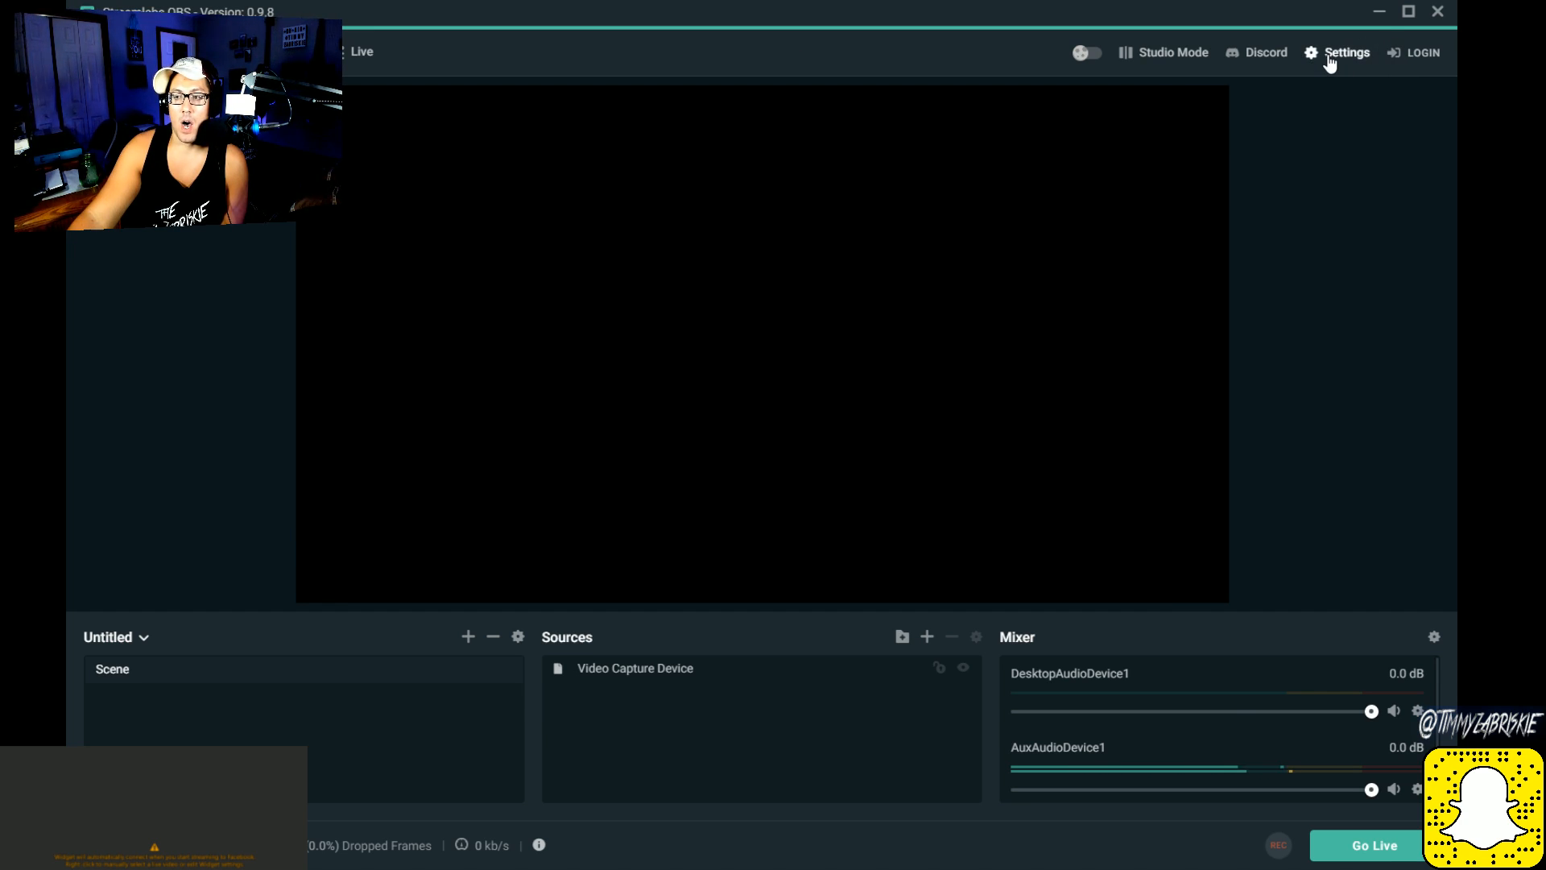
Step: Log in with the YouTube account and continue past the imported scene collections to the editor
click(1397, 53)
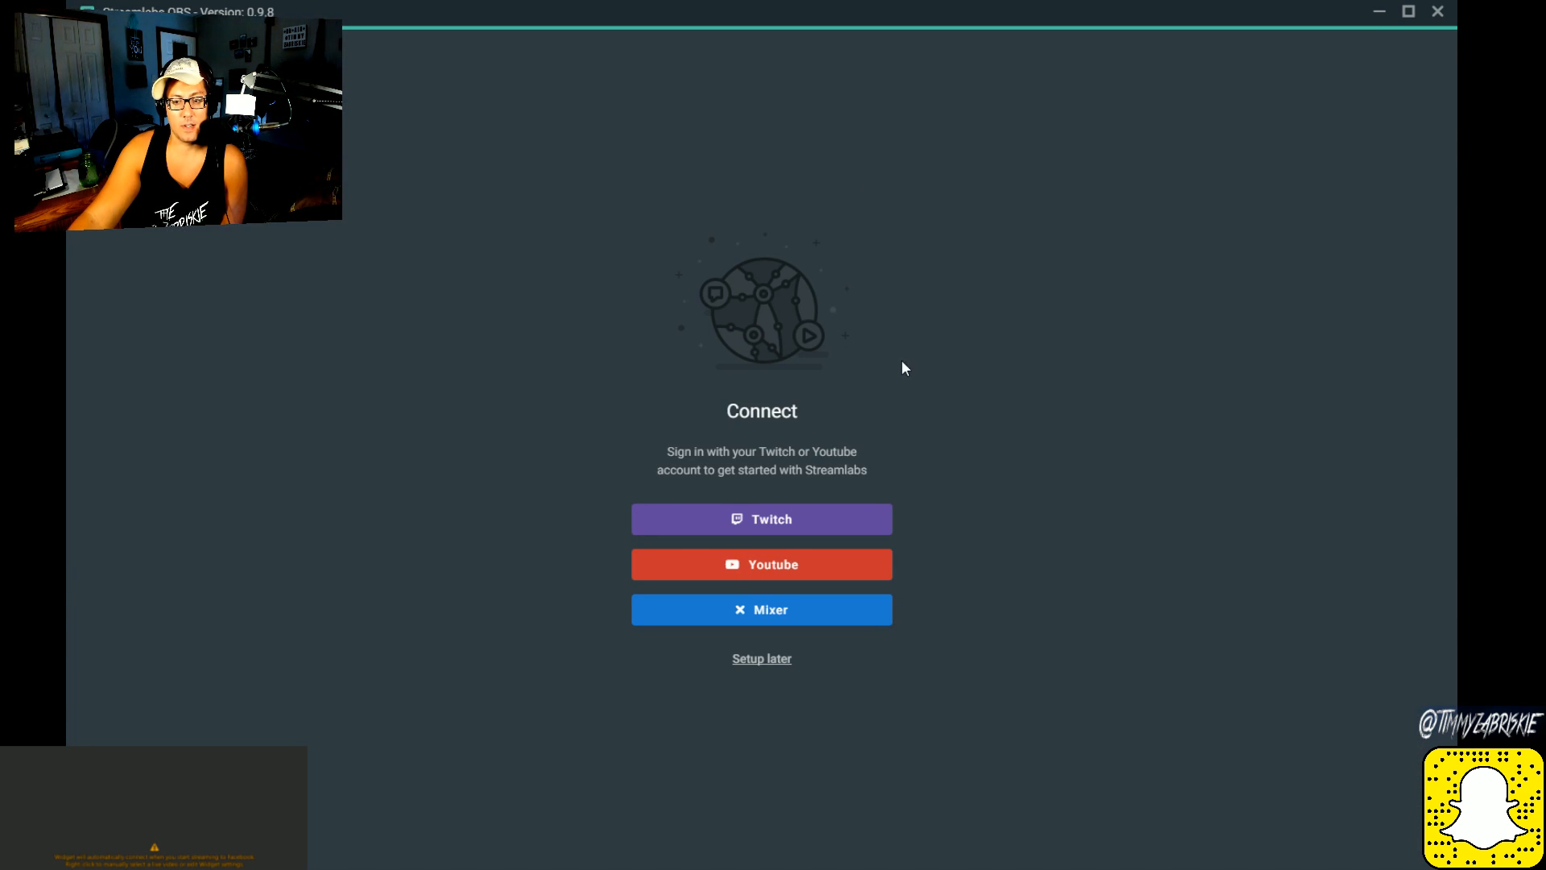
click(660, 573)
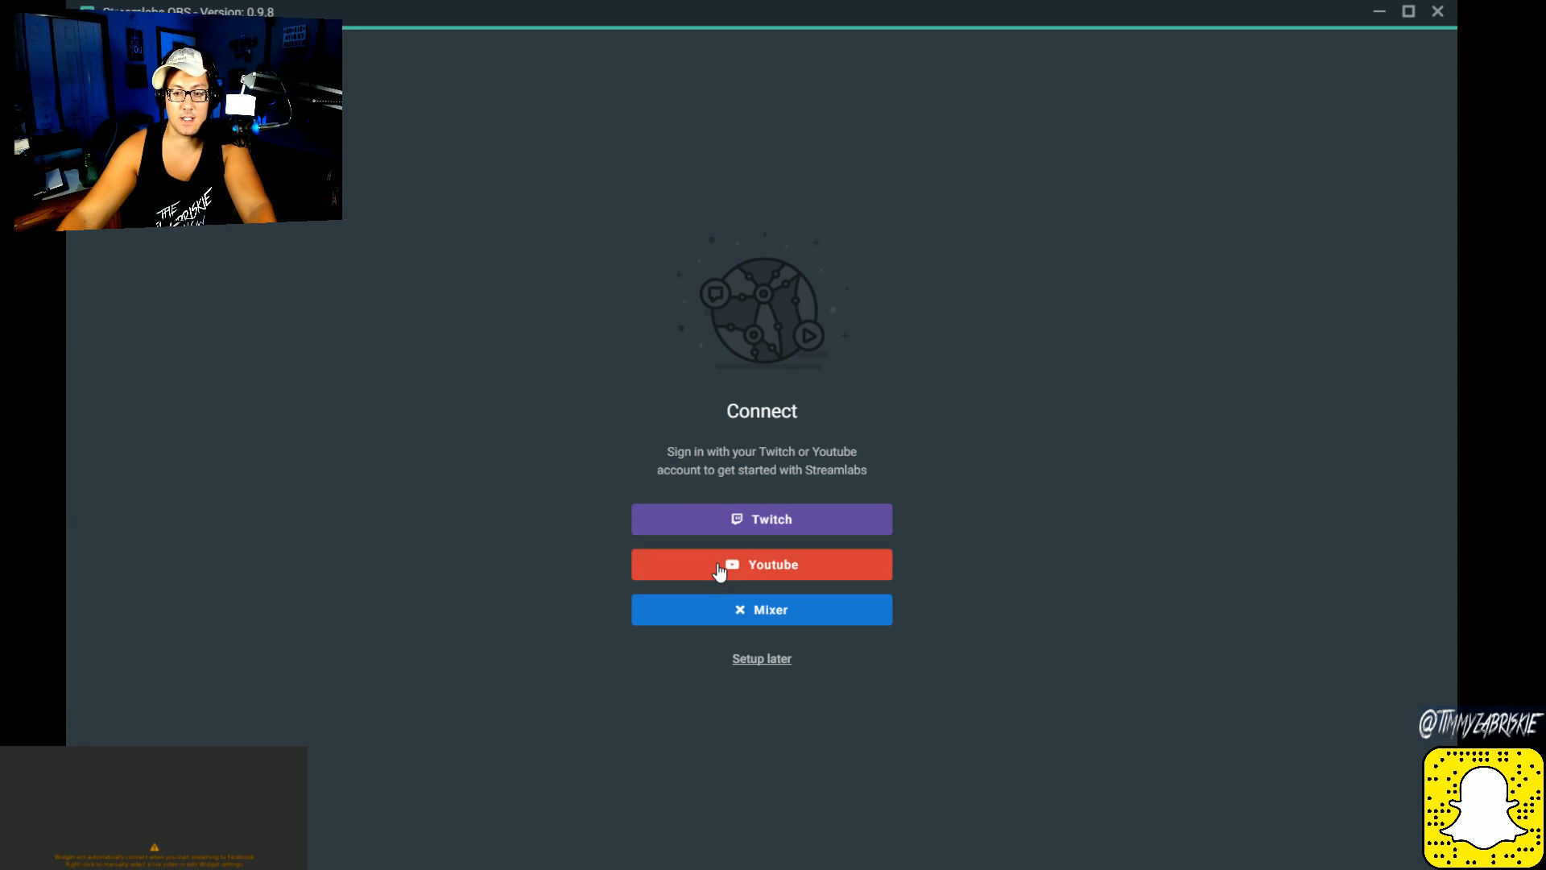
click(715, 567)
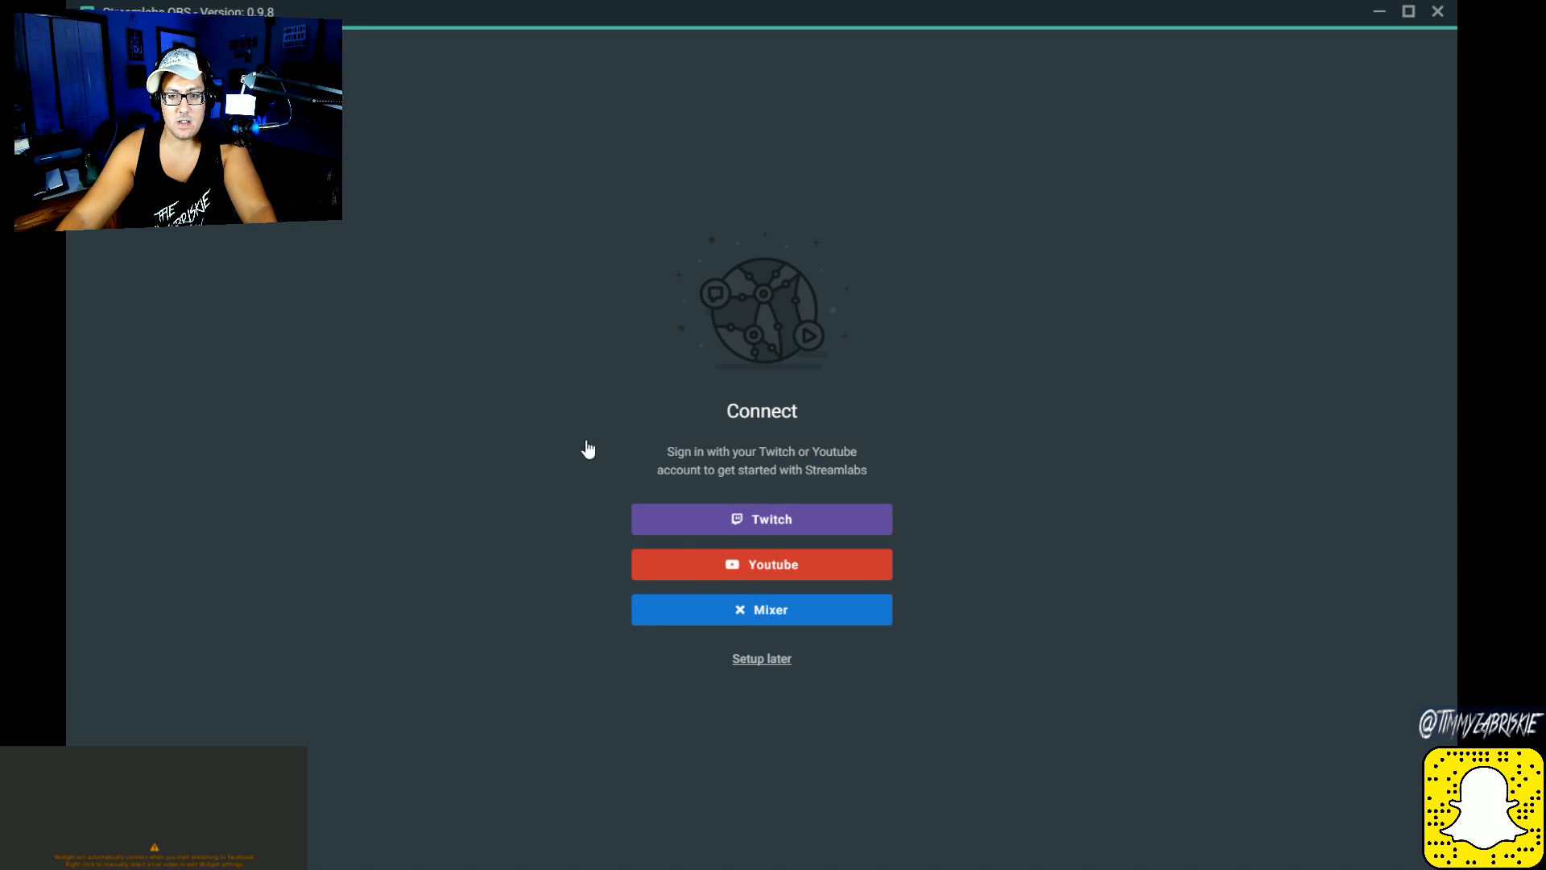
click(775, 564)
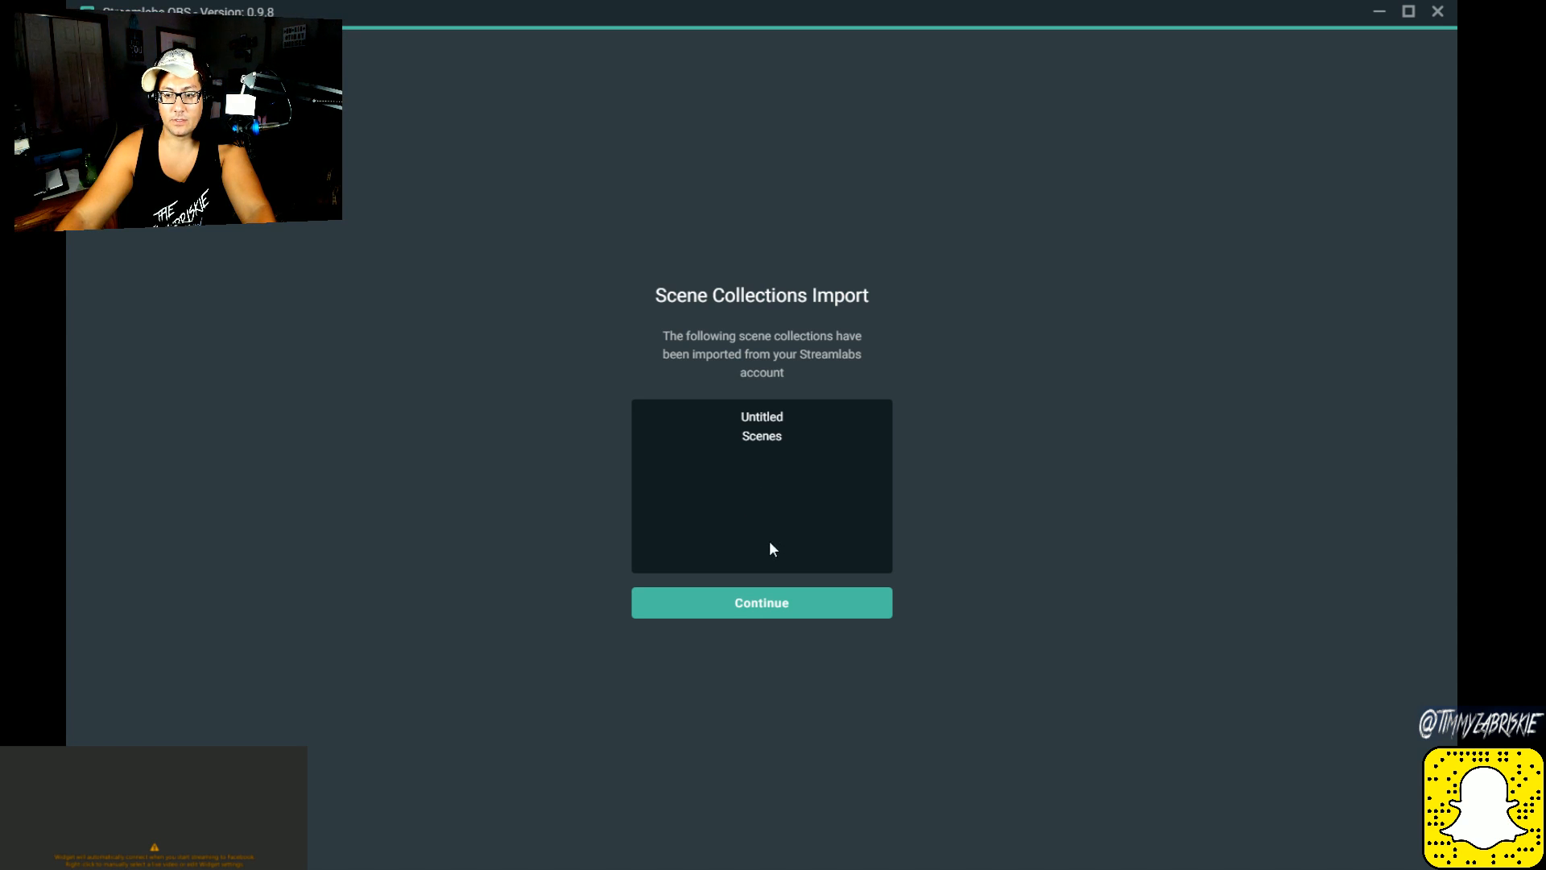
click(718, 610)
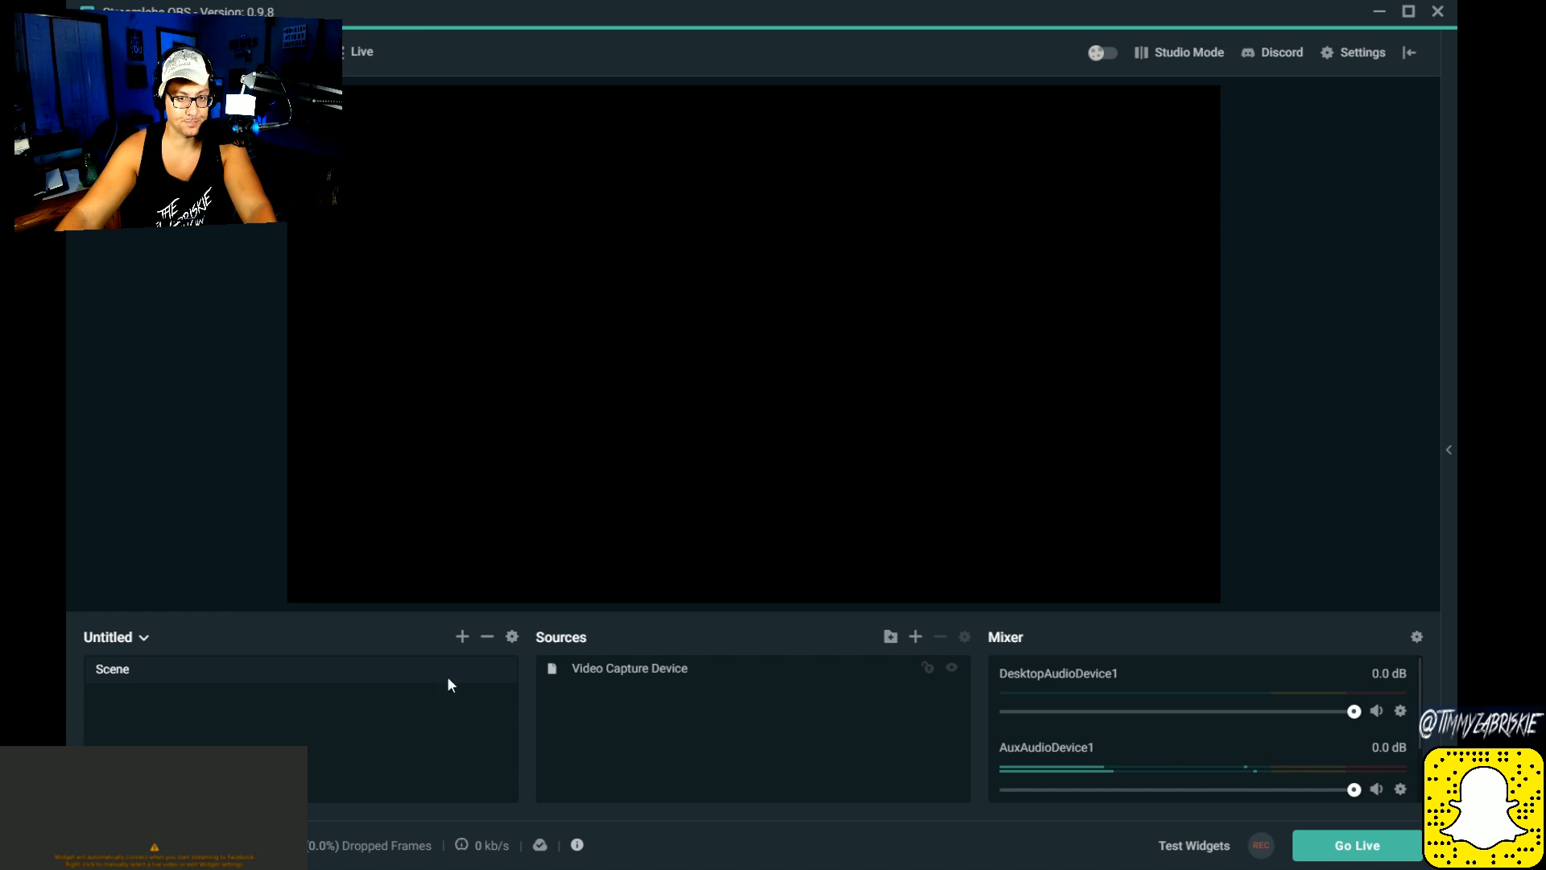
Step: View the streaming dashboard and browse the first page of overlay themes in the theme library
click(206, 52)
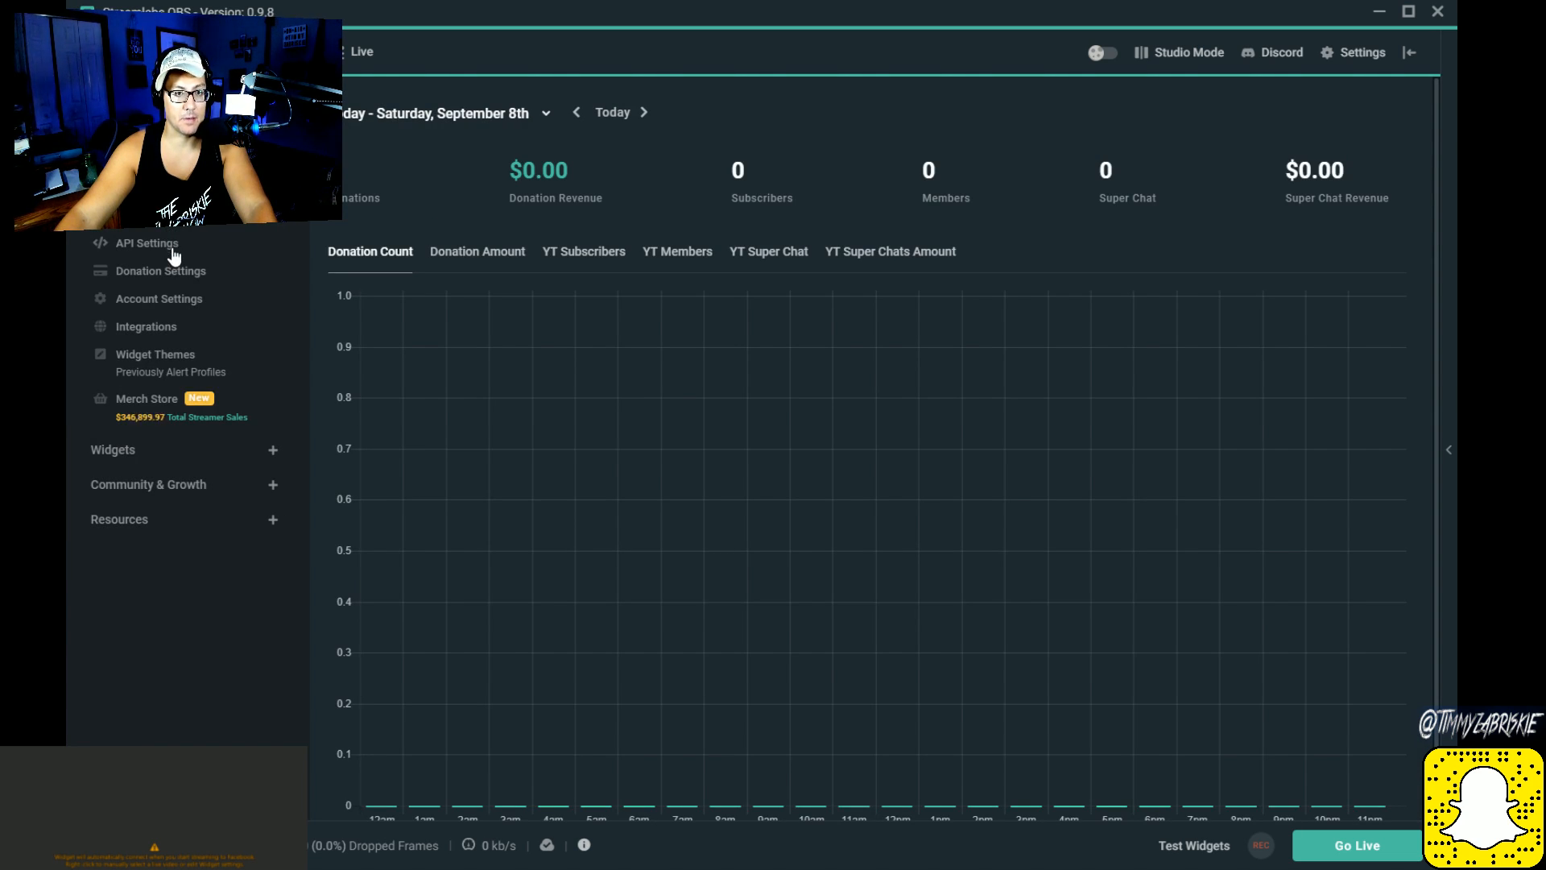
click(219, 52)
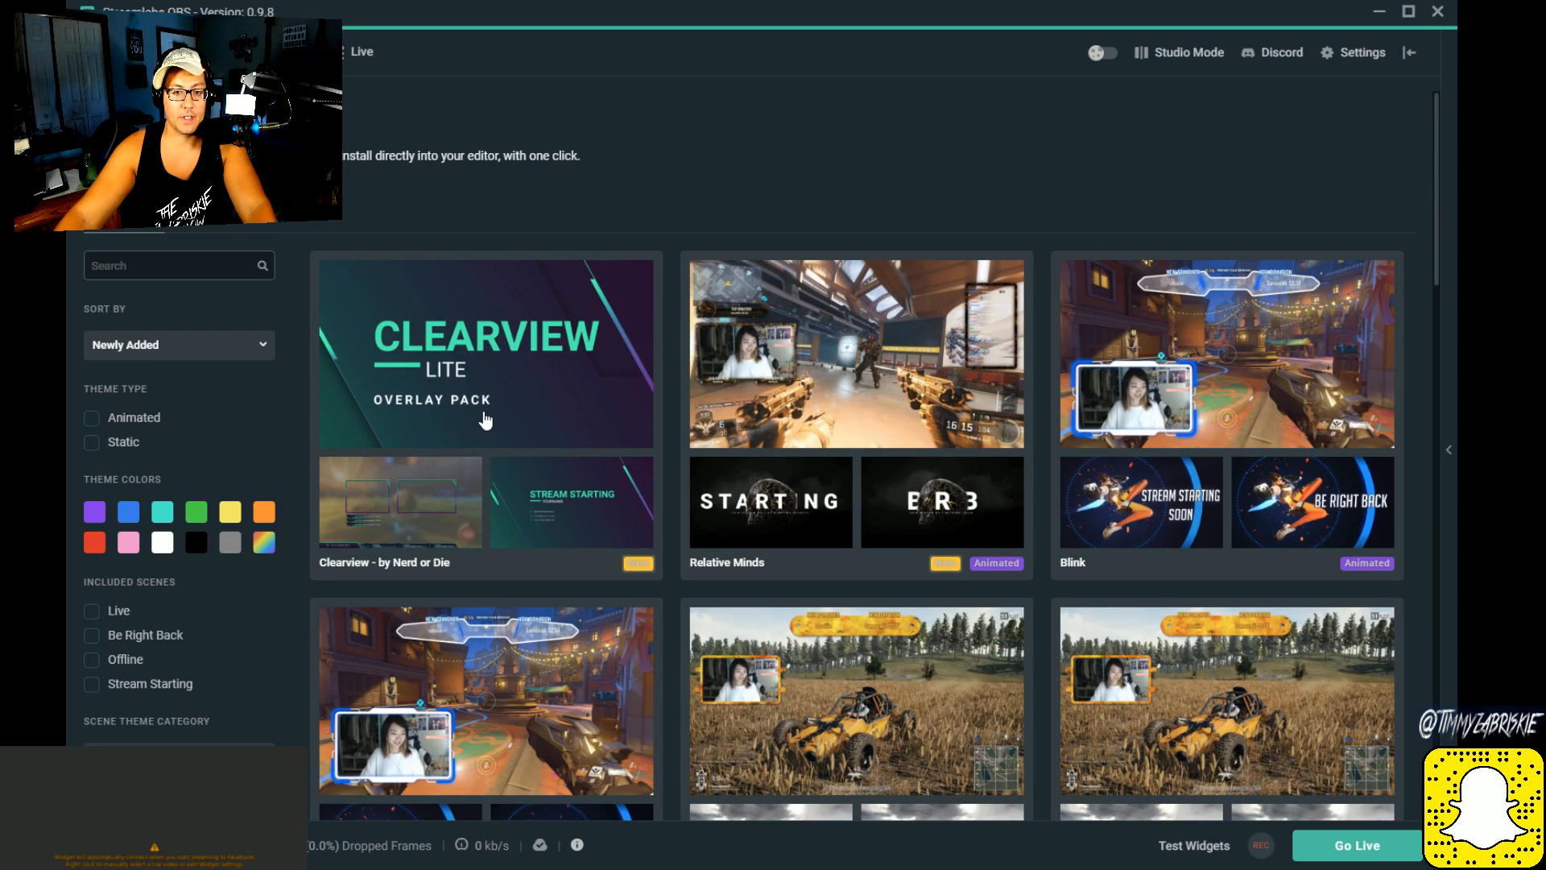
scroll(644, 439, down, 3)
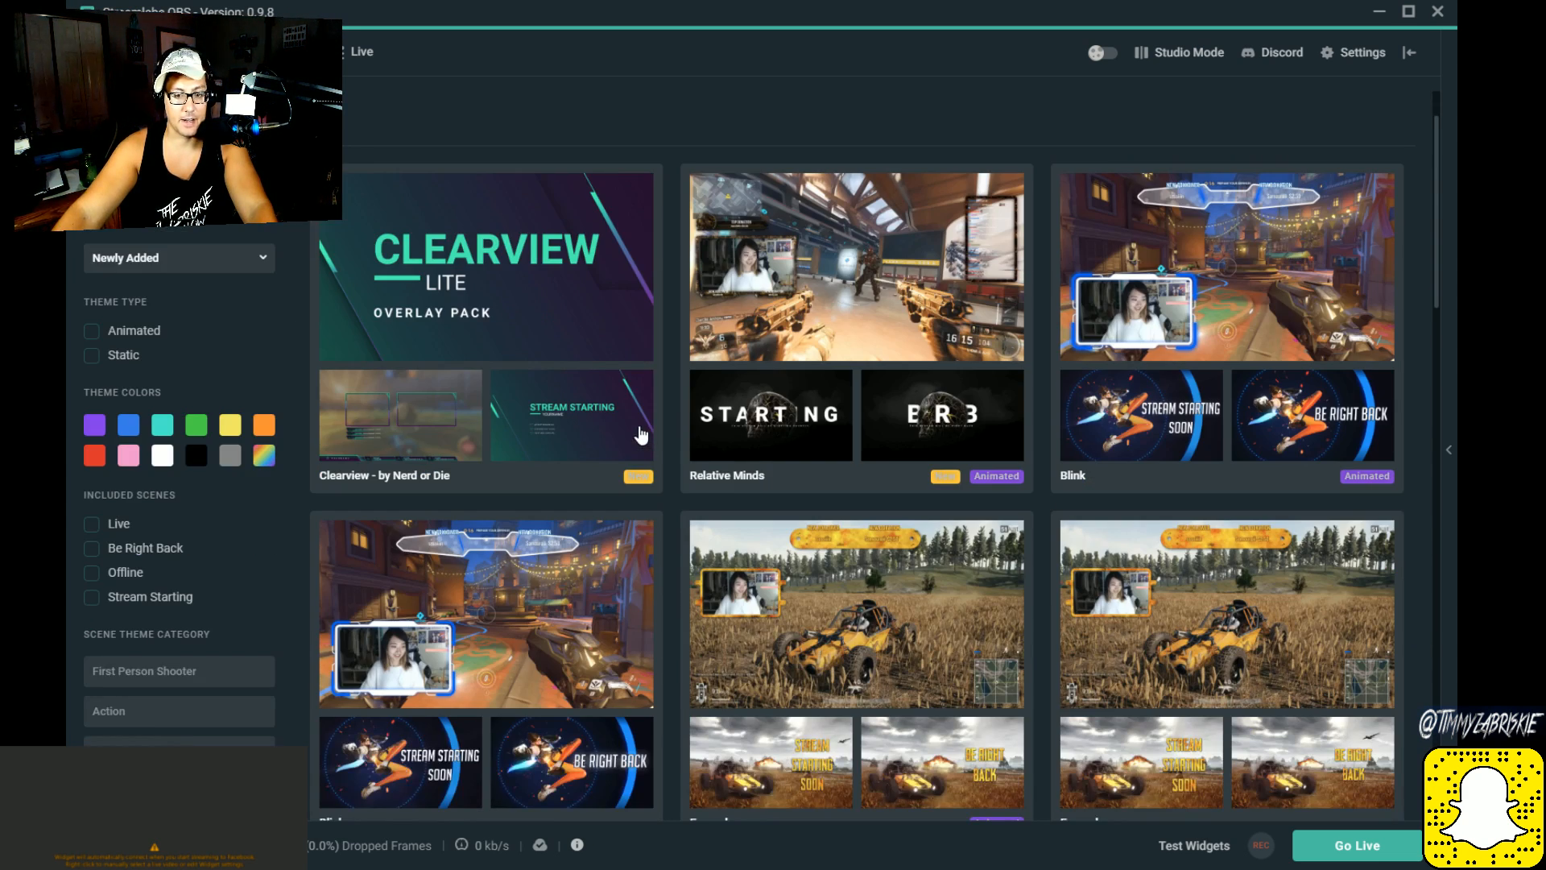
scroll(642, 436, down, 3)
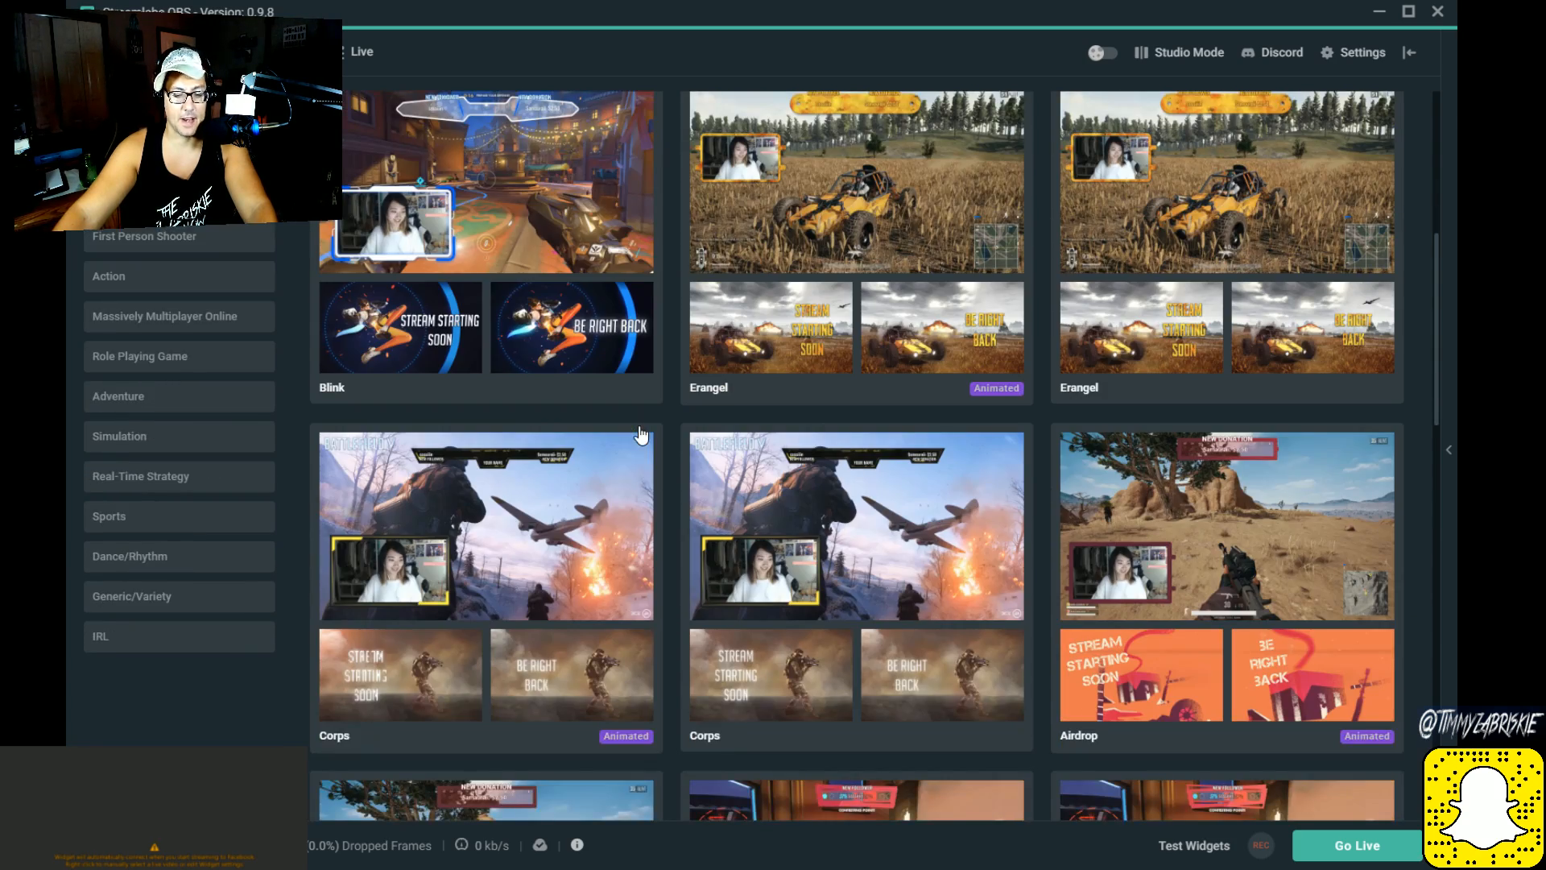
scroll(642, 436, down, 3)
scroll(633, 442, up, 8)
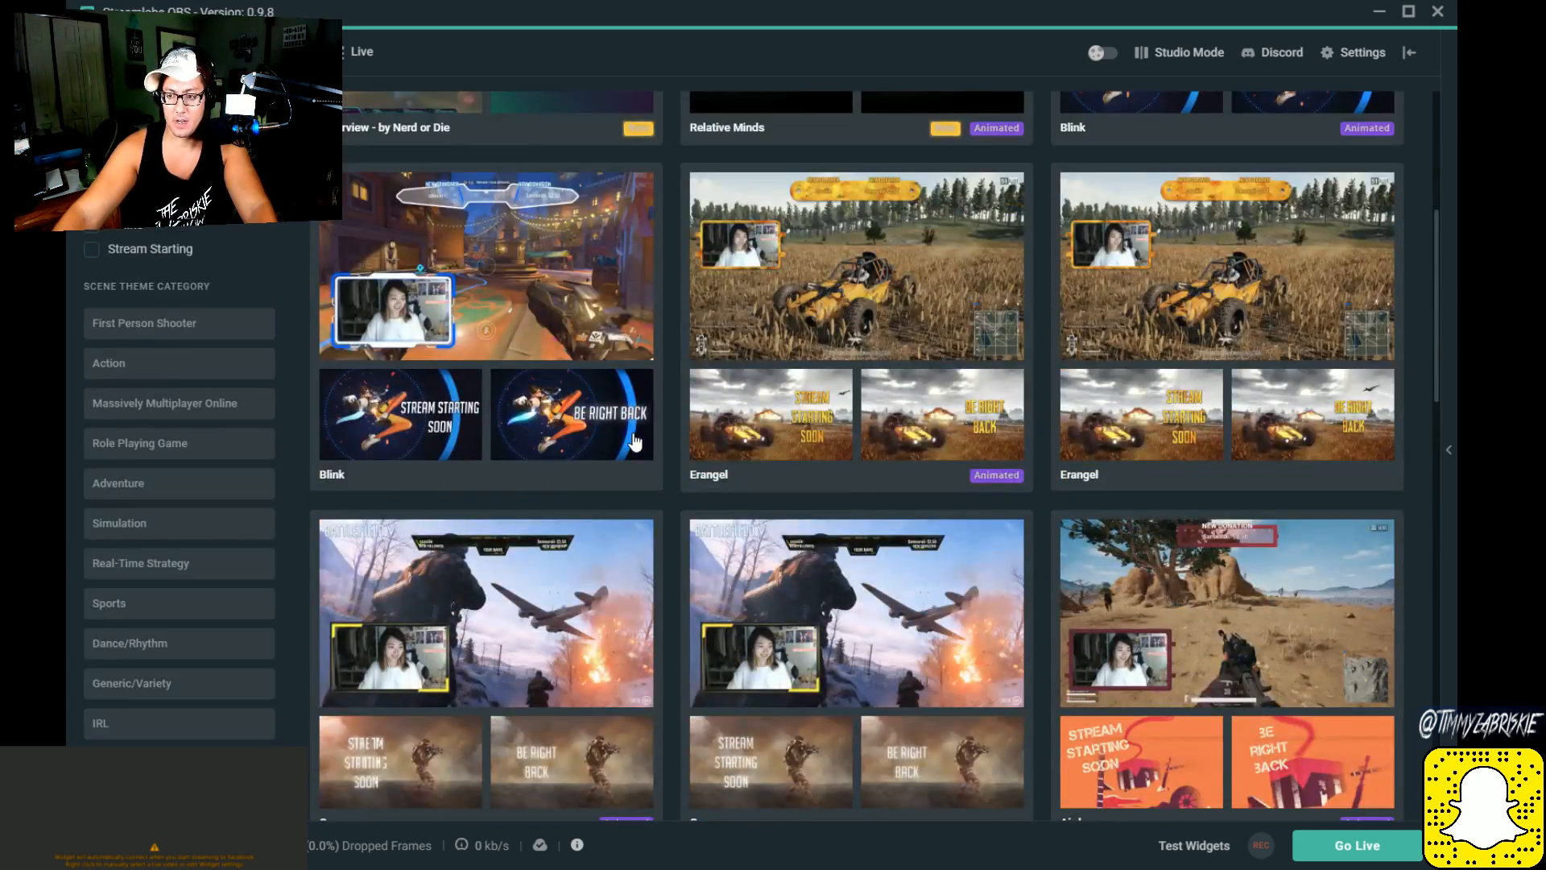
scroll(636, 442, up, 1)
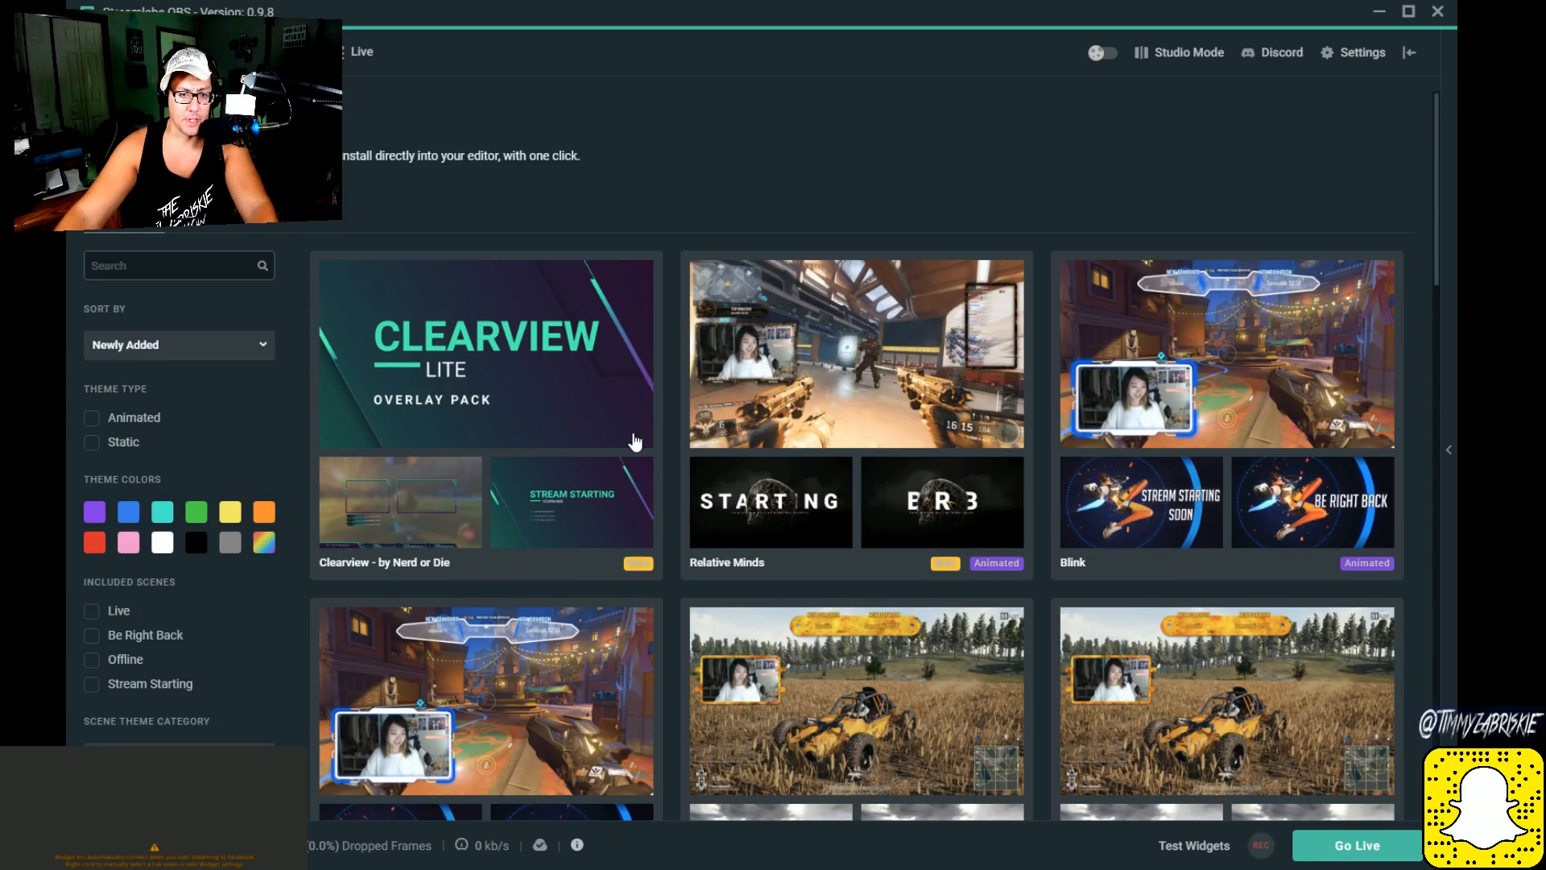
scroll(635, 441, down, 5)
scroll(635, 441, down, 4)
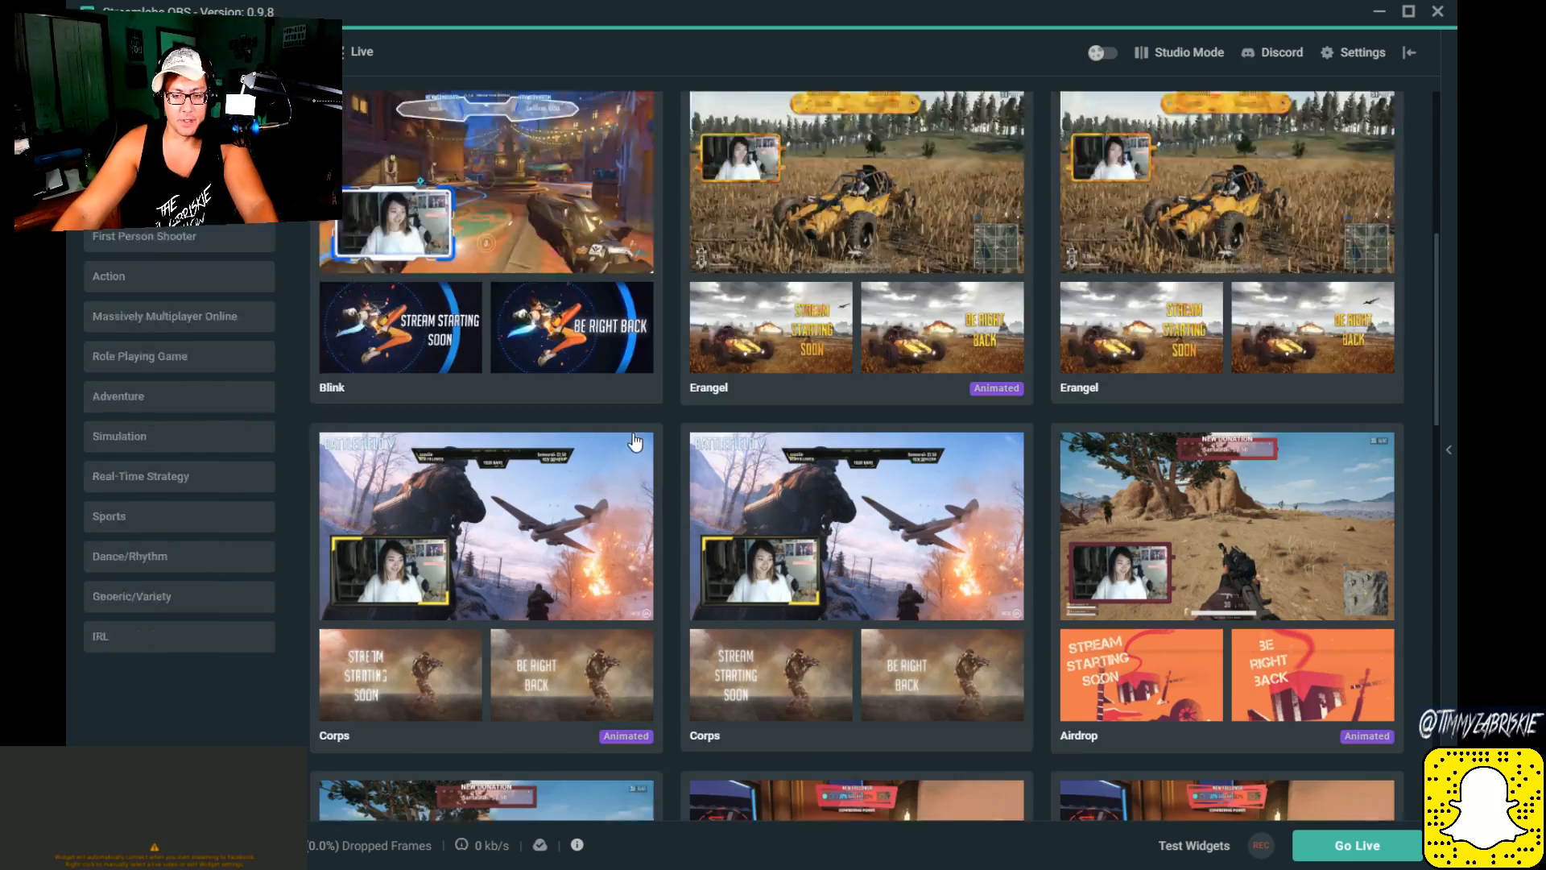
scroll(635, 441, down, 10)
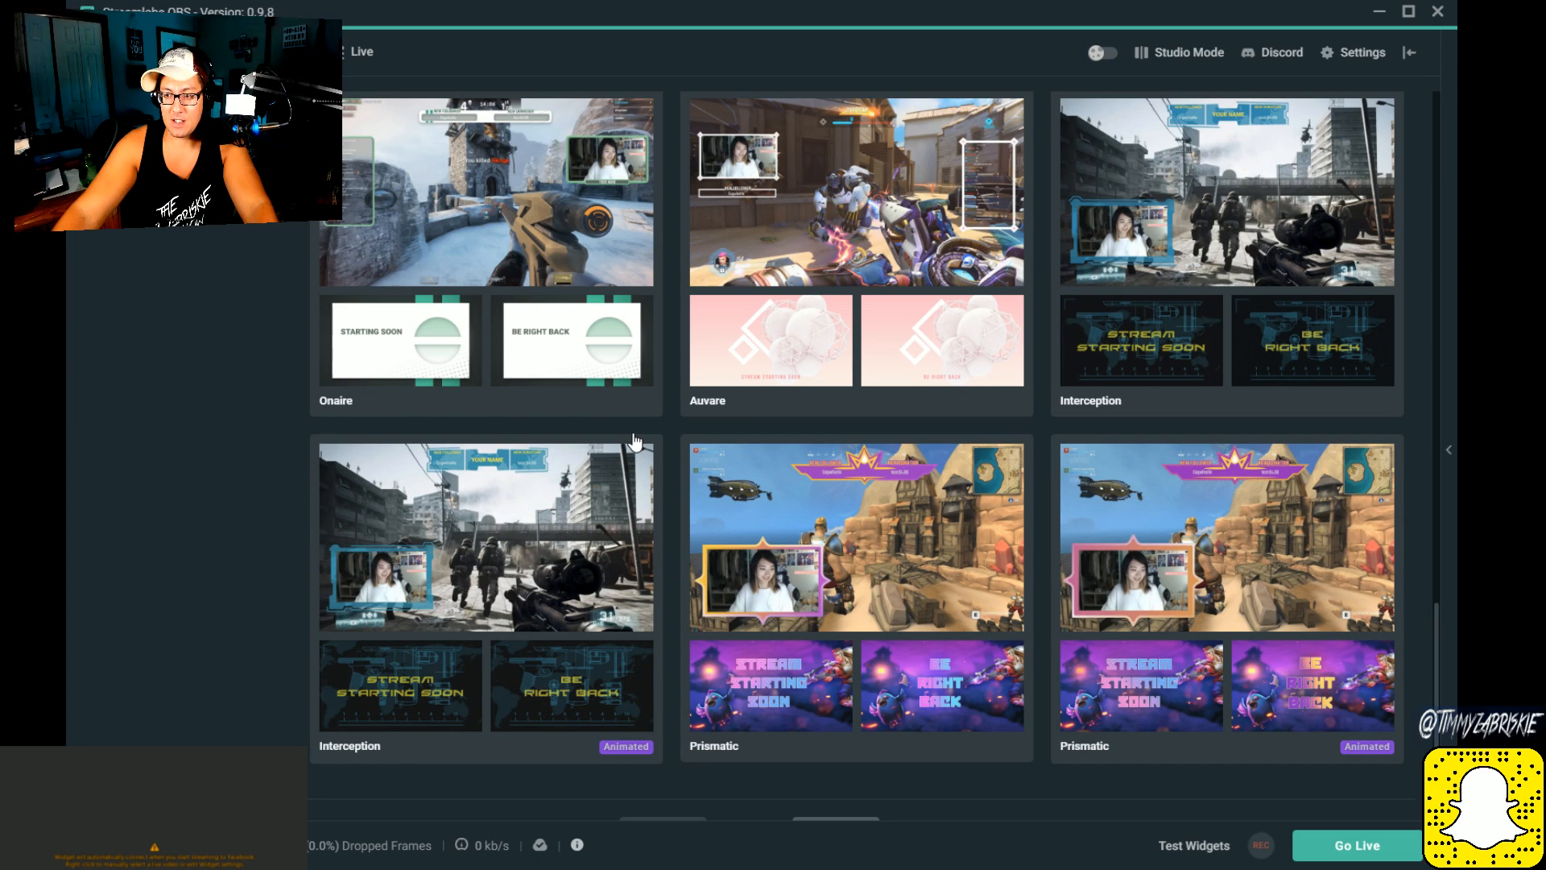
Step: Open the non-animated Interception overlay theme and view the Skydiving Alert Box from its similar widget themes
click(1250, 242)
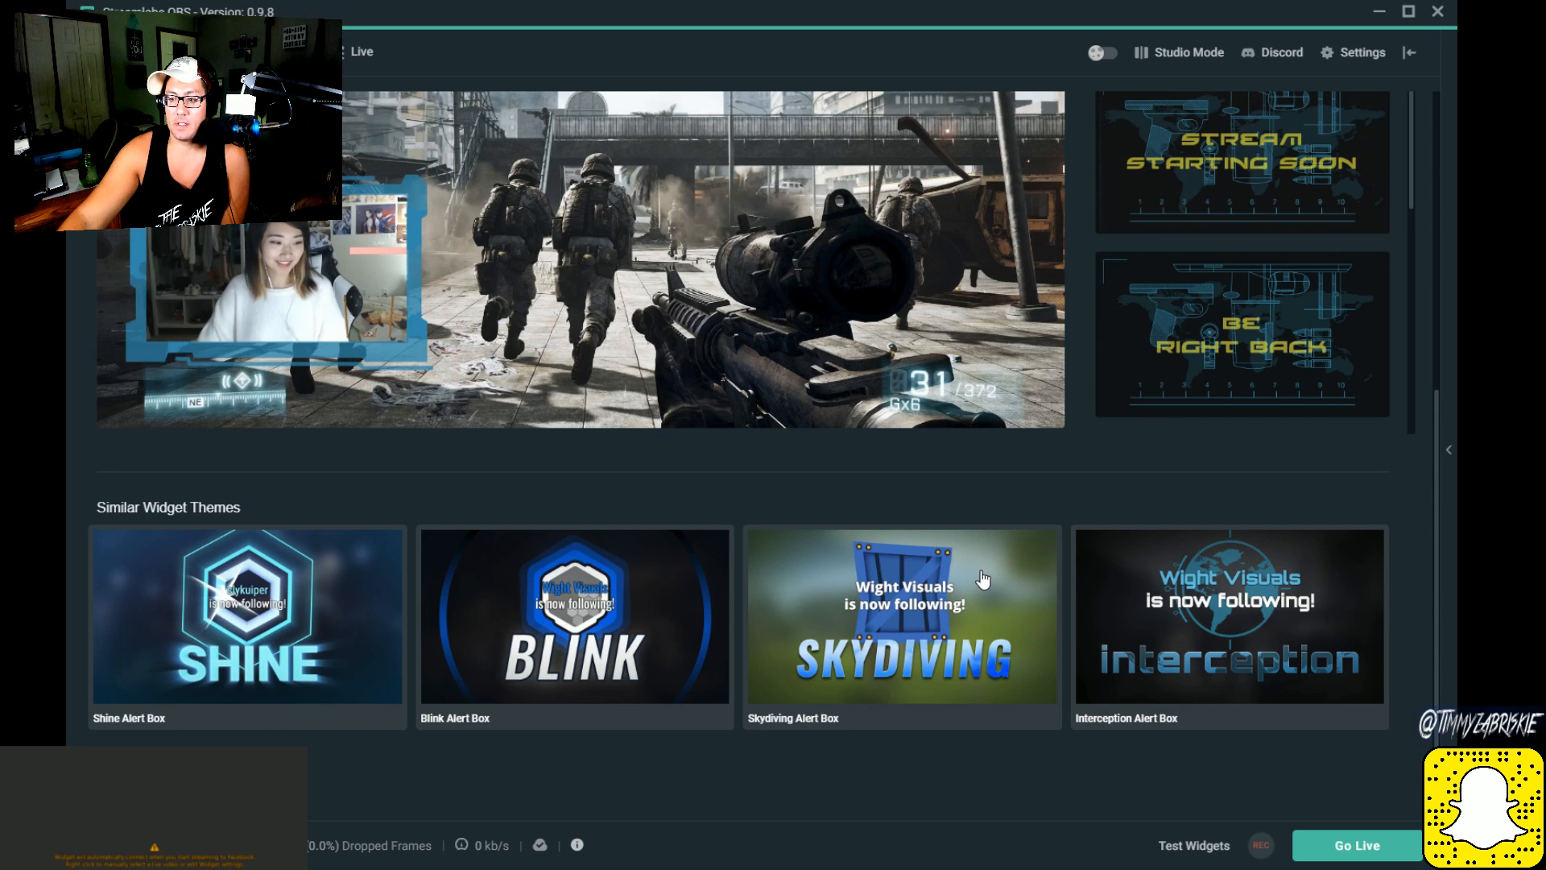
click(1060, 638)
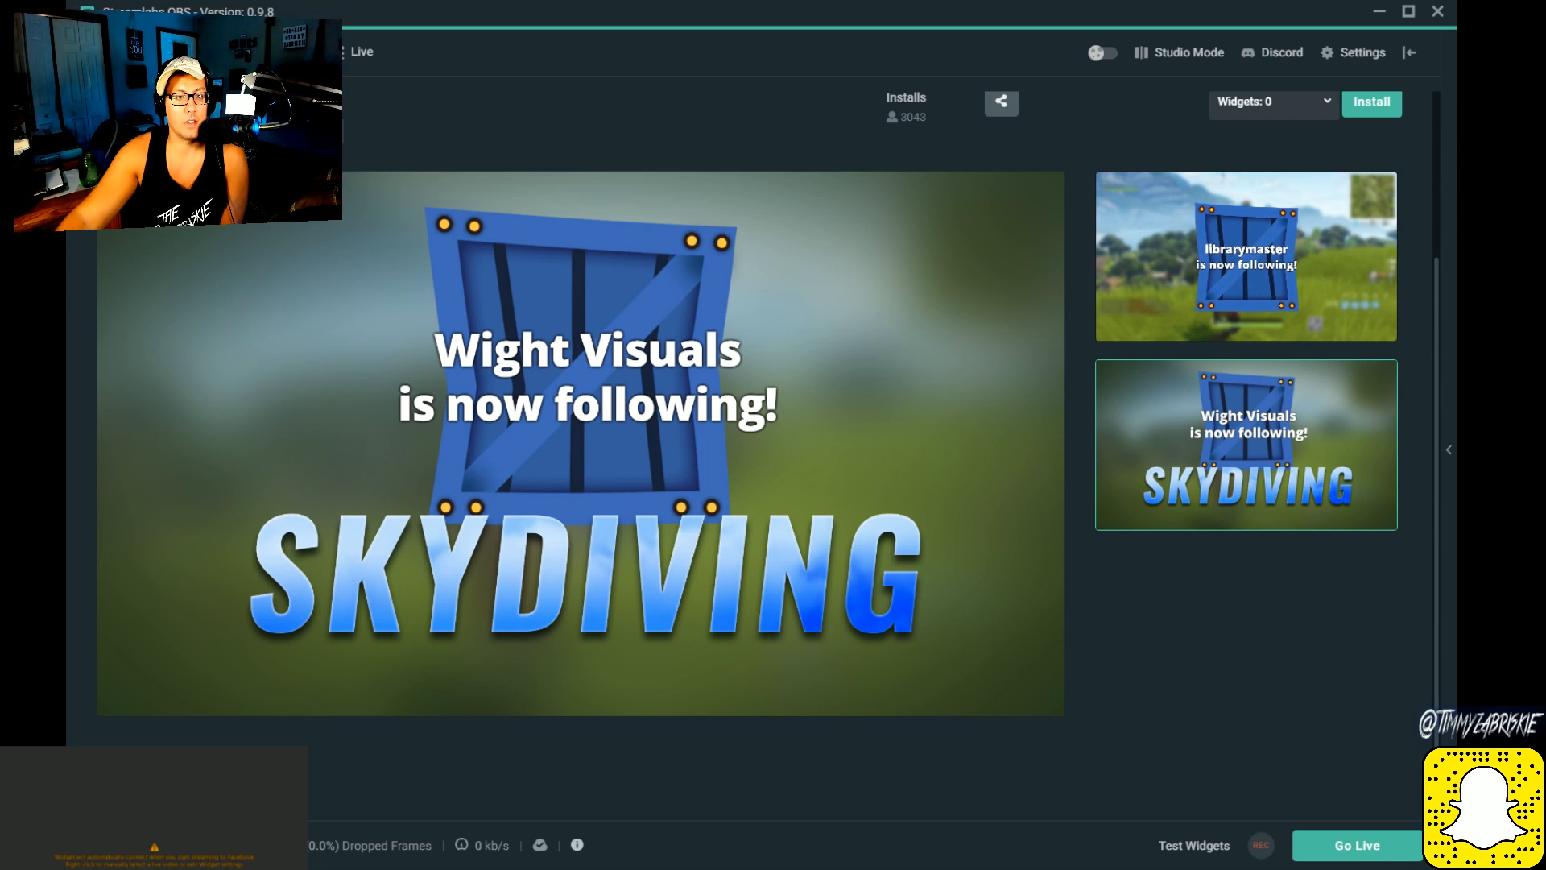
Step: Revisit the non-animated Interception overlay theme to examine its similar widget themes, and return to the scene editor
click(190, 52)
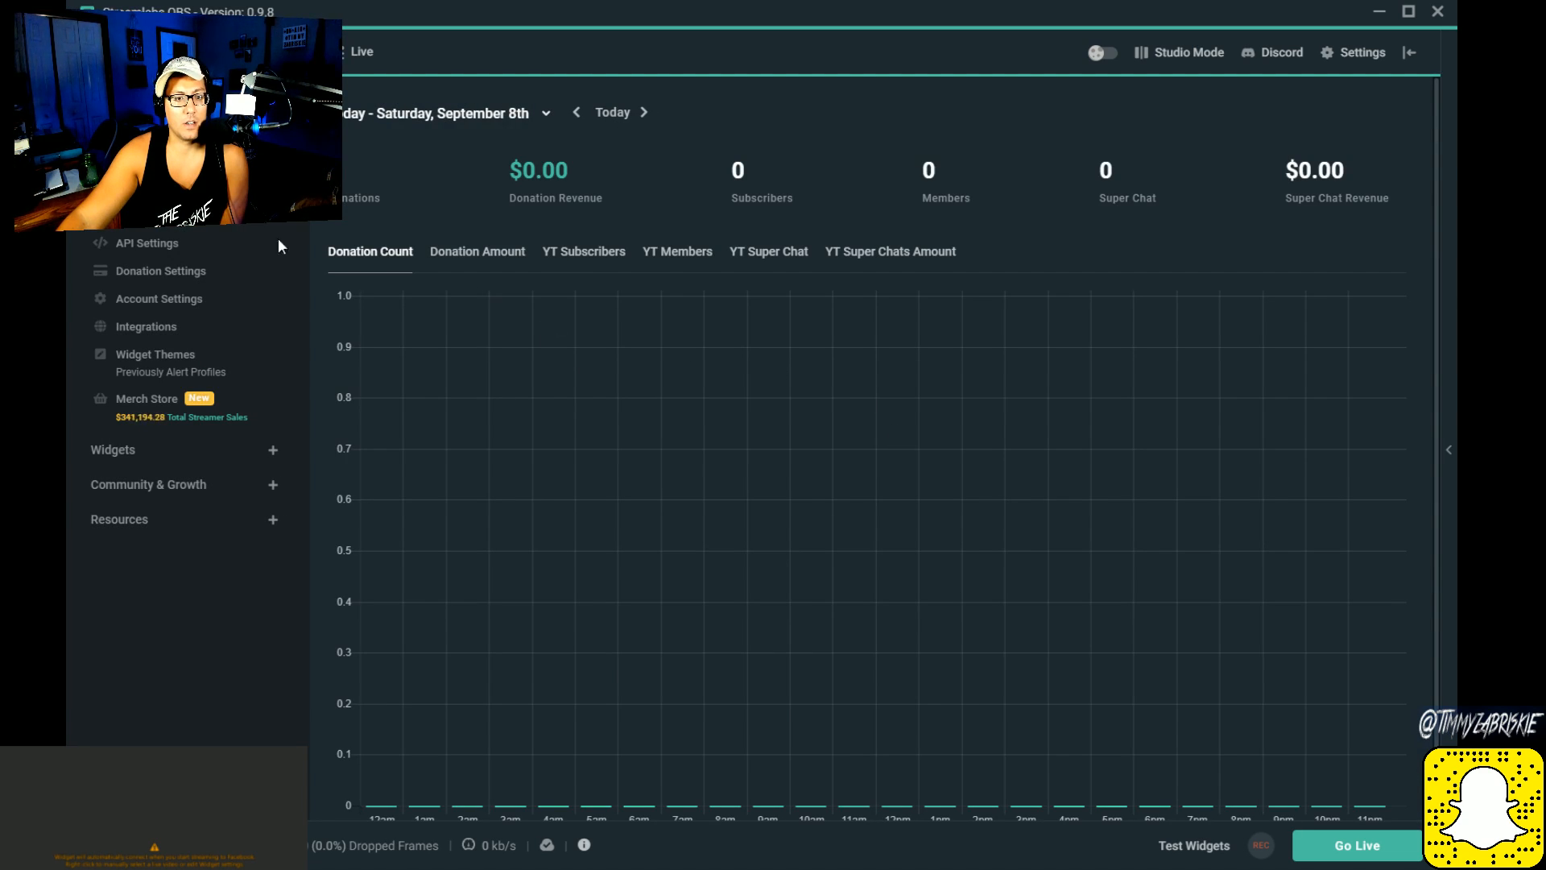
click(111, 52)
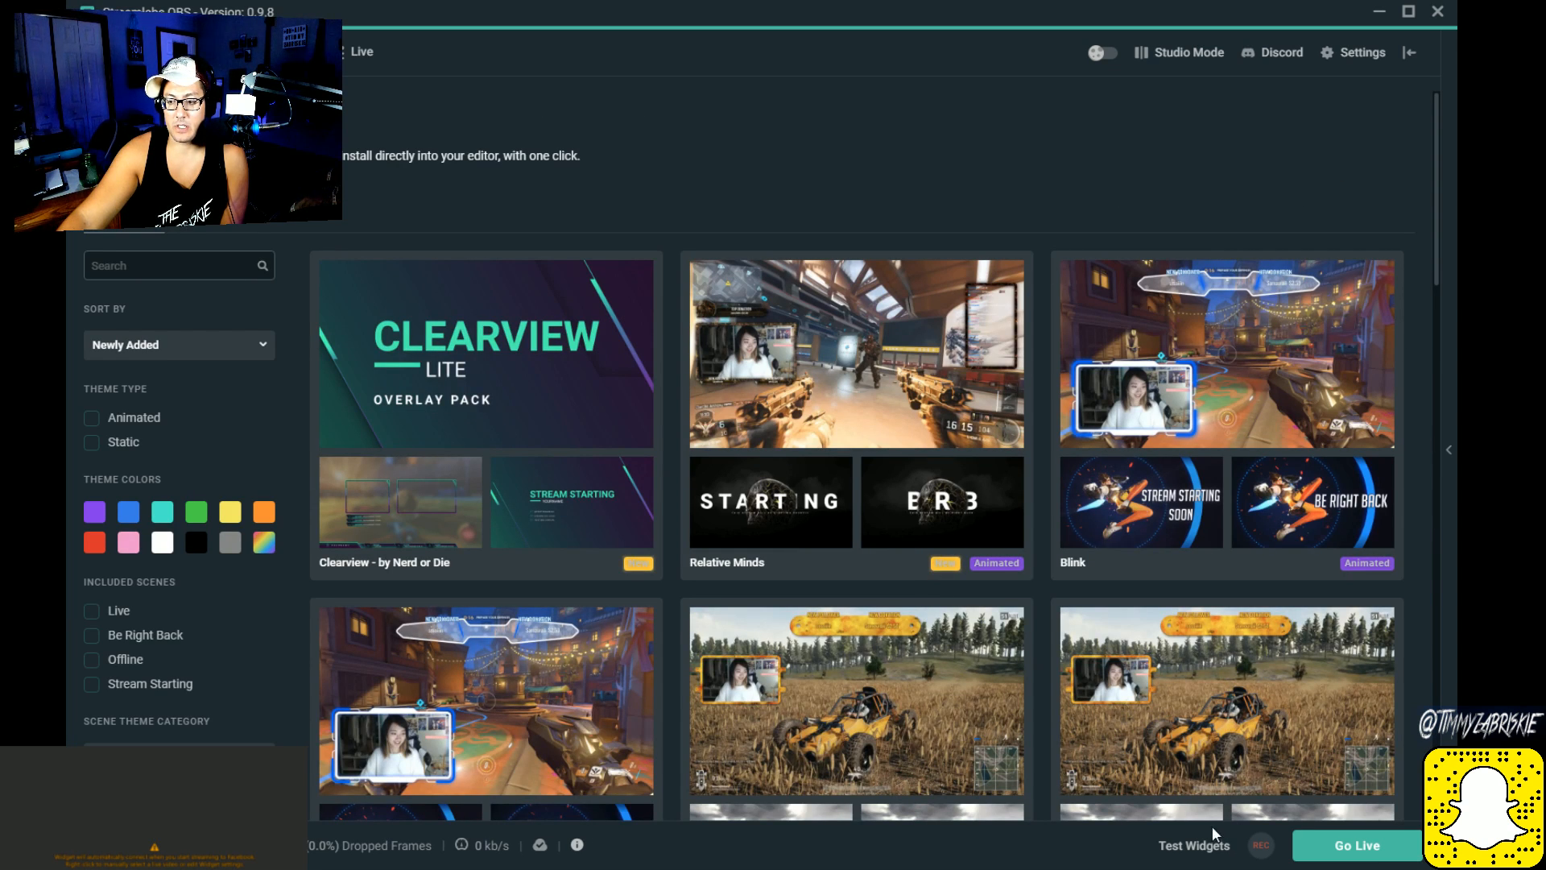
scroll(407, 422, down, 7)
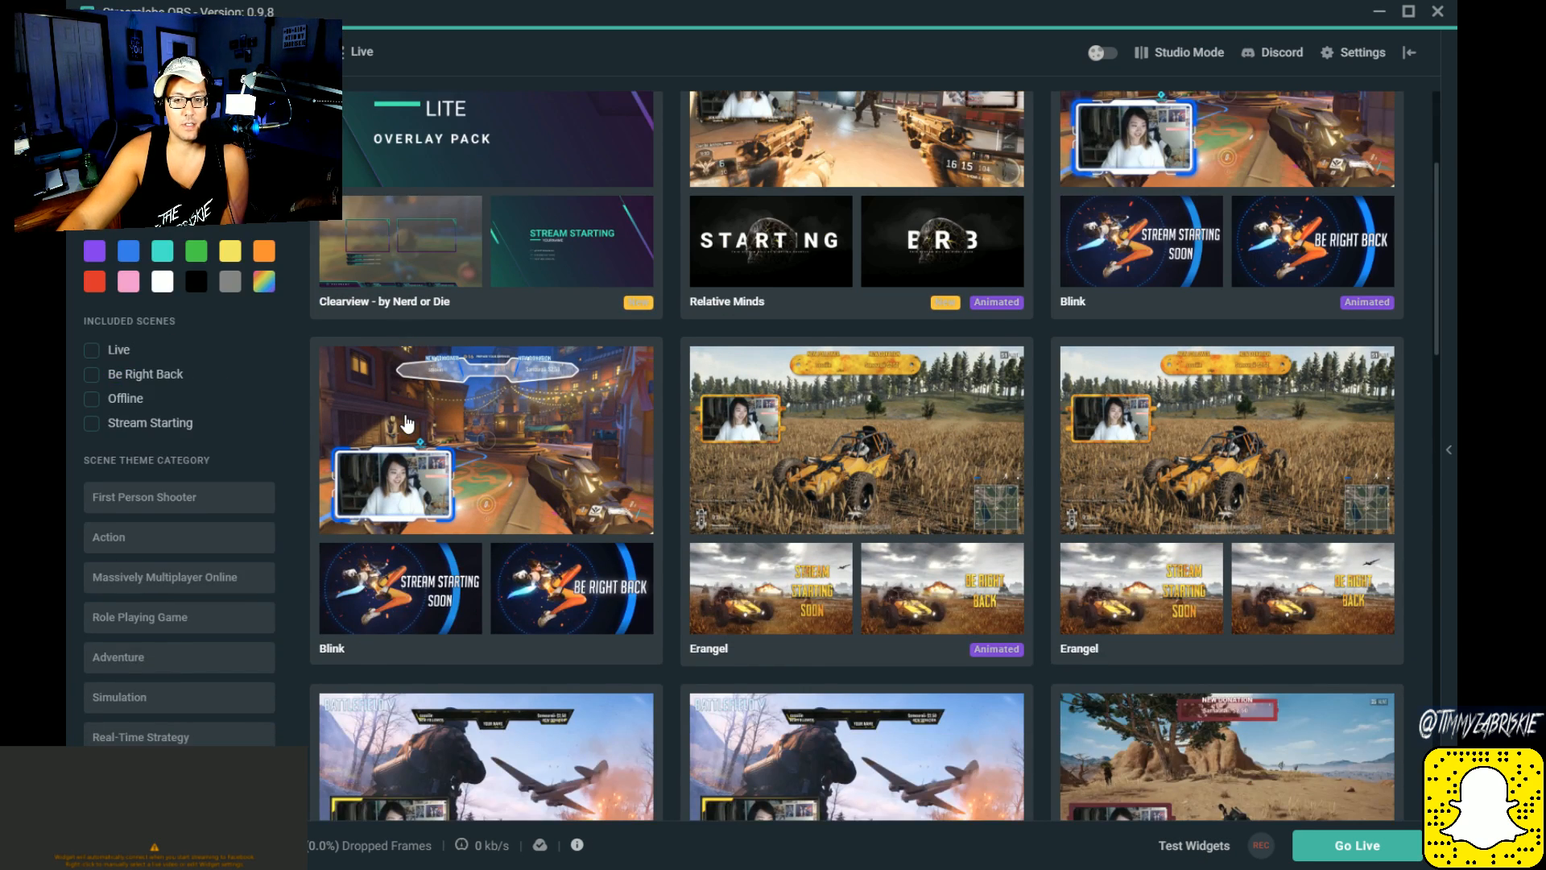
scroll(407, 427, down, 15)
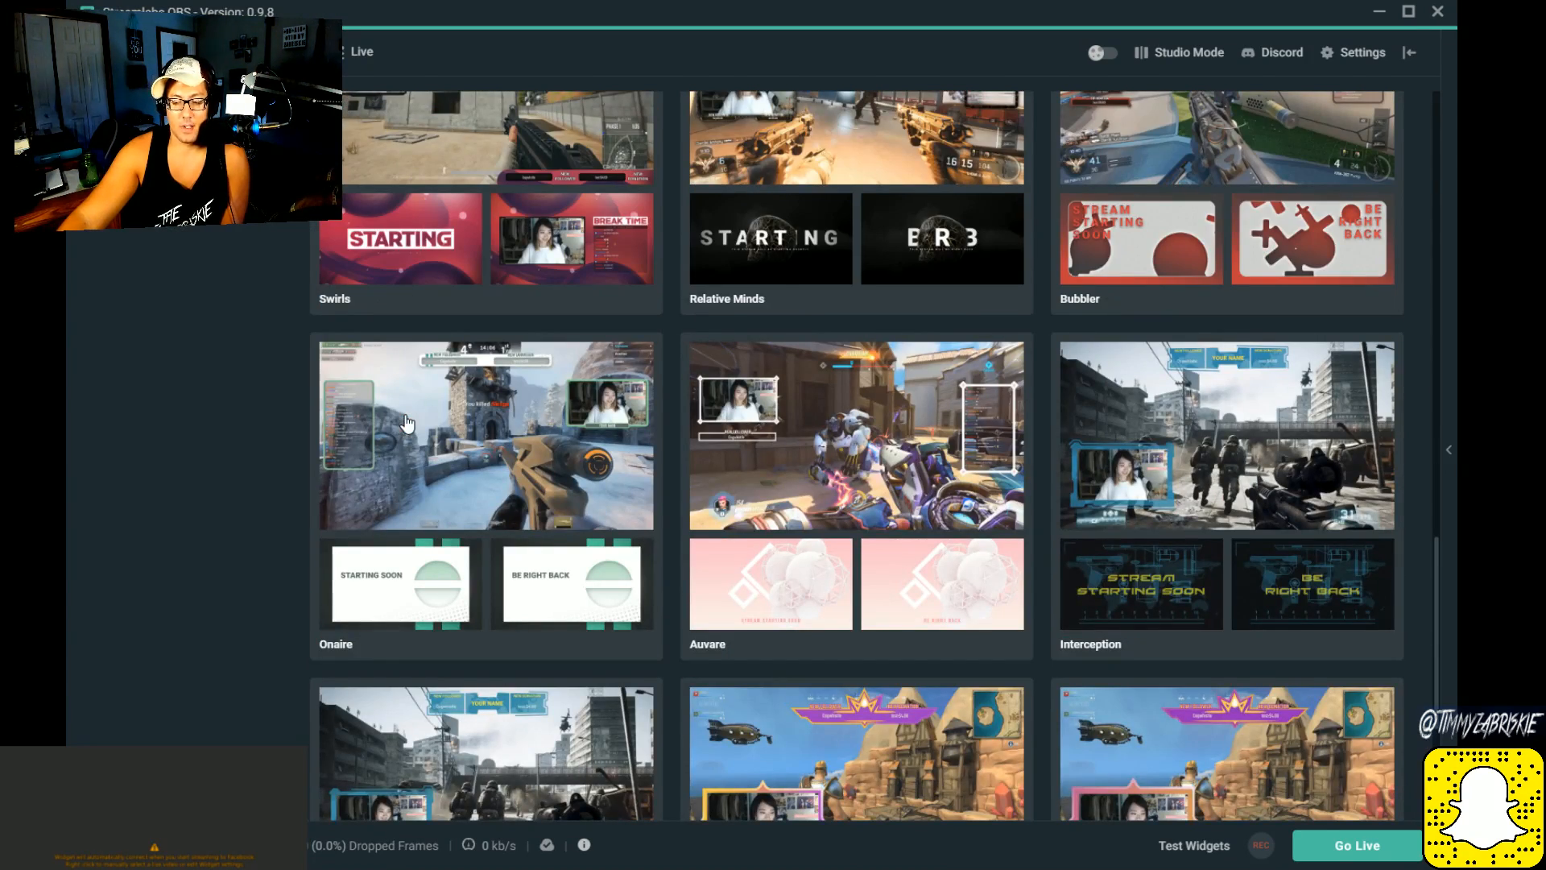
click(1065, 436)
scroll(1104, 435, down, 5)
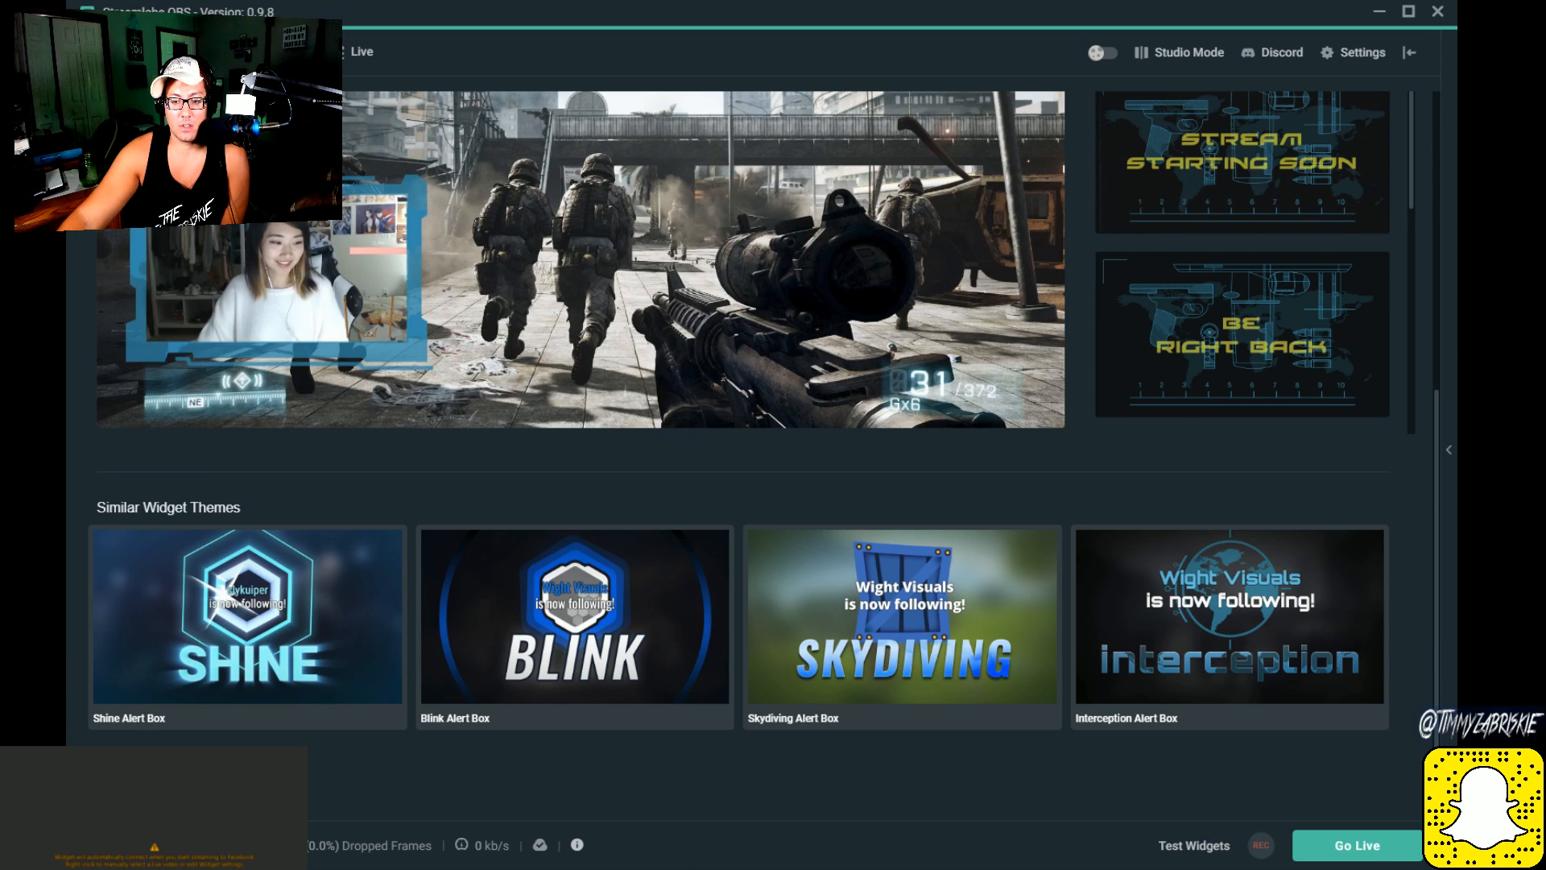
mouse_move(539, 846)
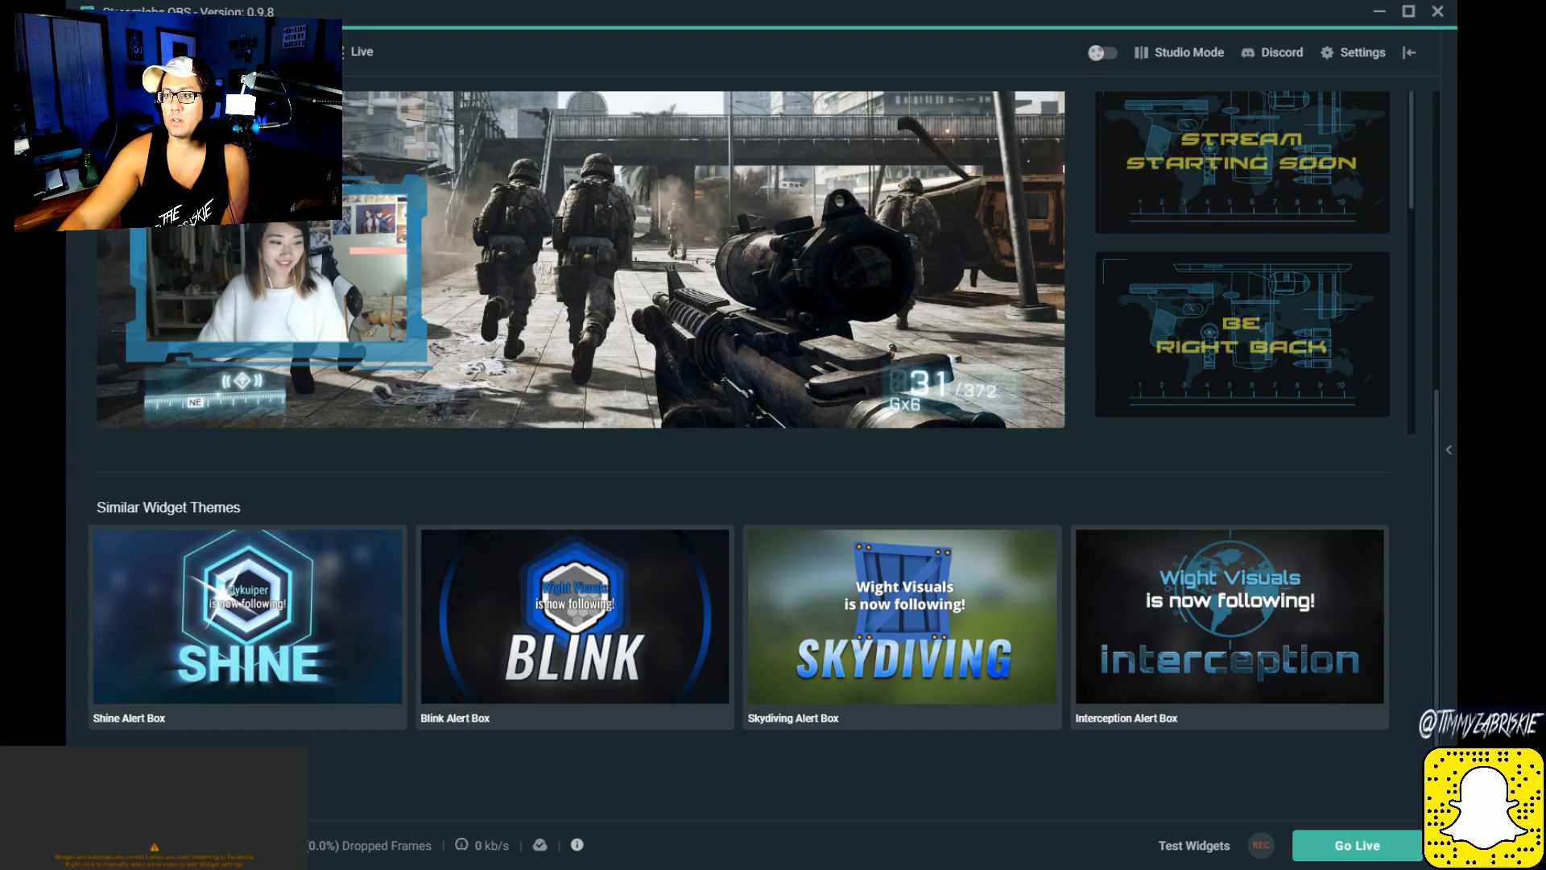
click(115, 51)
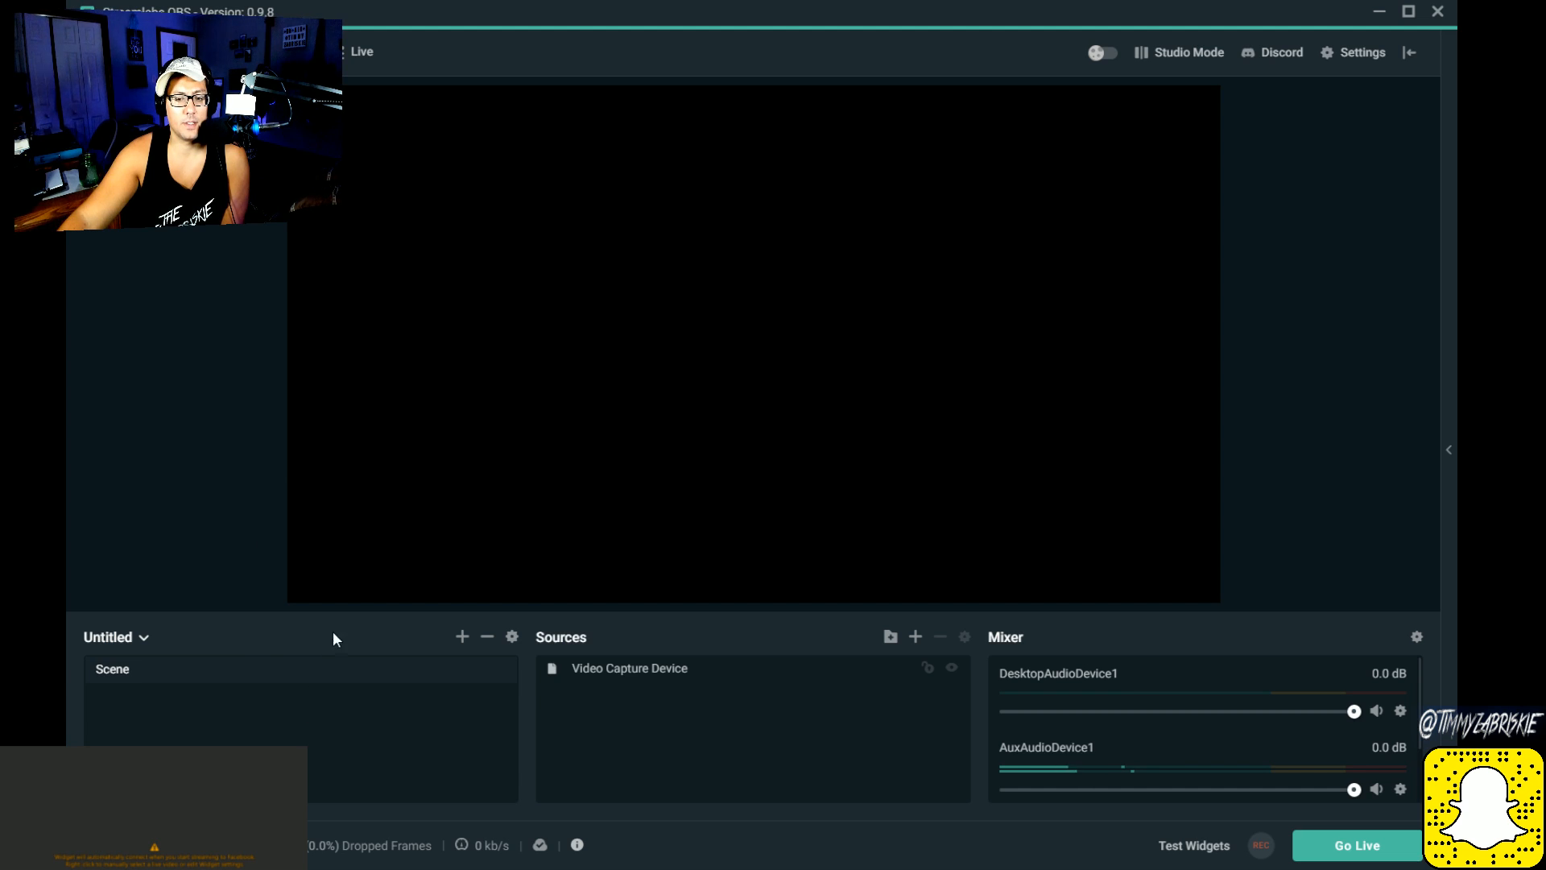
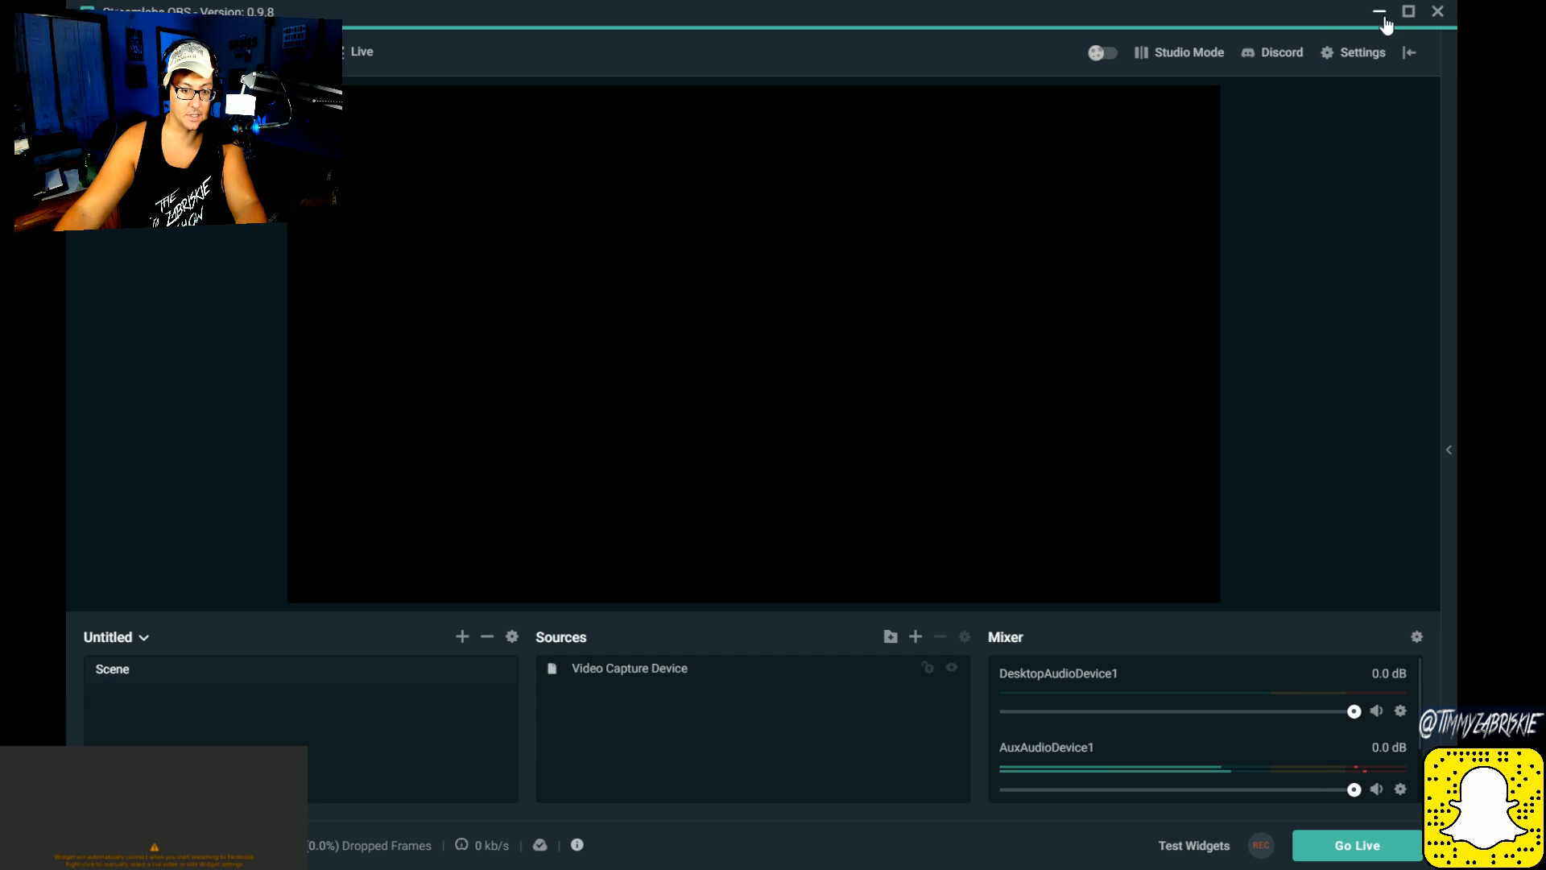
click(1379, 13)
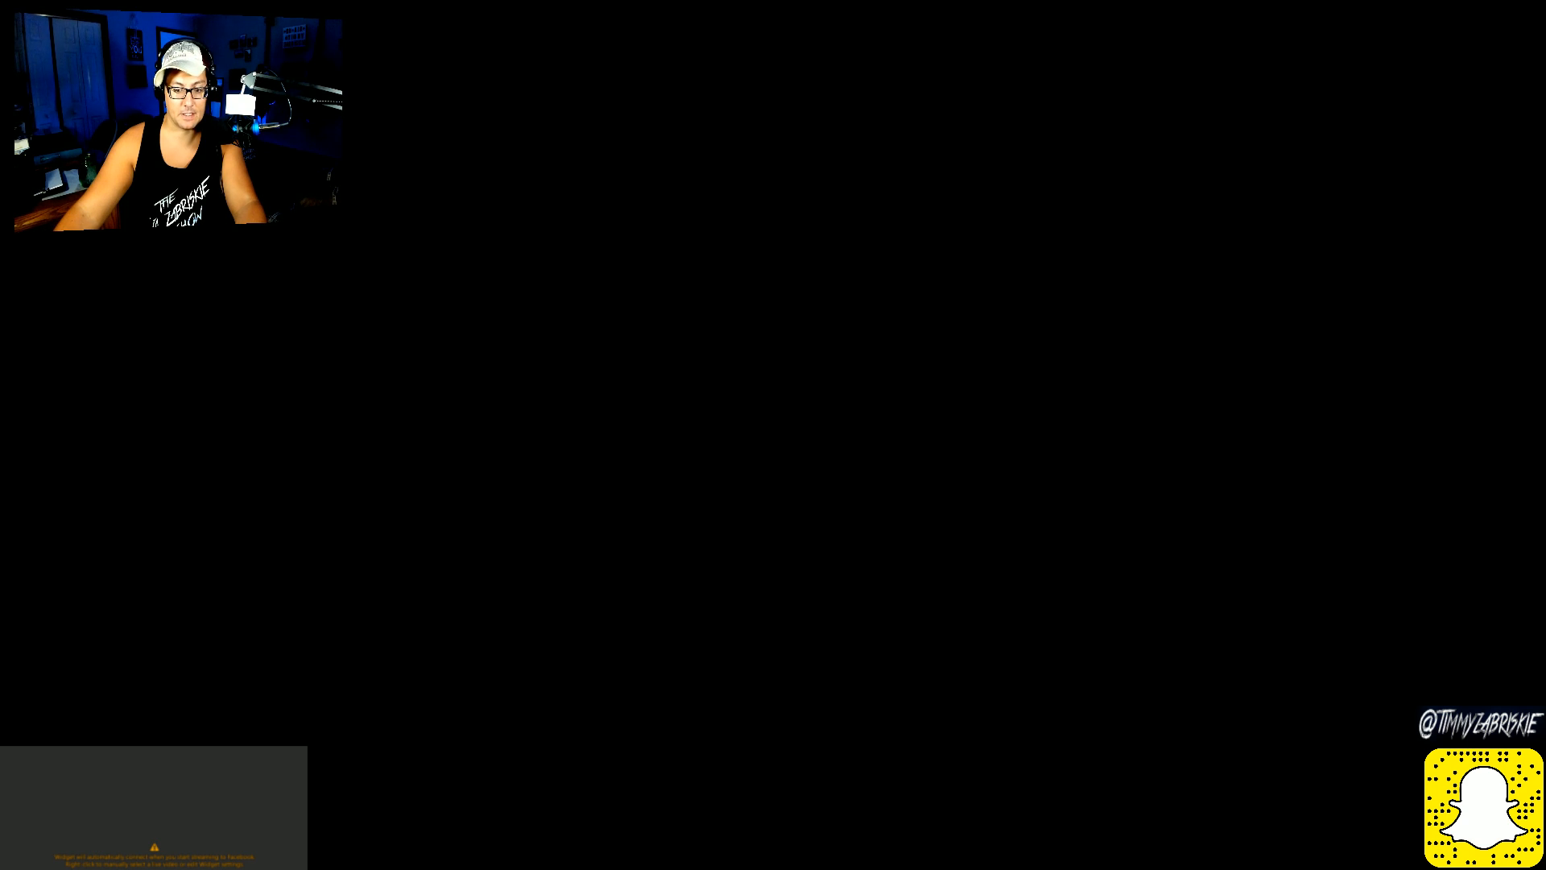
click(405, 791)
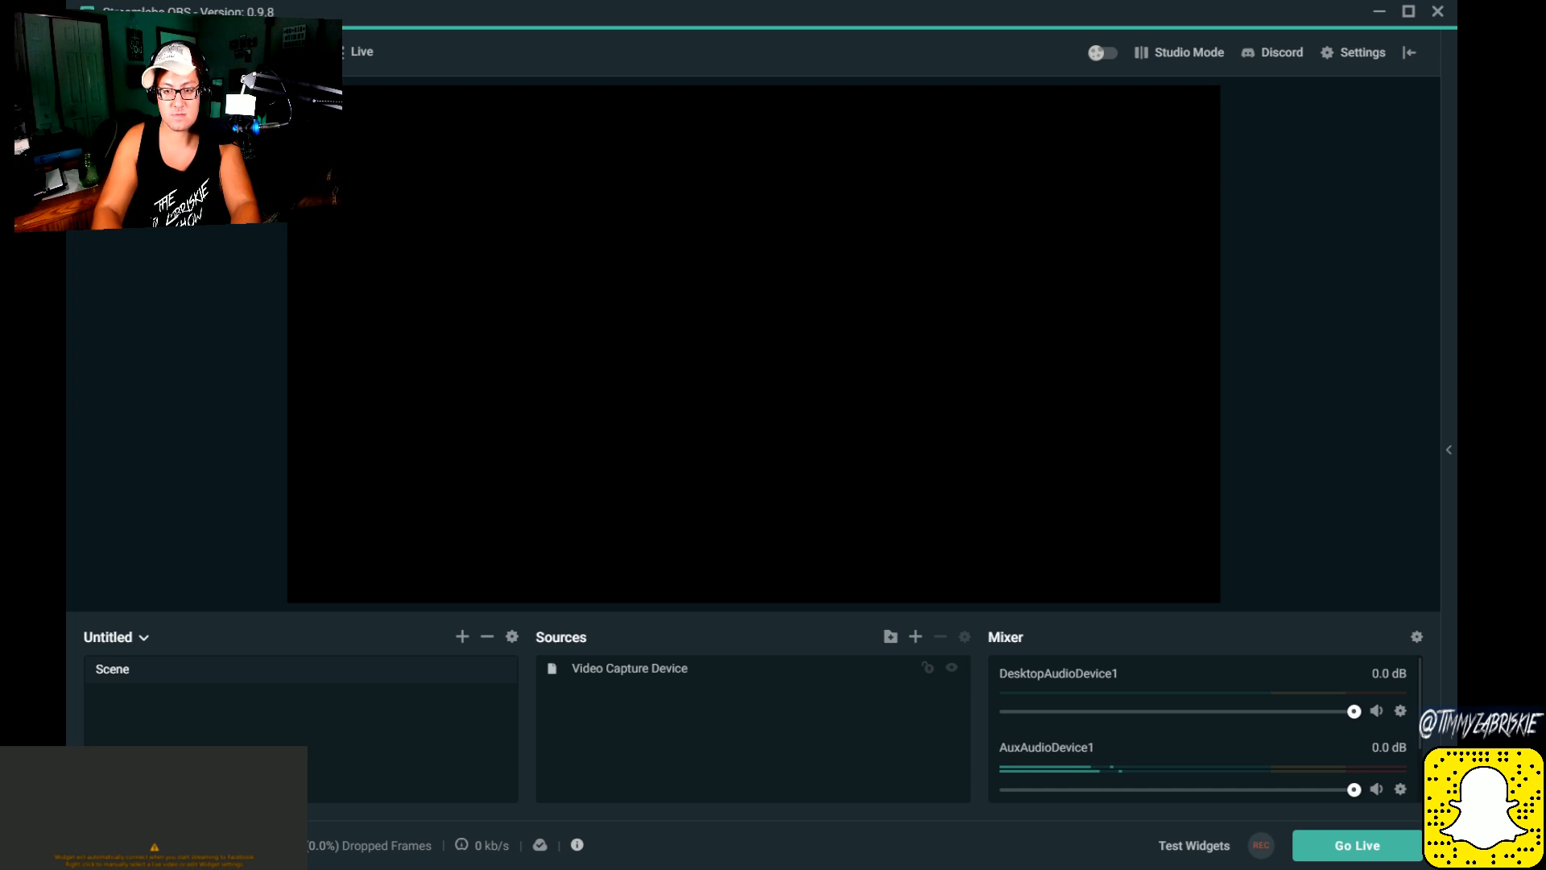
Step: Add a scene named Live Shot, and switch to the original scene and back to compare their sources
click(881, 523)
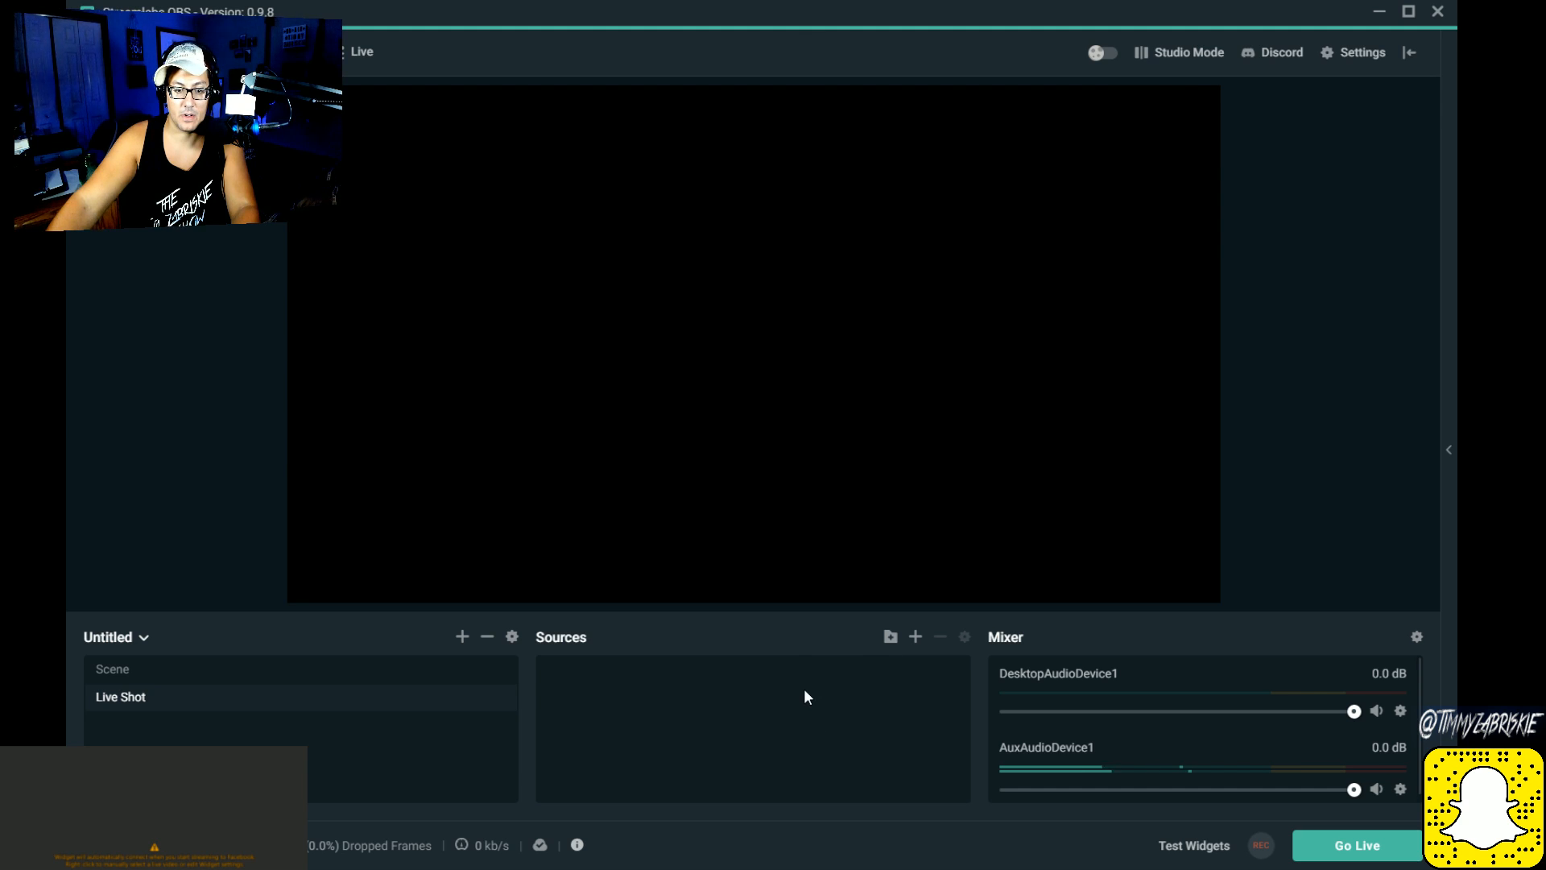
click(307, 675)
click(293, 698)
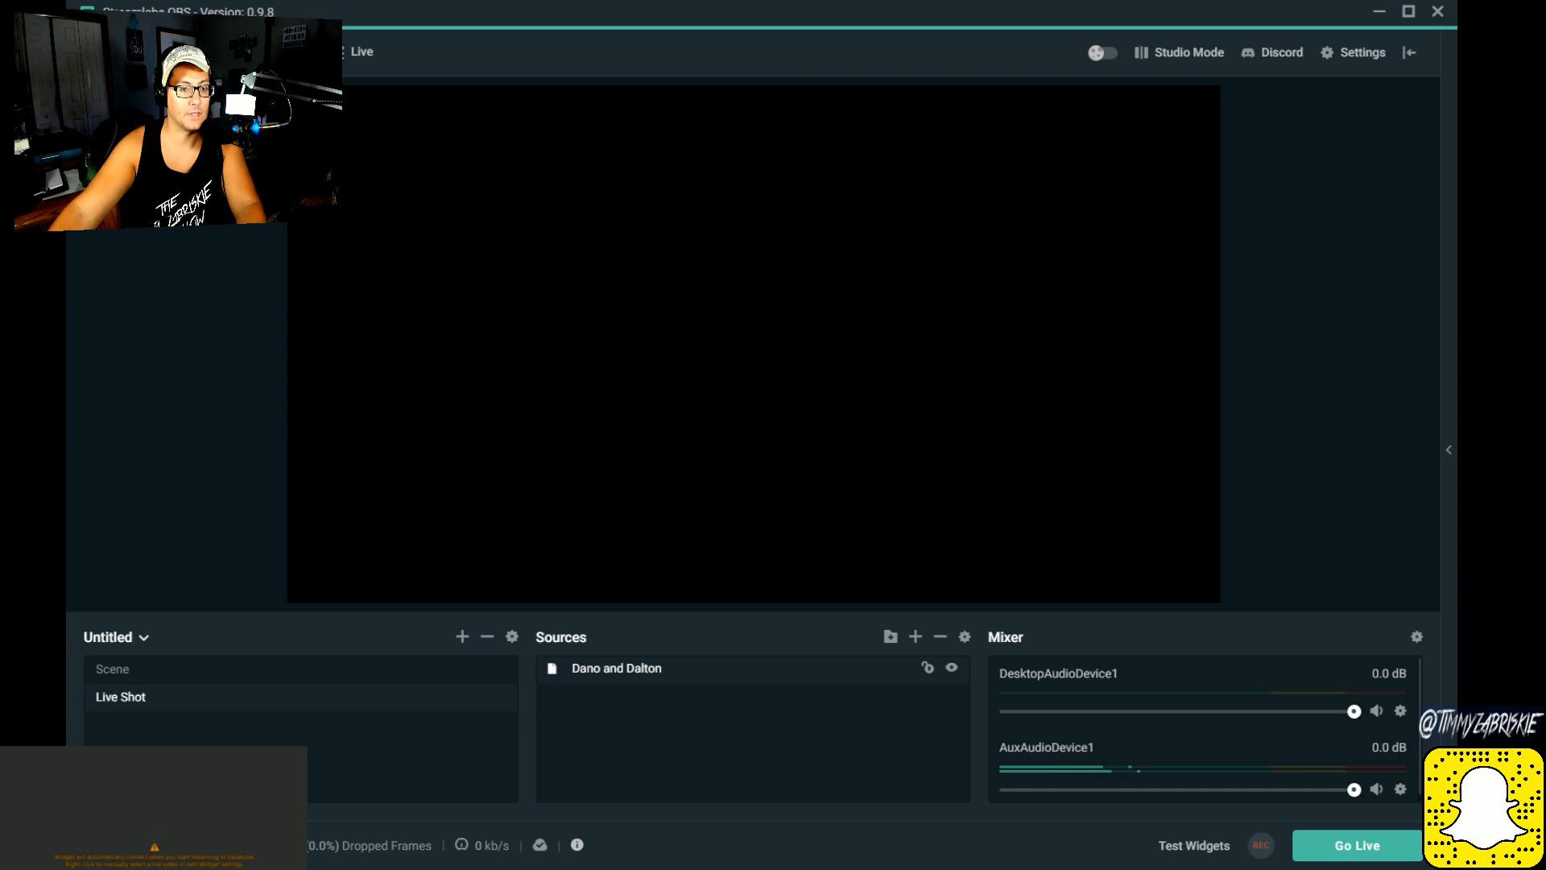
Step: Move and enlarge the "Aaaand he's gone" image on the Live Shot canvas, leaving margins of about 207 px left, 220 right, 101 above, 143 below
click(780, 716)
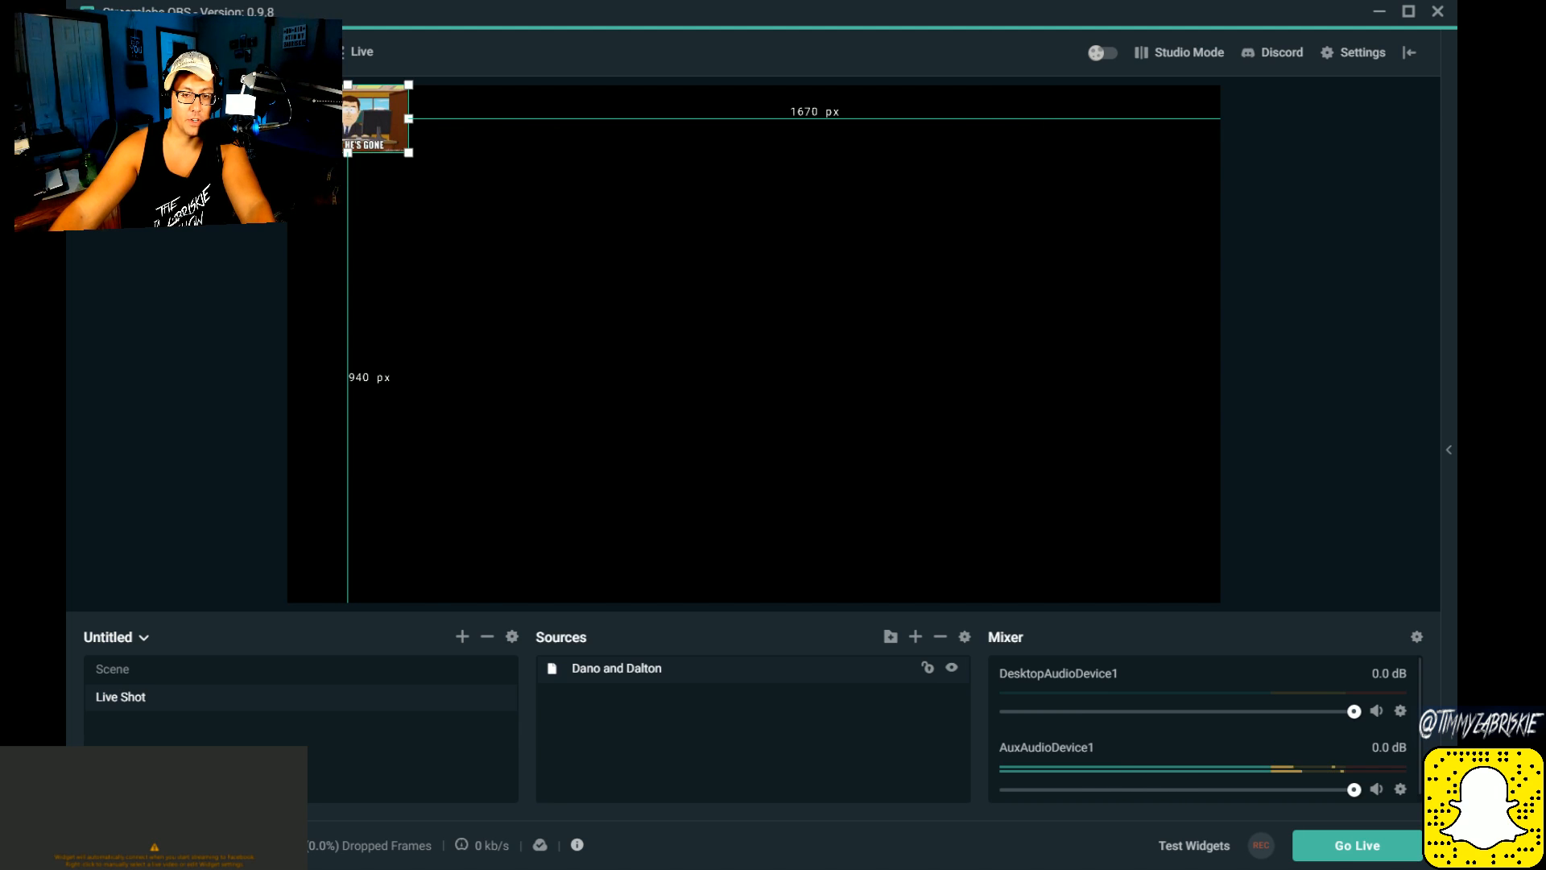
drag(378, 118, 1114, 169)
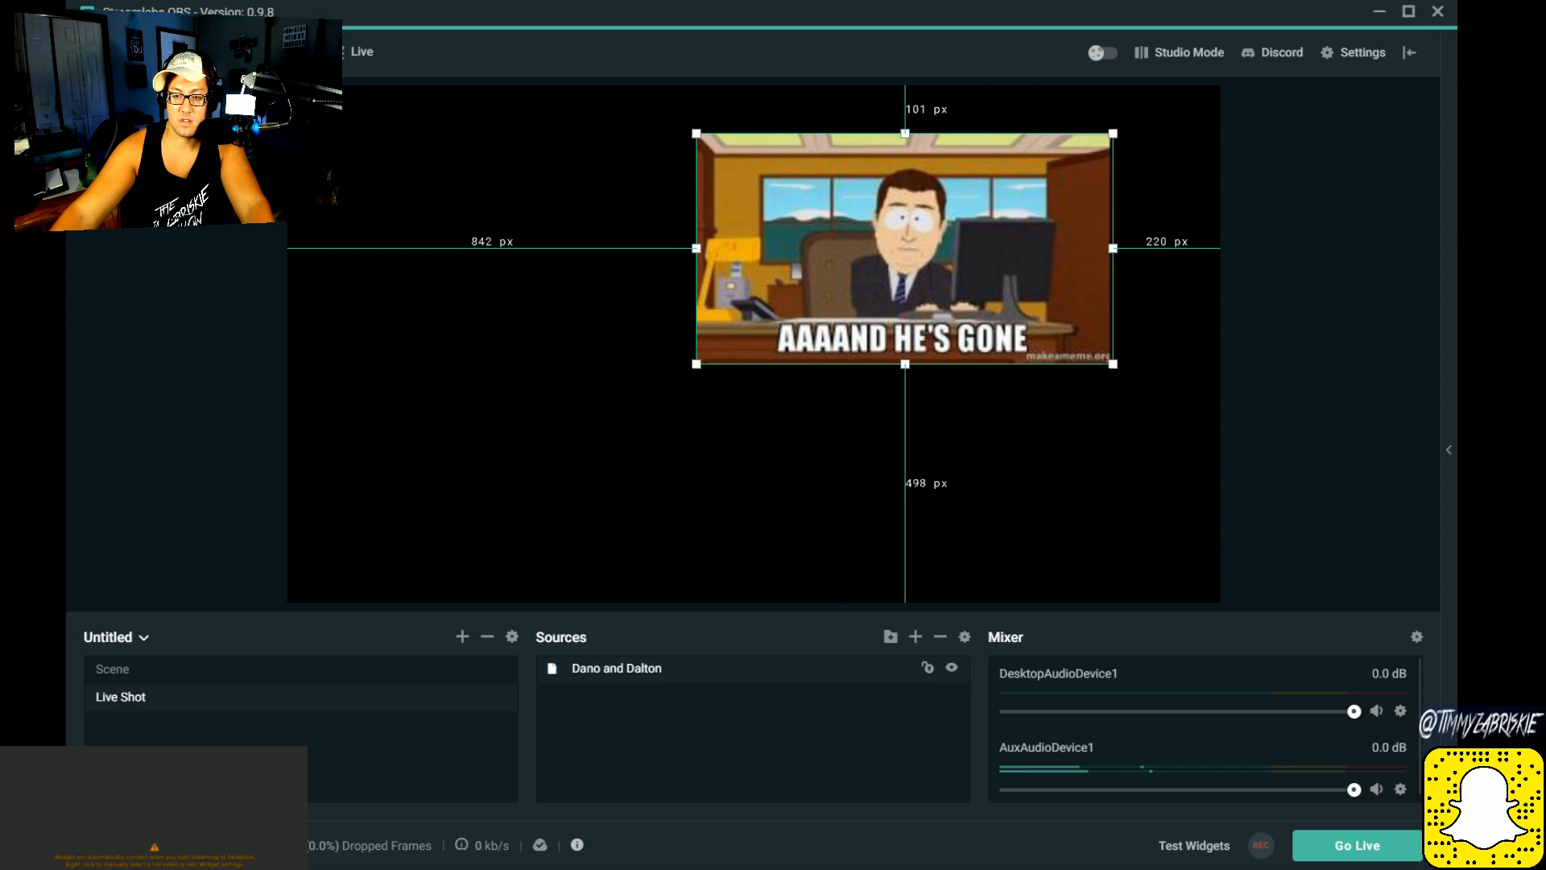
drag(698, 365, 384, 488)
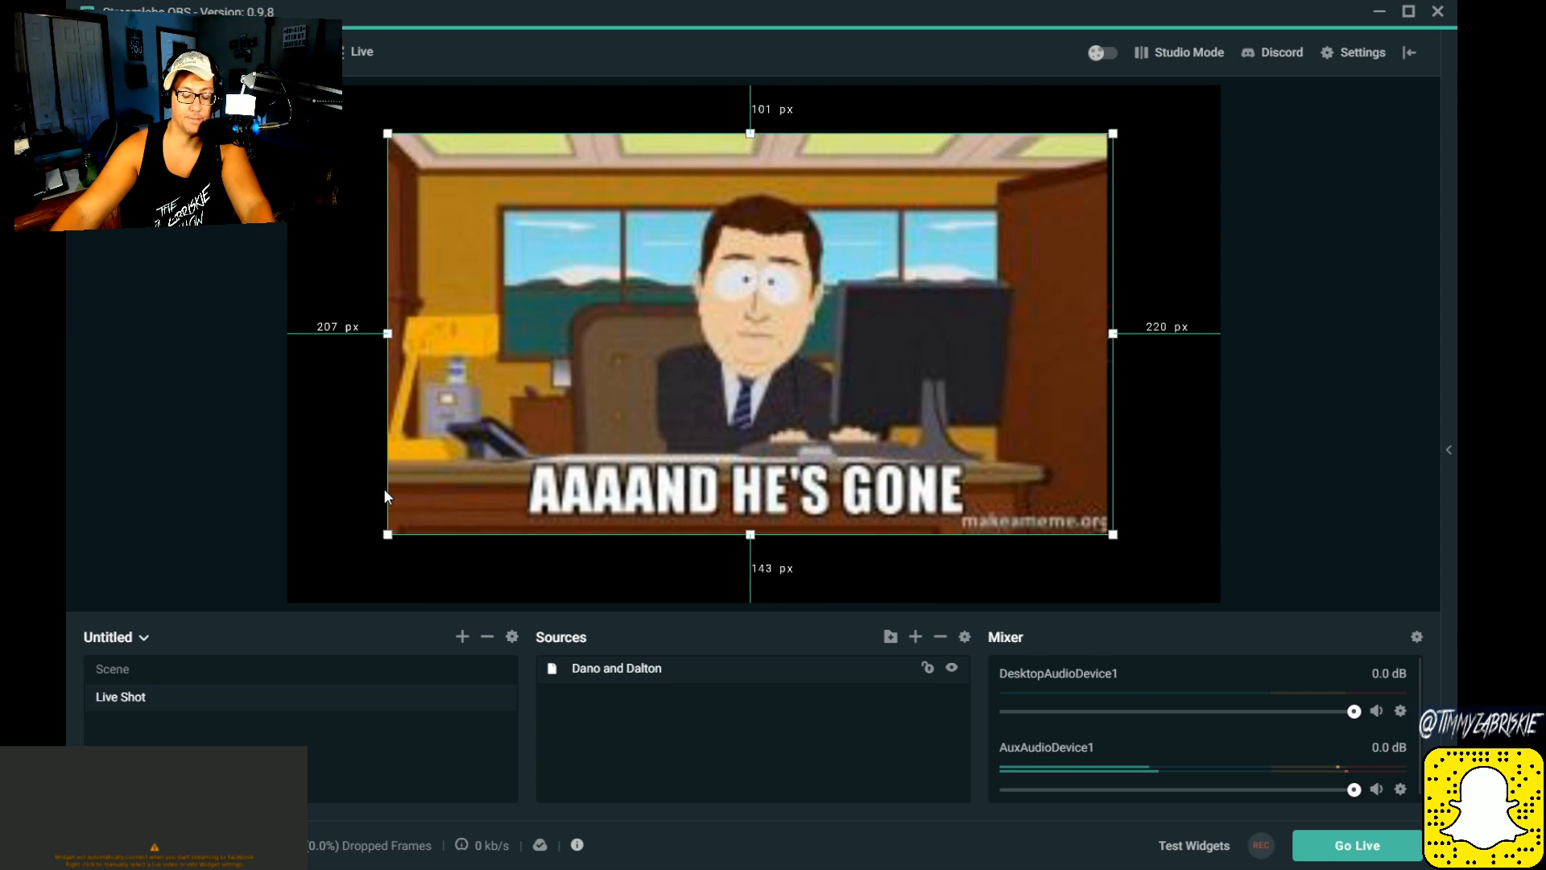
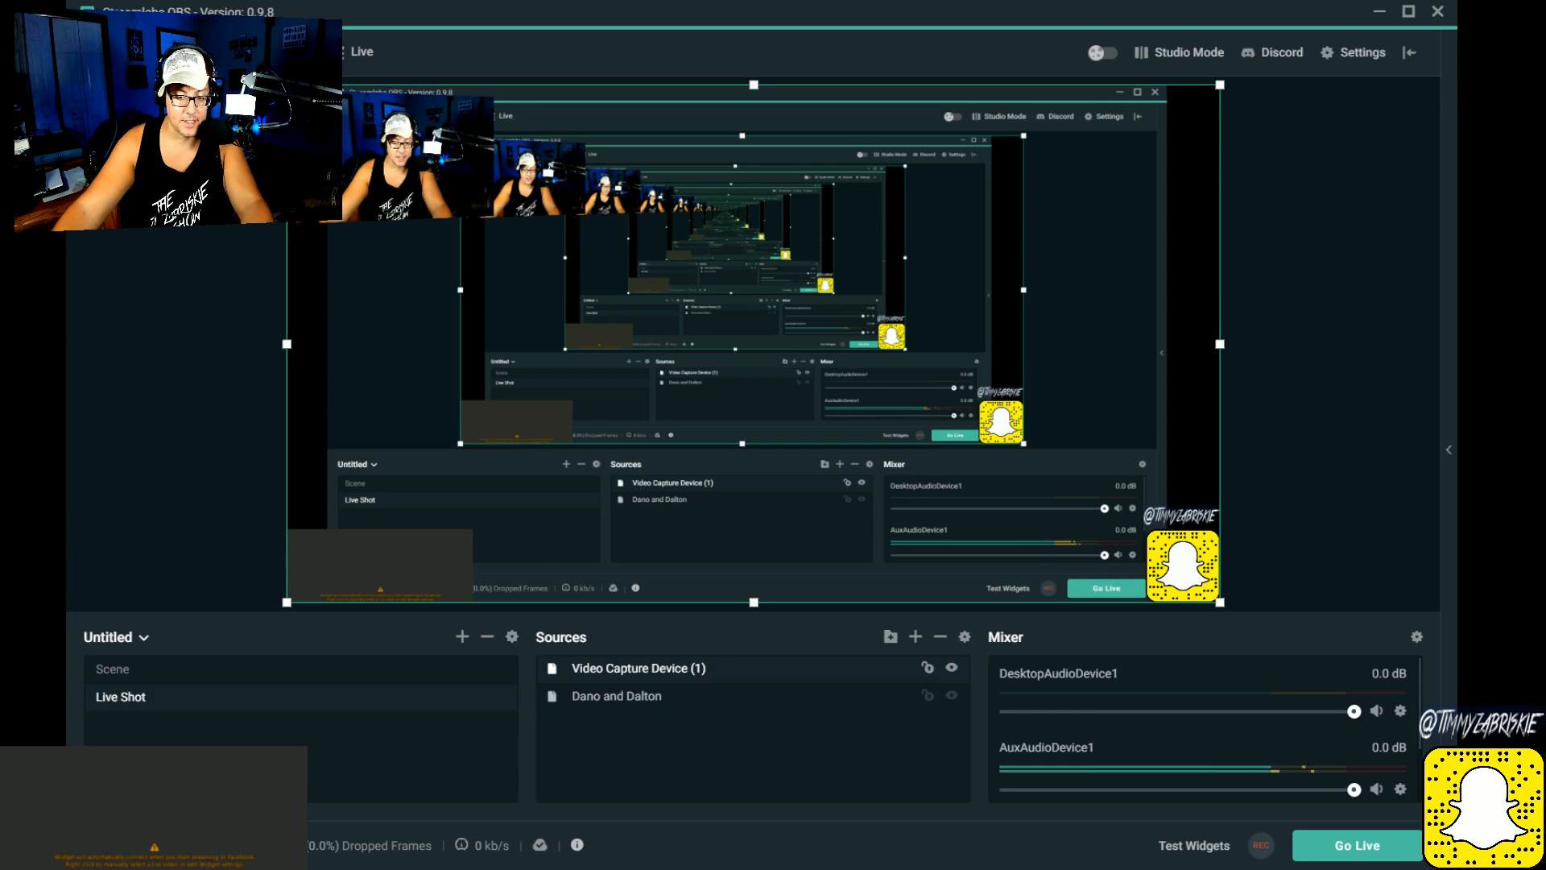
Step: Compare the two Live Shot sources and reorder them so Dano and Dalton is above Video Capture Device (1)
click(636, 697)
click(646, 671)
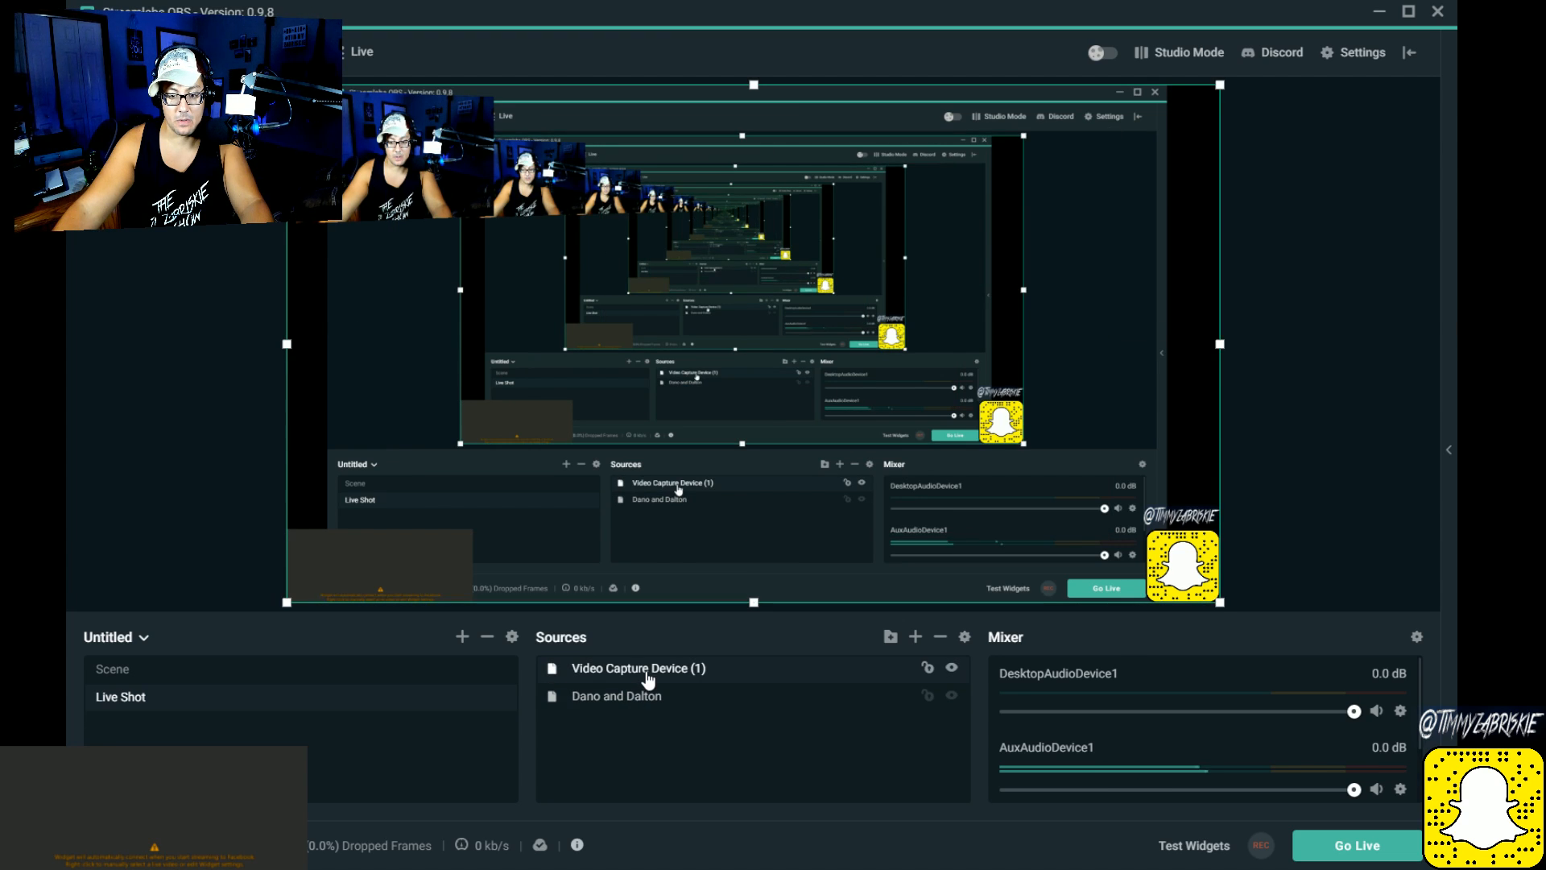
click(629, 701)
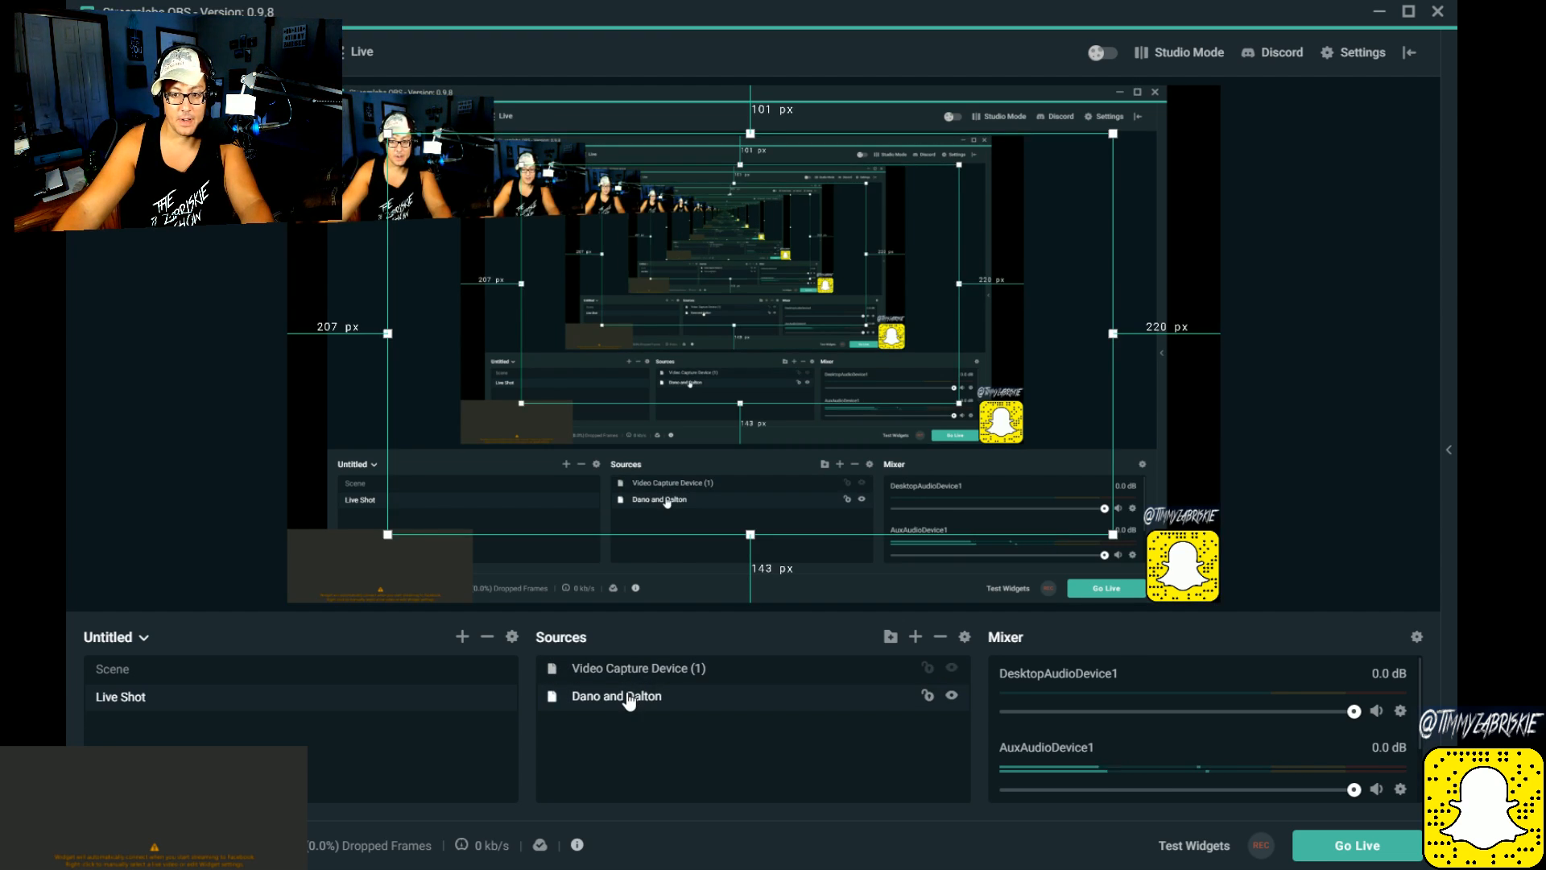
click(632, 681)
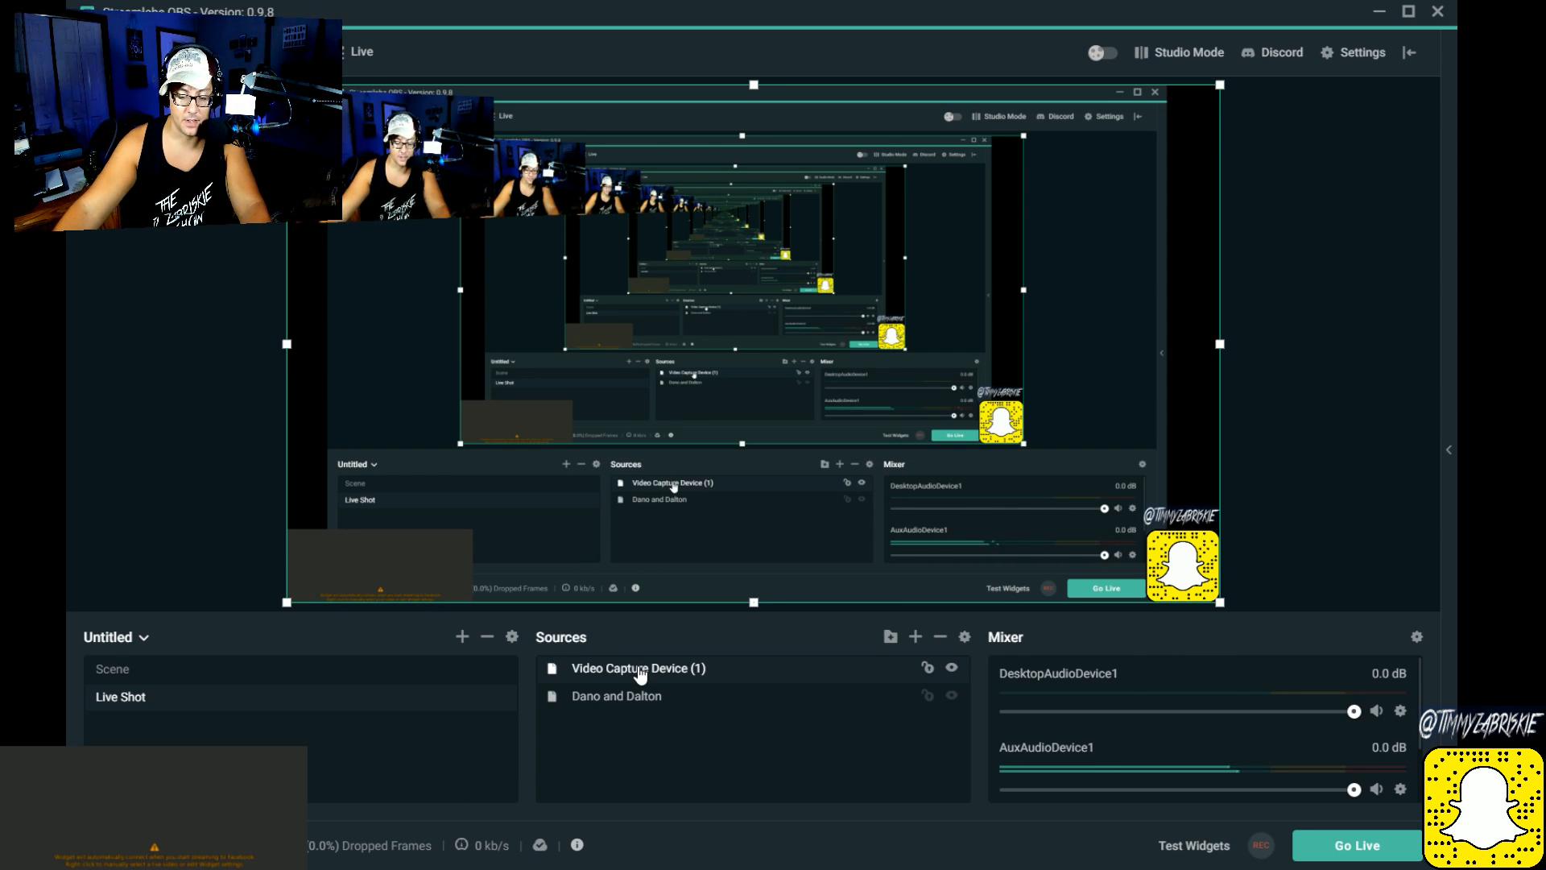
drag(640, 673, 631, 713)
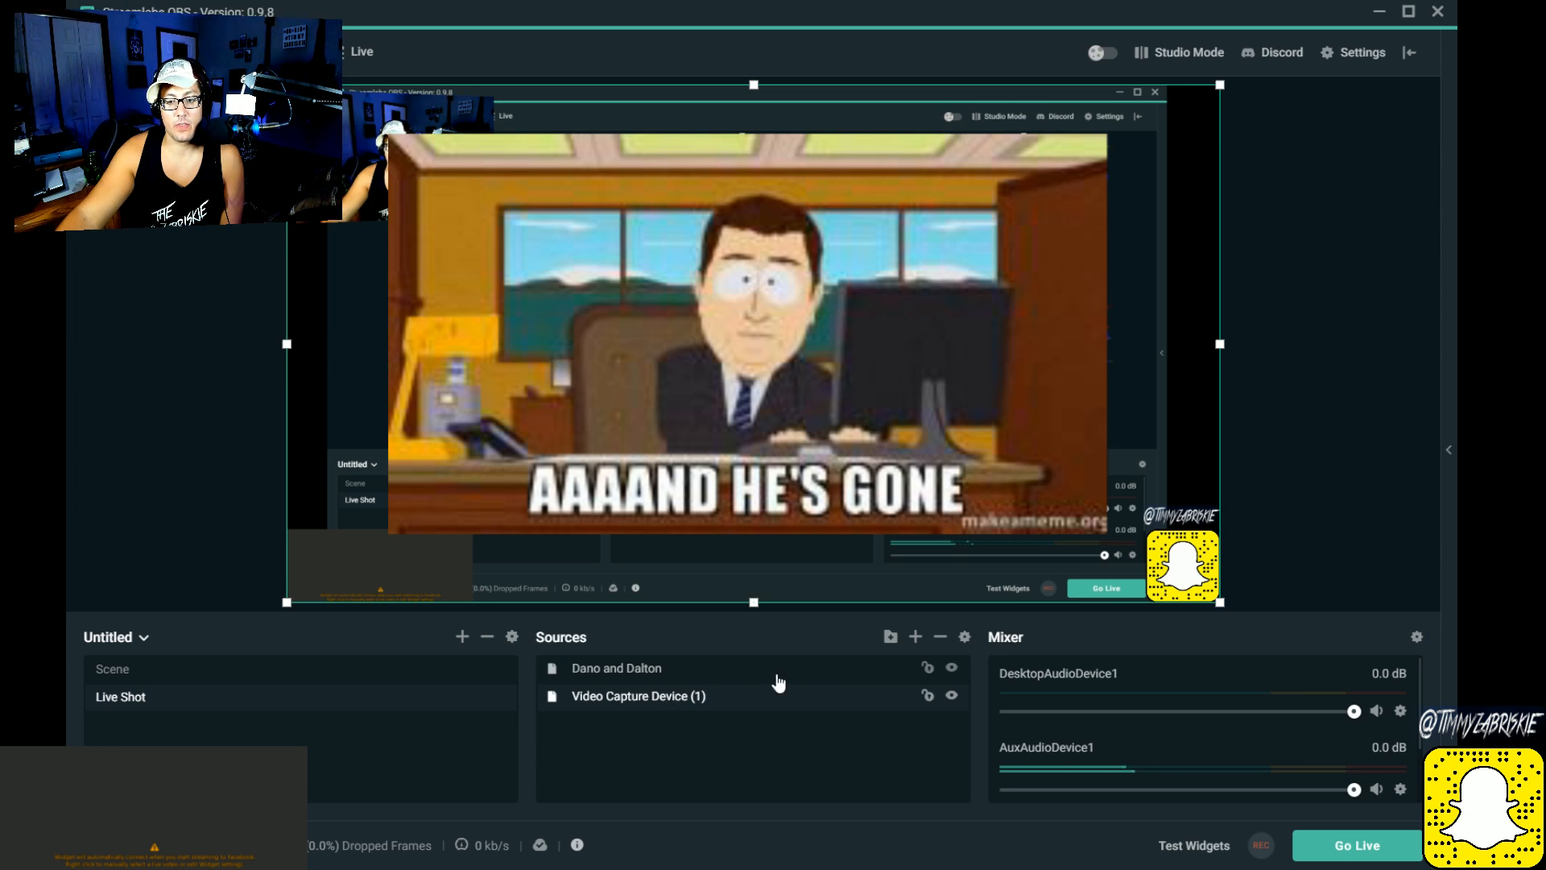
Step: Reposition the "Aaaand he's gone" image on the canvas, leaving margins of about 103 px left, 323 right, 82 above and 161 below
click(617, 669)
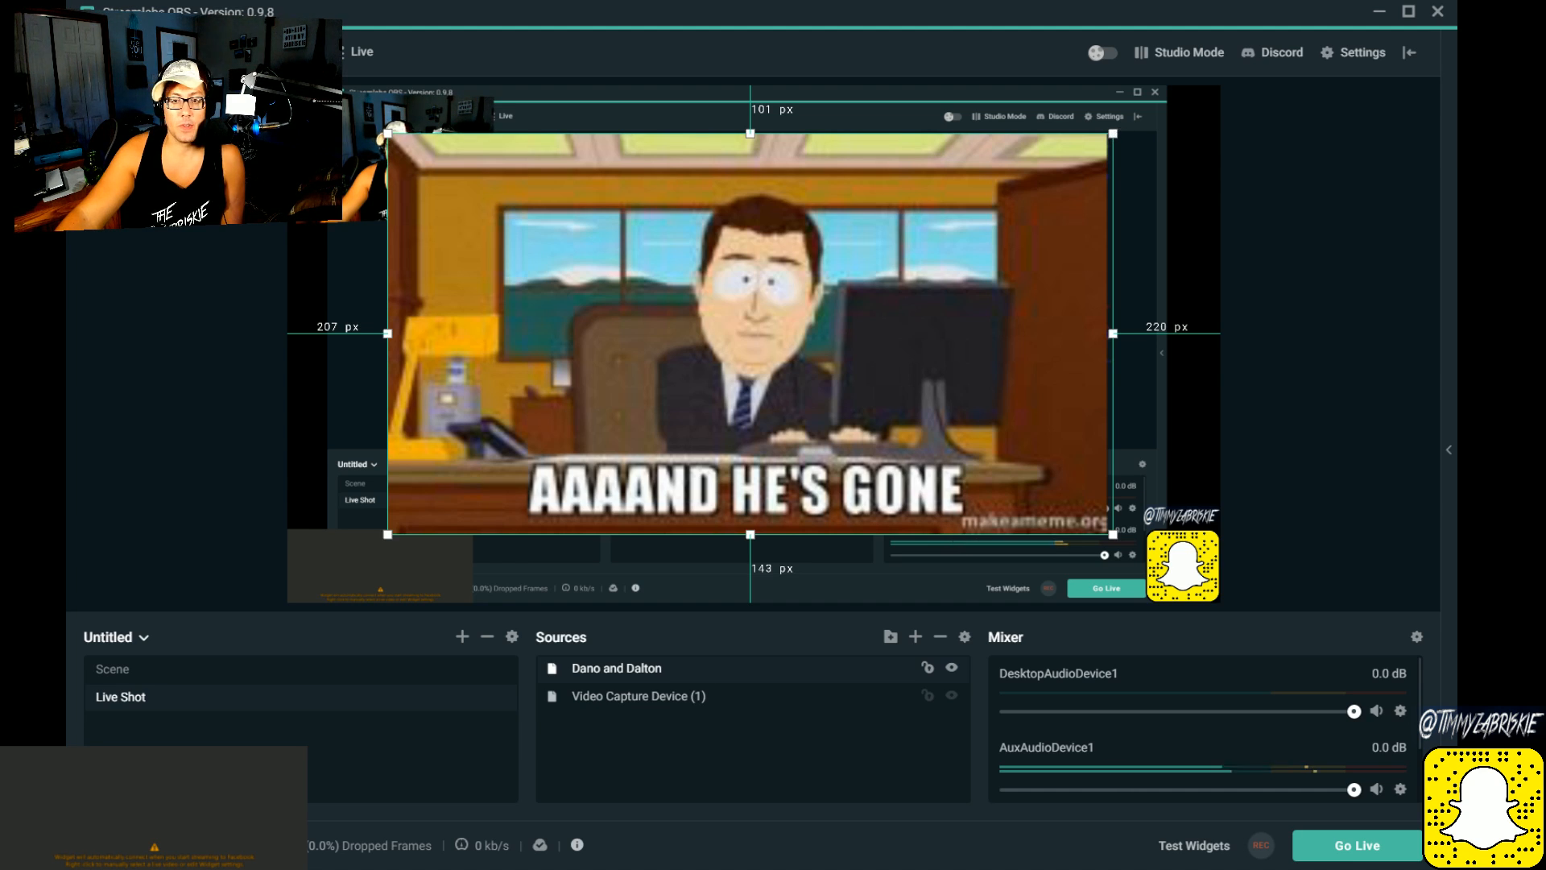
mouse_move(1118, 121)
mouse_down()
mouse_move(1078, 151)
mouse_move(1105, 120)
mouse_move(1089, 120)
mouse_up()
mouse_move(697, 343)
mouse_down()
mouse_move(757, 344)
mouse_move(635, 344)
mouse_move(720, 344)
mouse_up()
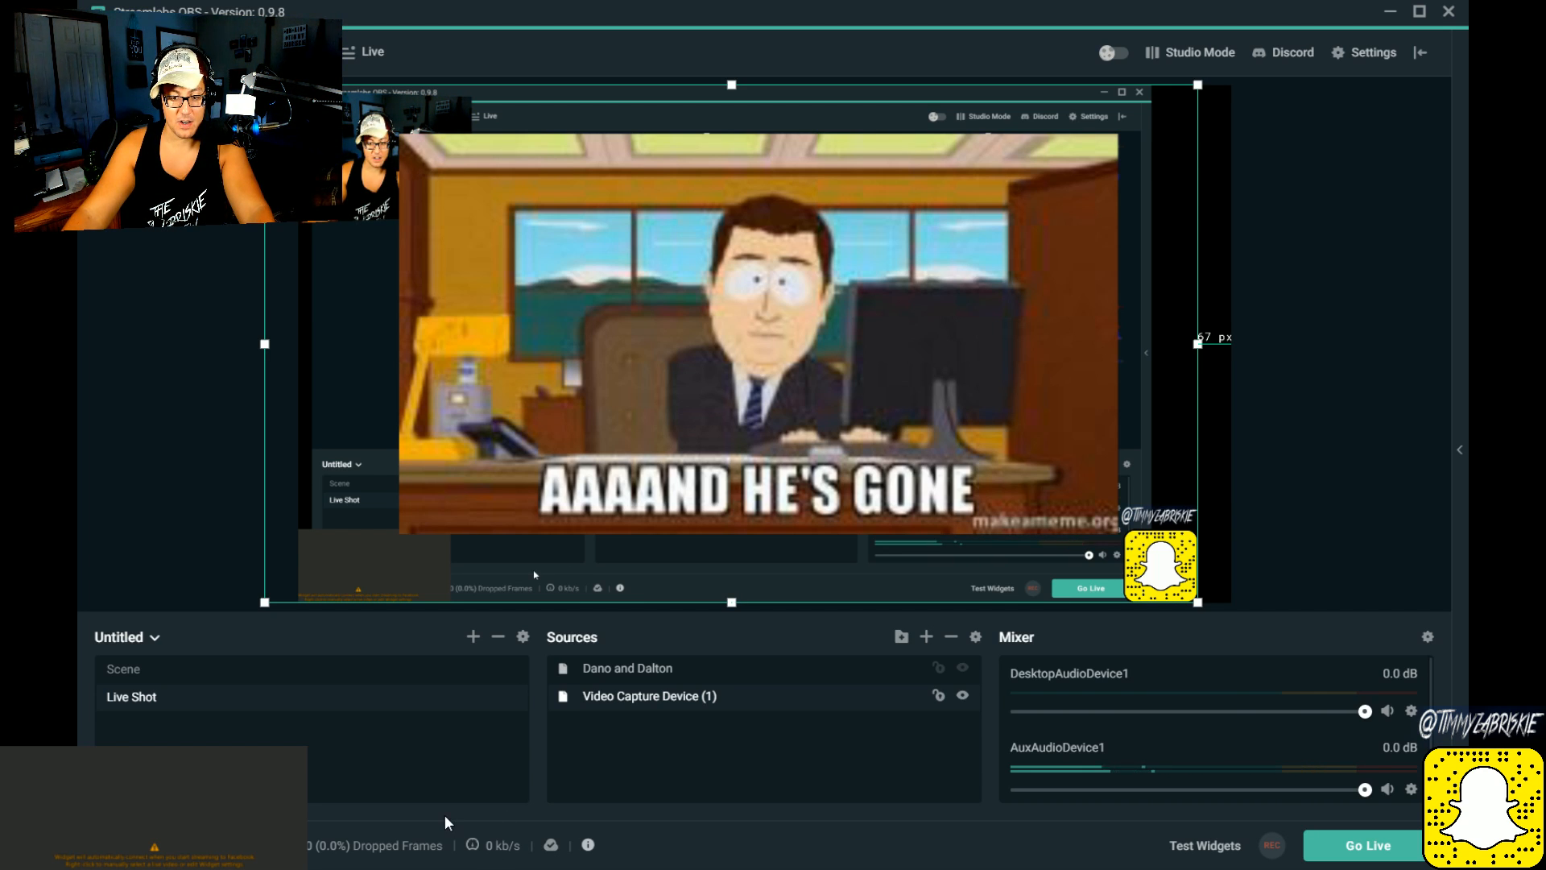
drag(757, 338, 790, 338)
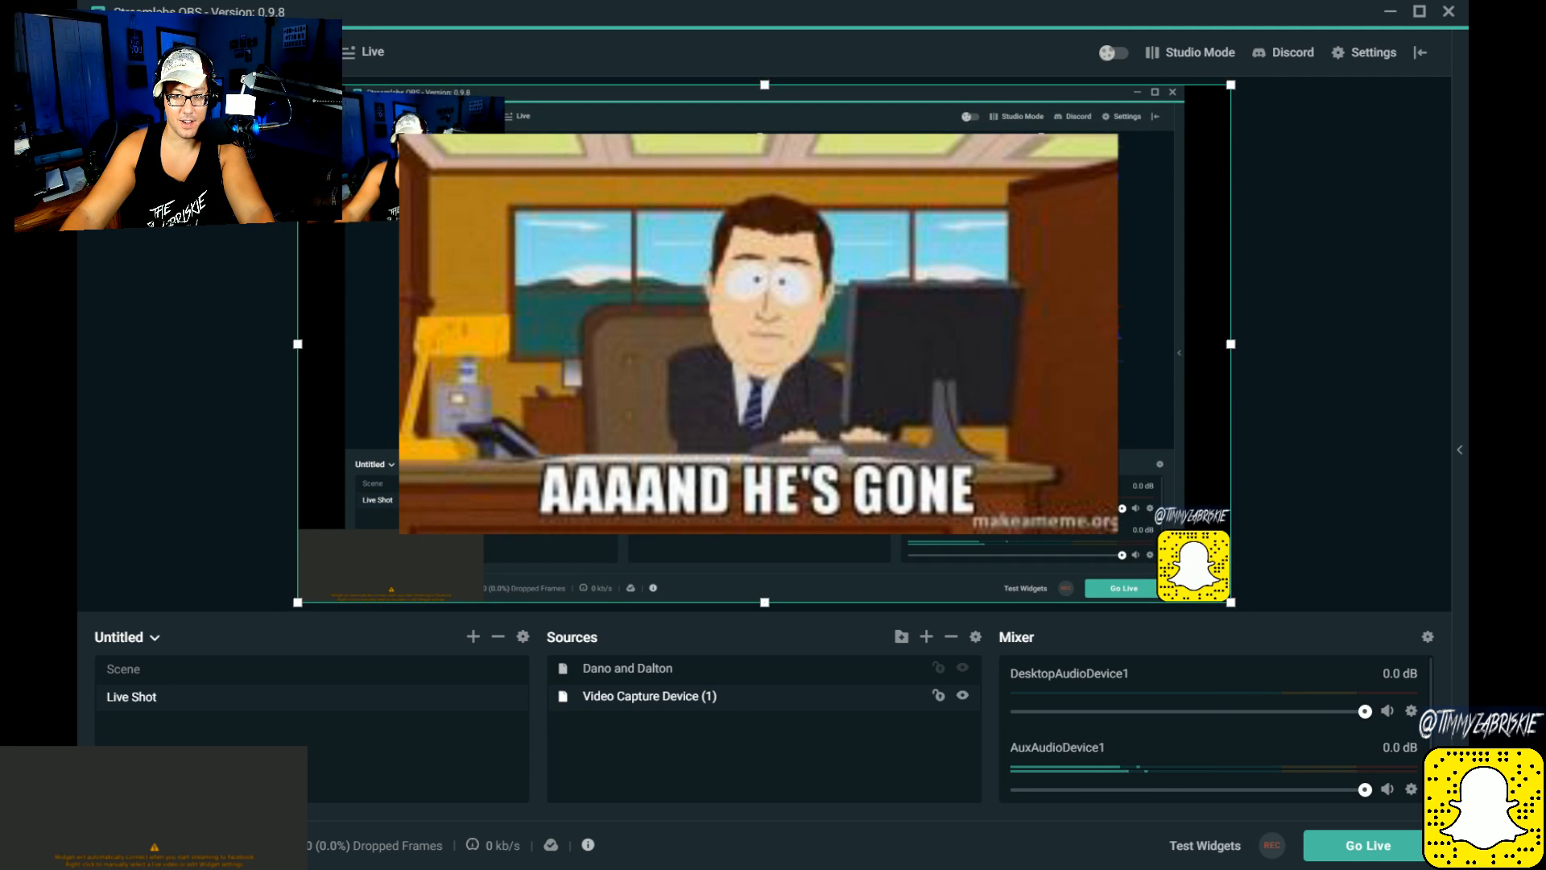
click(641, 681)
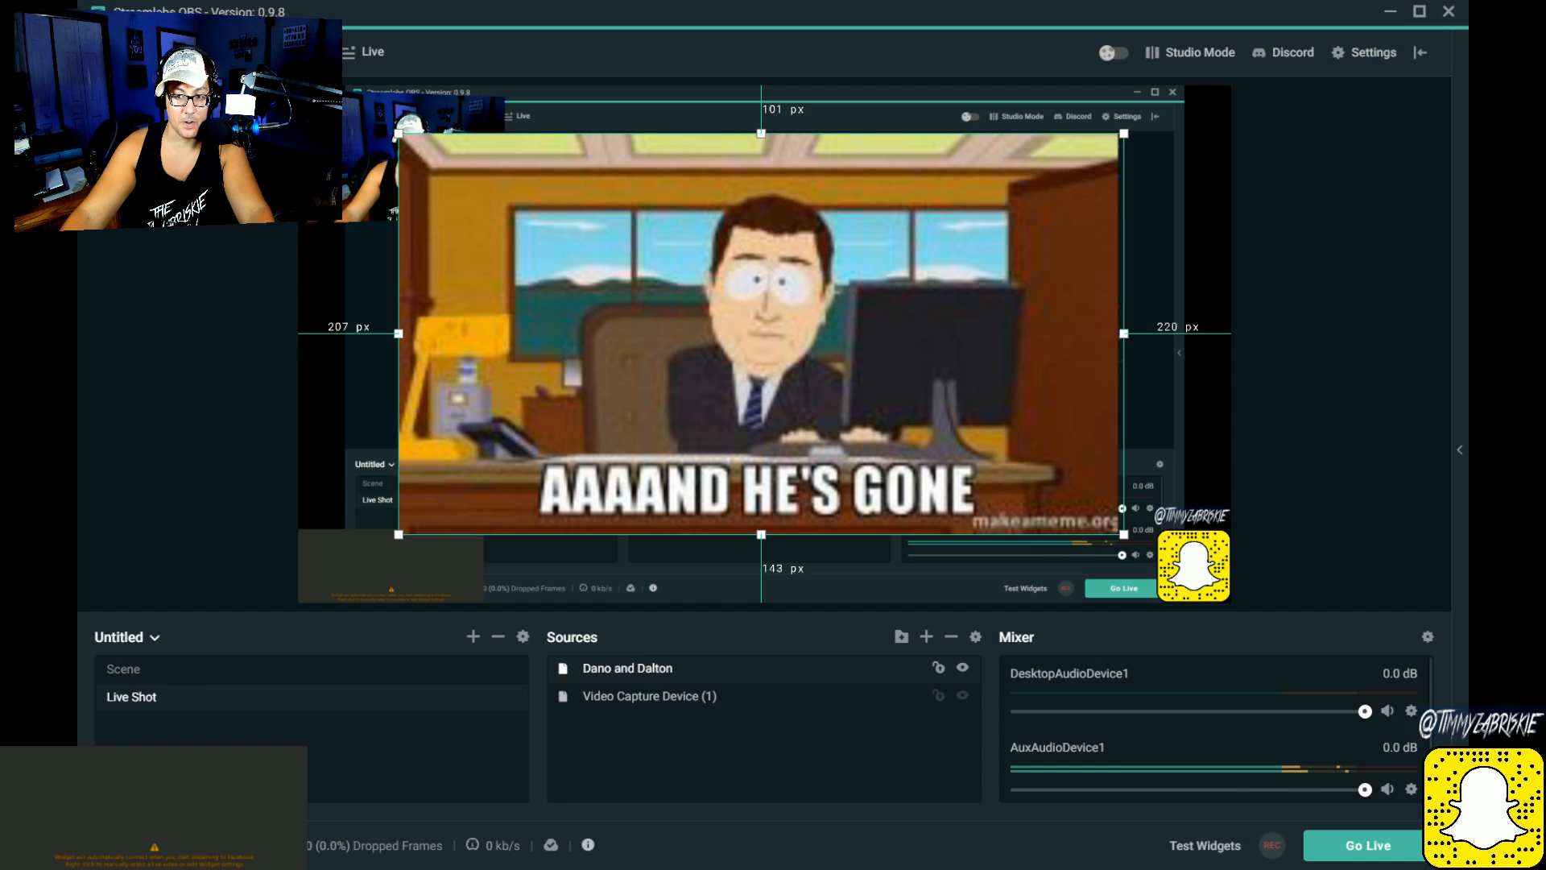
drag(761, 334, 710, 325)
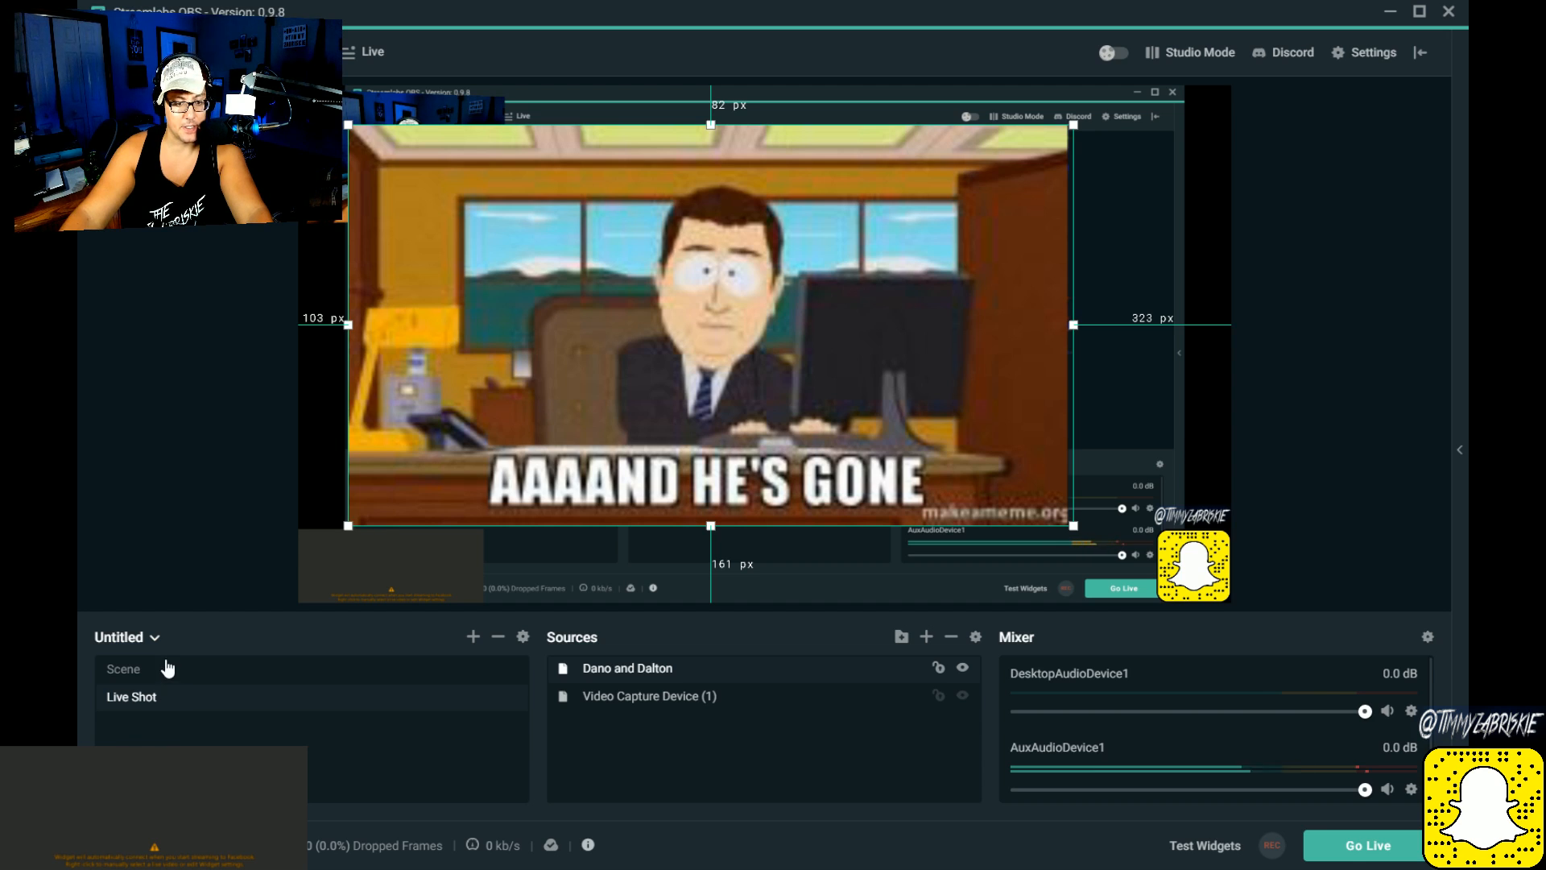
Step: Rename the Live Shot scene as Test scene 1 and add a new scene named Test Scene 2
click(187, 707)
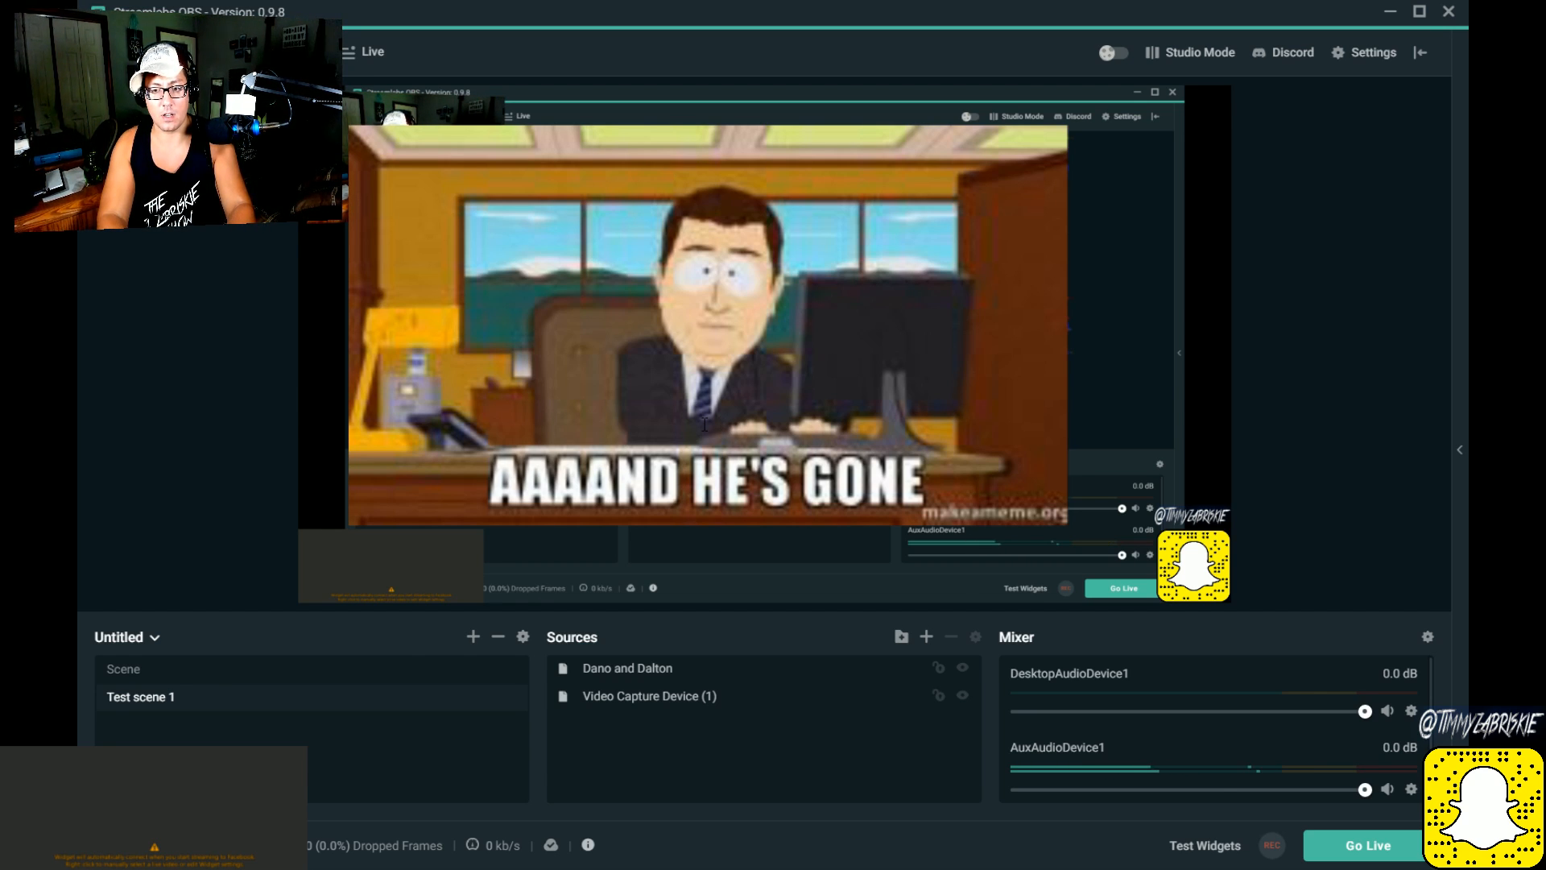
click(910, 513)
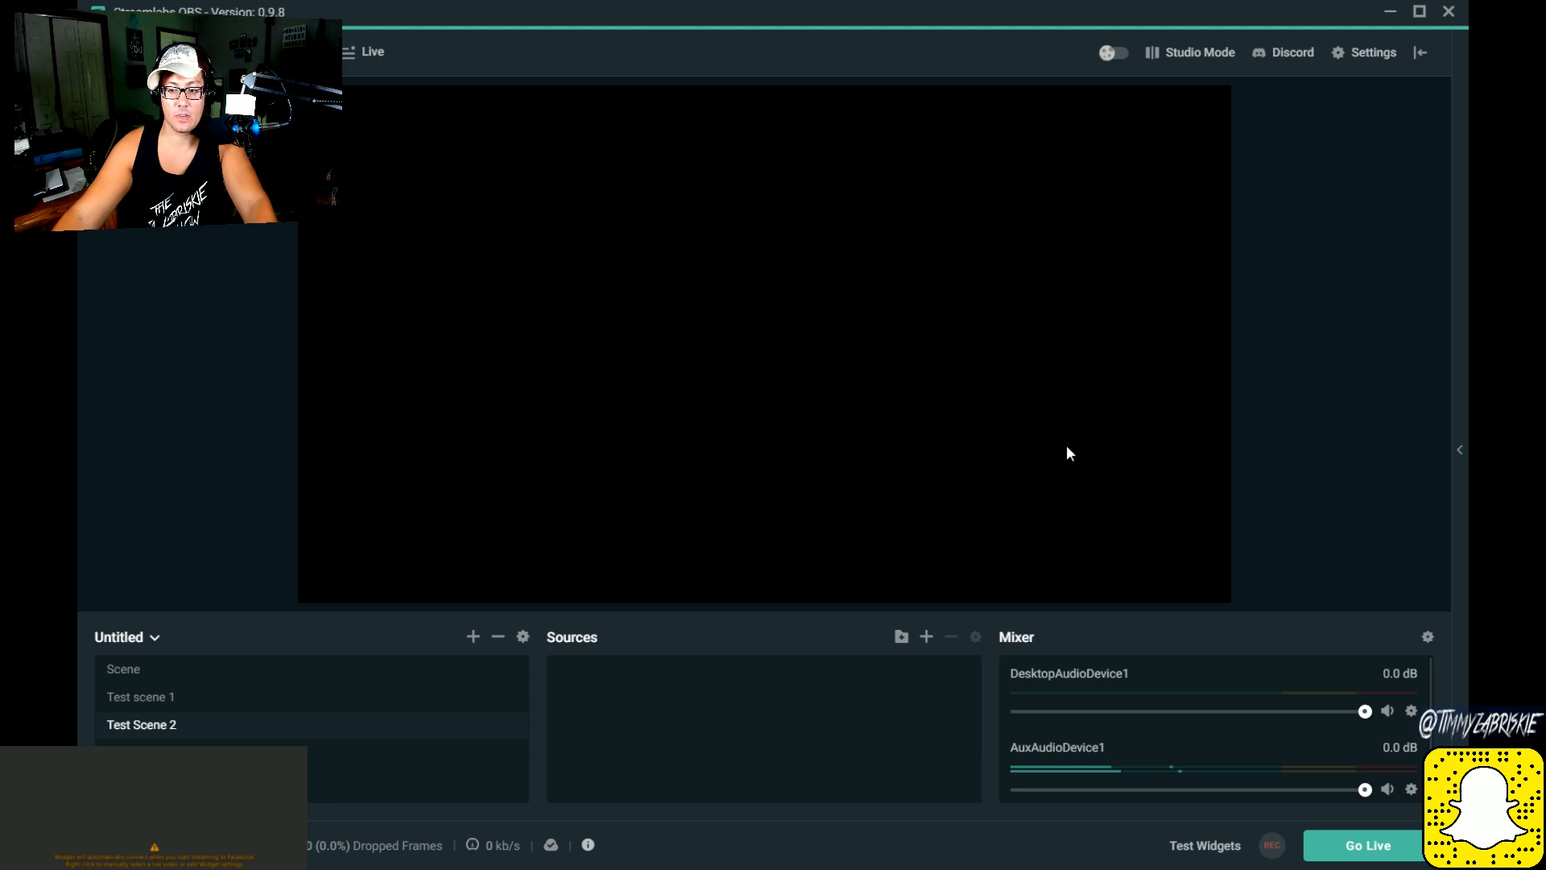
Step: Add Video Capture Device (1) to Test Scene 2, shrink it to about a third of the canvas width and place it near the upper-left corner
click(949, 624)
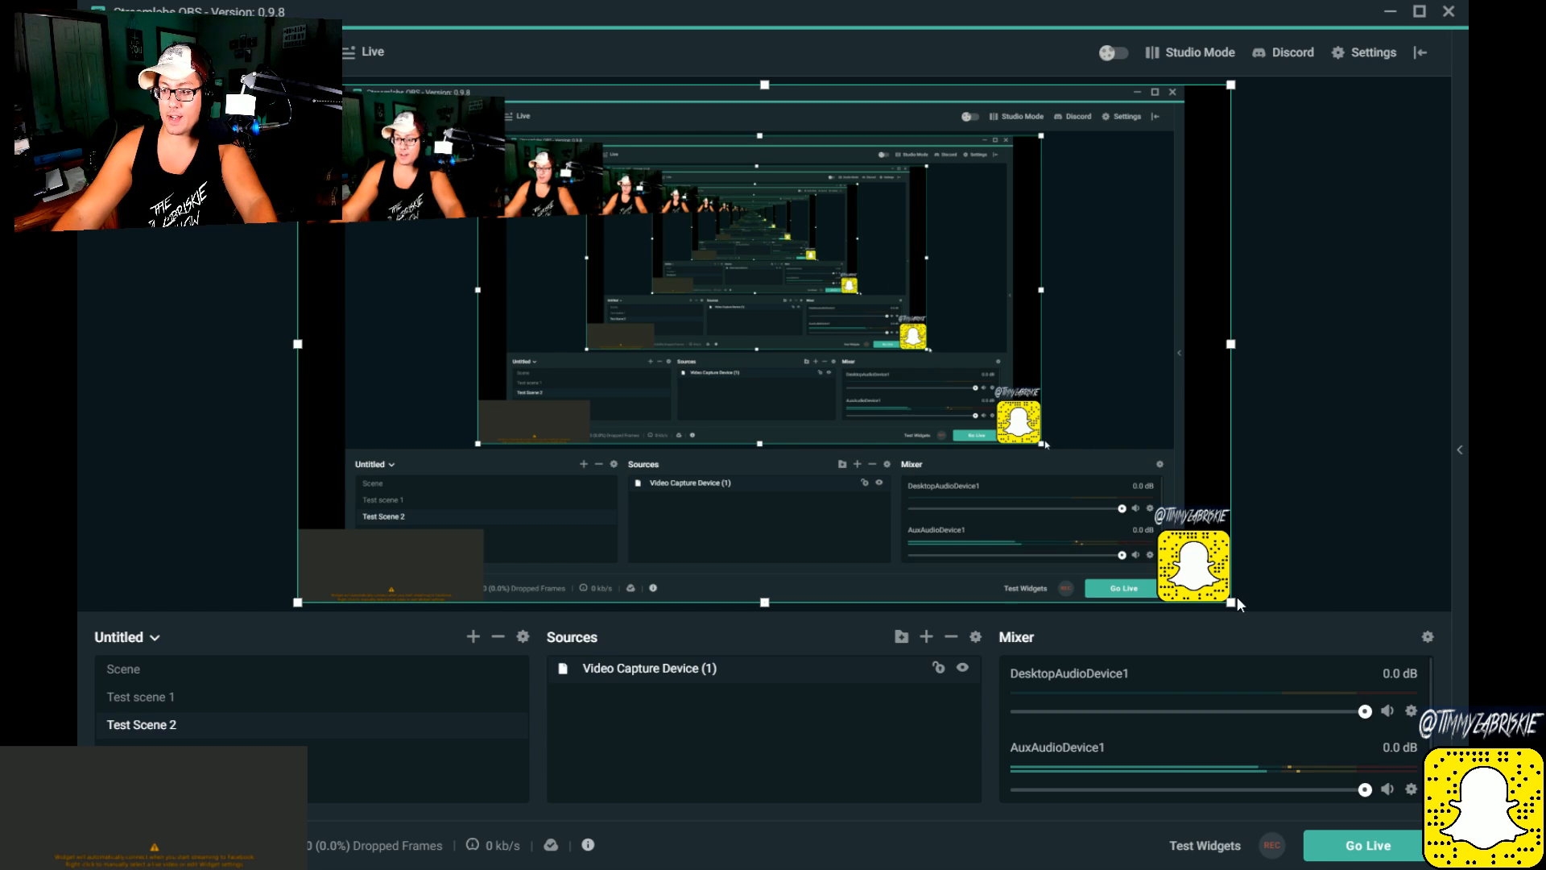
drag(1232, 602, 631, 269)
drag(499, 193, 571, 239)
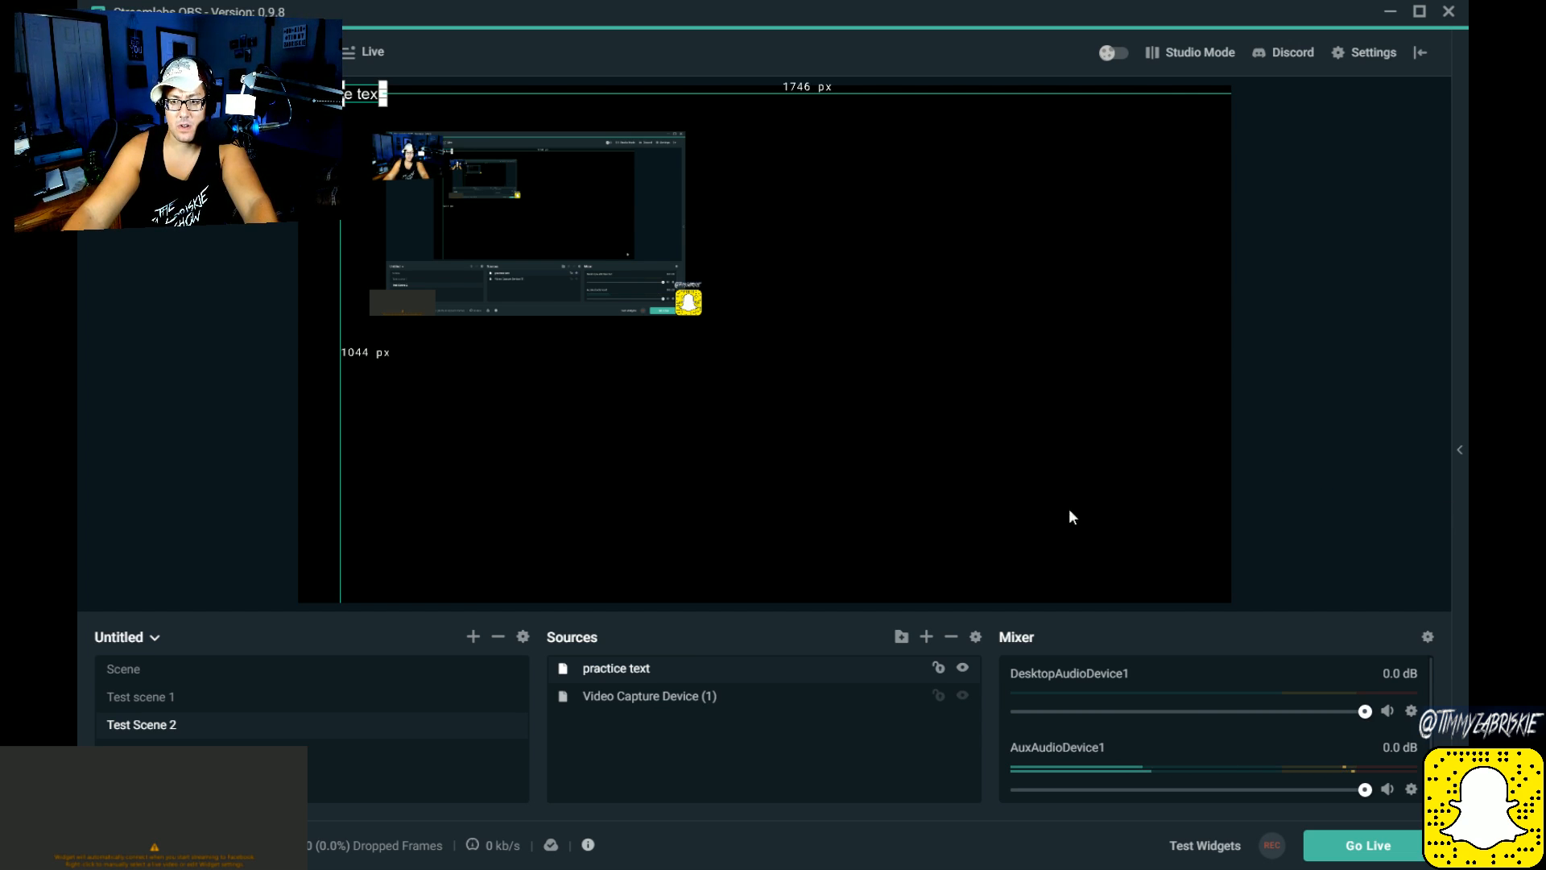
Step: Change the practice text source's font to a bold style and its colour to pink
click(757, 354)
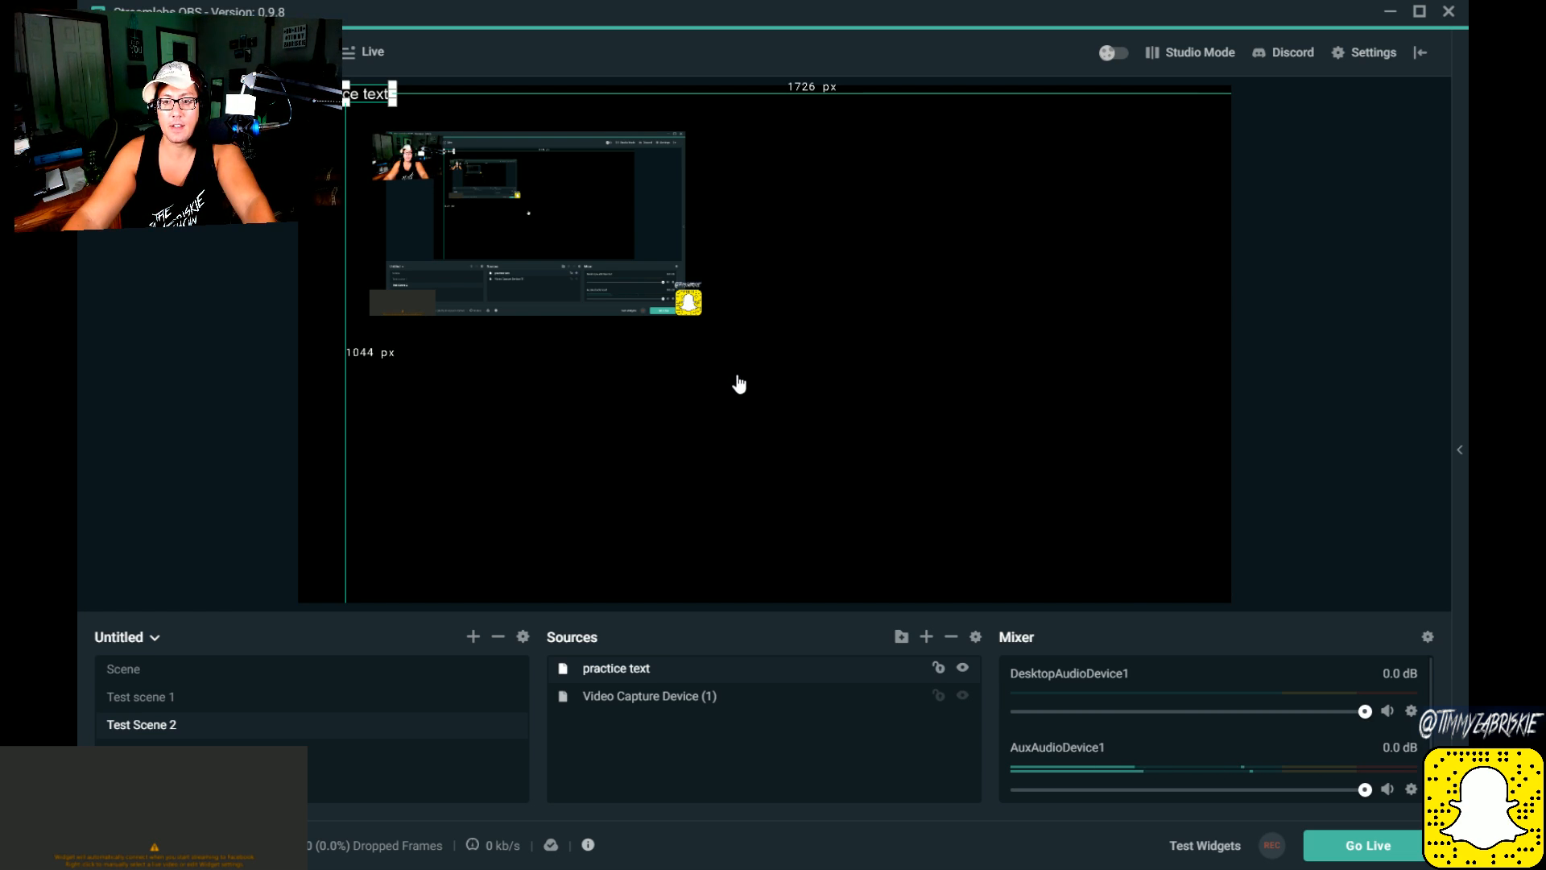
click(762, 317)
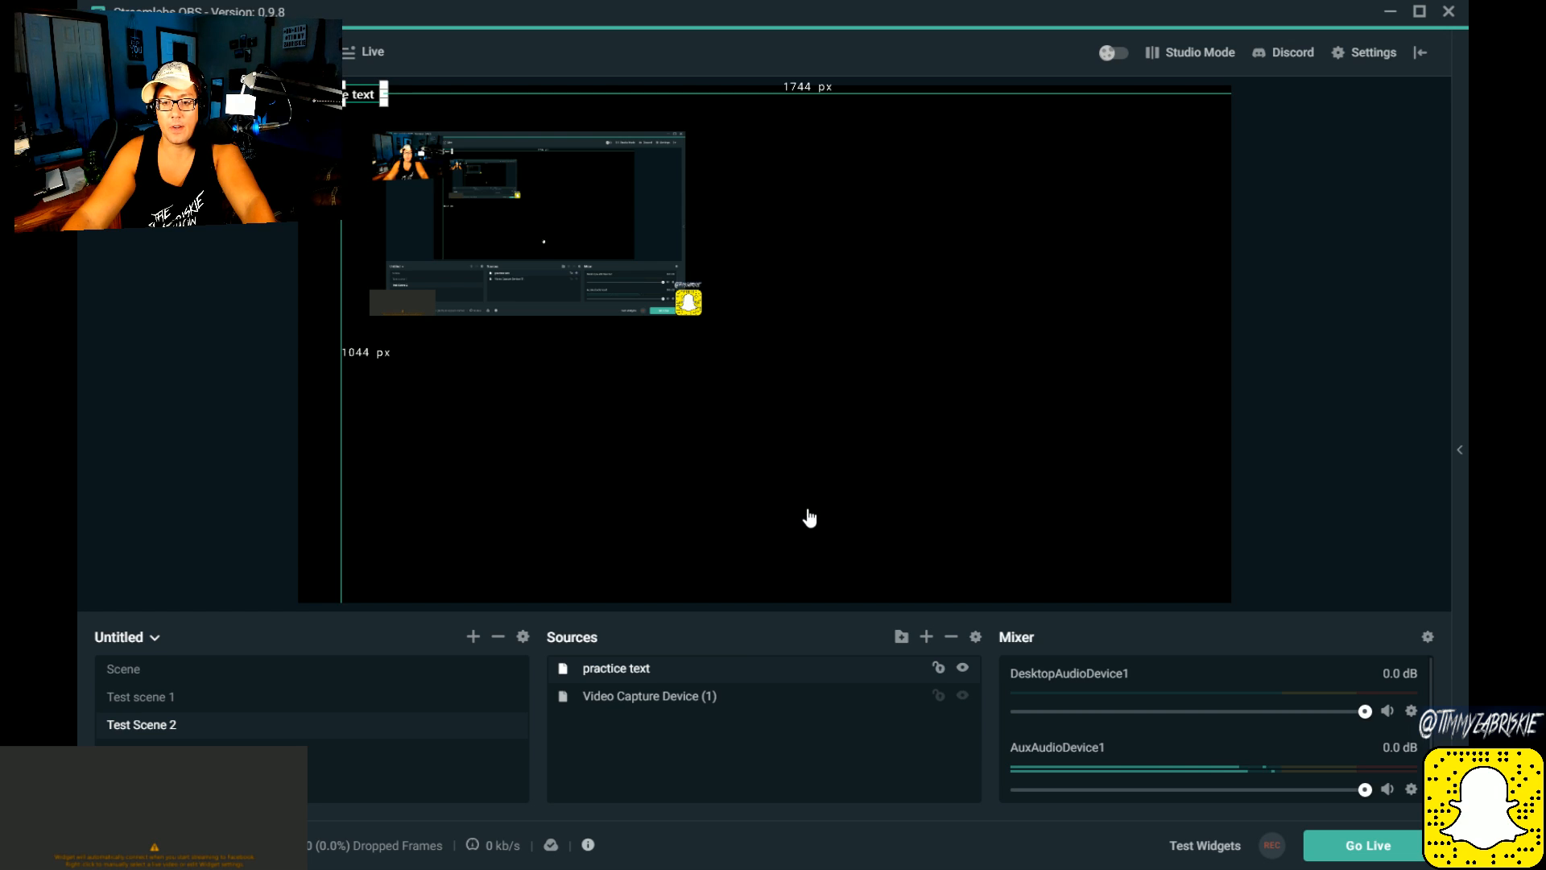
click(827, 585)
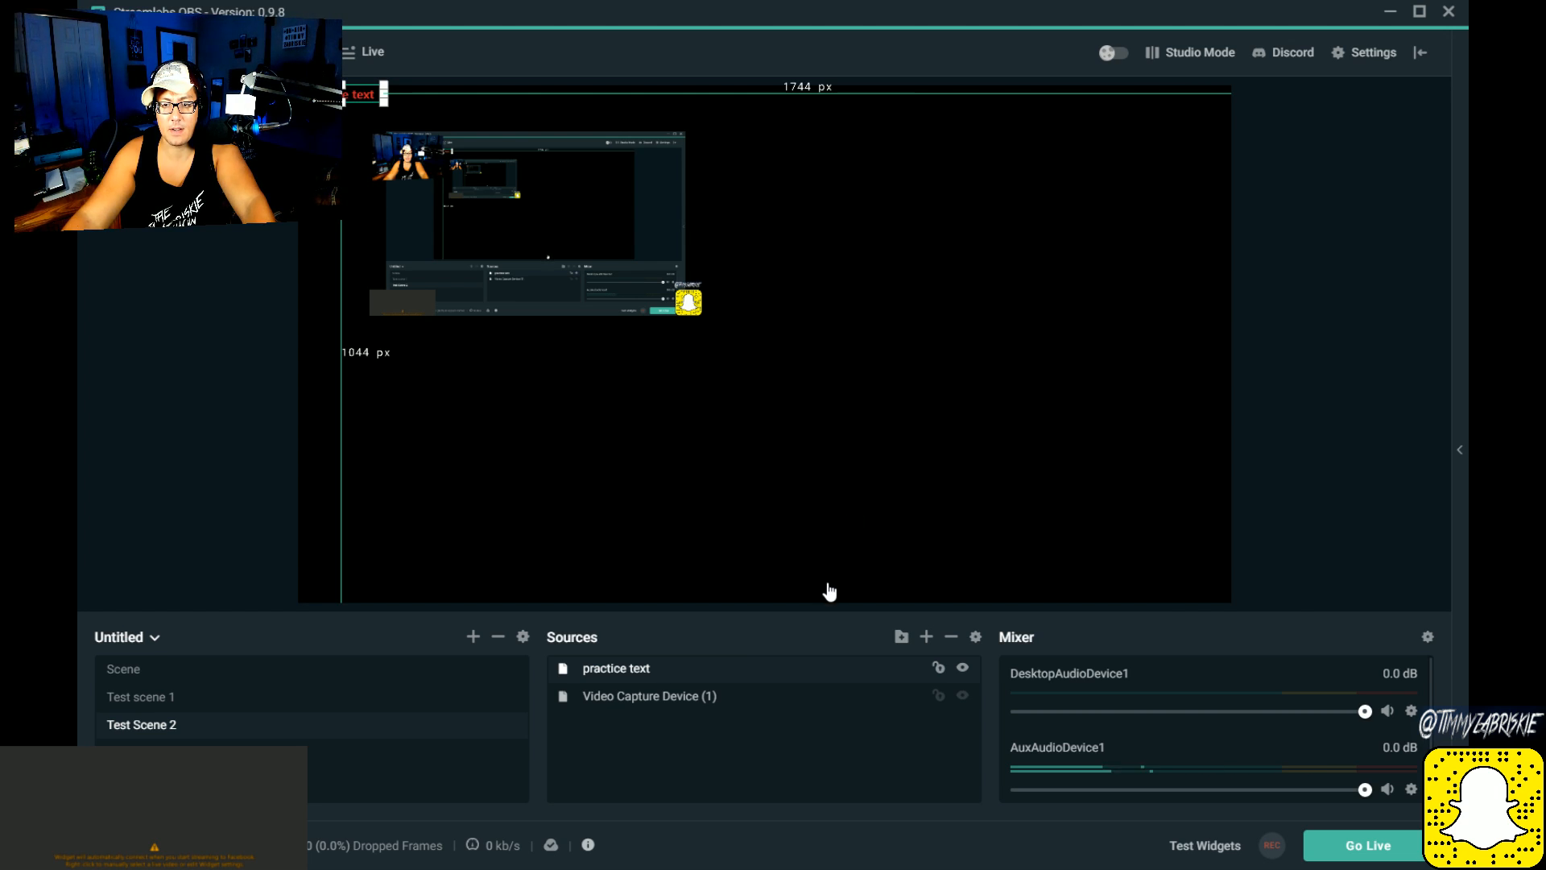
click(822, 636)
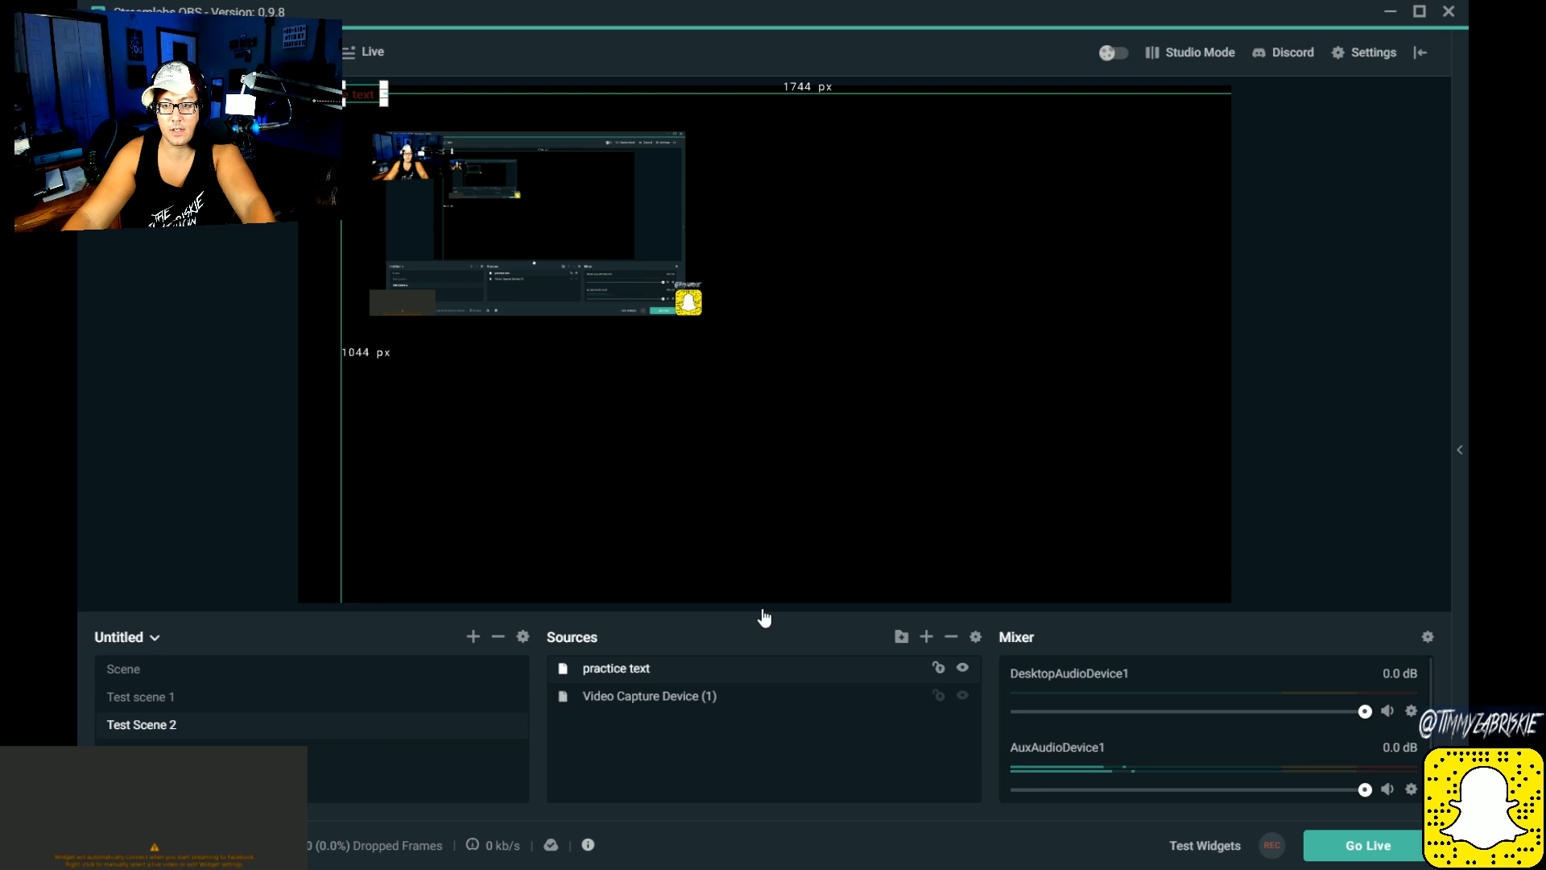
click(810, 694)
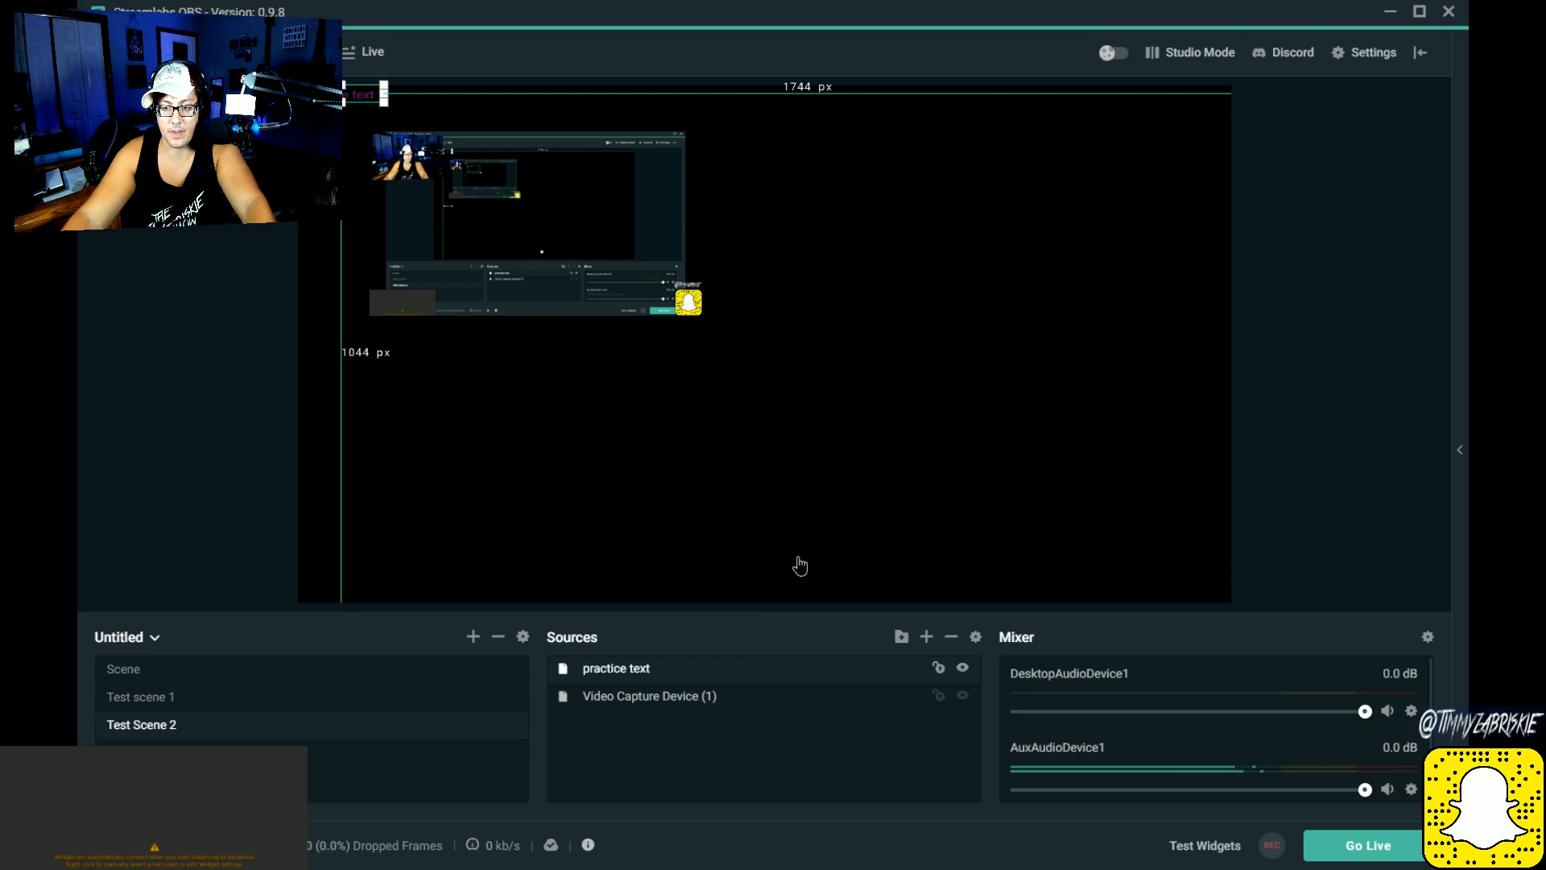
click(823, 568)
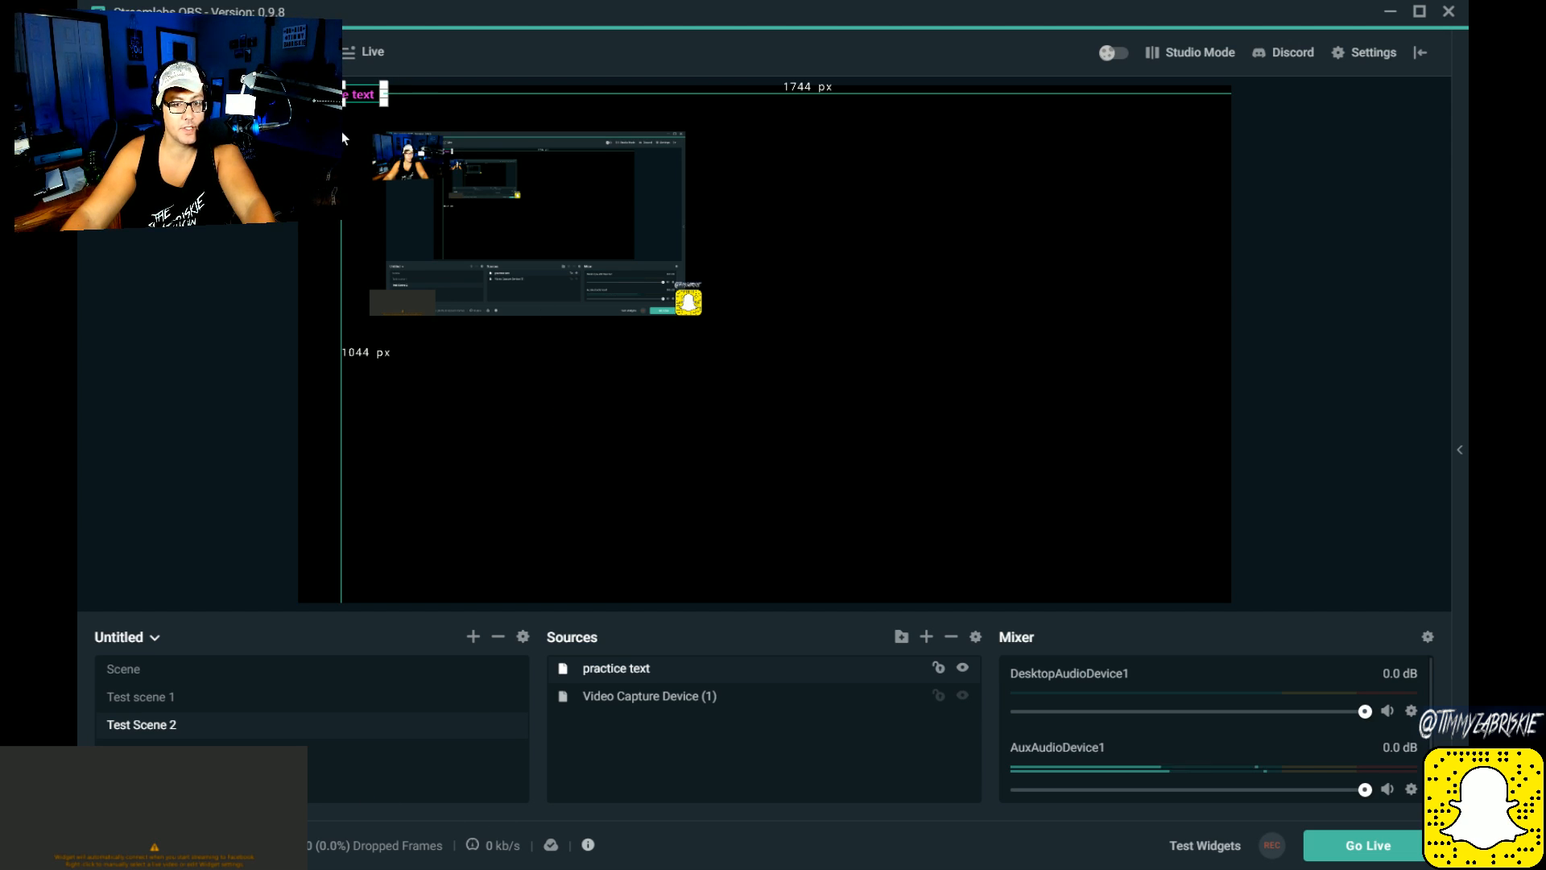
Step: Enlarge the pink text and place it below the video capture, with margins of about 411 px left, 372 right, 615 above and 232 below
drag(384, 103, 591, 429)
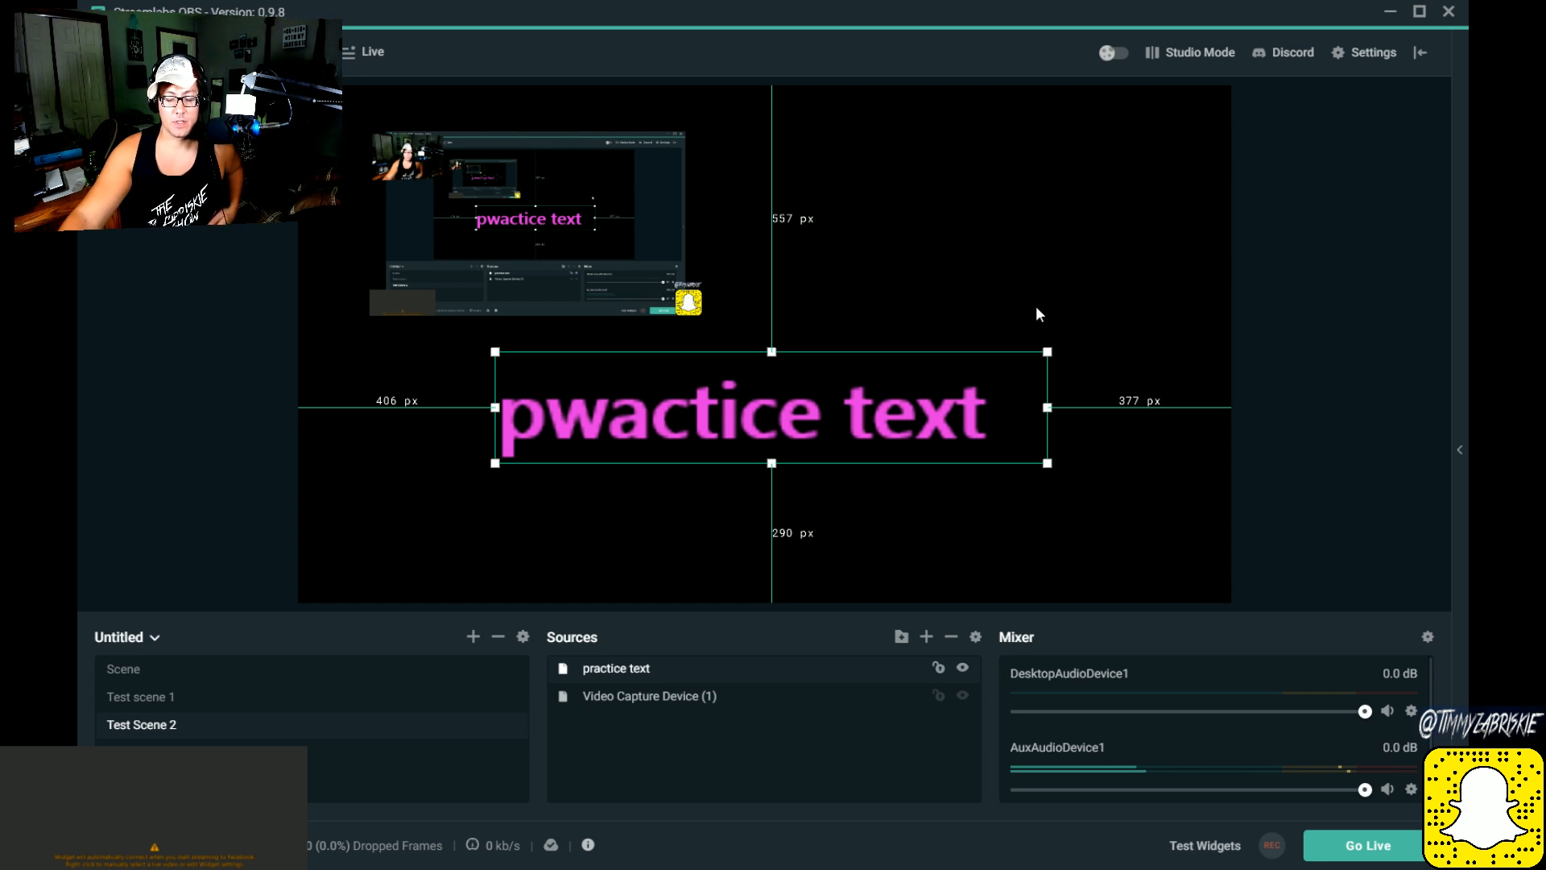
drag(771, 410, 774, 439)
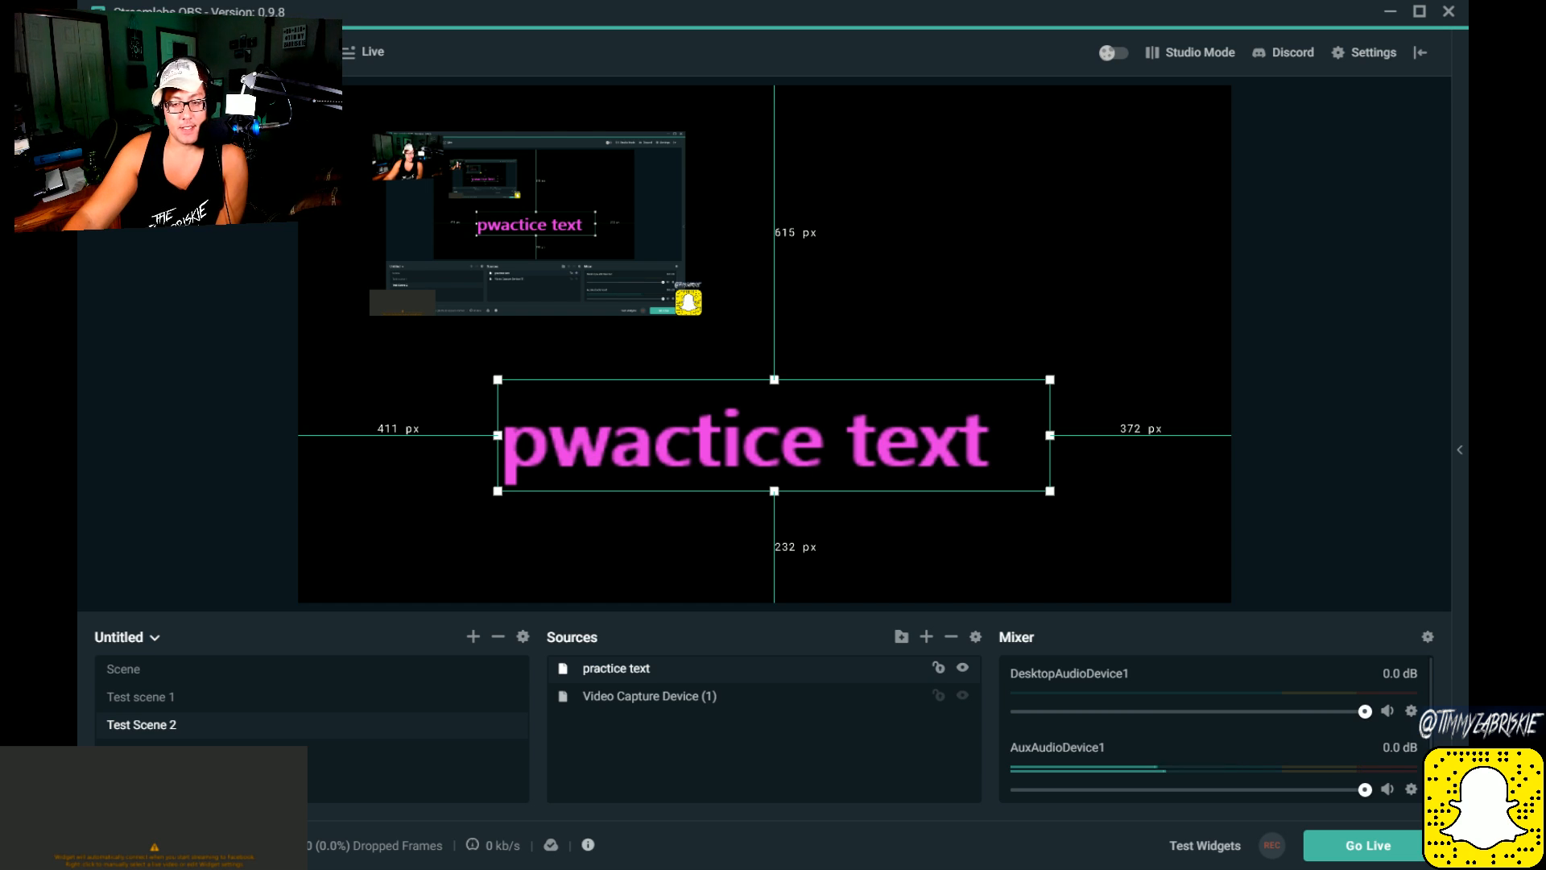
Step: Open the overlay theme library and look through the newly added themes on the first page
click(282, 51)
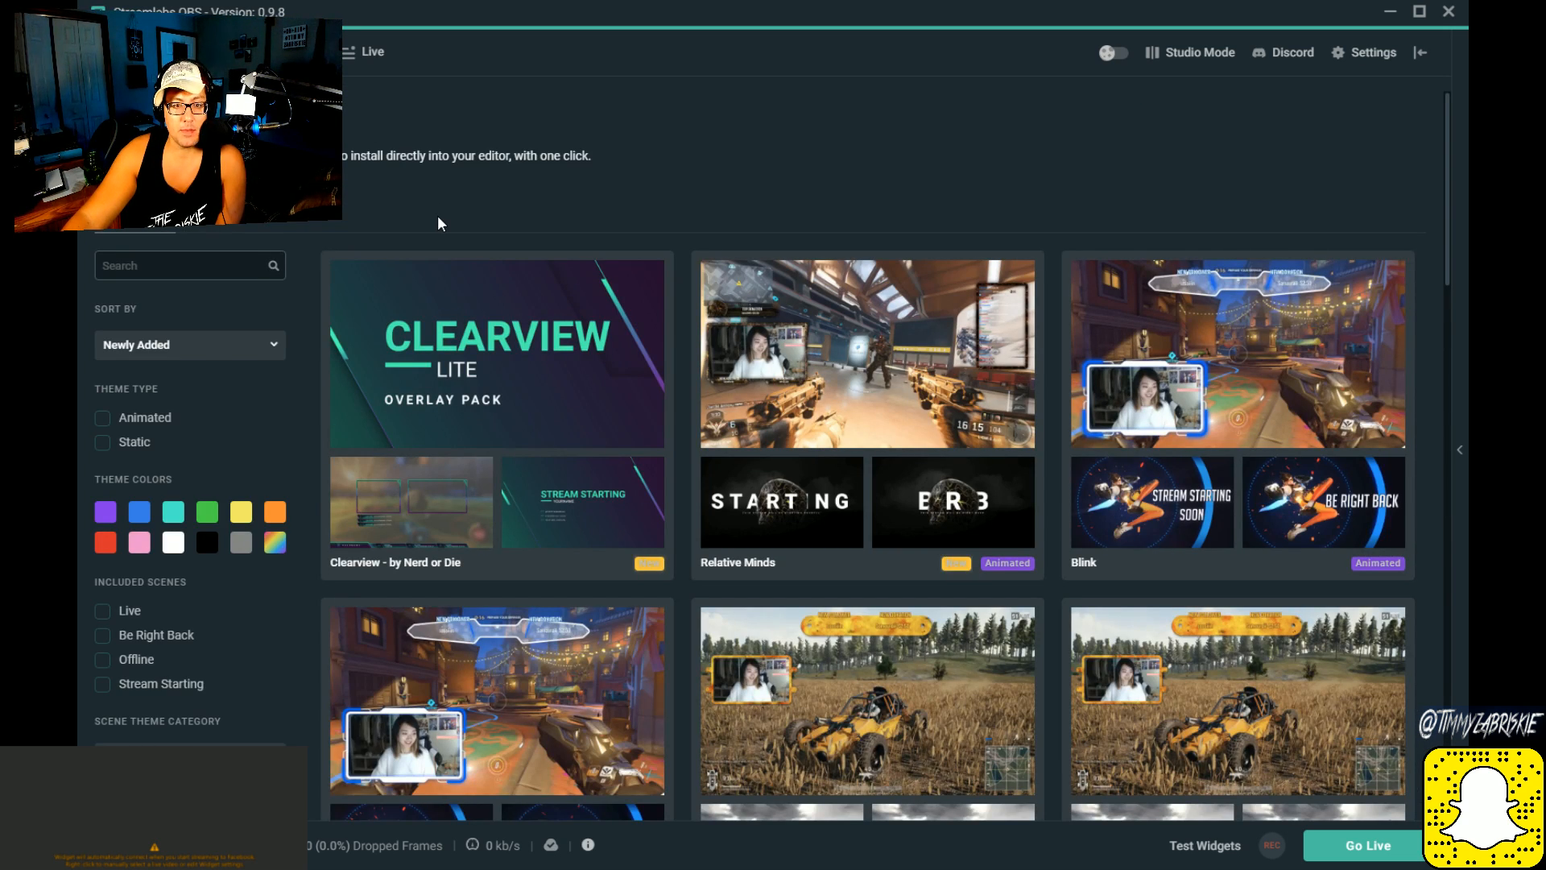
scroll(411, 446, down, 3)
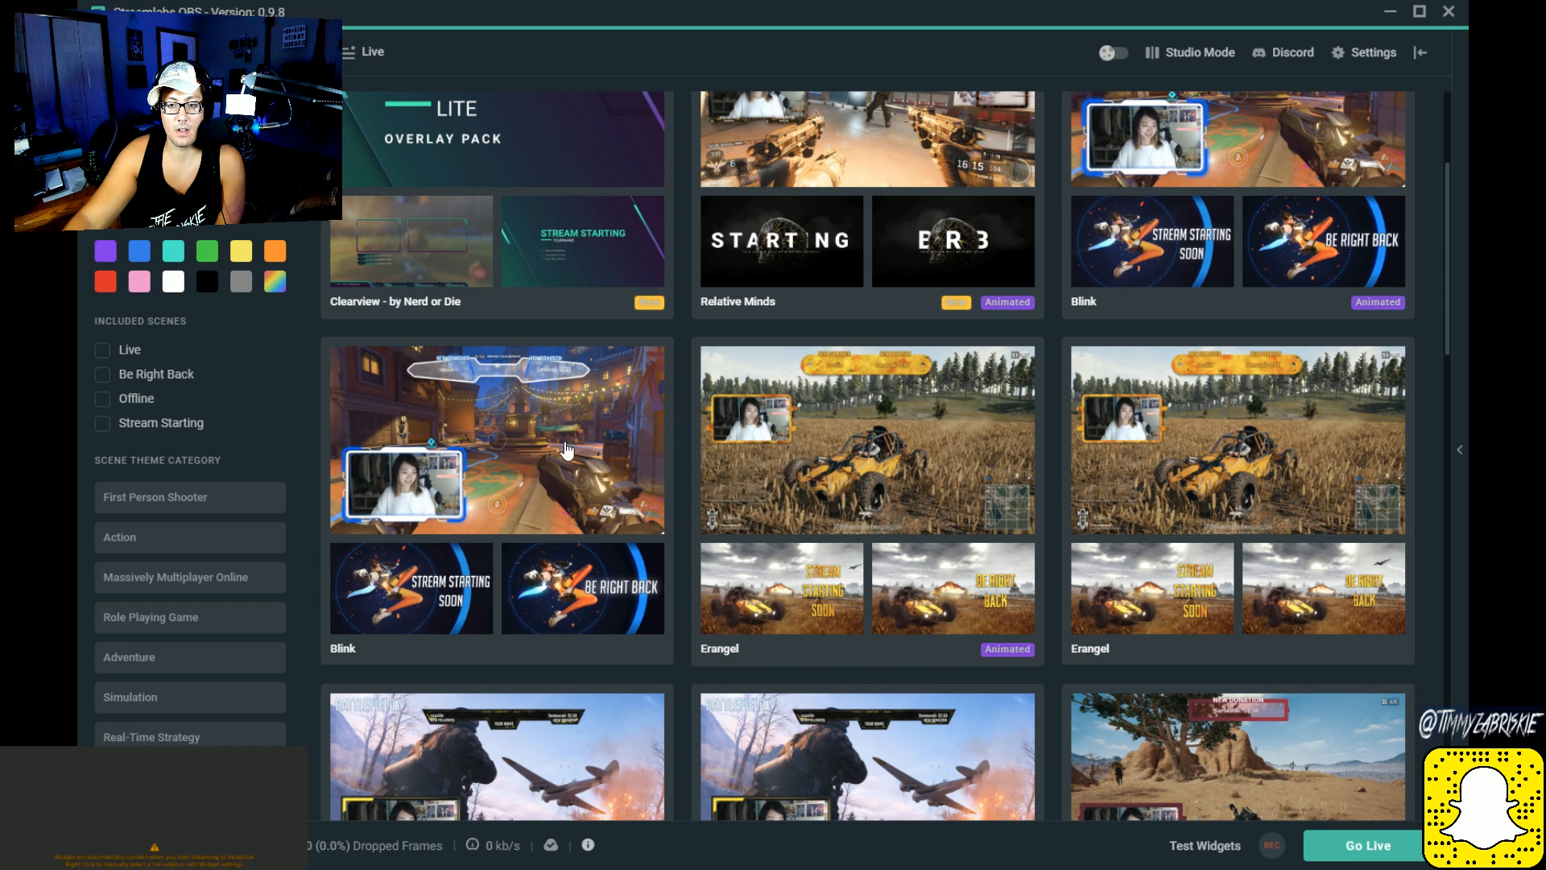
scroll(567, 449, down, 6)
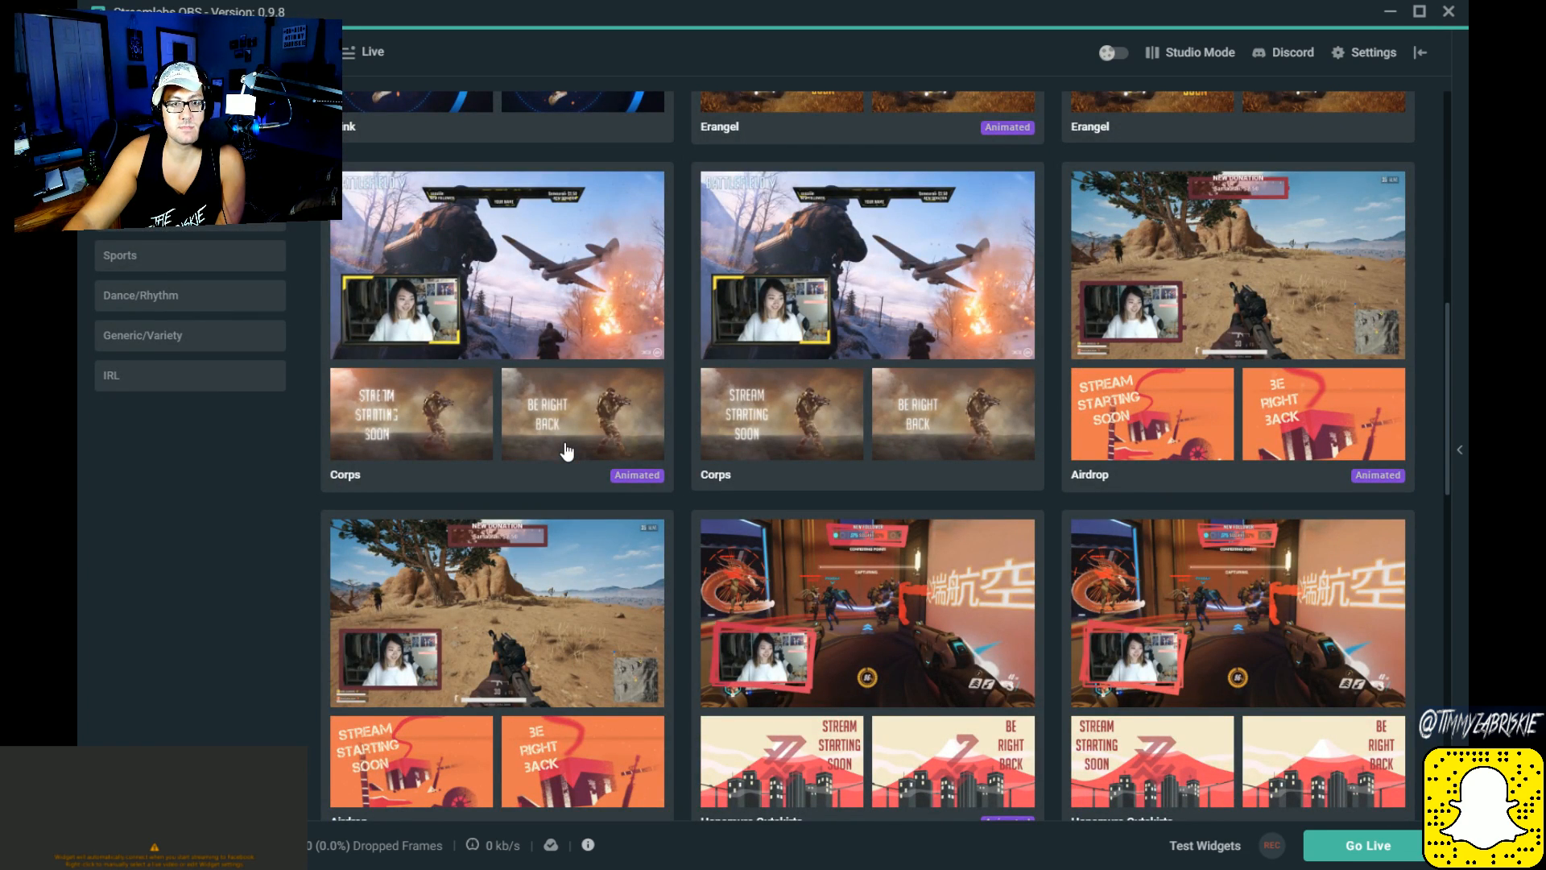
scroll(567, 451, down, 7)
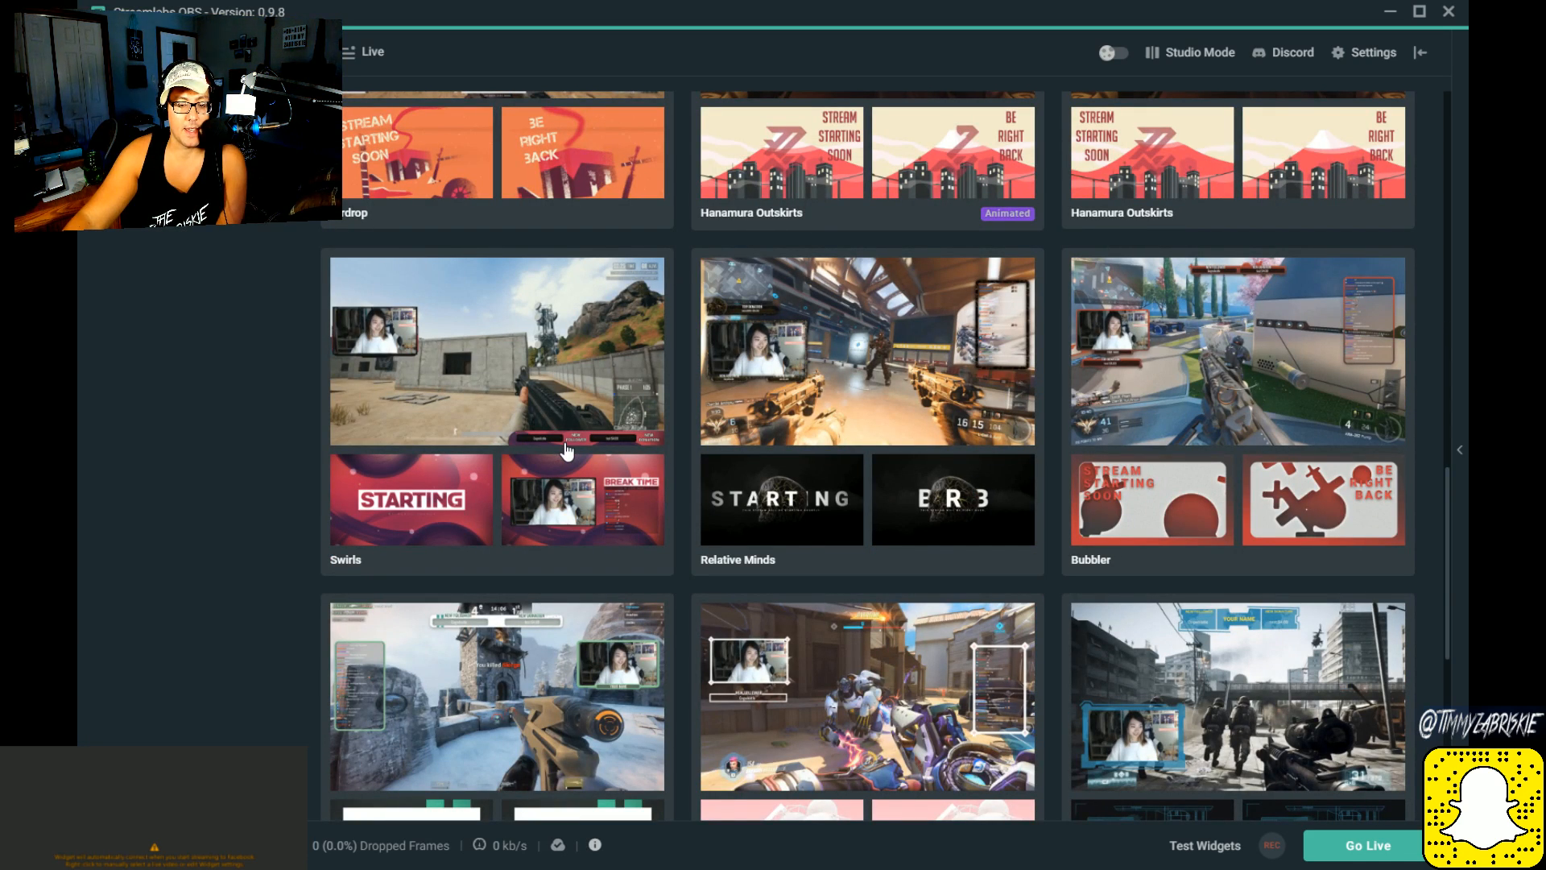
scroll(567, 449, down, 5)
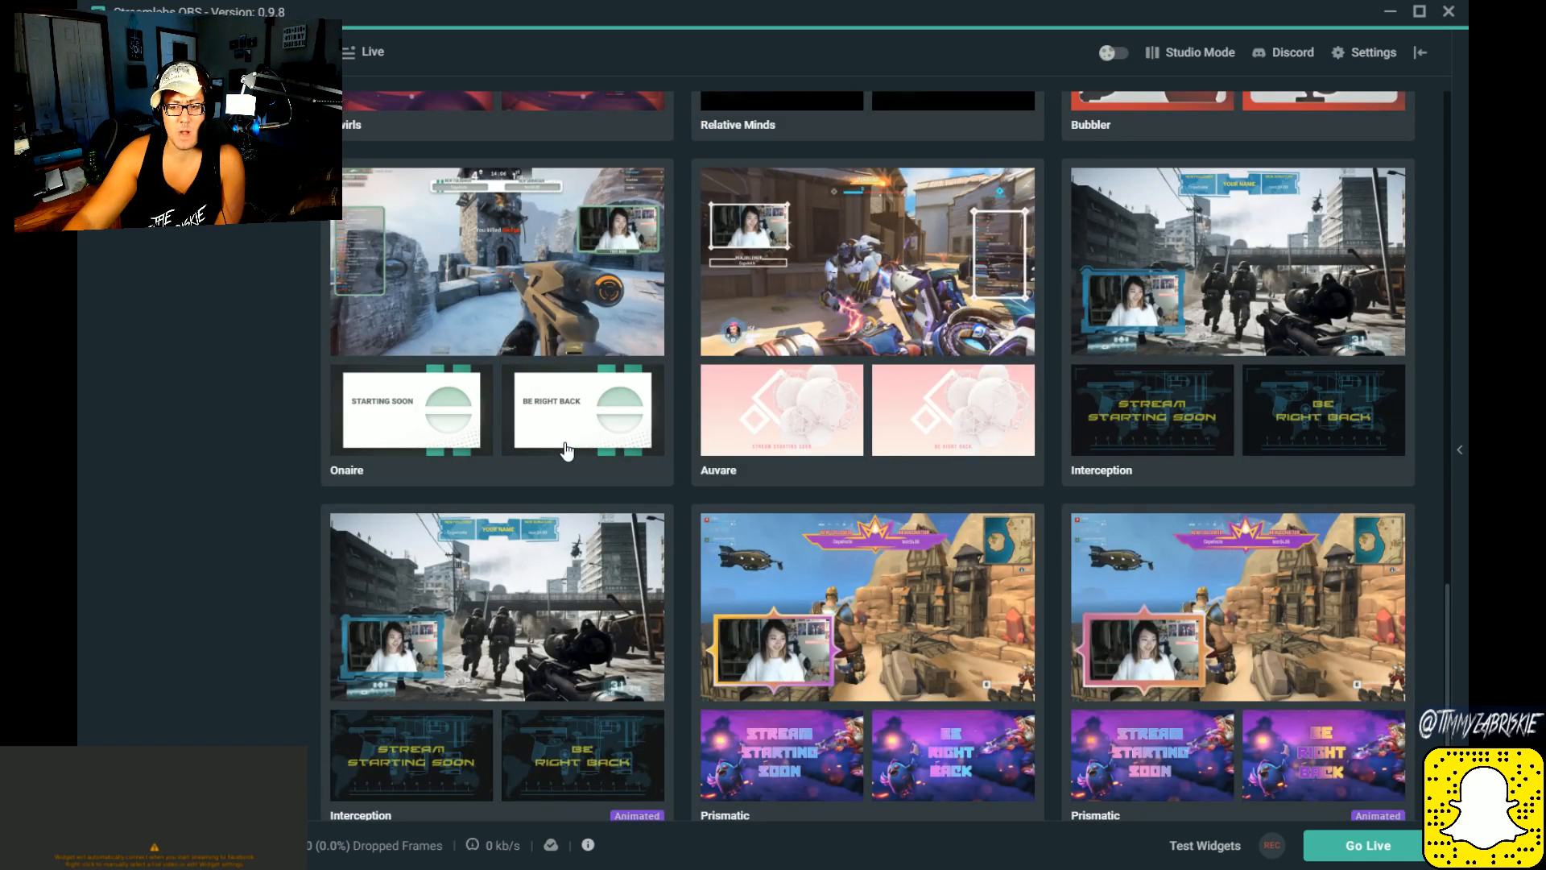
scroll(567, 451, down, 2)
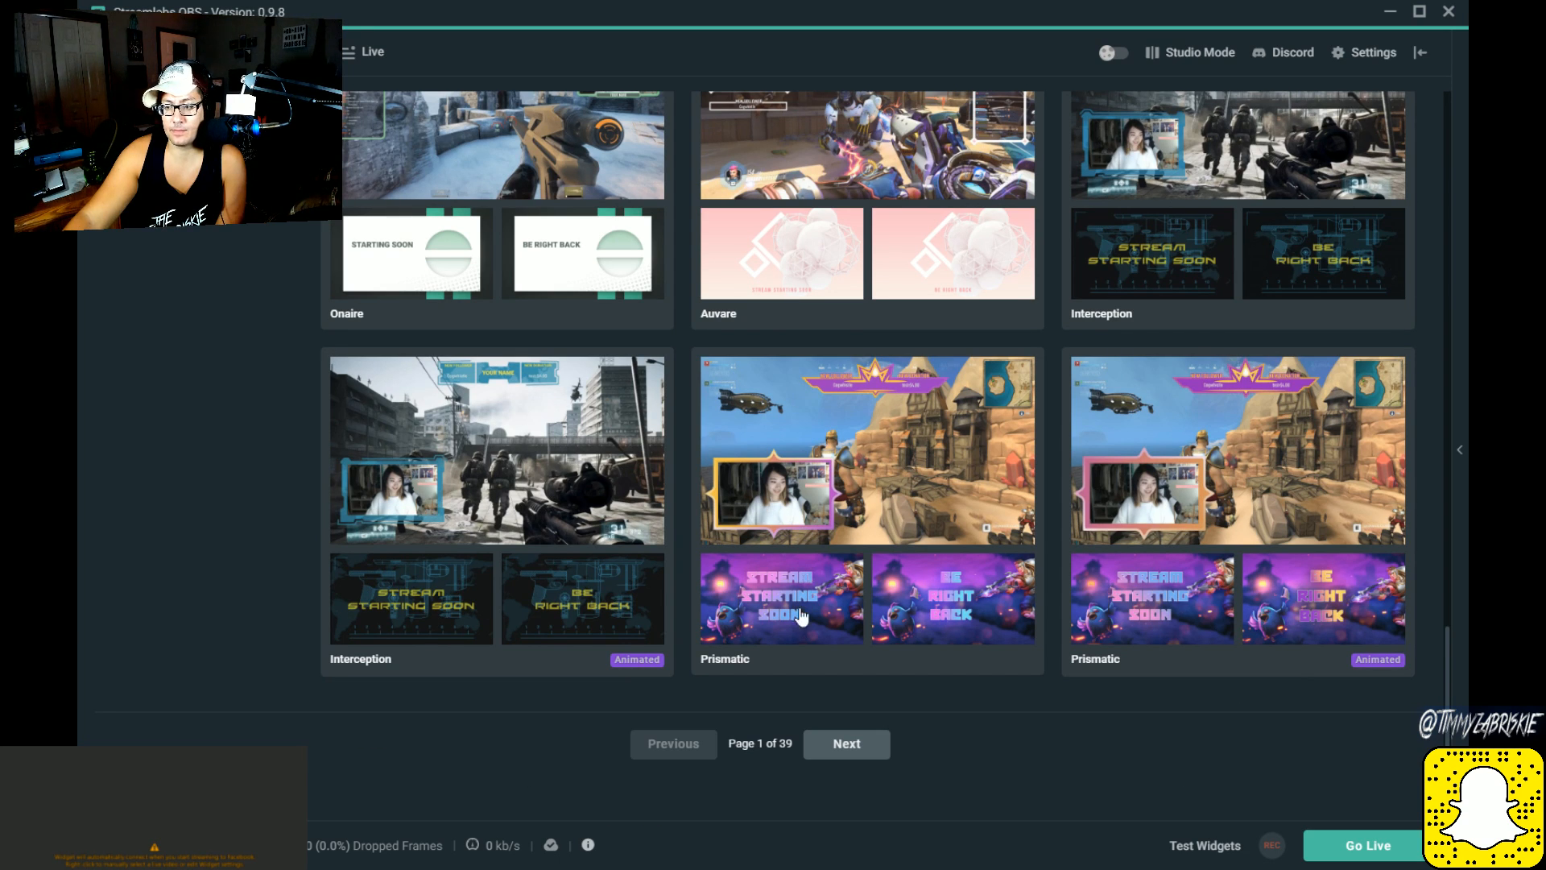
Step: Go to page 2 of the theme library and look through its overlay designs
click(848, 744)
scroll(786, 552, up, 4)
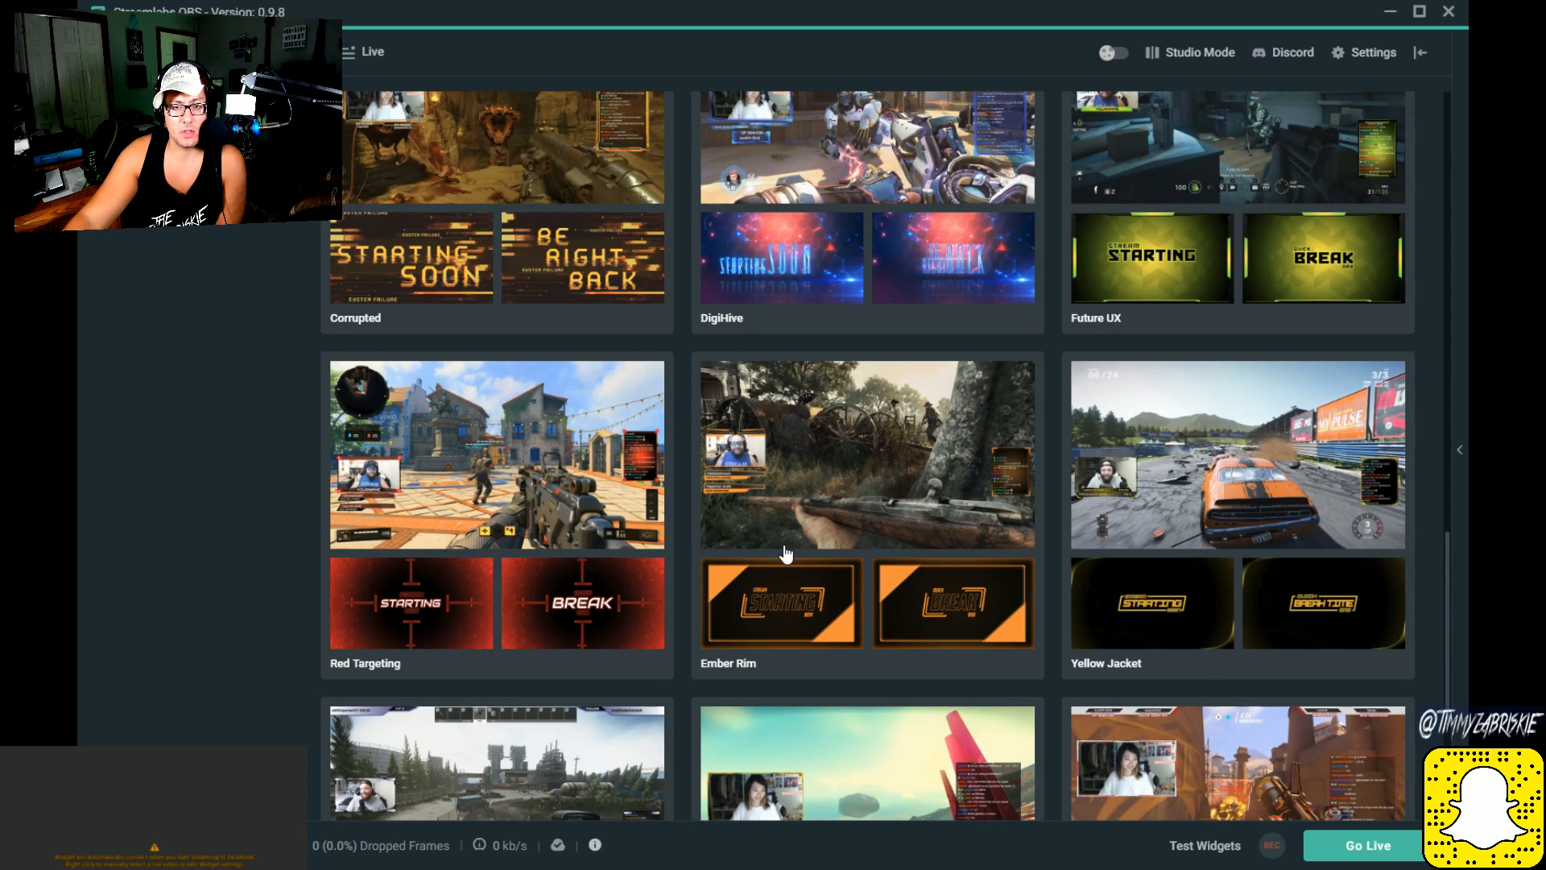
scroll(785, 552, down, 4)
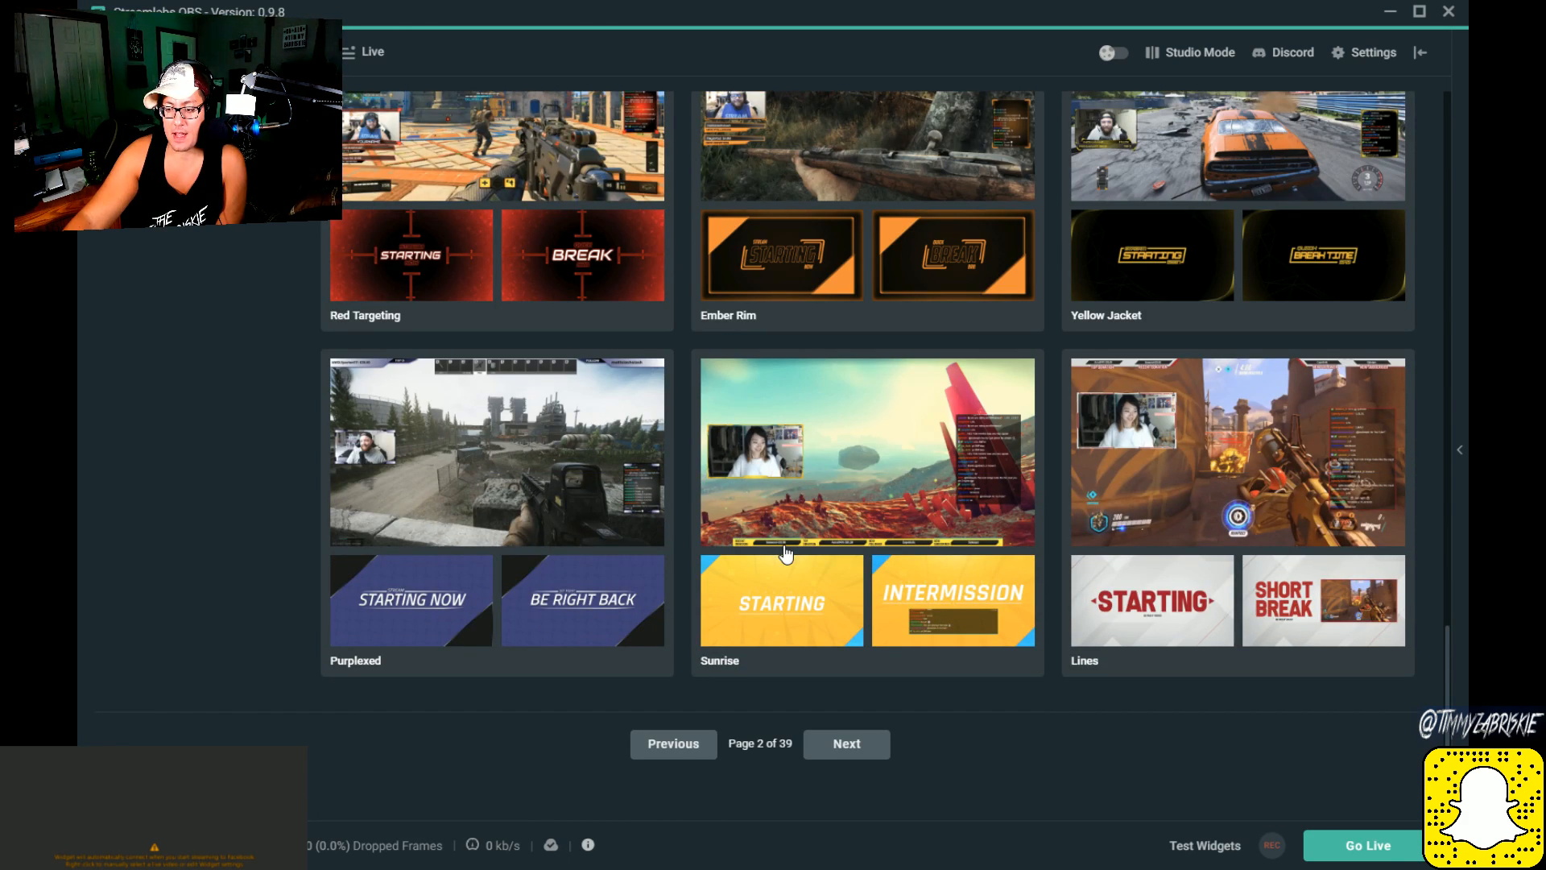
scroll(785, 553, up, 7)
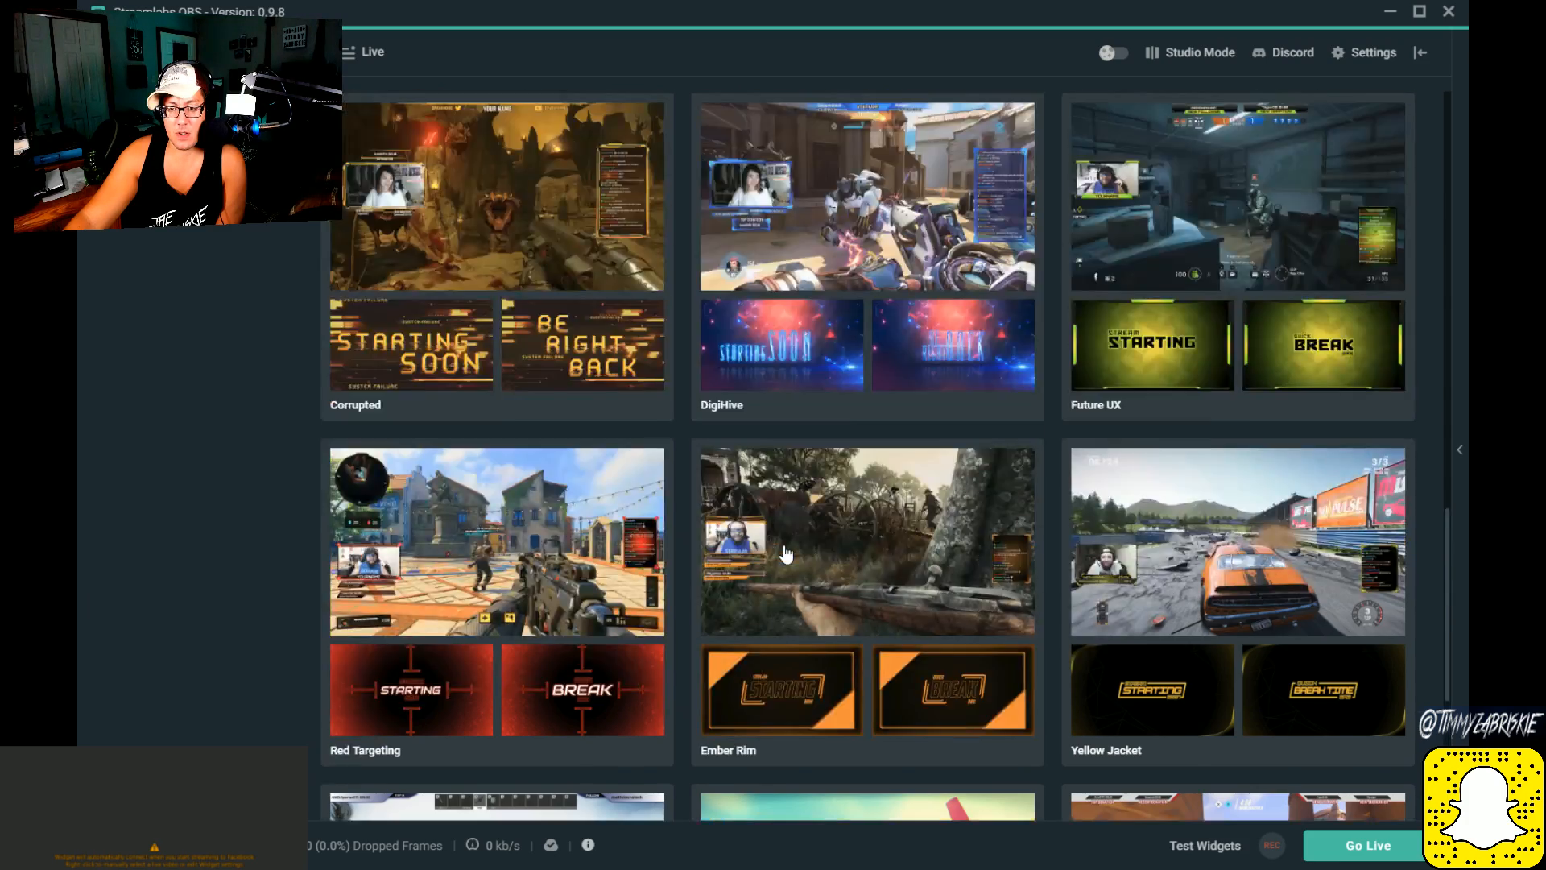
scroll(785, 552, up, 7)
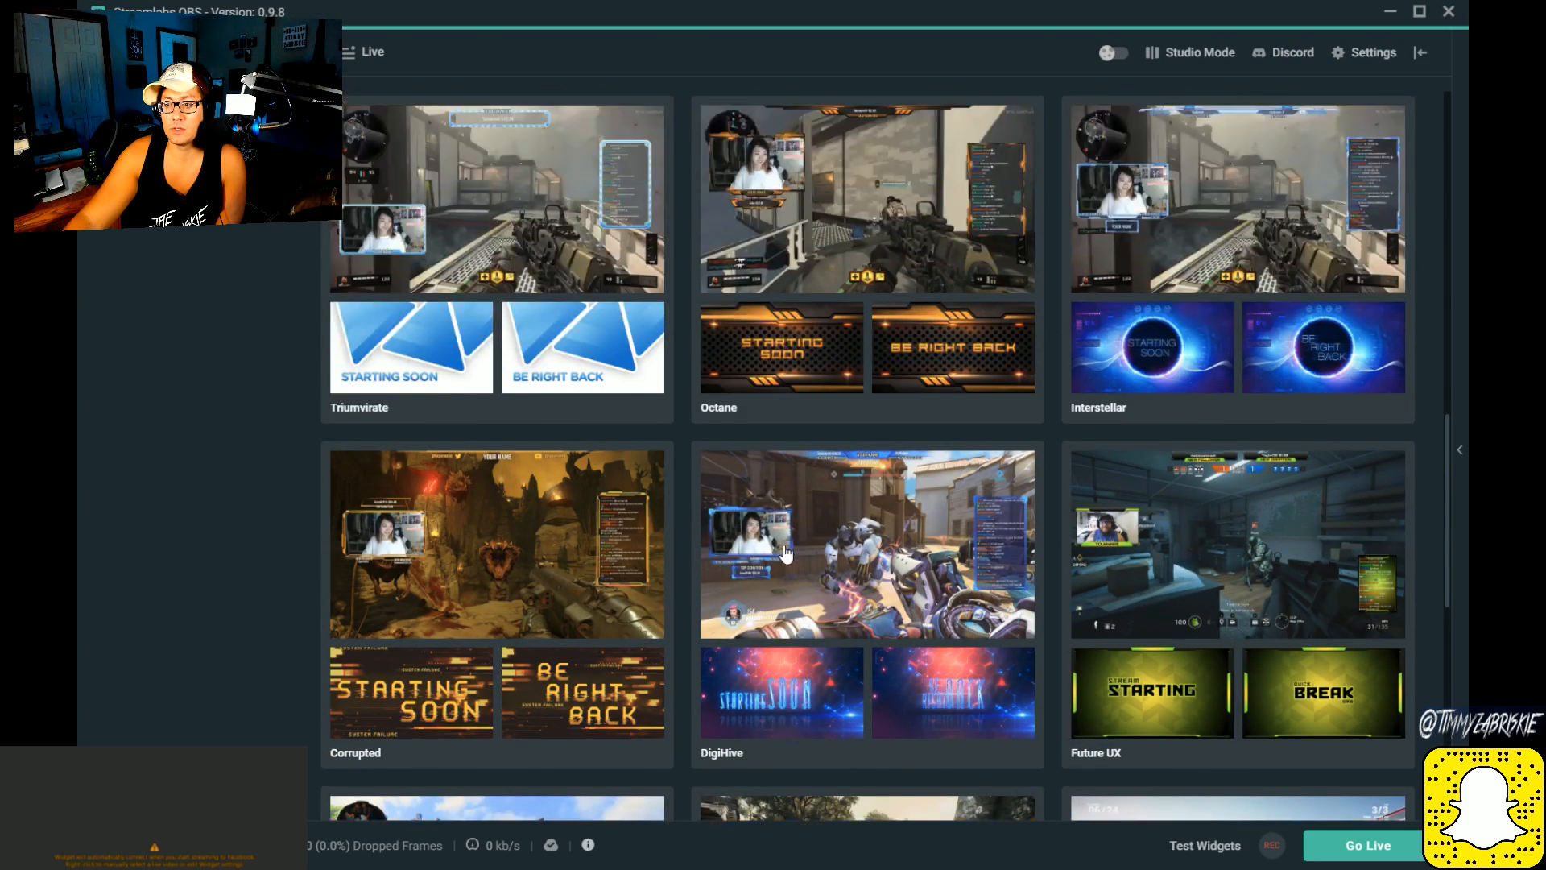
scroll(786, 552, down, 7)
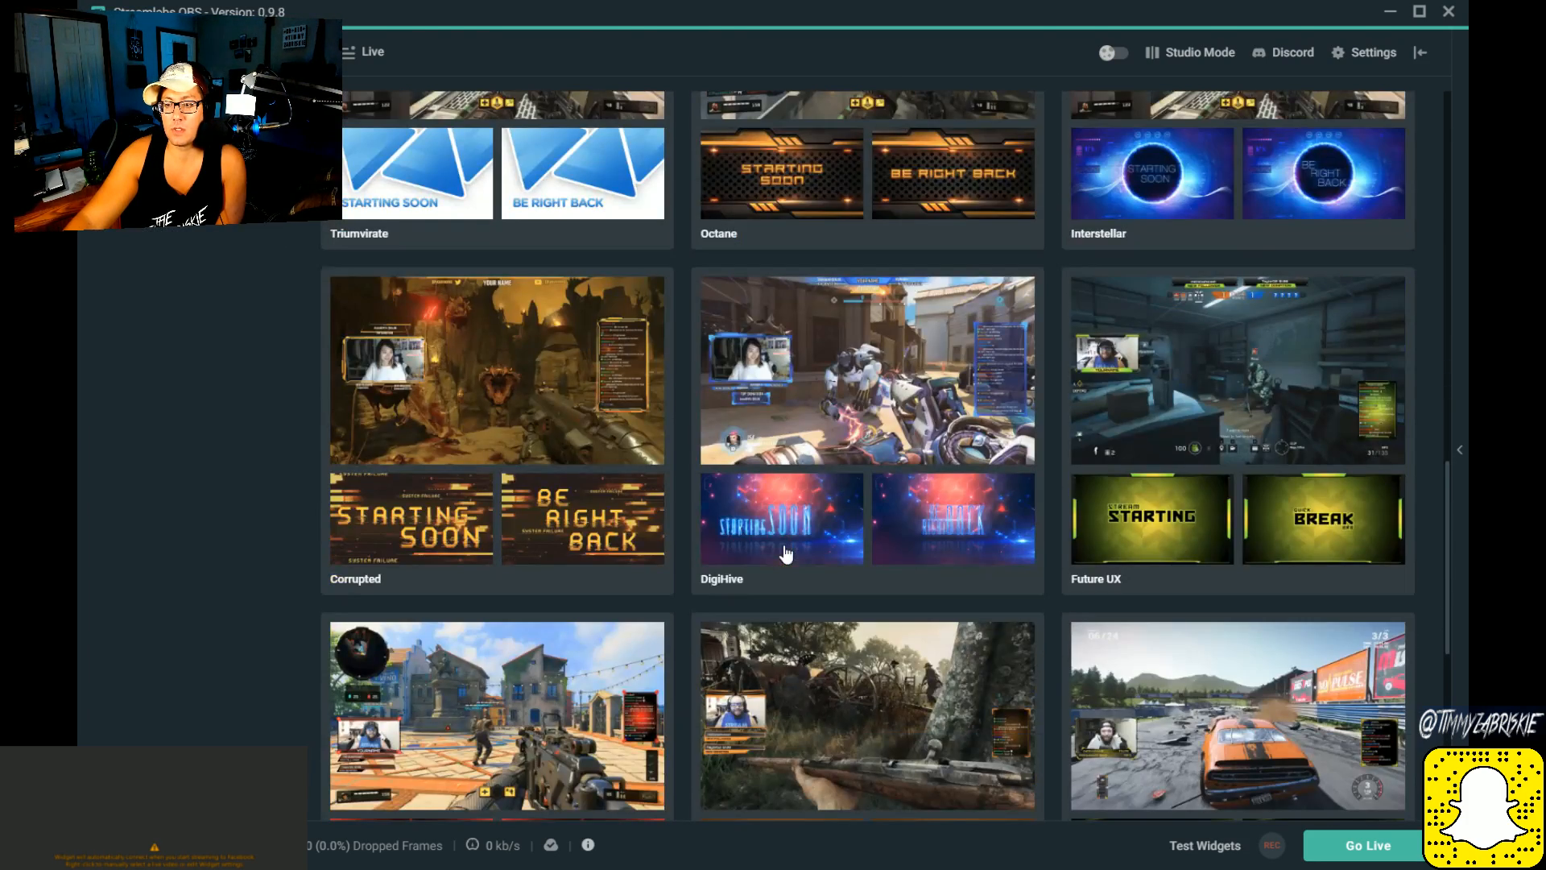
Step: Open the Future UX theme and examine its preview images, included scenes and install option
click(1158, 431)
scroll(1178, 418, down, 3)
scroll(993, 687, up, 5)
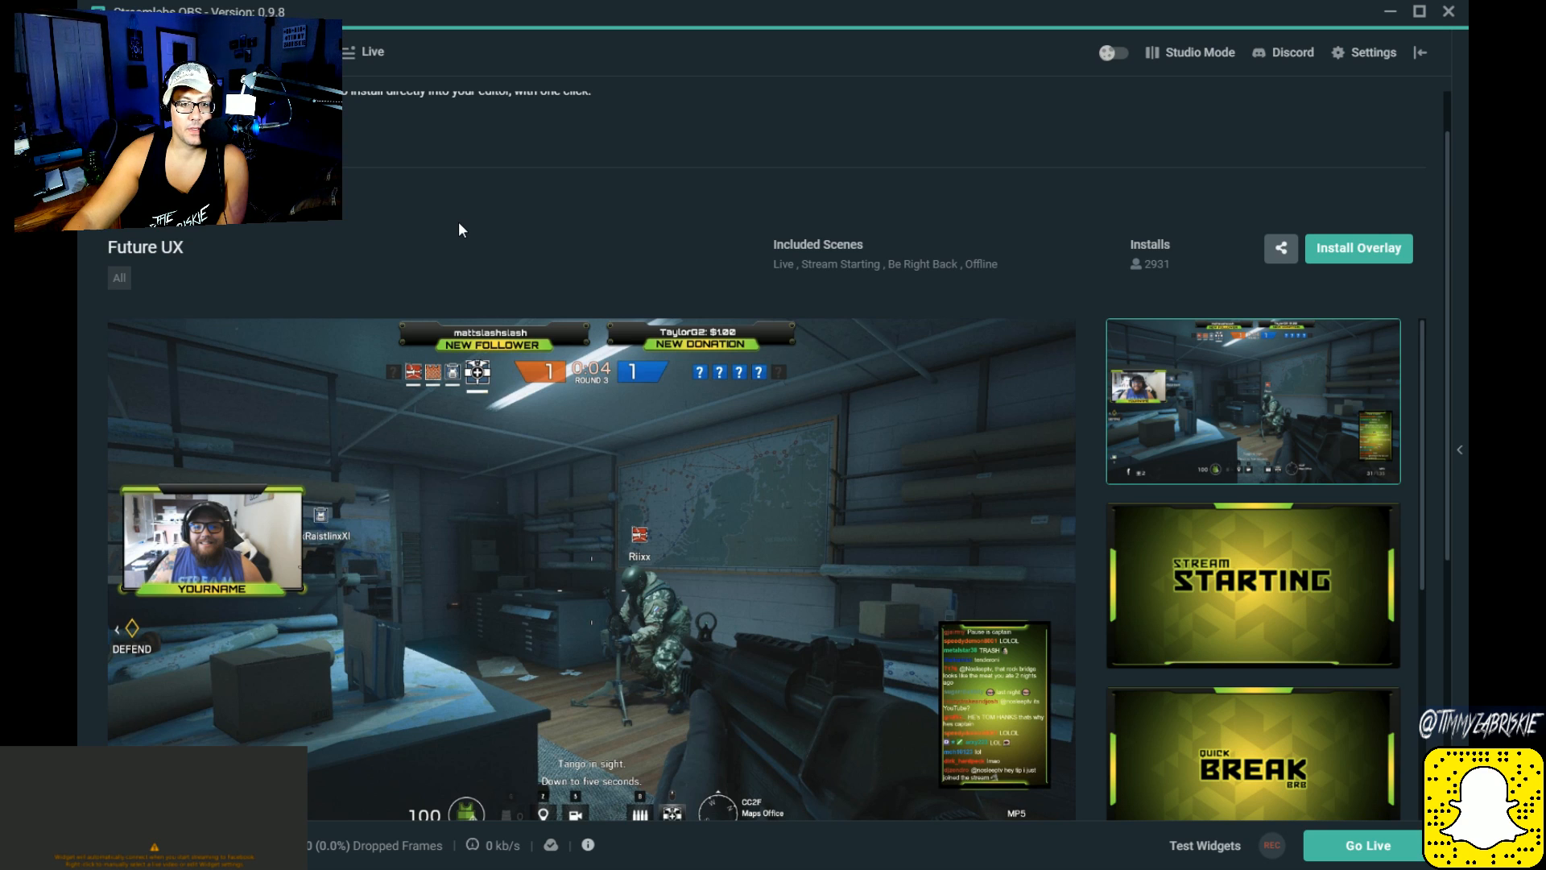
scroll(460, 230, down, 1)
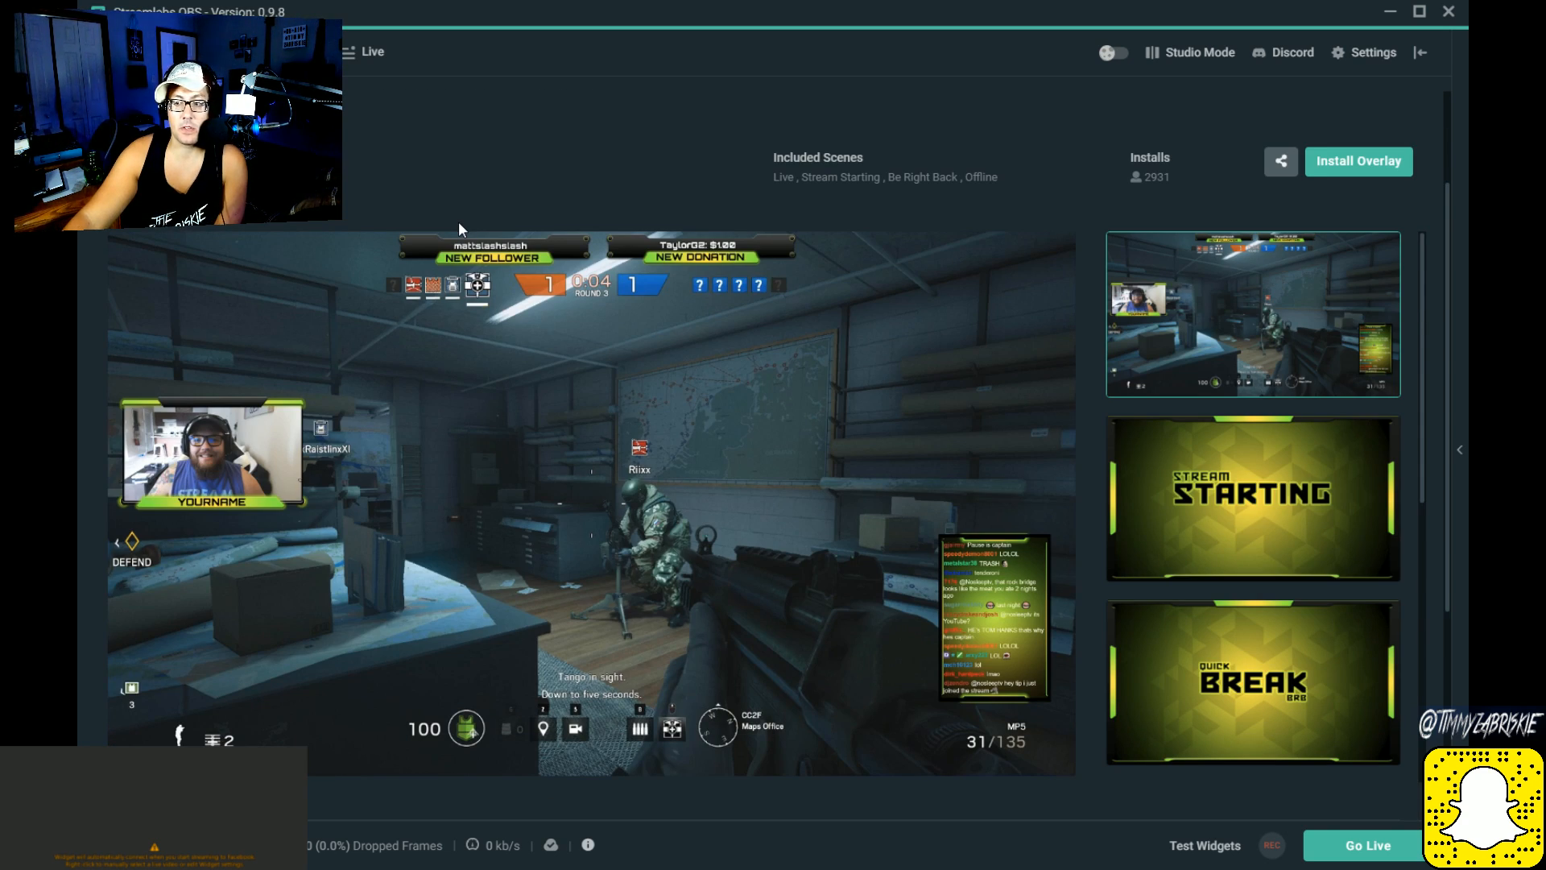
scroll(886, 360, up, 2)
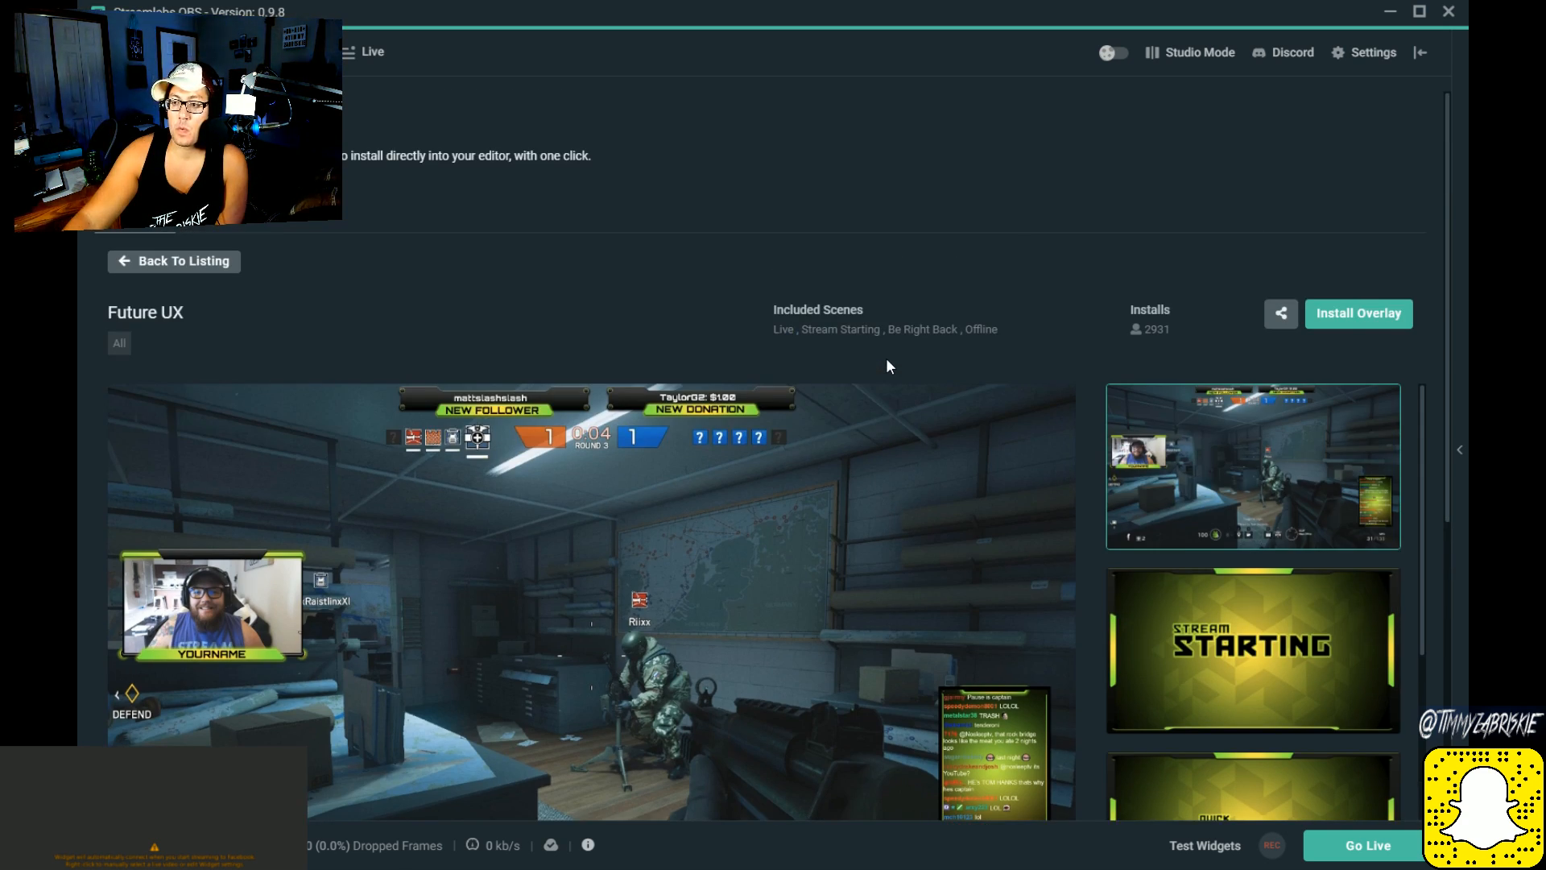
Step: Install the Future UX overlay theme as a scene collection
click(1352, 317)
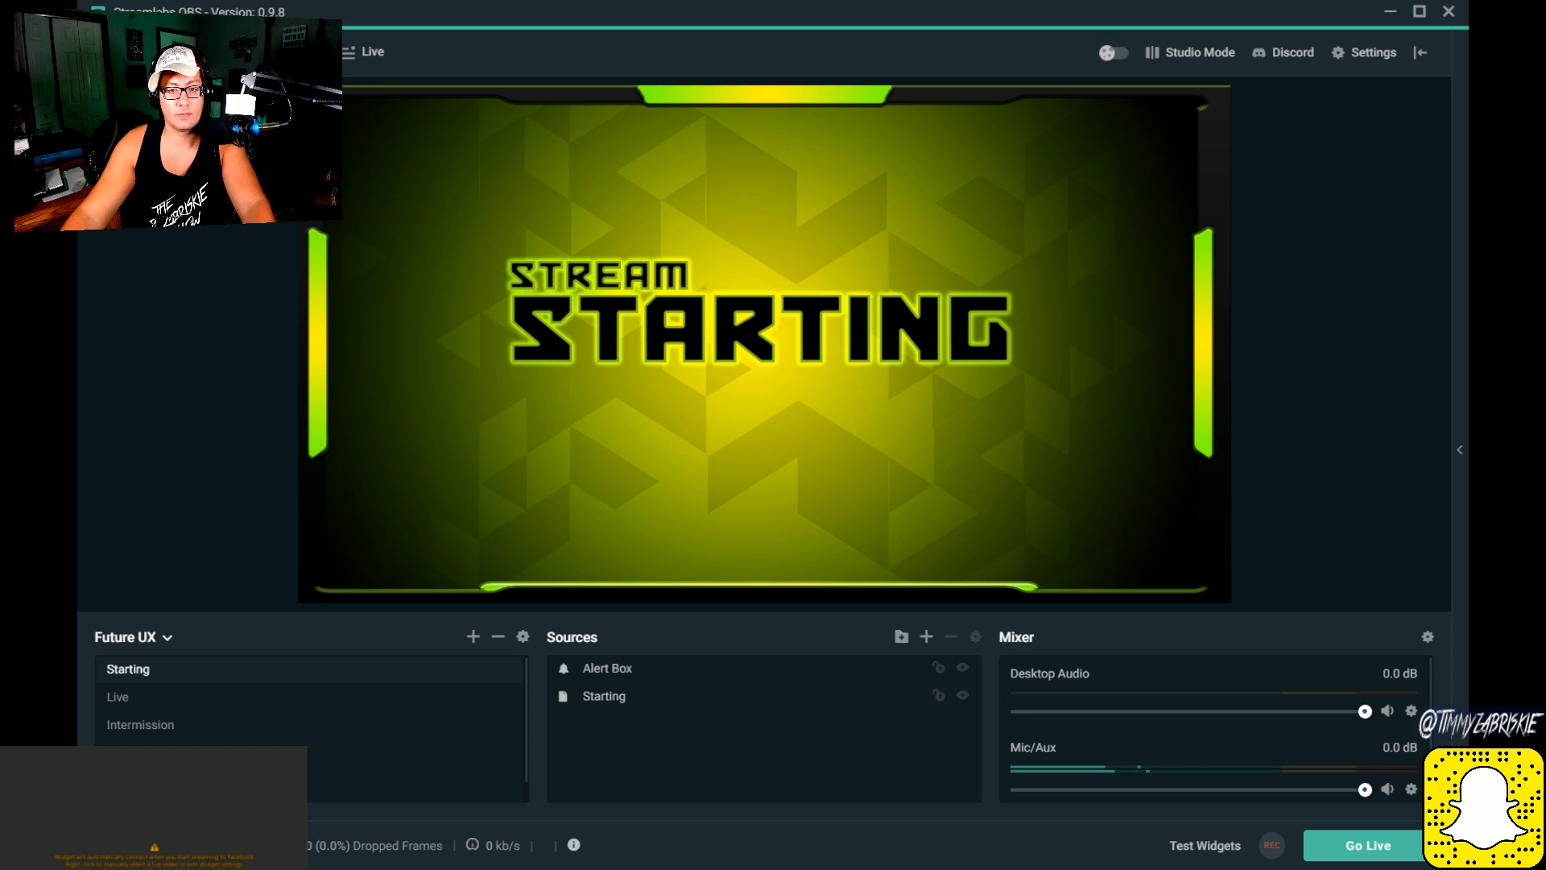
Step: Shrink the Starting image and place it with margins of about 318 px left, 903 right, 560 above and 127 below
click(604, 696)
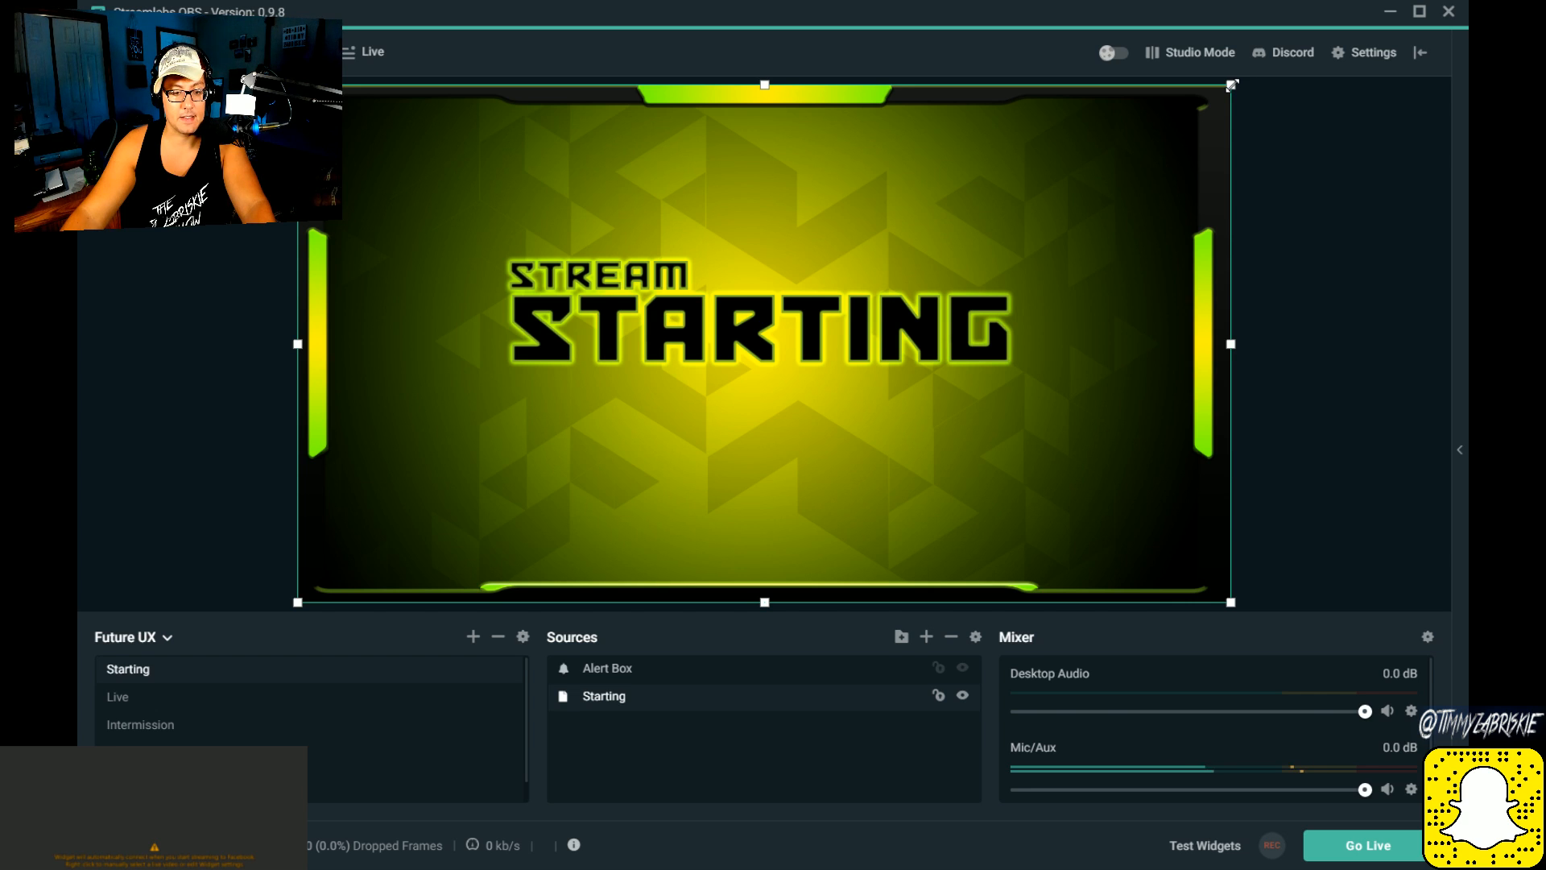
drag(1232, 84, 638, 450)
scroll(221, 725, down, 1)
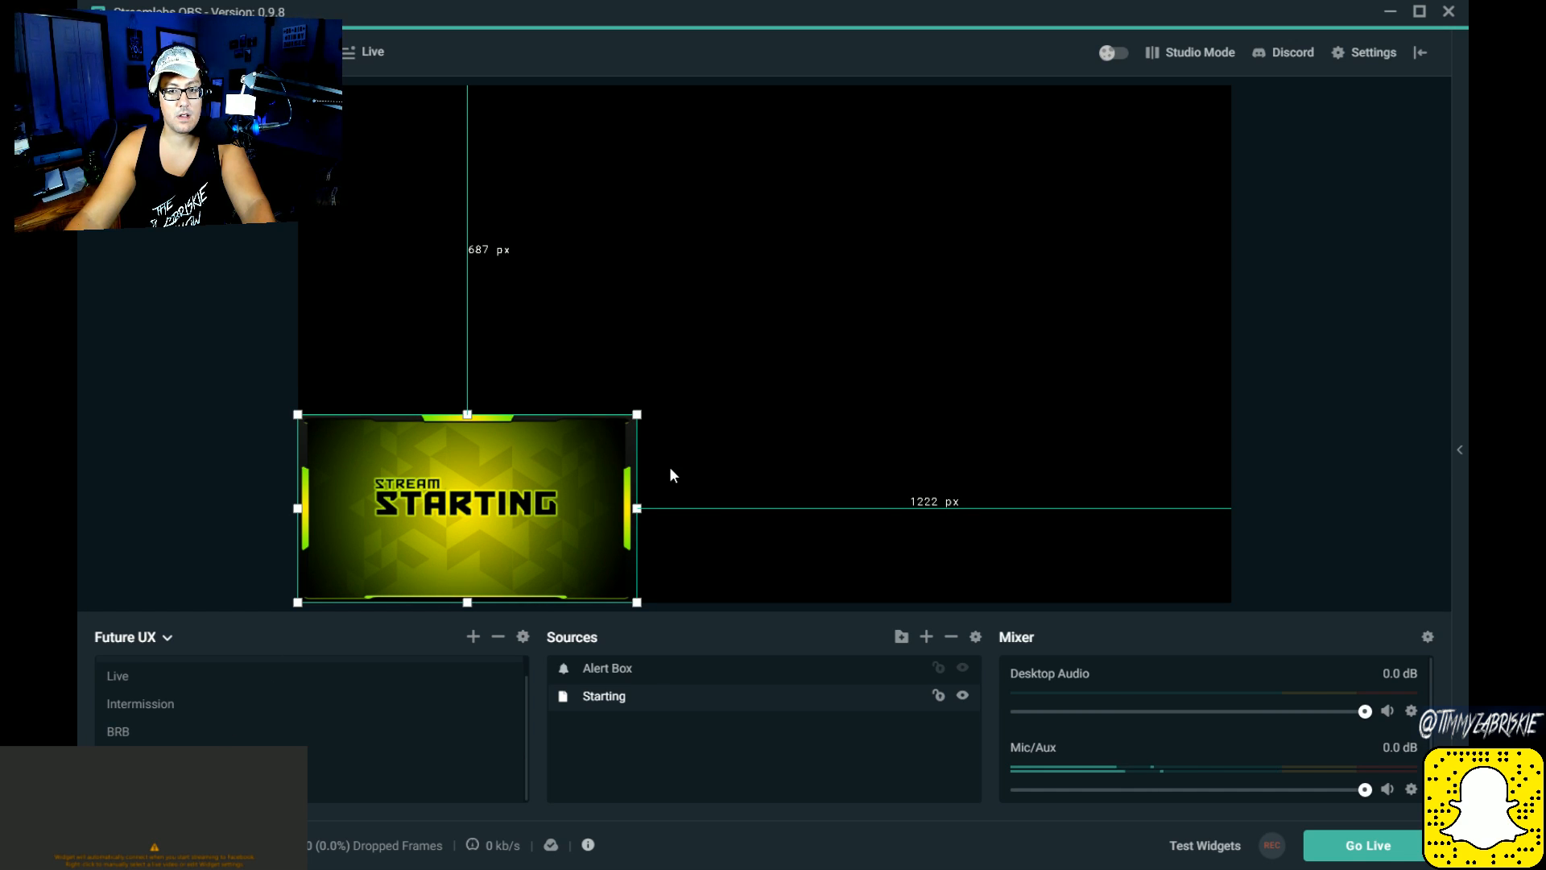
drag(467, 508, 622, 447)
Step: Check the Alert Box's placement against the Starting image, and enlarge the Starting image beyond the canvas edges so it fills the whole preview
click(603, 671)
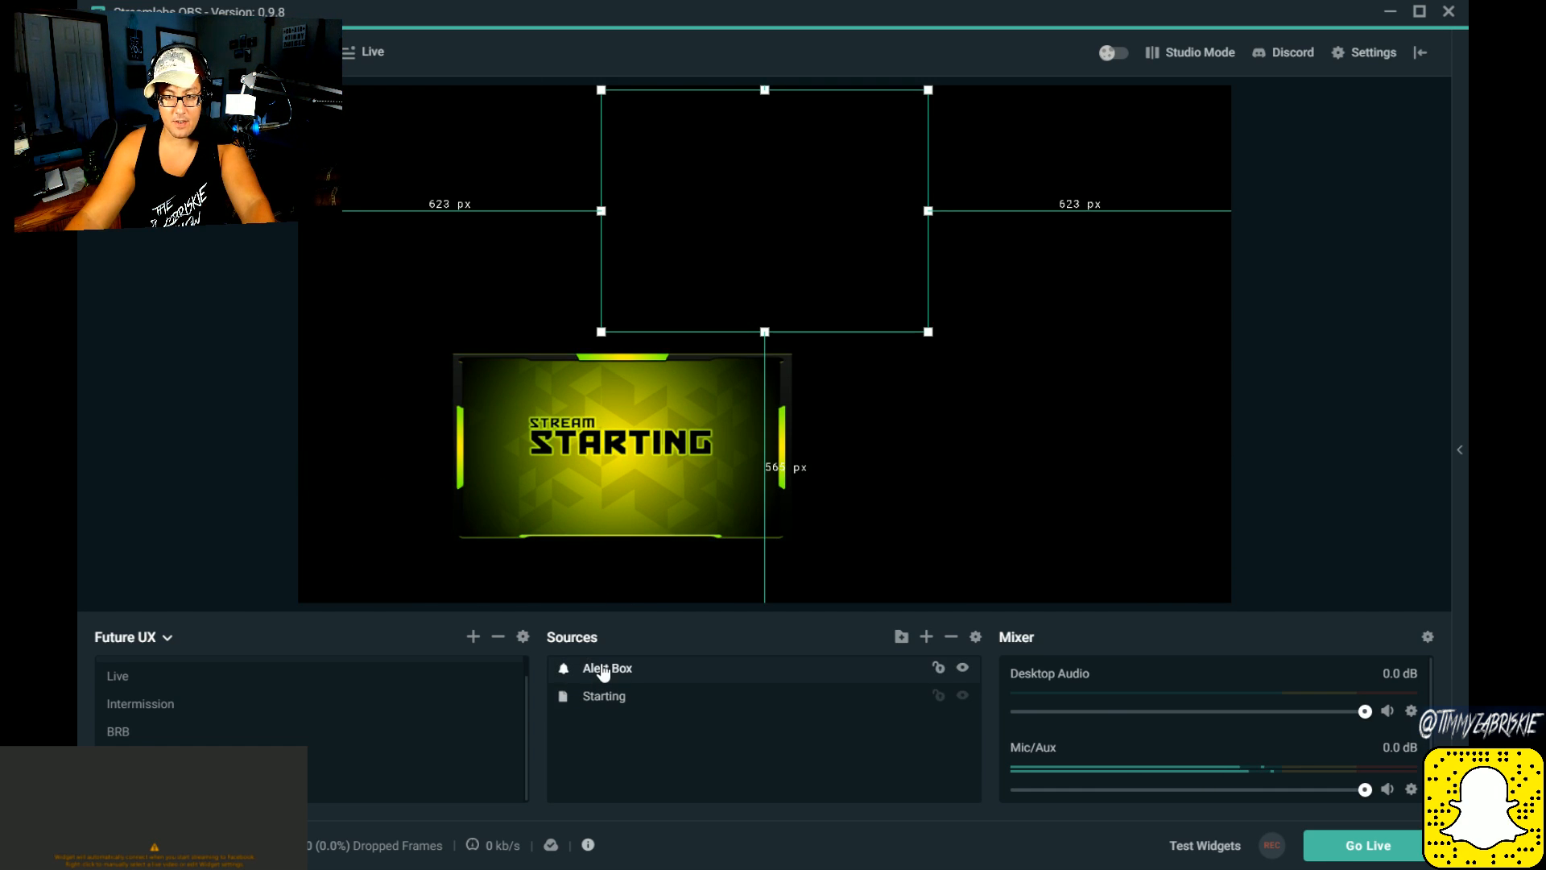
click(604, 698)
click(610, 669)
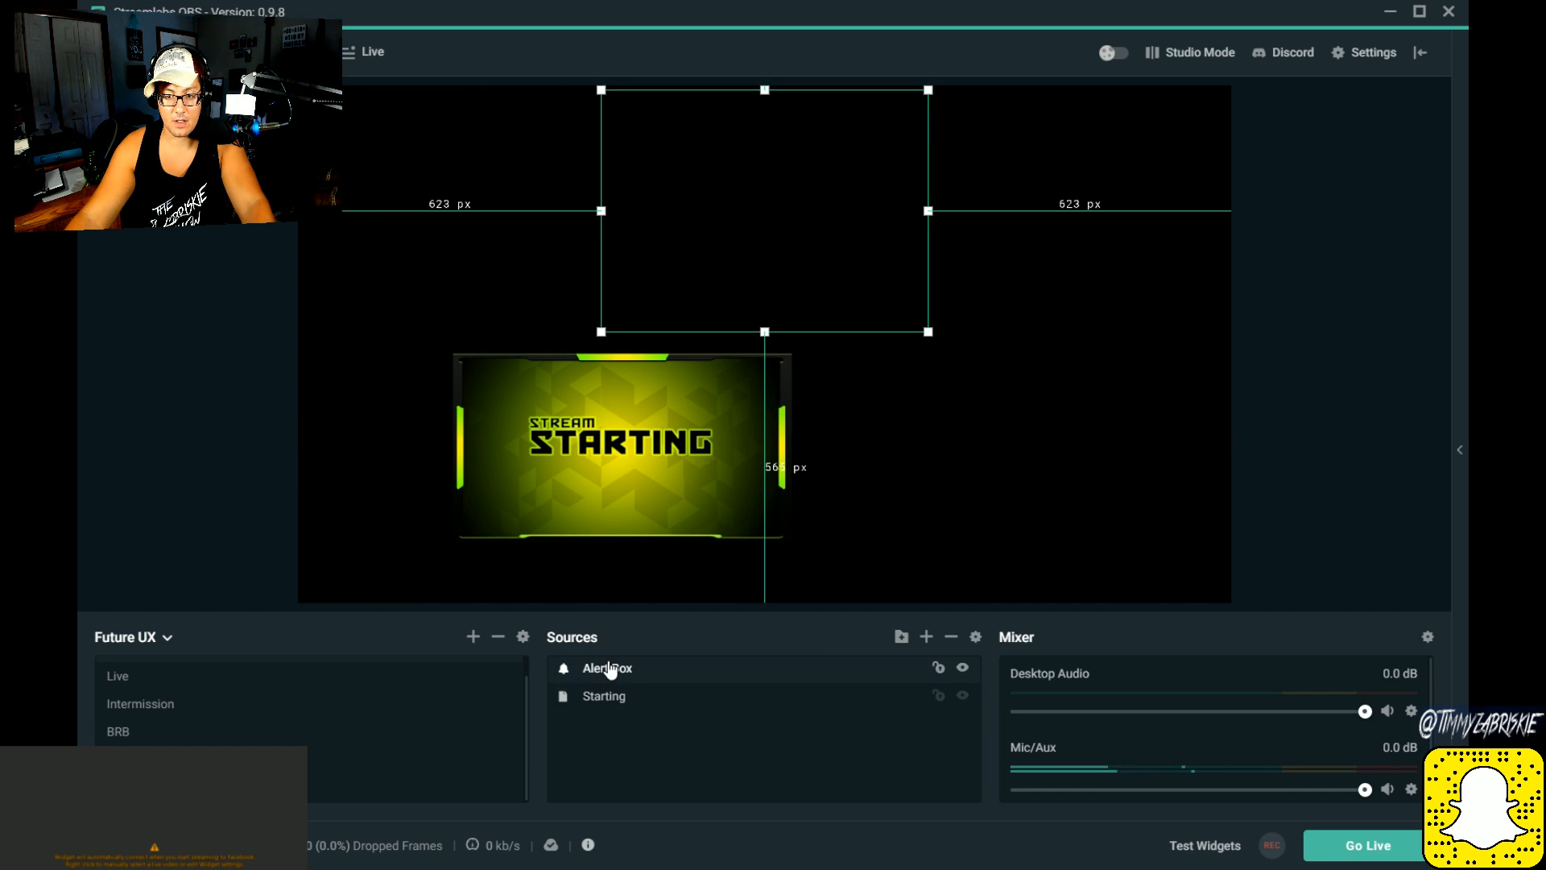
click(614, 697)
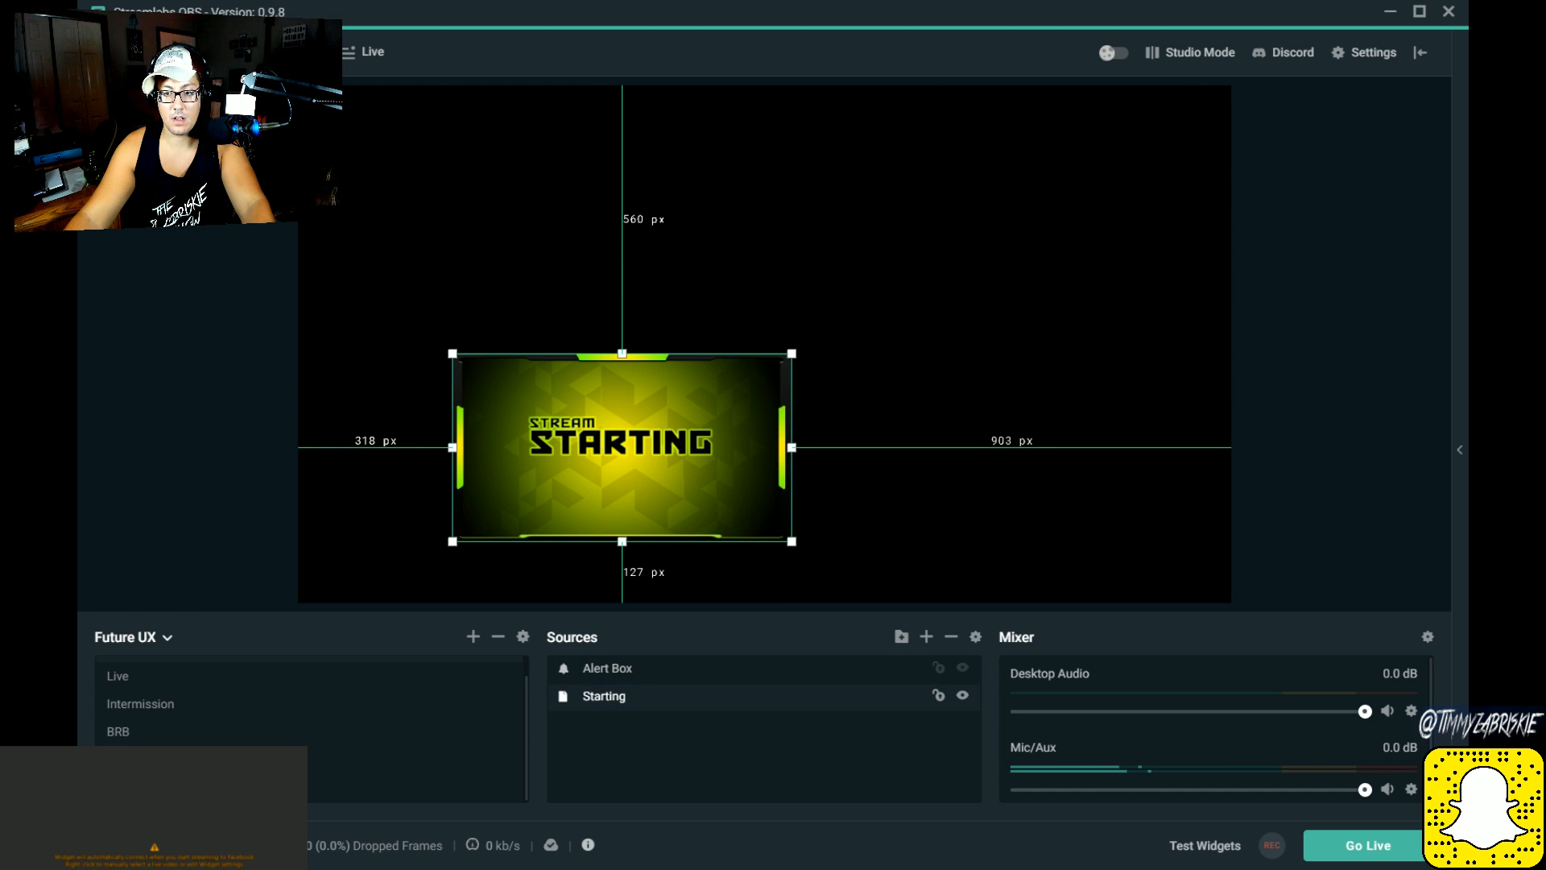
drag(792, 353, 1432, 167)
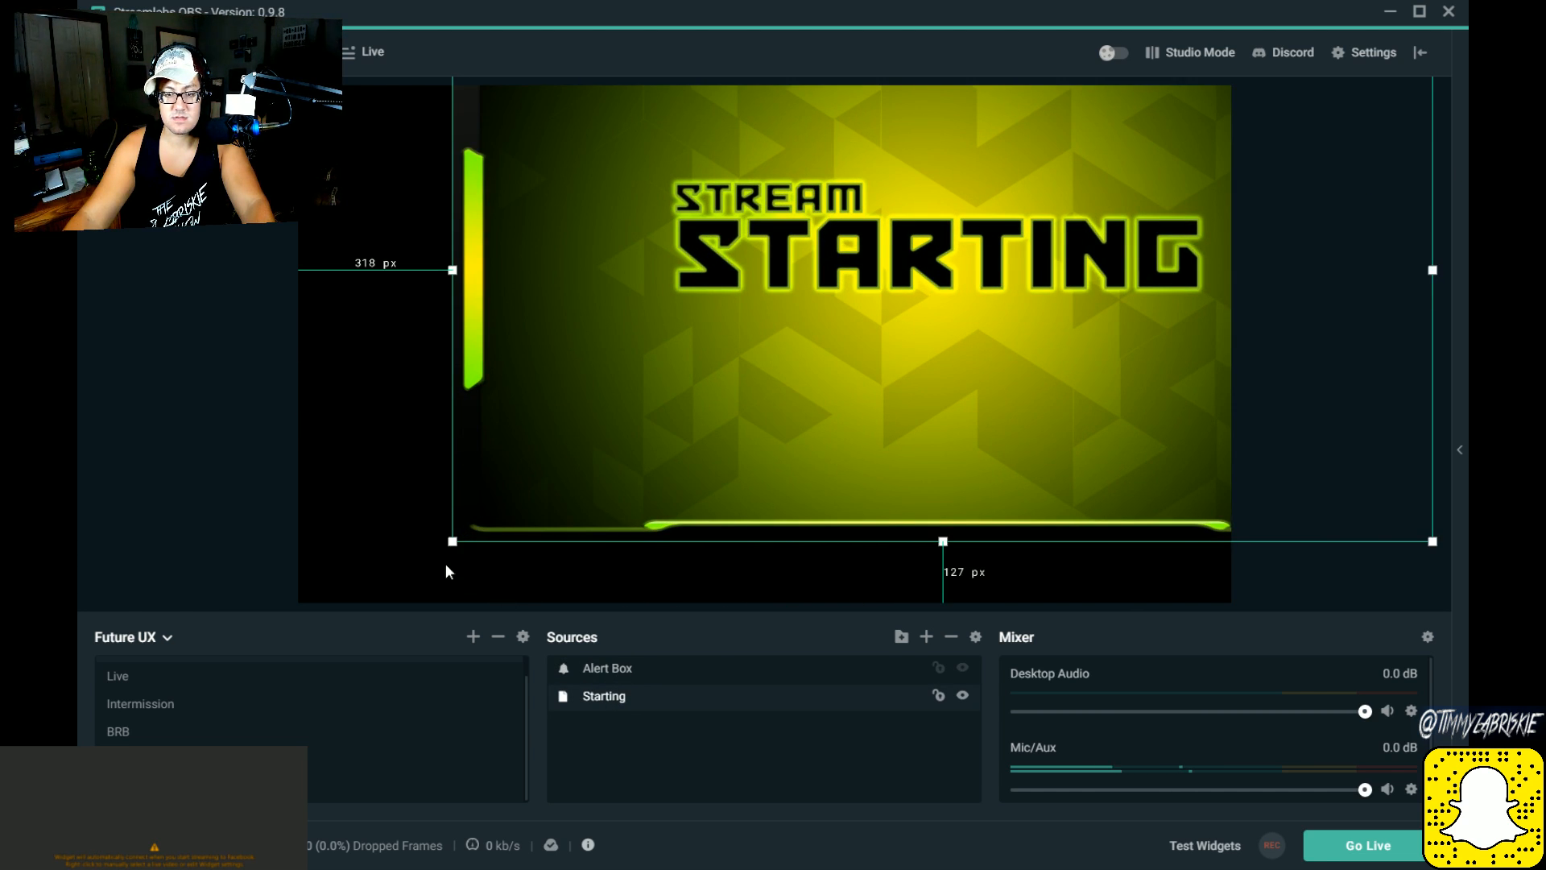
drag(452, 542, 229, 668)
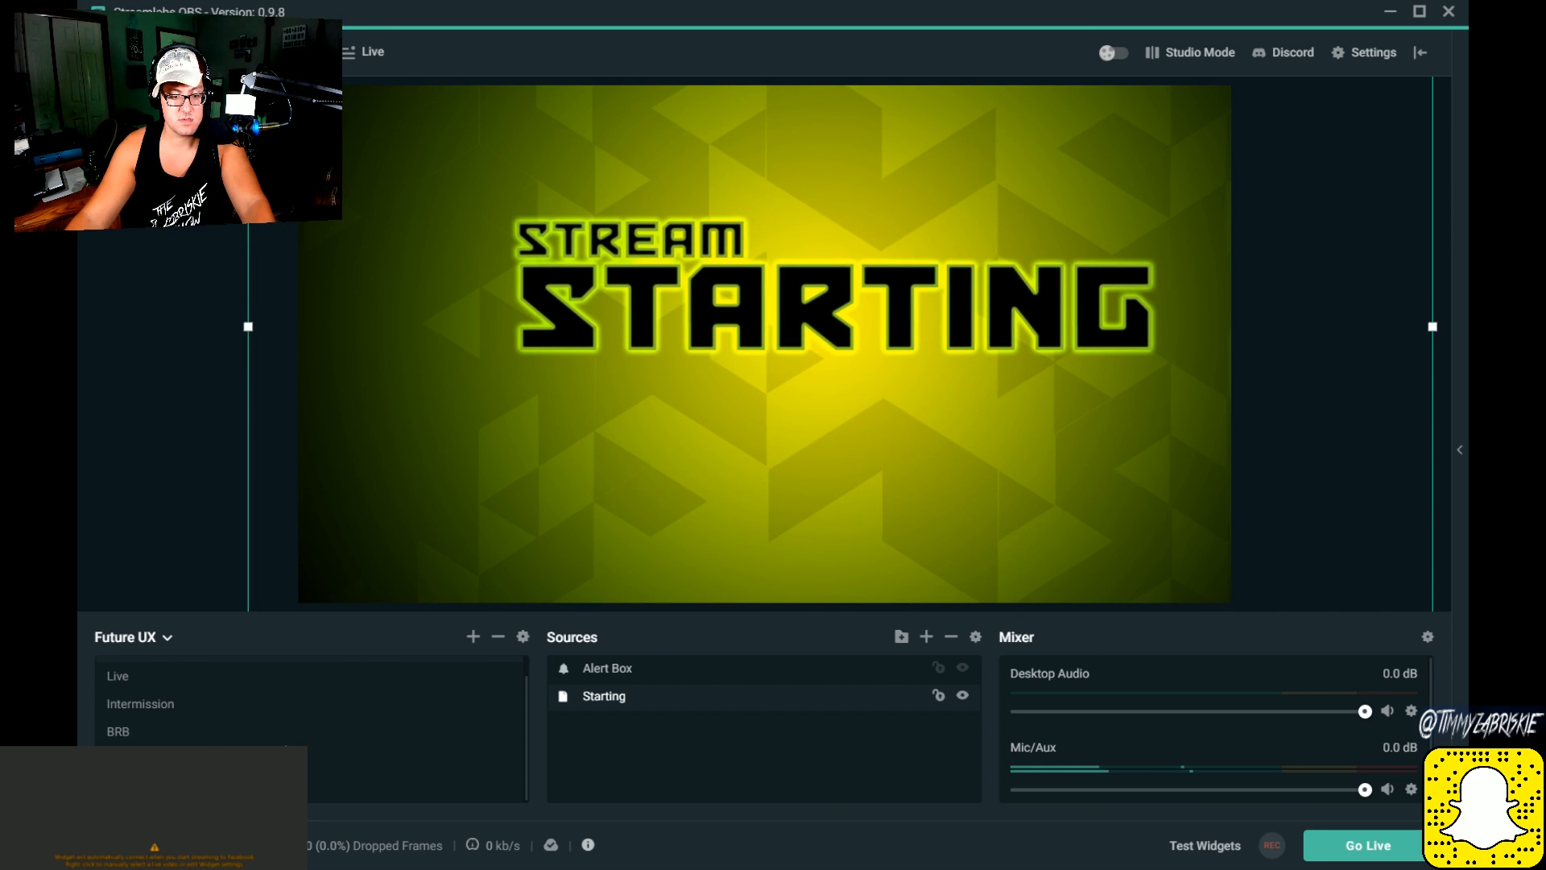
Step: Look at the Live scene's label, chatbox and webcam overlays, and return to the Starting scene
scroll(281, 742, up, 1)
scroll(317, 728, down, 1)
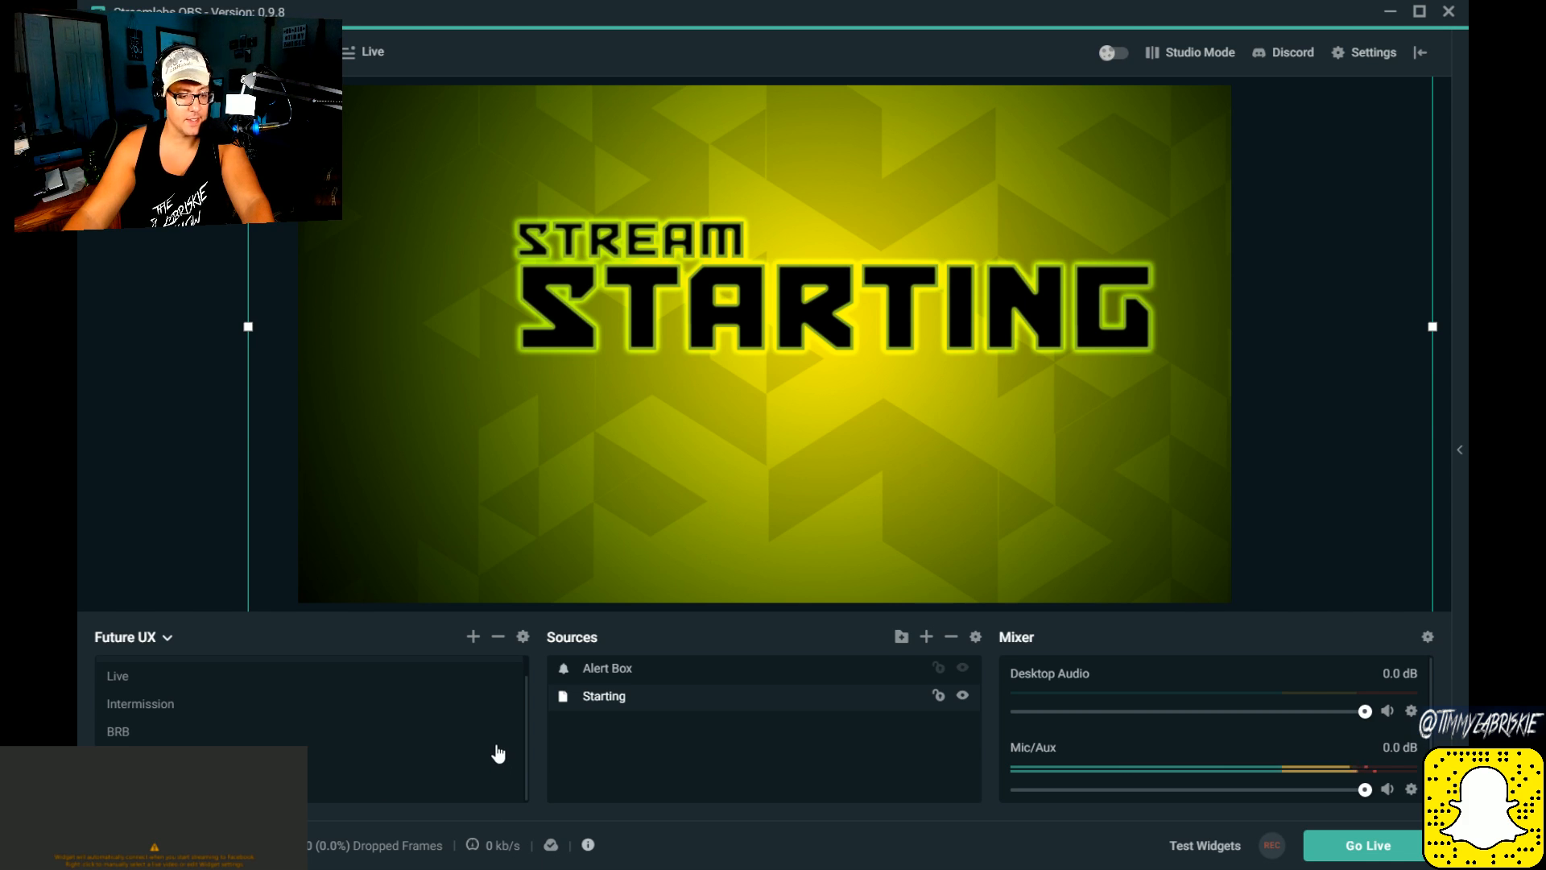
click(152, 678)
scroll(152, 684, up, 1)
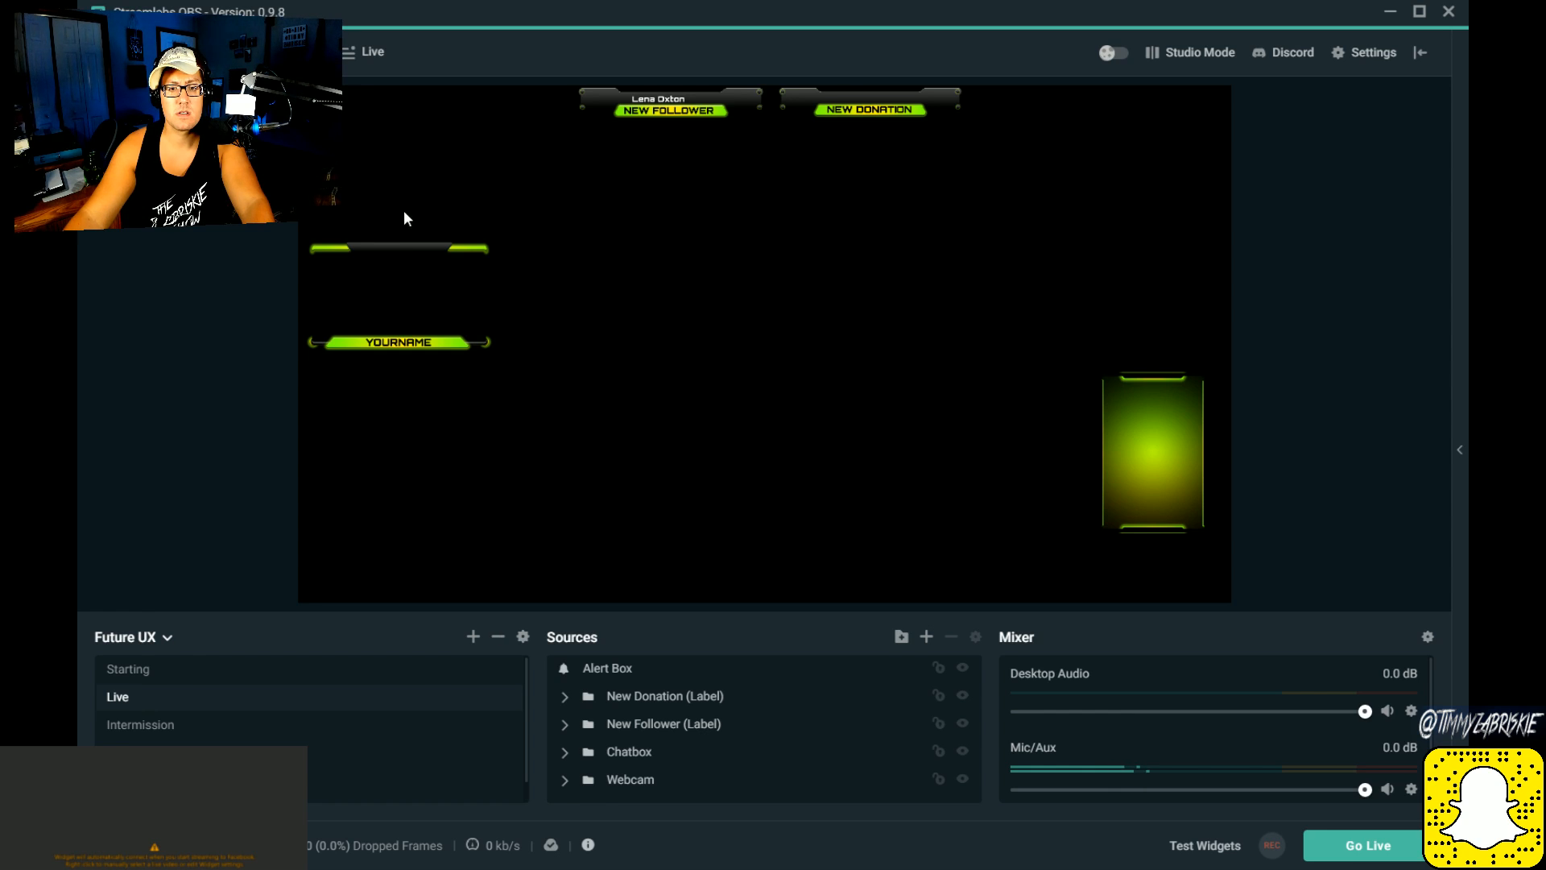
click(269, 674)
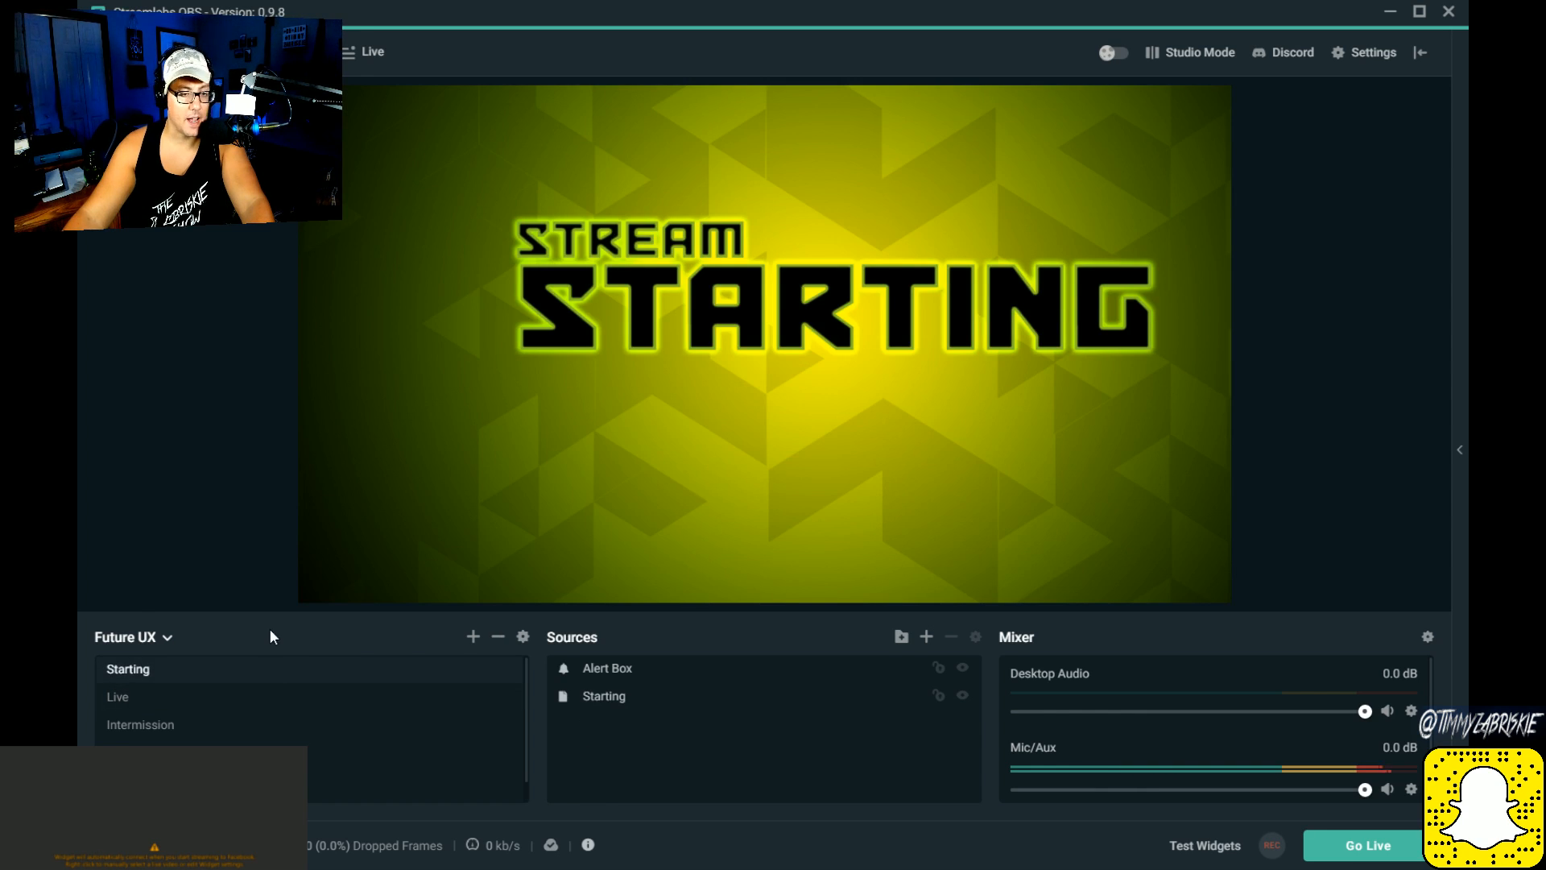
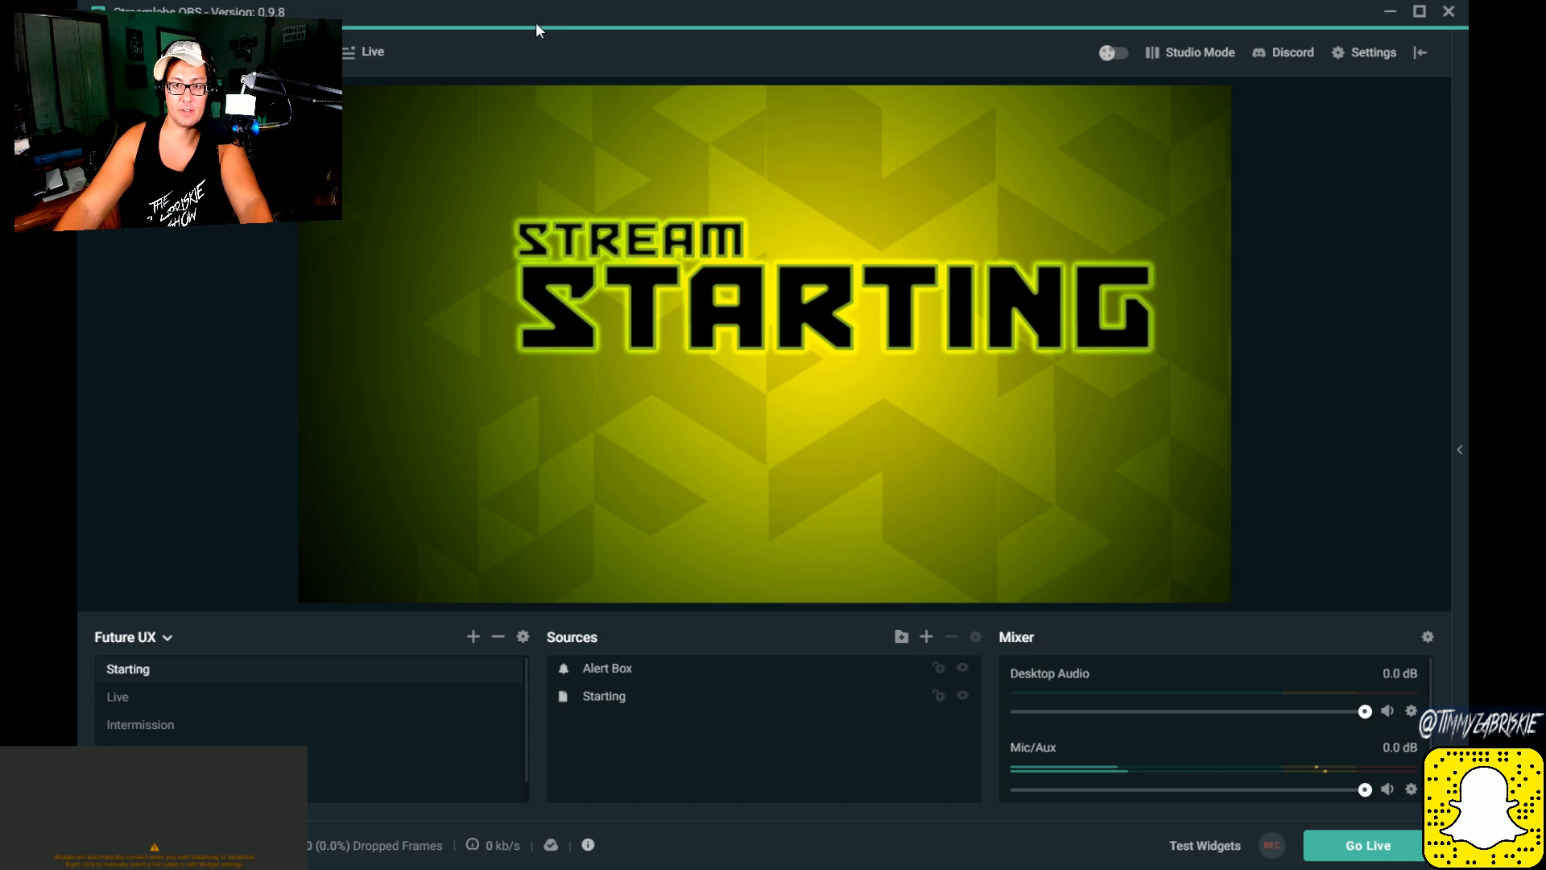
Step: Move and scale down the Starting image so its frame shows, aligned to the canvas's lower-left corner and extending slightly past the top and right edges
drag(471, 294, 150, 454)
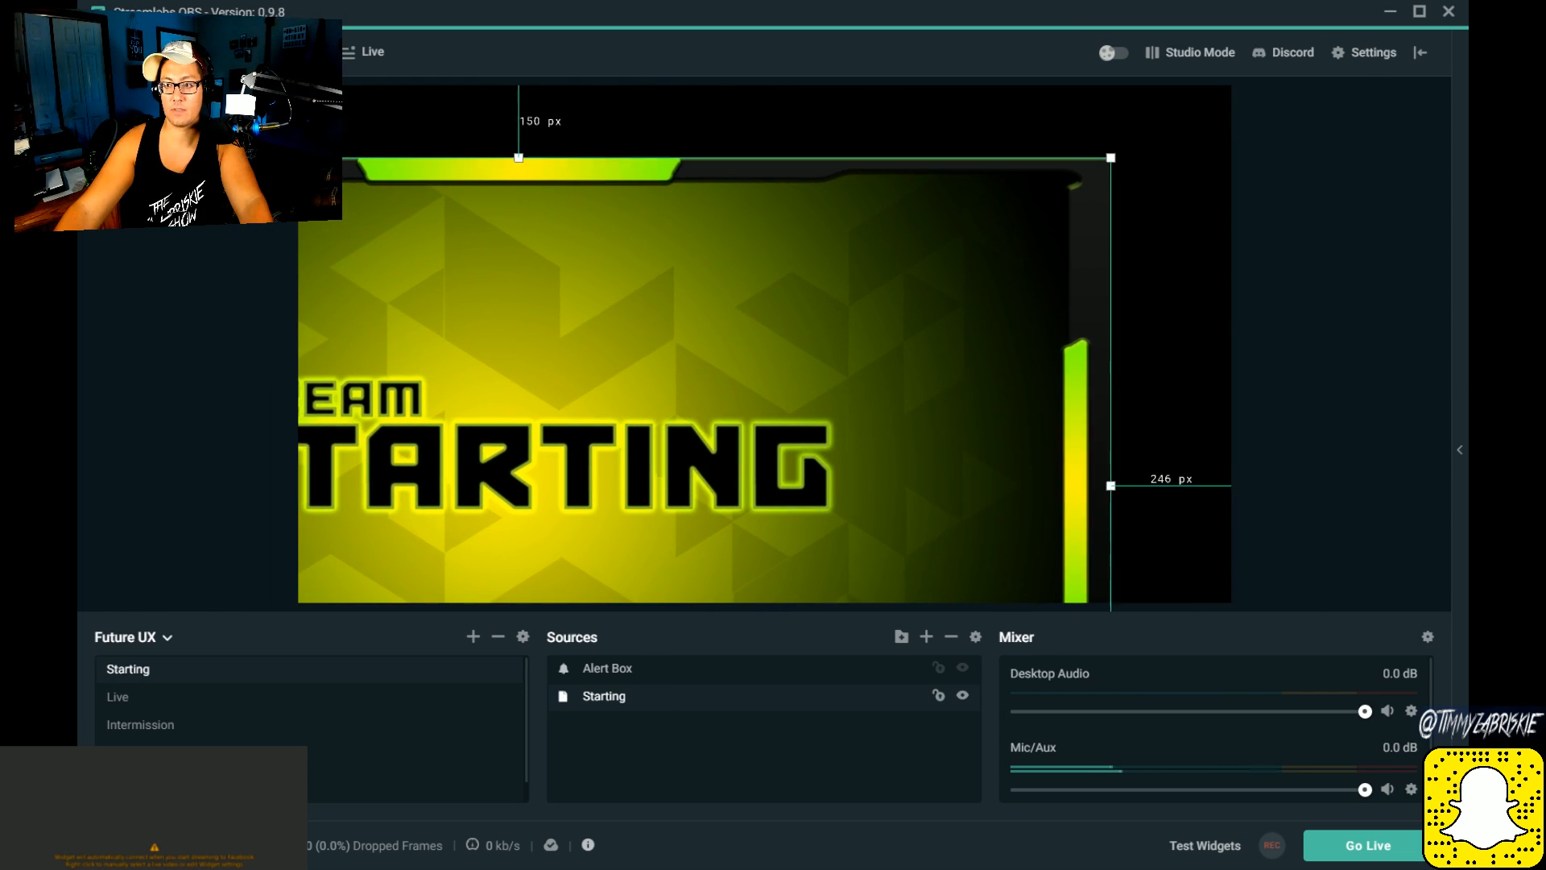
drag(1111, 159, 829, 303)
drag(685, 419, 1058, 208)
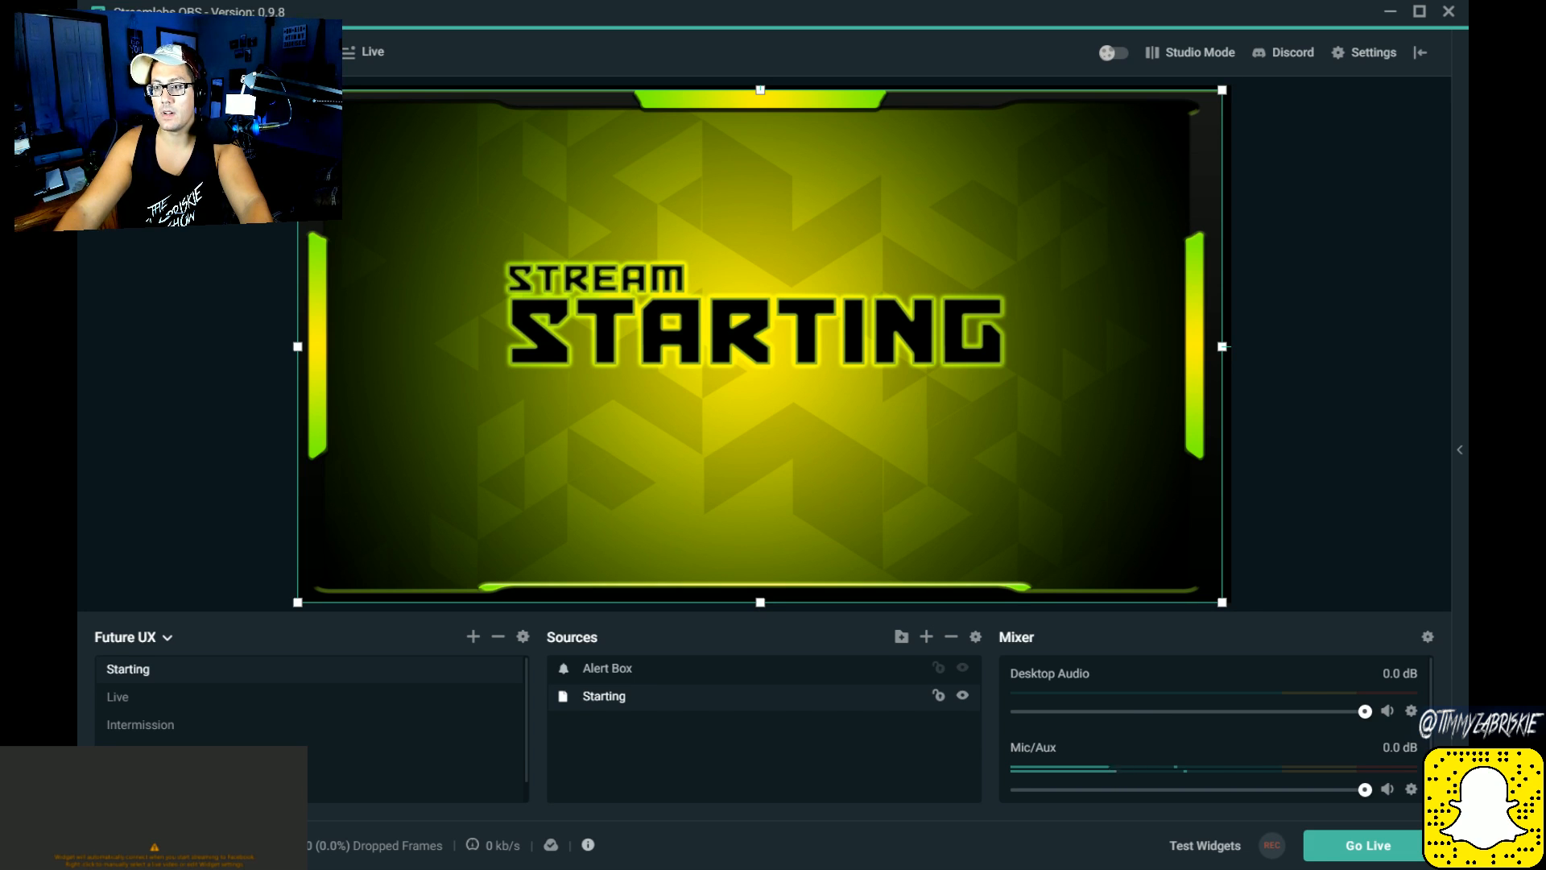
drag(1222, 90, 1247, 77)
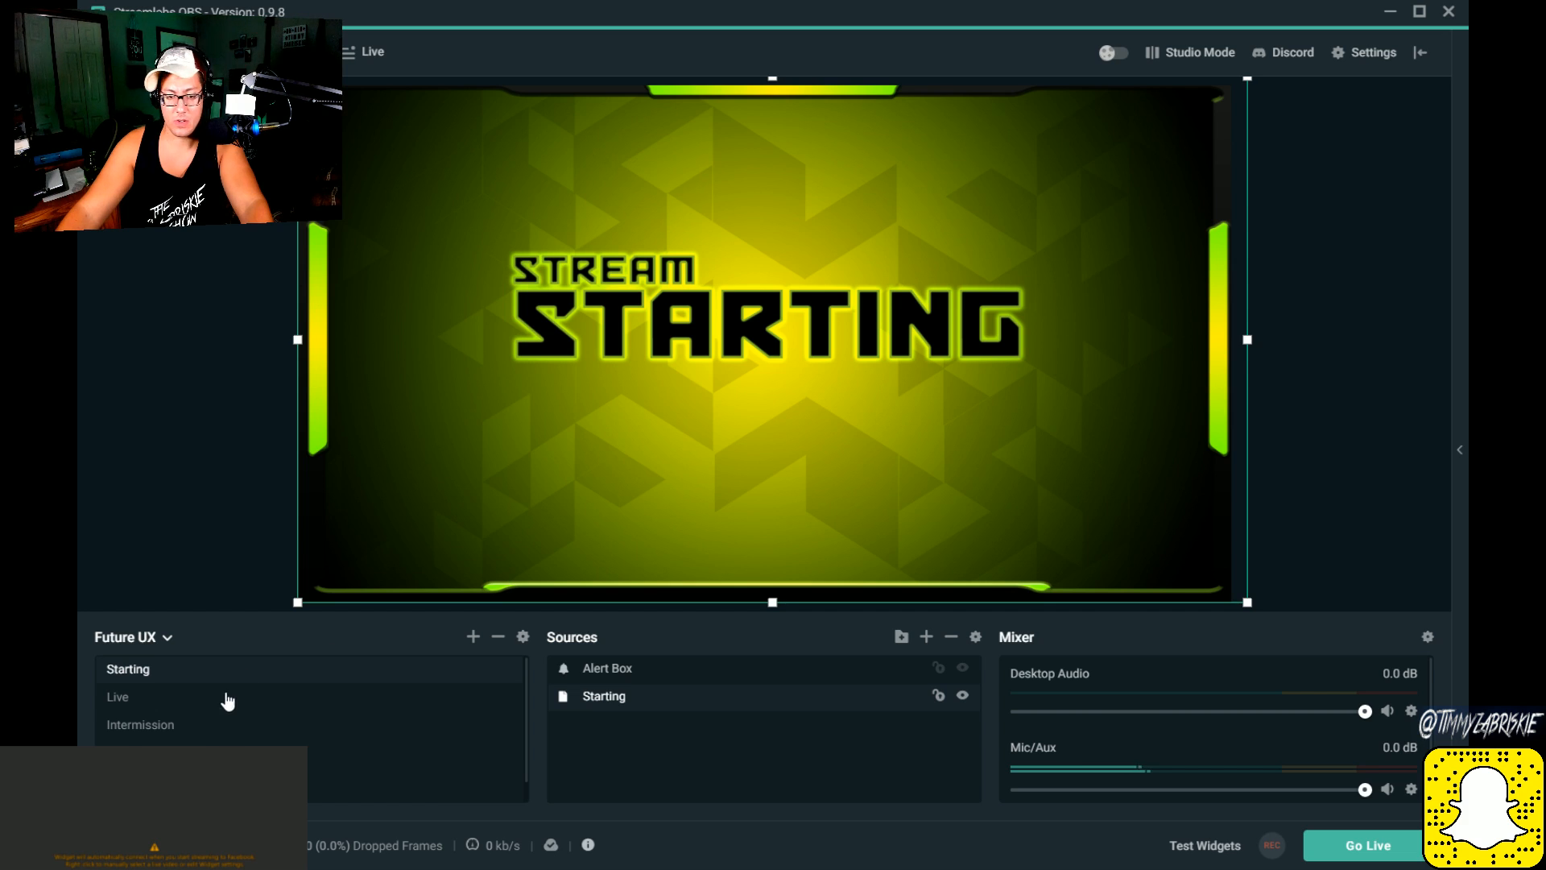
Step: Look through the theme's Live, Intermission, BRB, Offline and Ending scenes, and return to the Starting scene
click(160, 675)
click(150, 696)
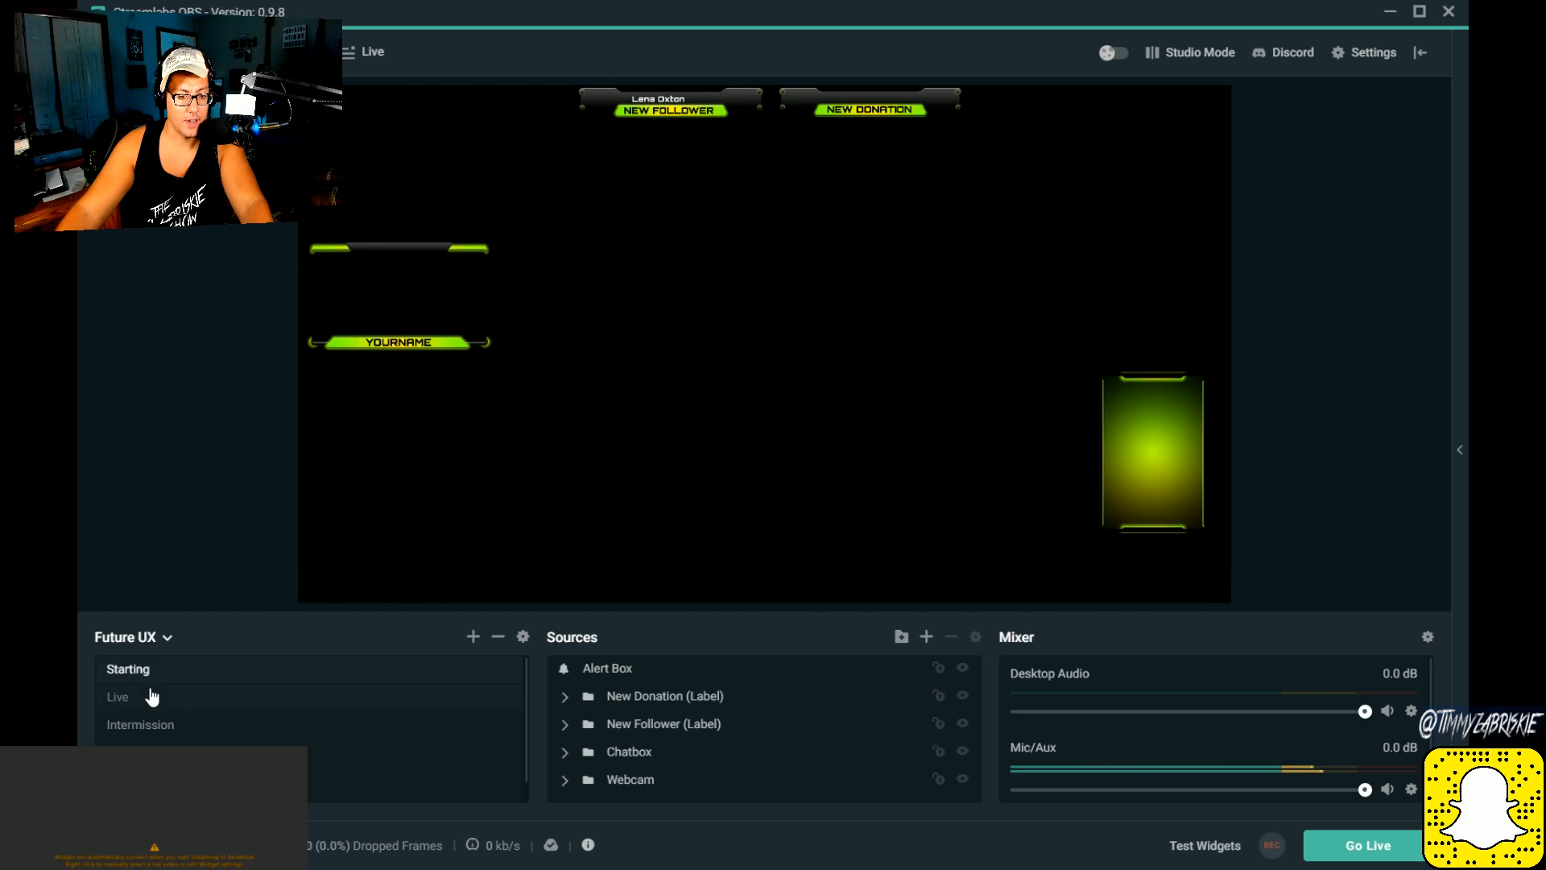
click(160, 729)
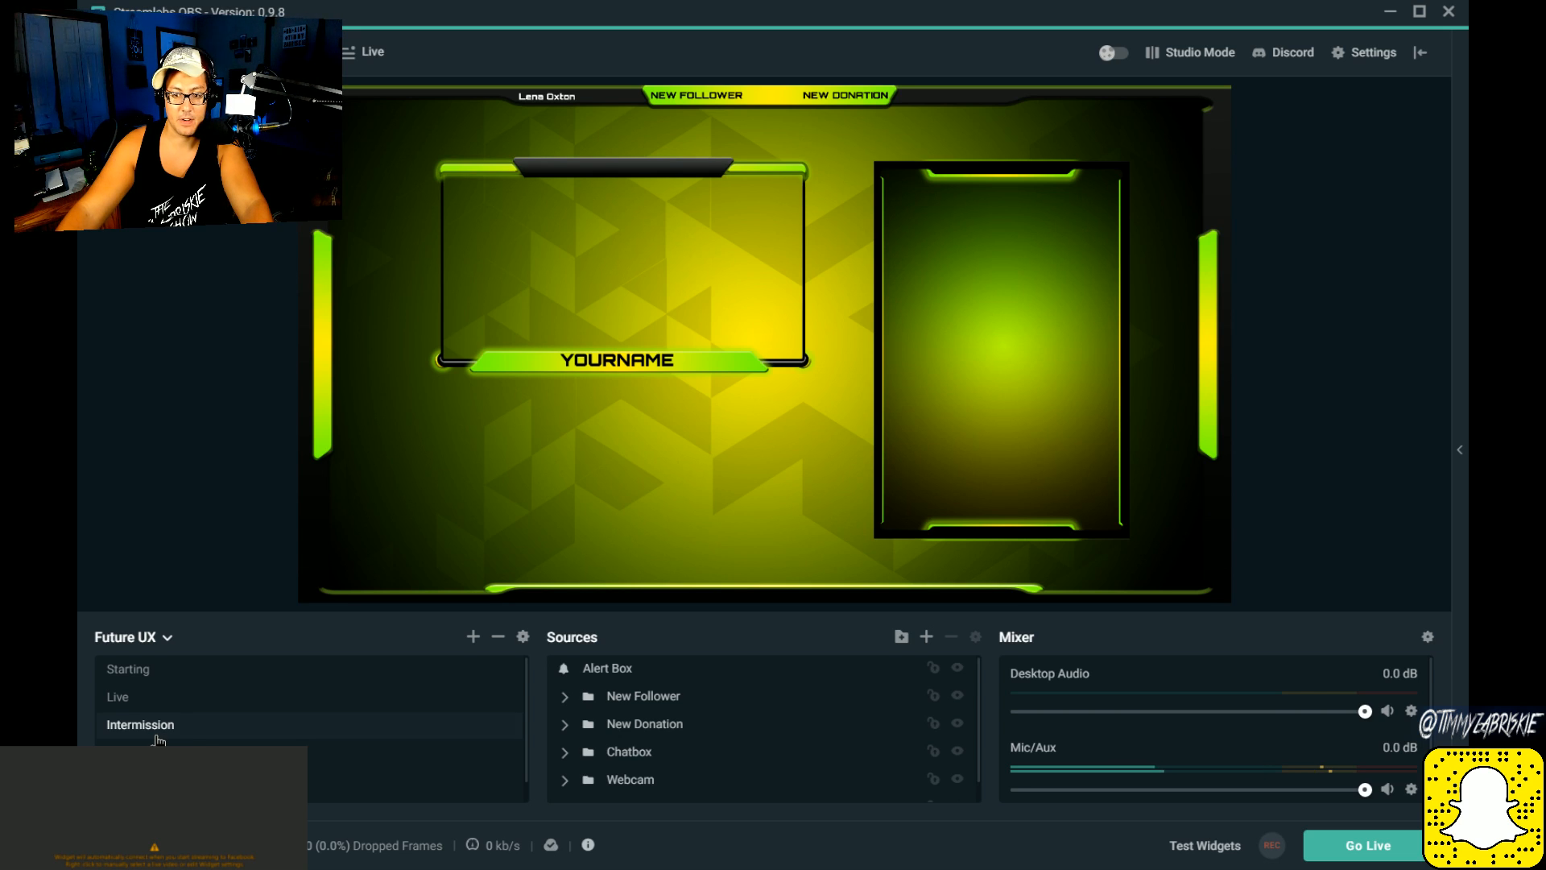
click(158, 753)
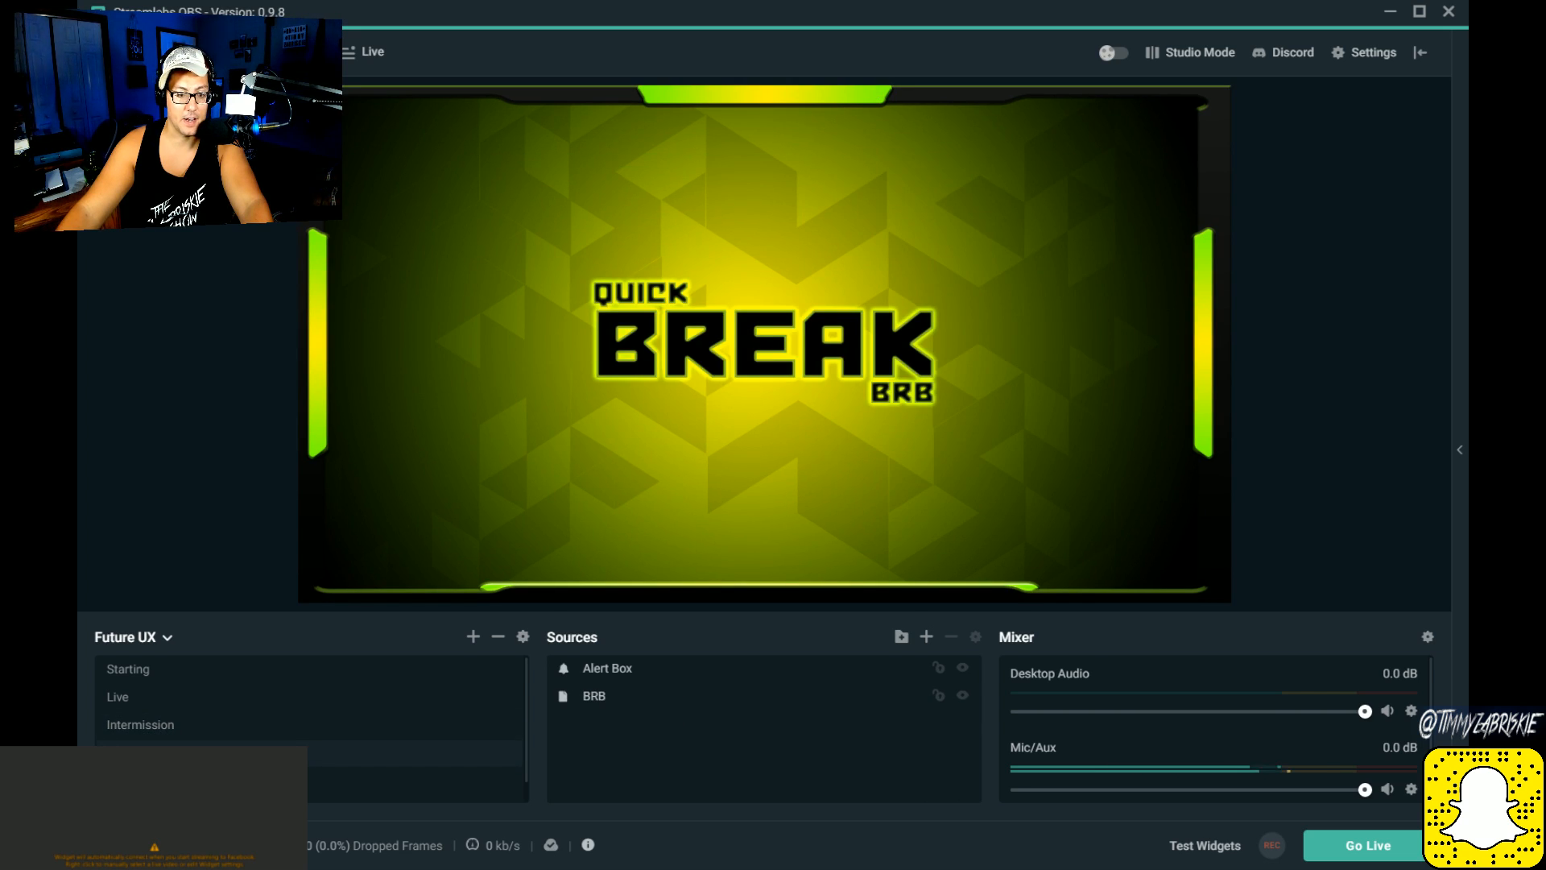
click(158, 781)
scroll(317, 728, down, 1)
click(158, 788)
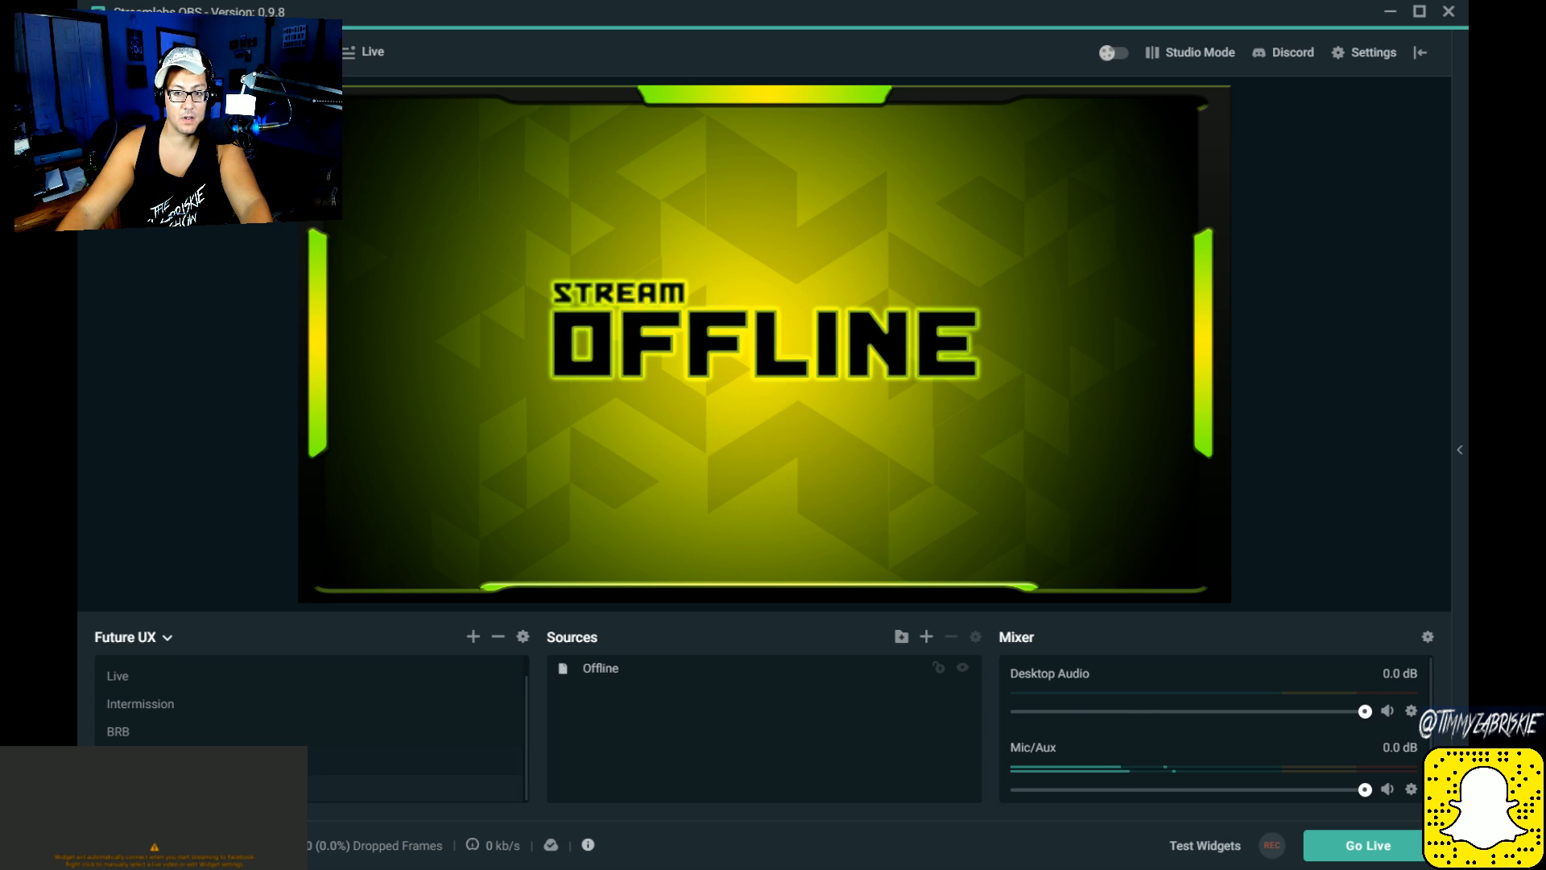
click(159, 759)
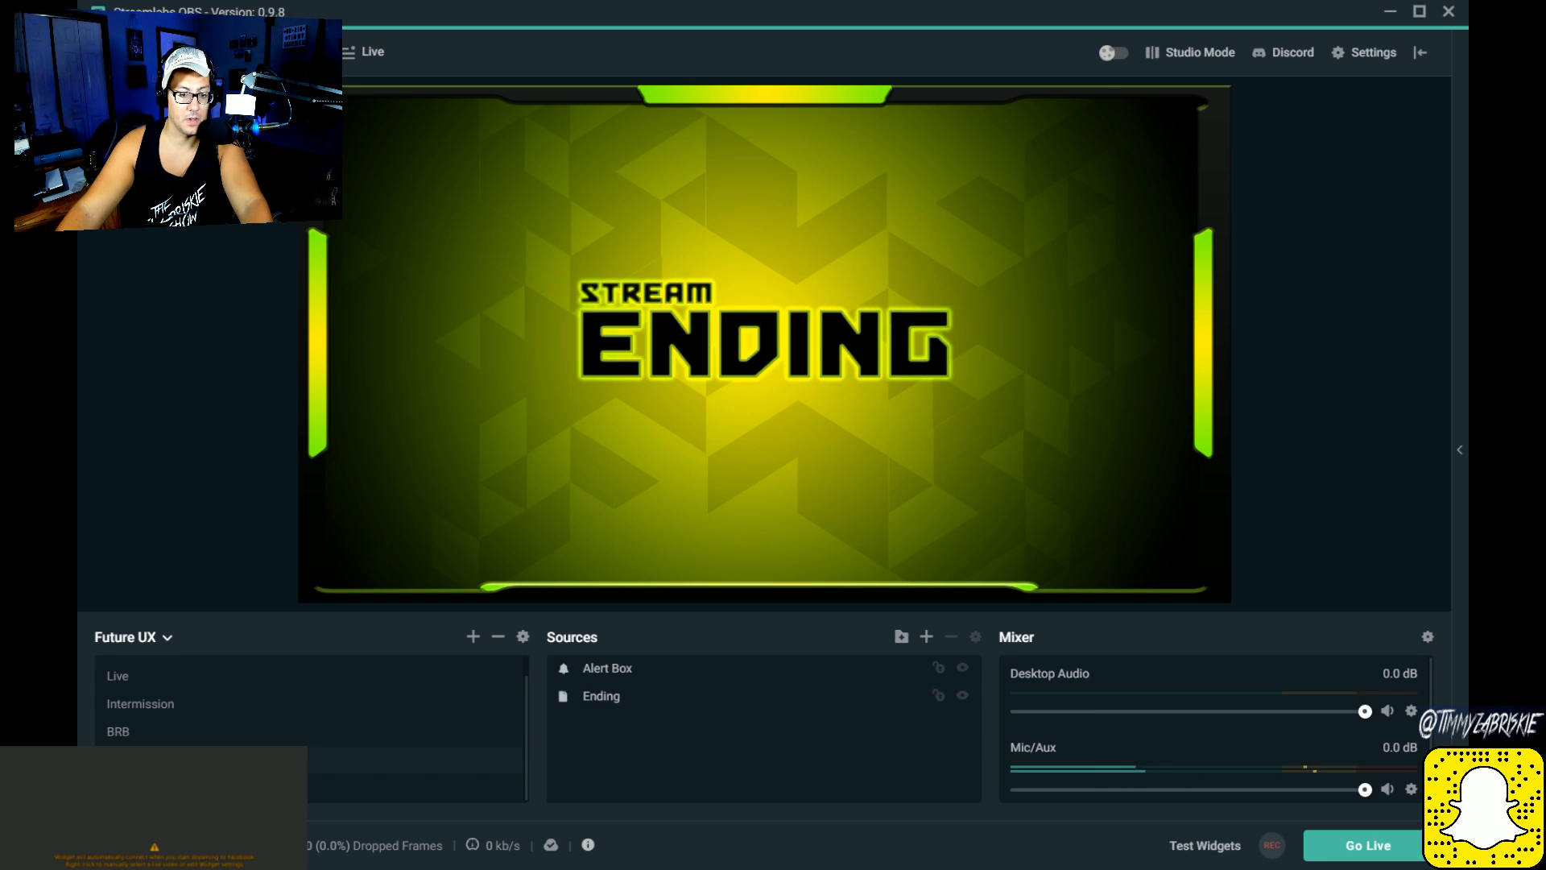
click(162, 733)
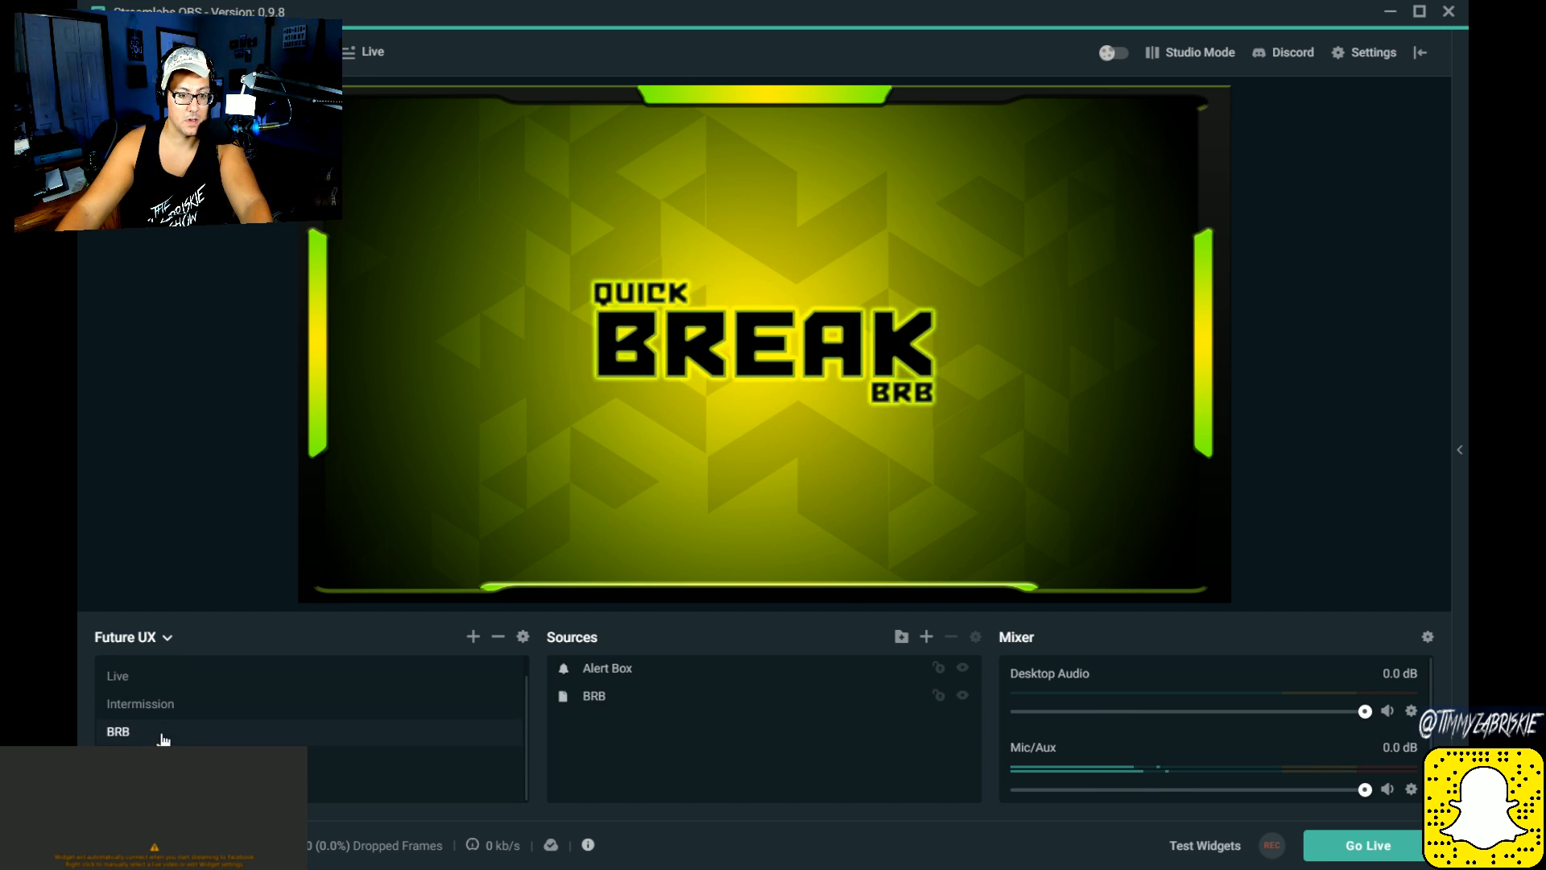
click(166, 709)
scroll(175, 725, up, 1)
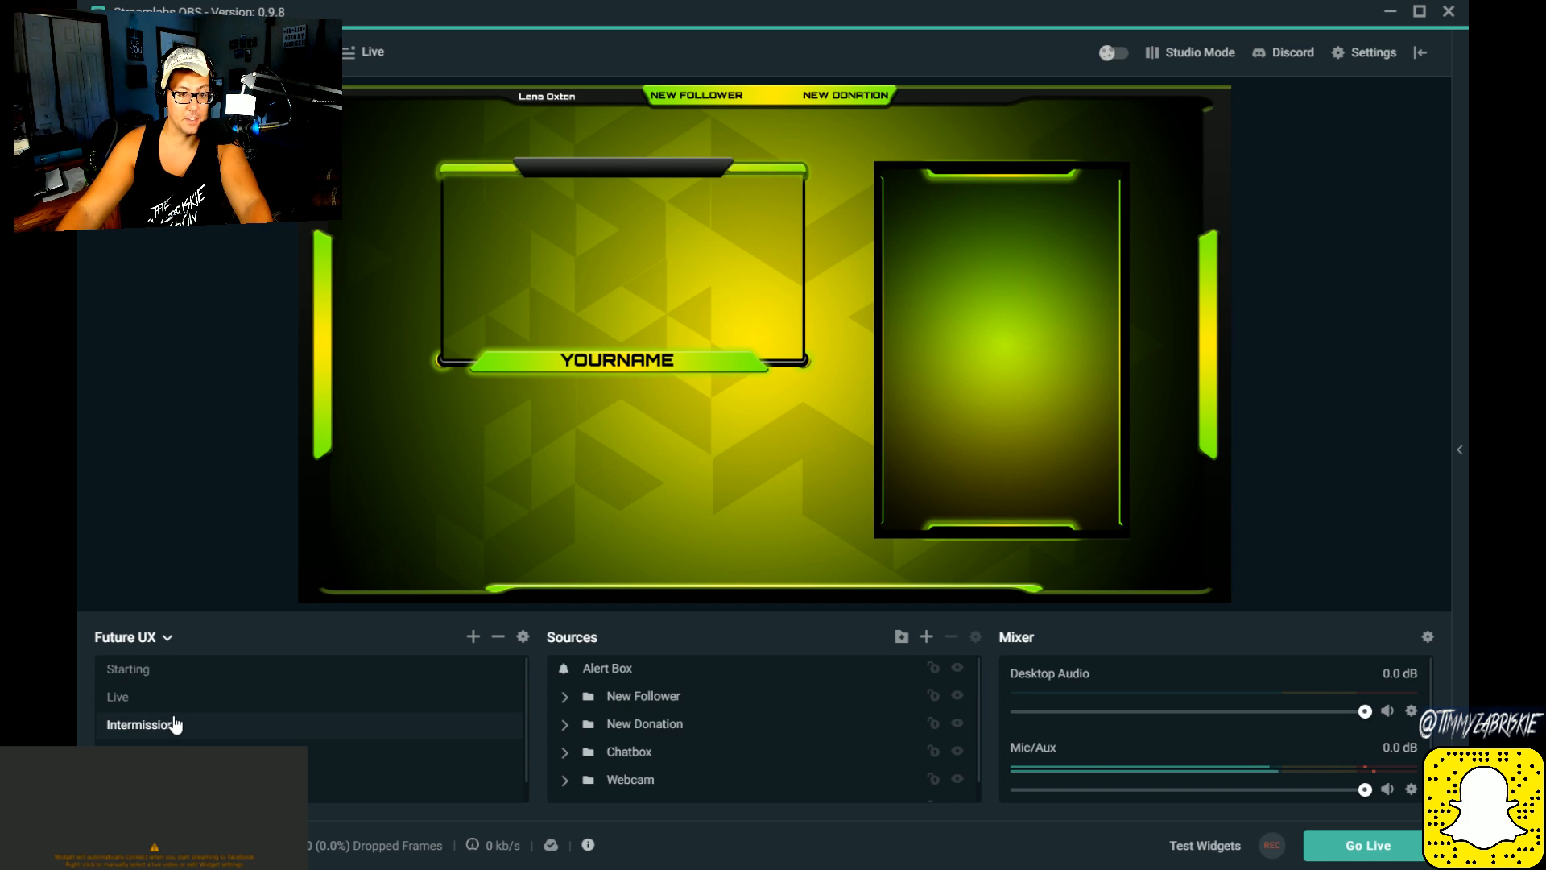
click(163, 670)
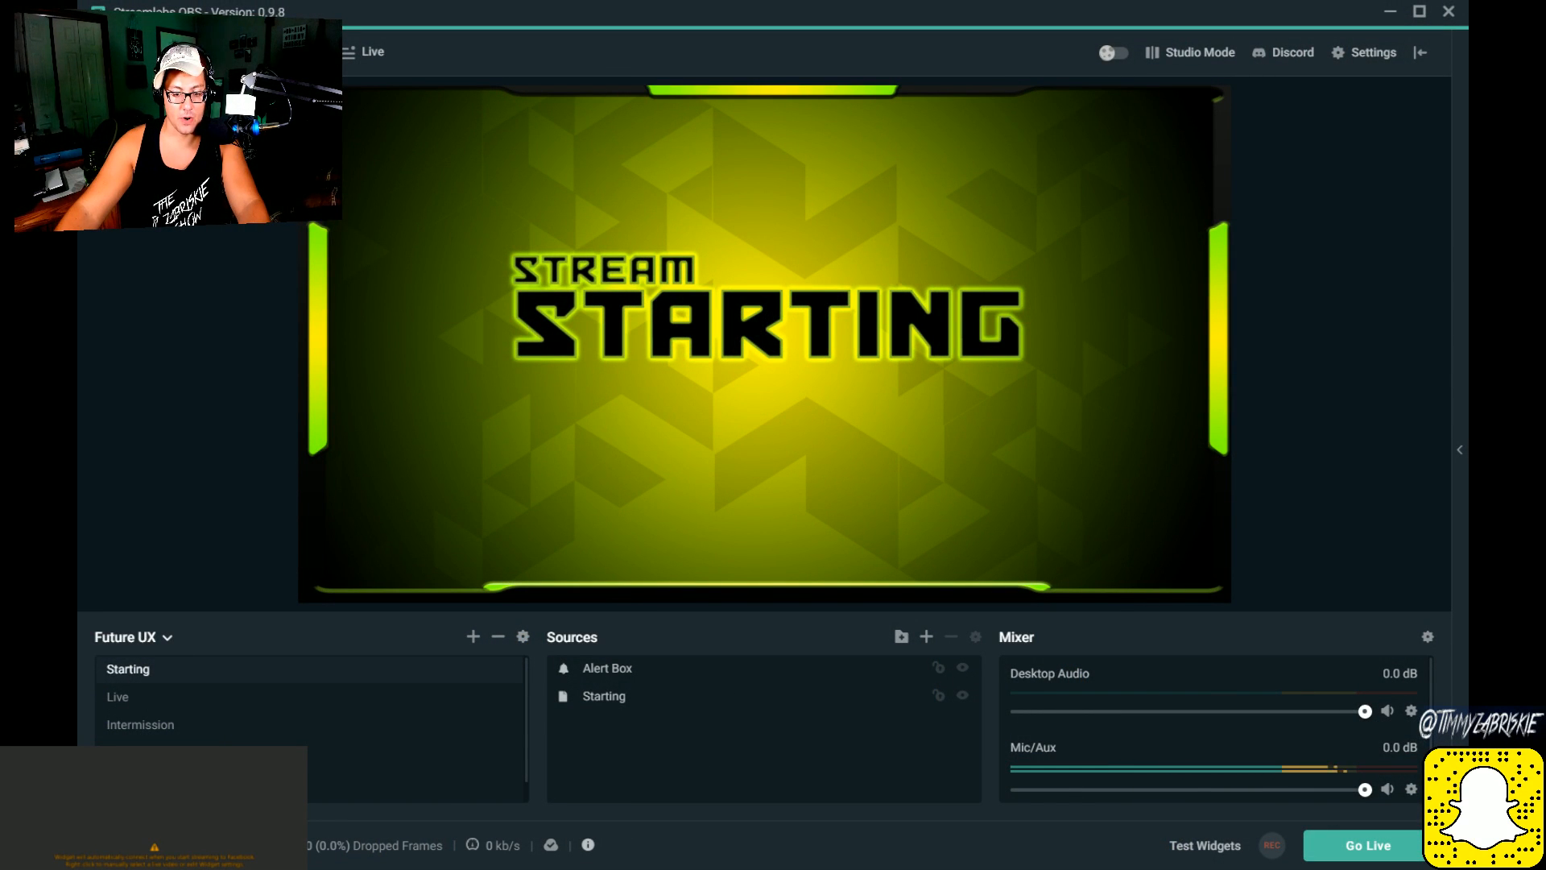
Step: Examine the Live scene's New Donation label group and its individual sources, plus the New Follower label and Chatbox groups
click(229, 699)
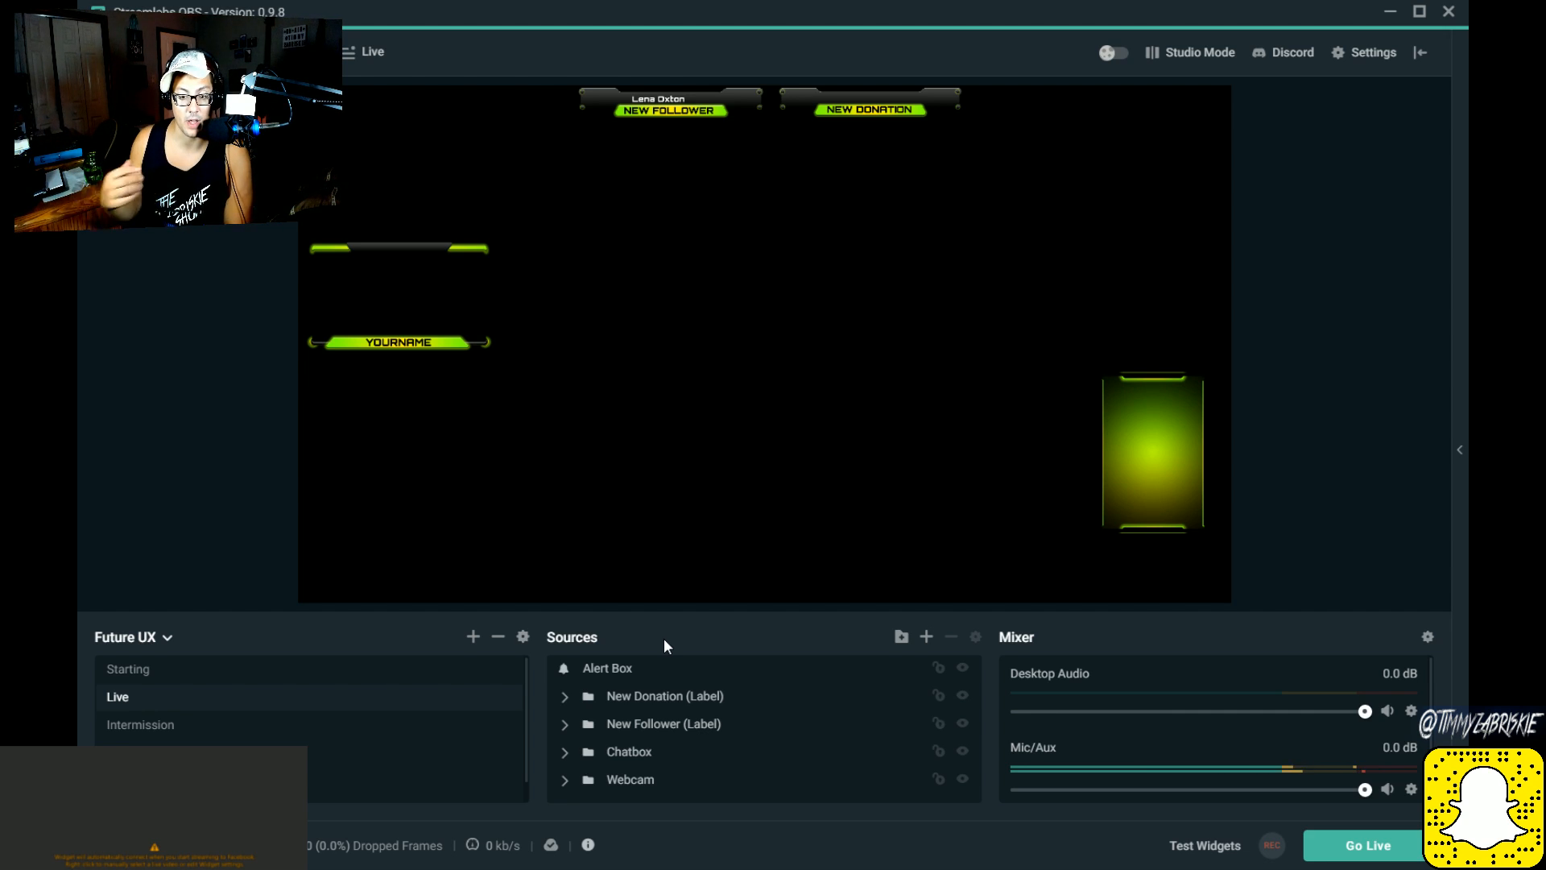
click(641, 704)
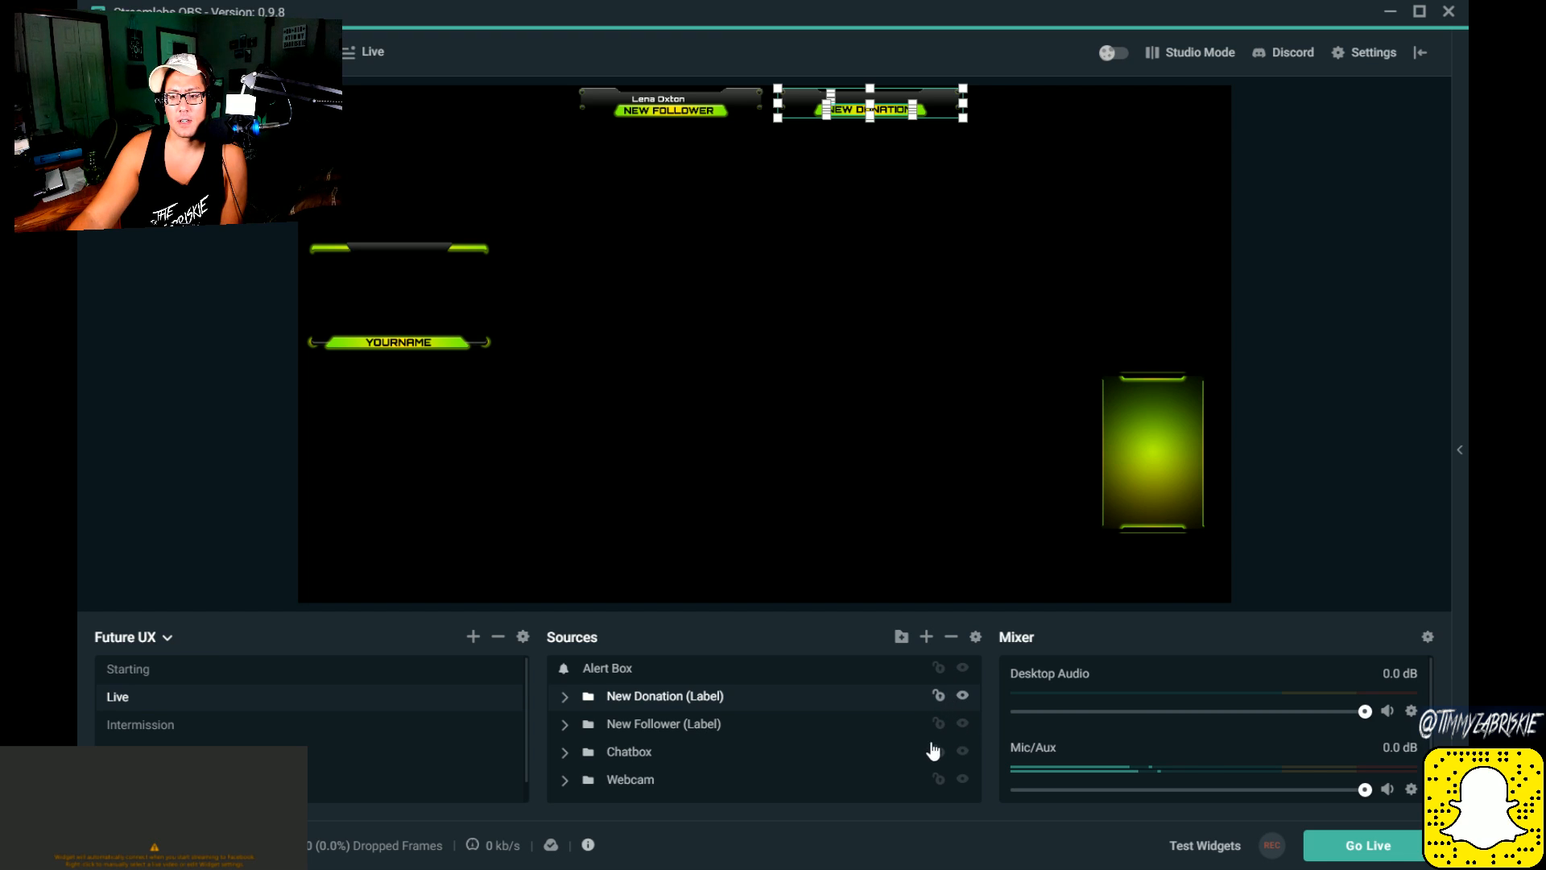
click(564, 697)
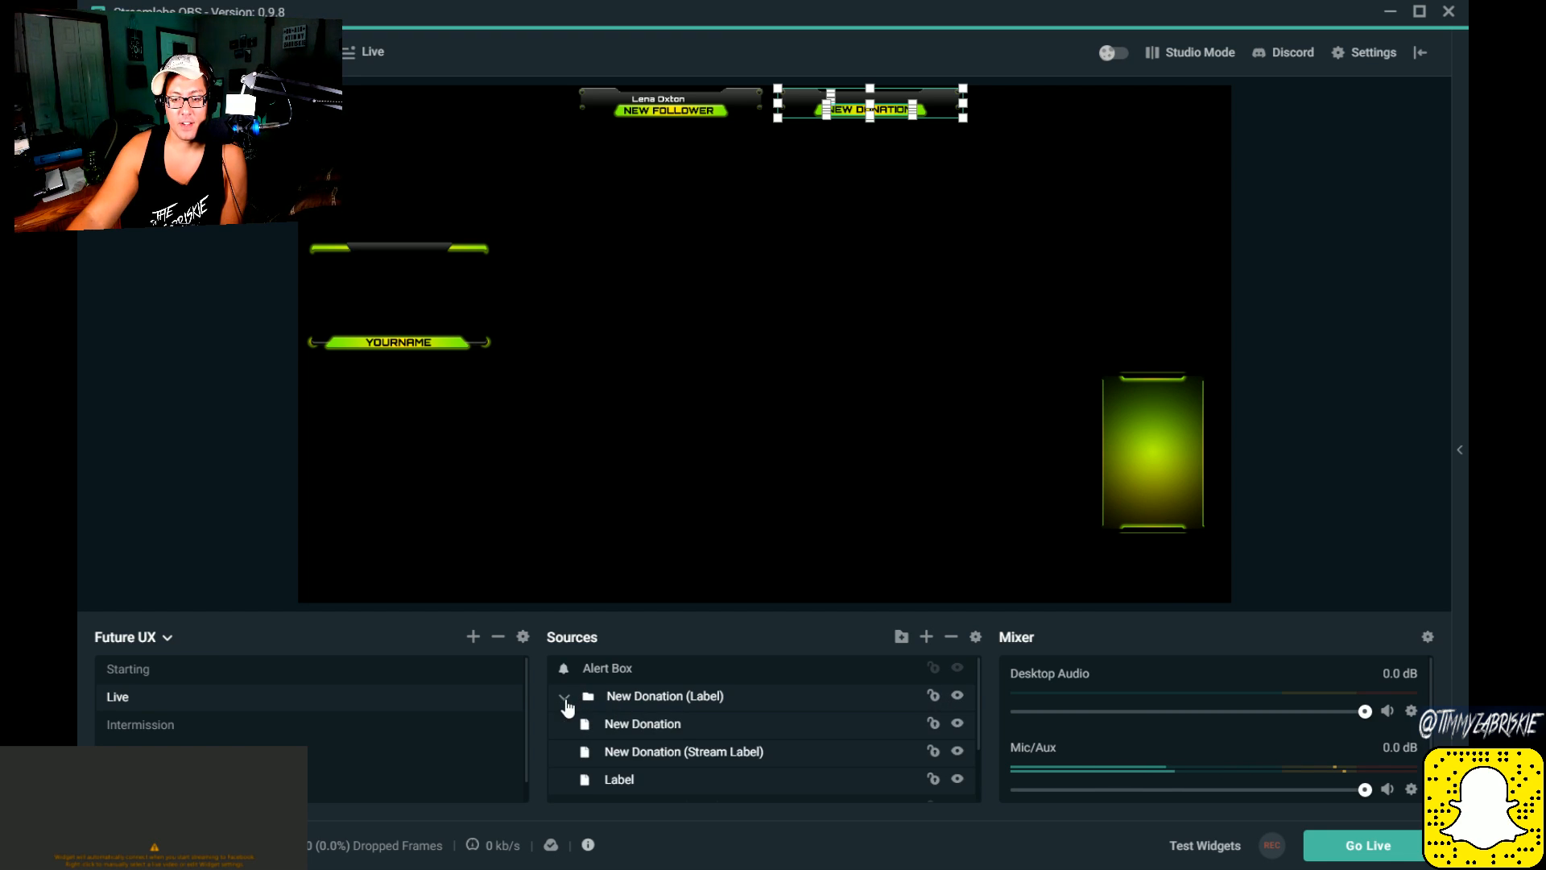
scroll(677, 701, down, 1)
scroll(686, 713, up, 1)
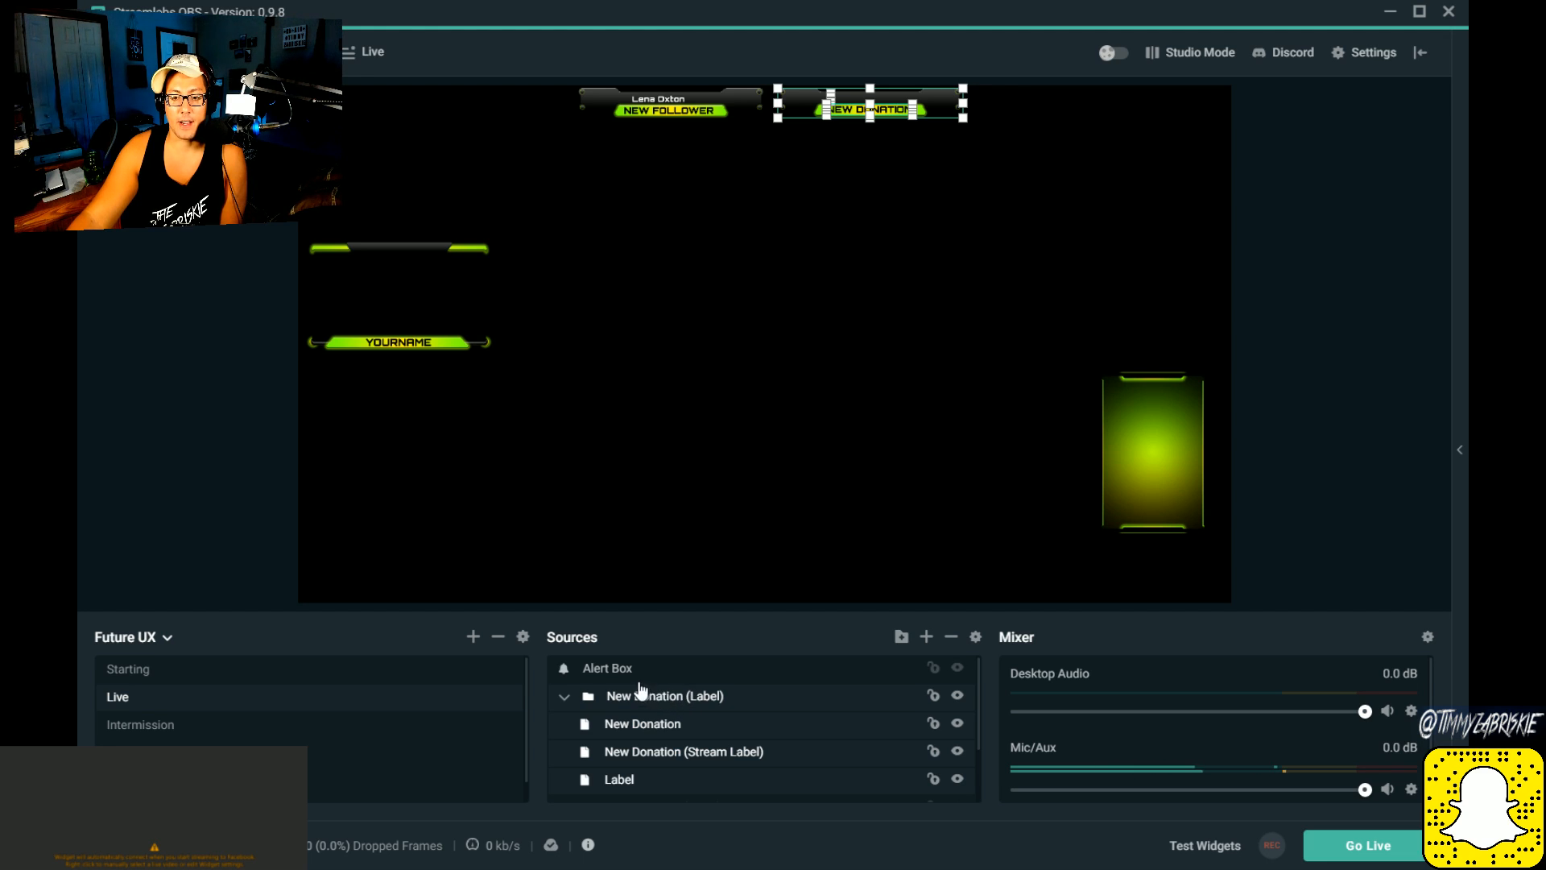
click(646, 722)
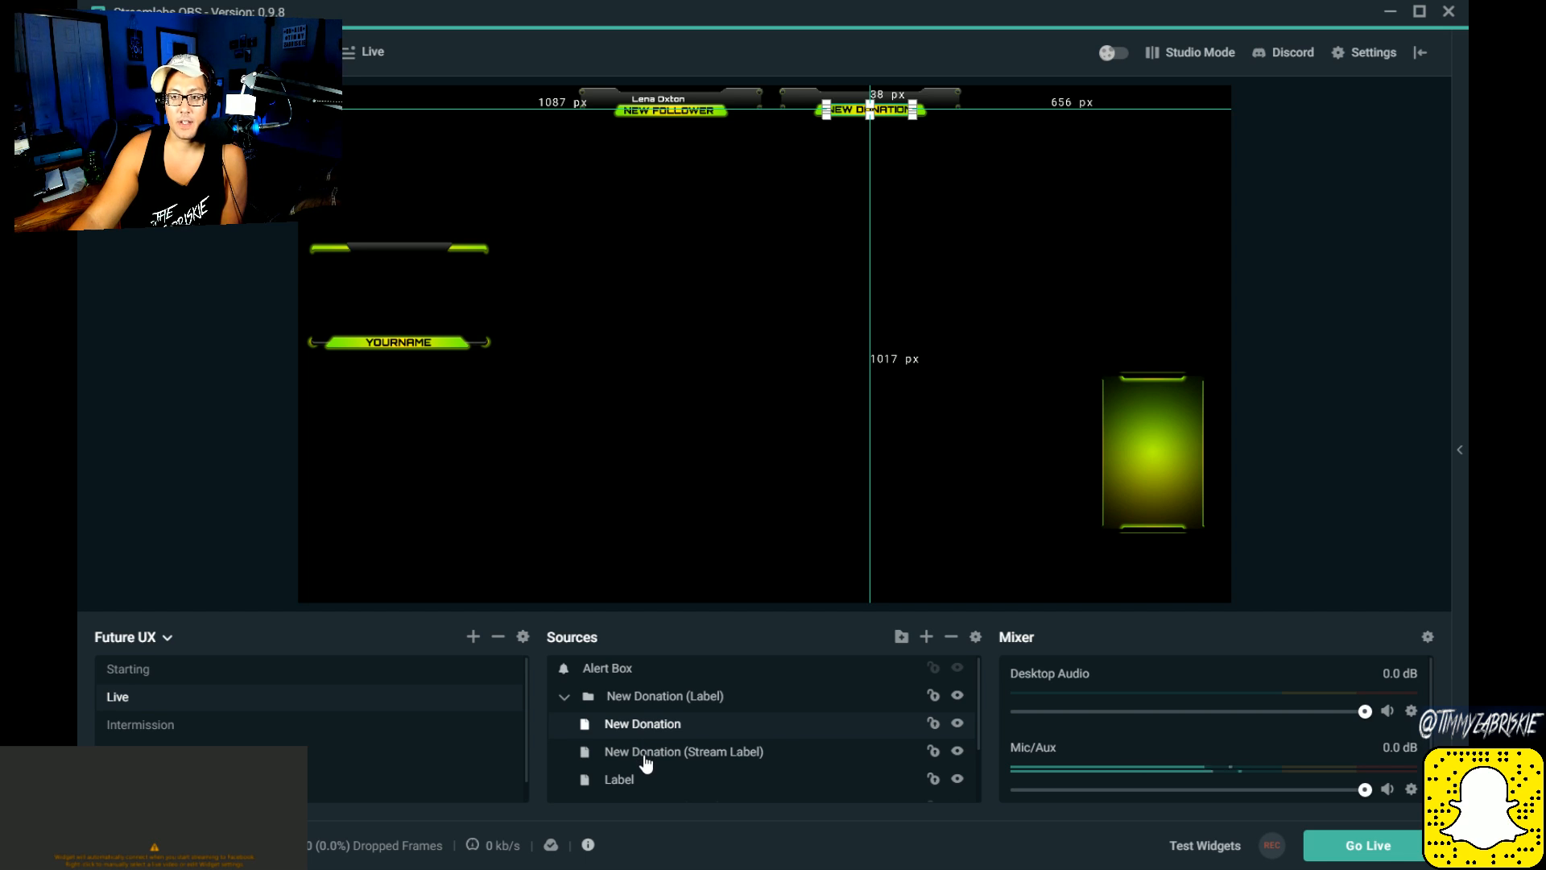
click(644, 761)
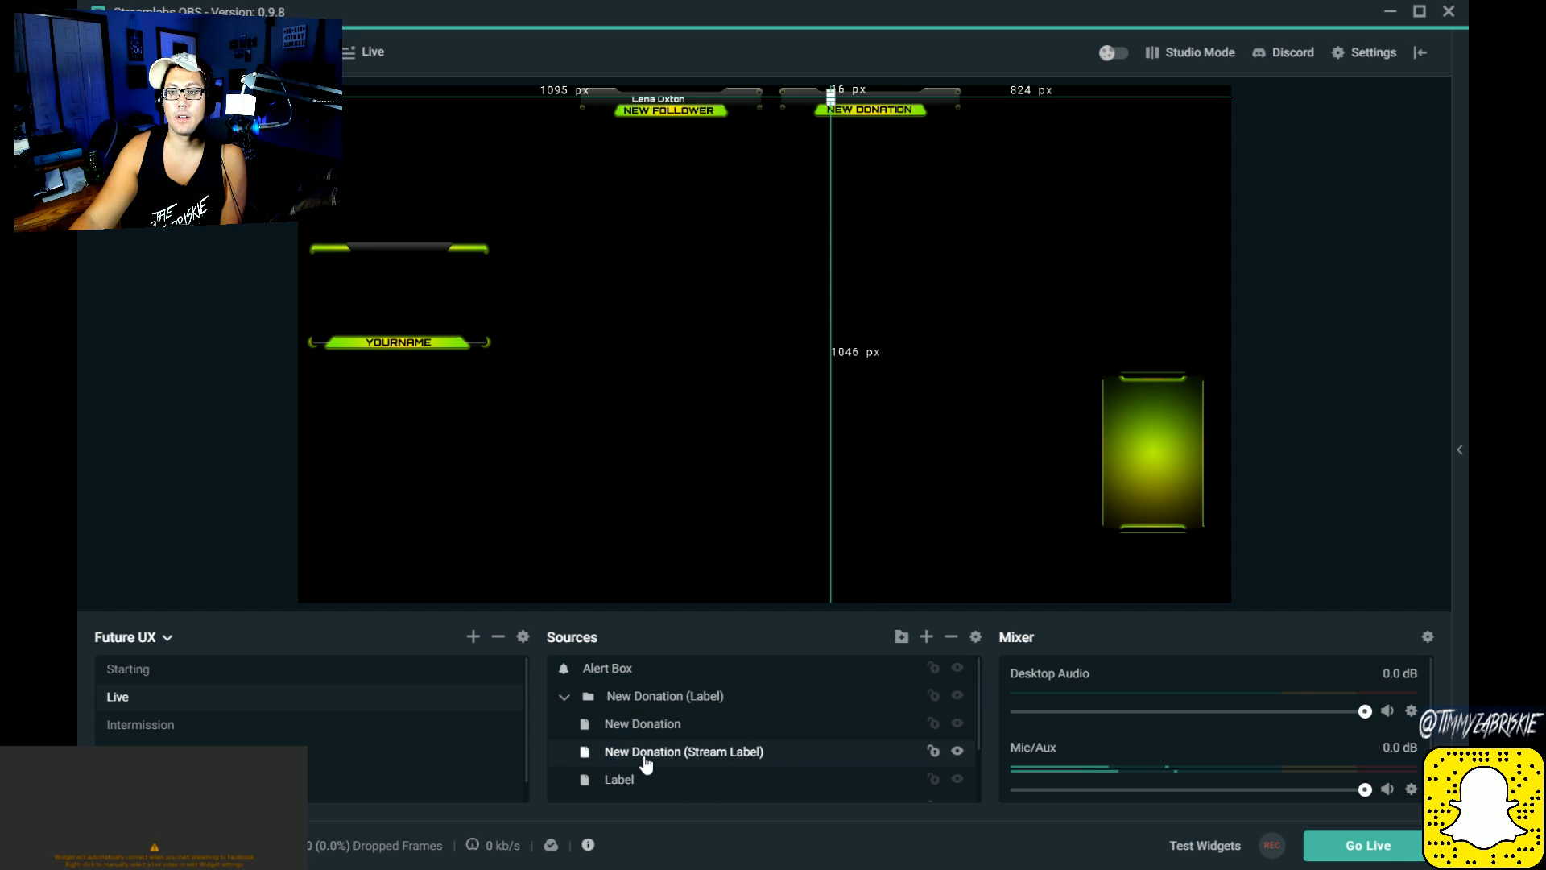
click(644, 781)
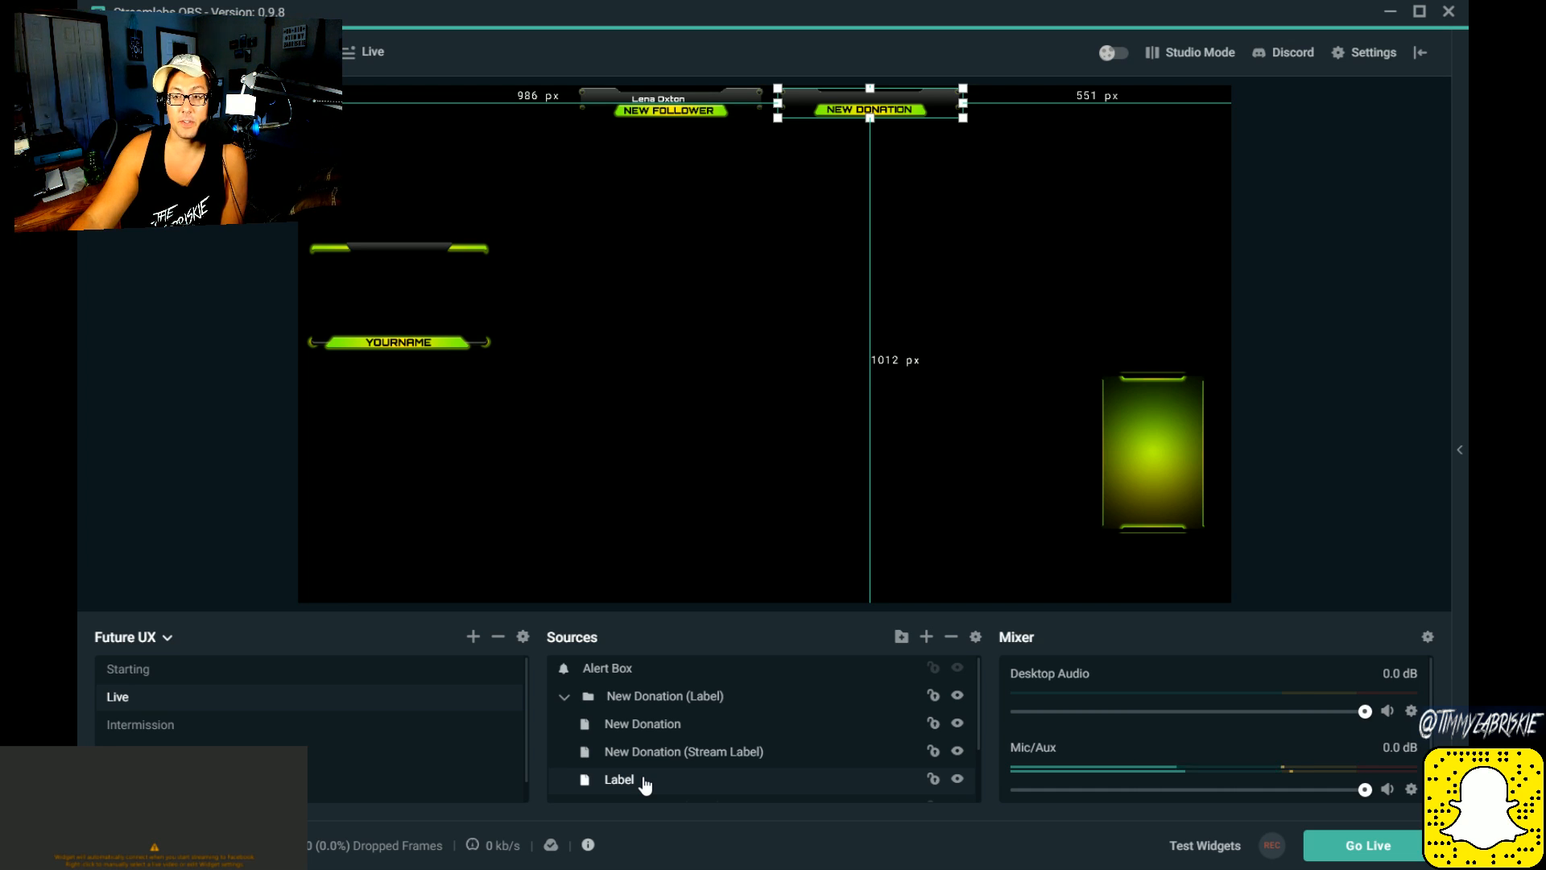
click(565, 699)
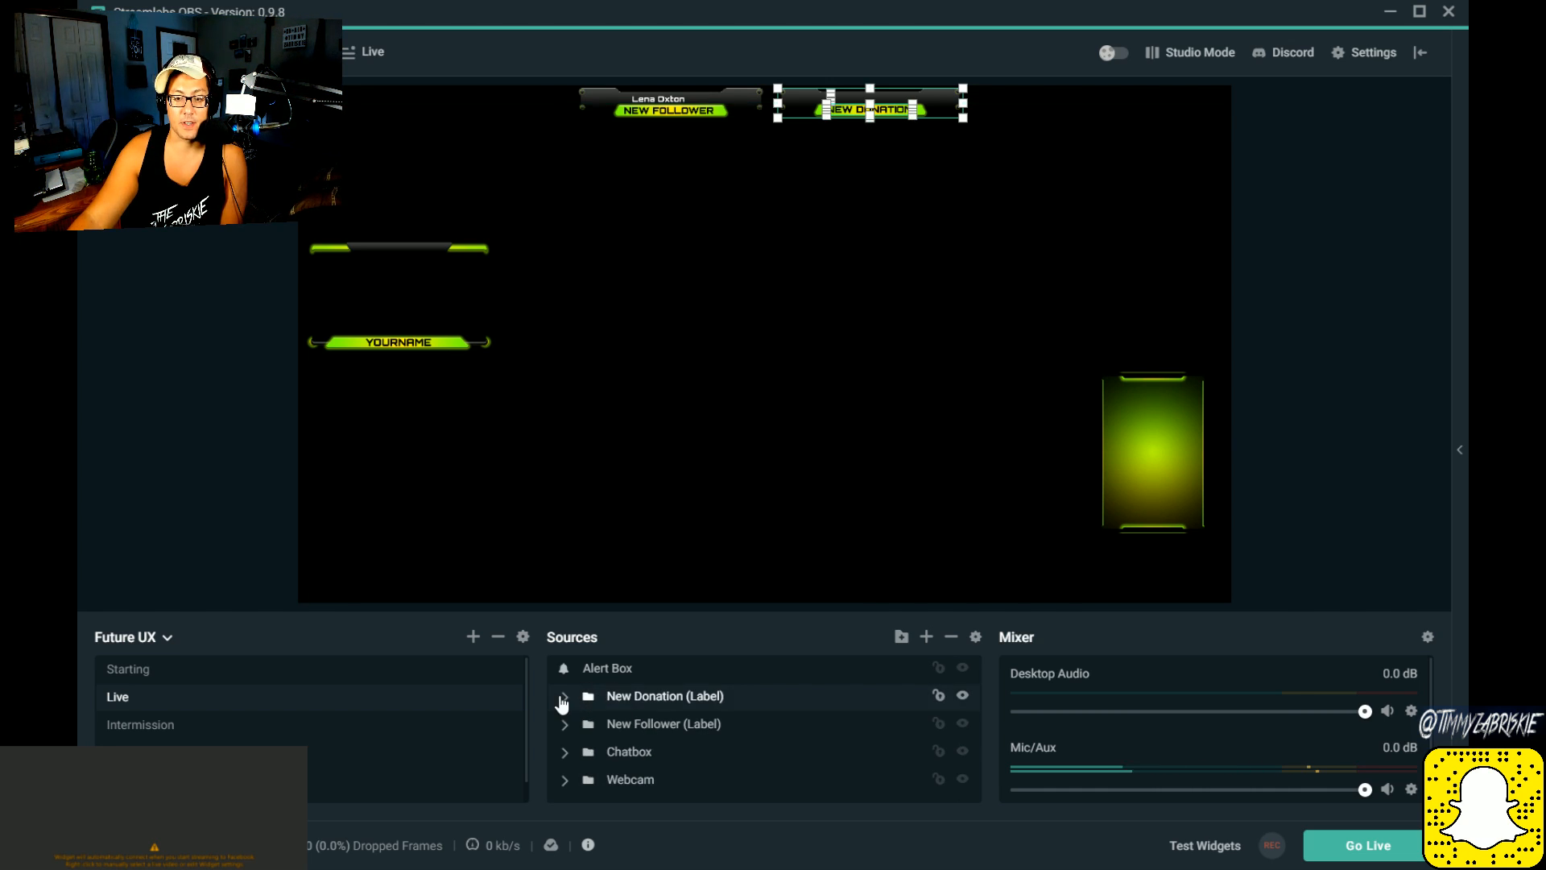
click(651, 724)
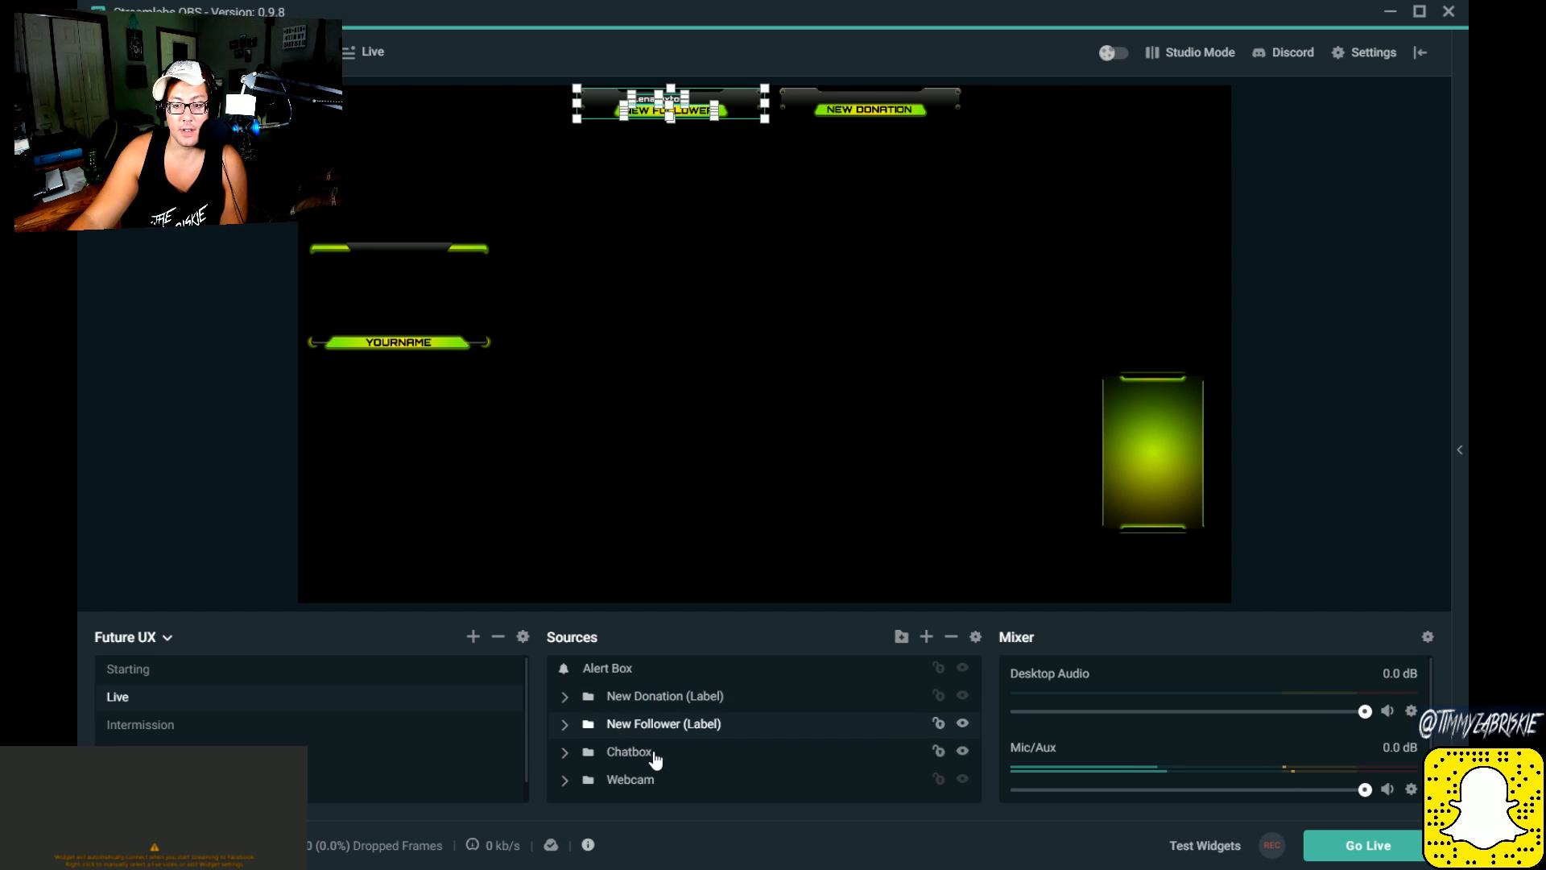
click(649, 753)
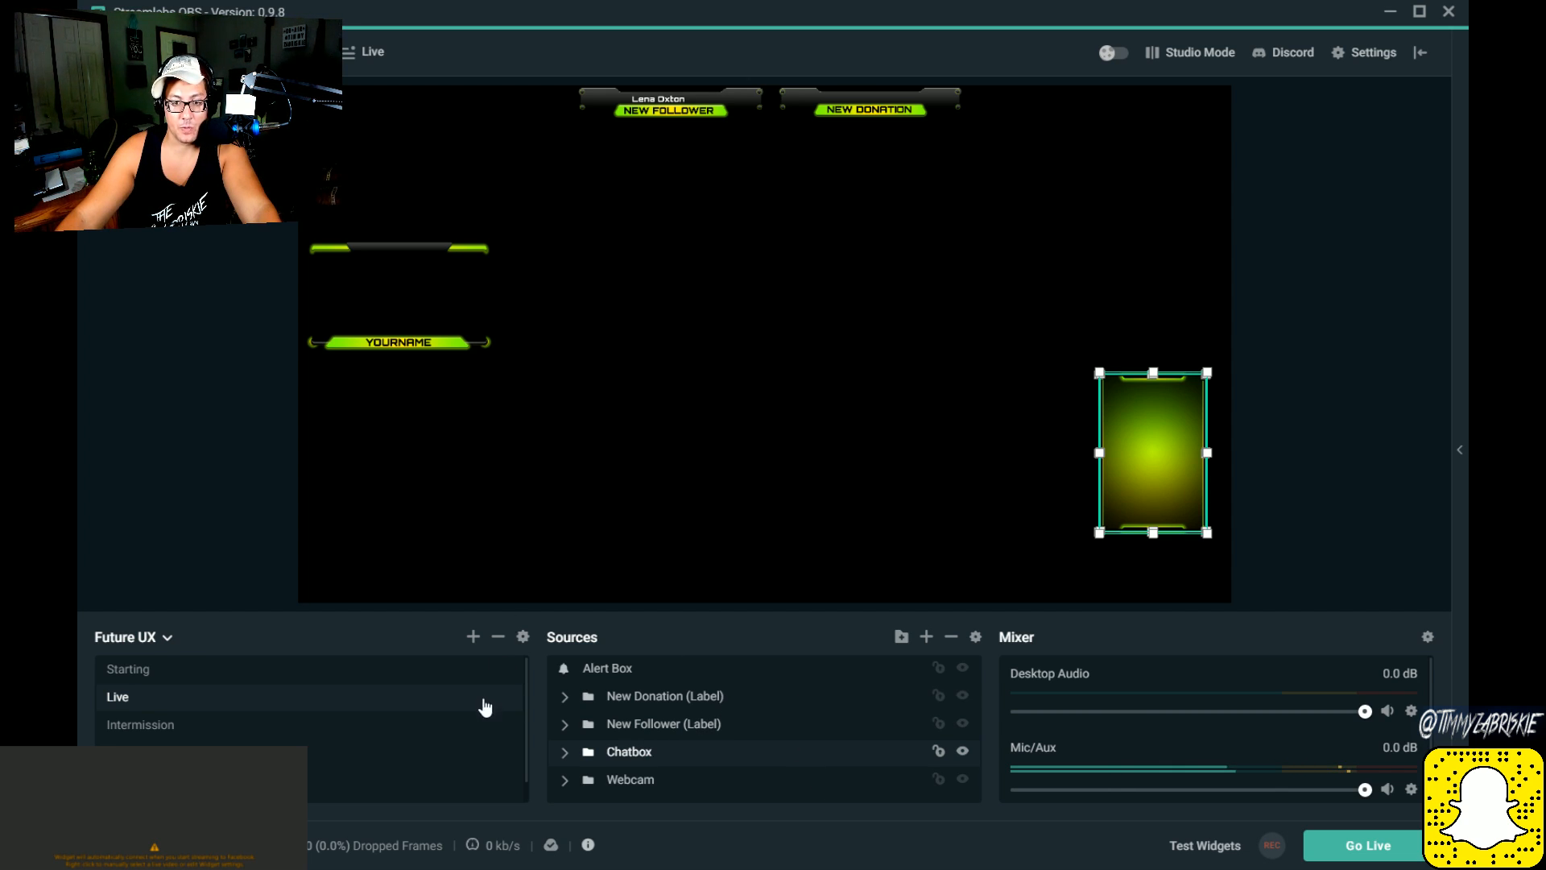
Step: Change the Yourname text in the Live scene's Webcam group to "Totally F'n Tombo"
click(386, 342)
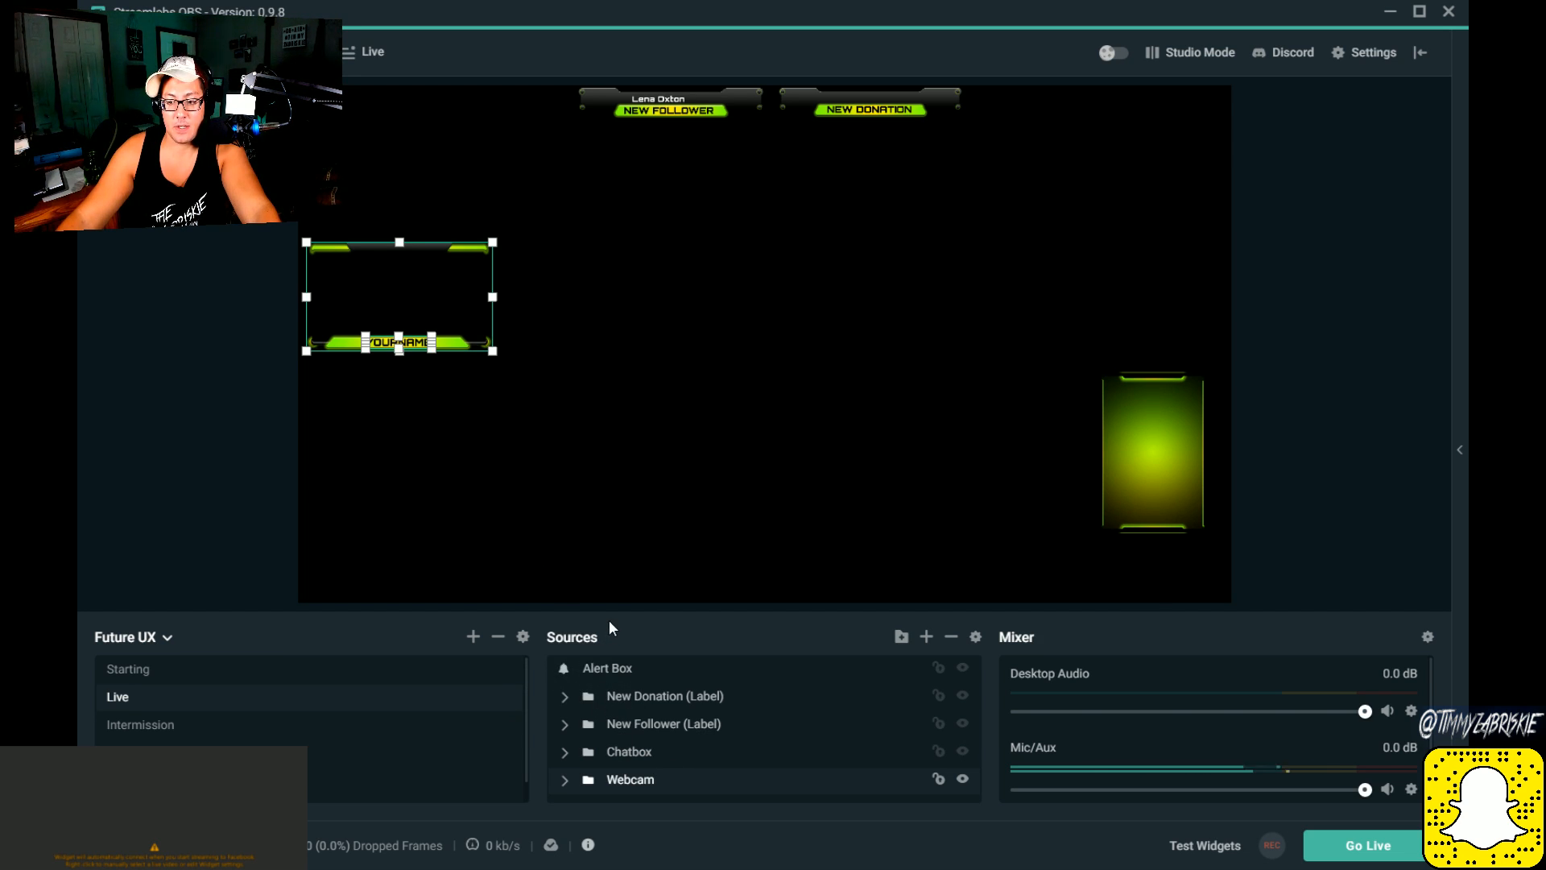
double_click(398, 343)
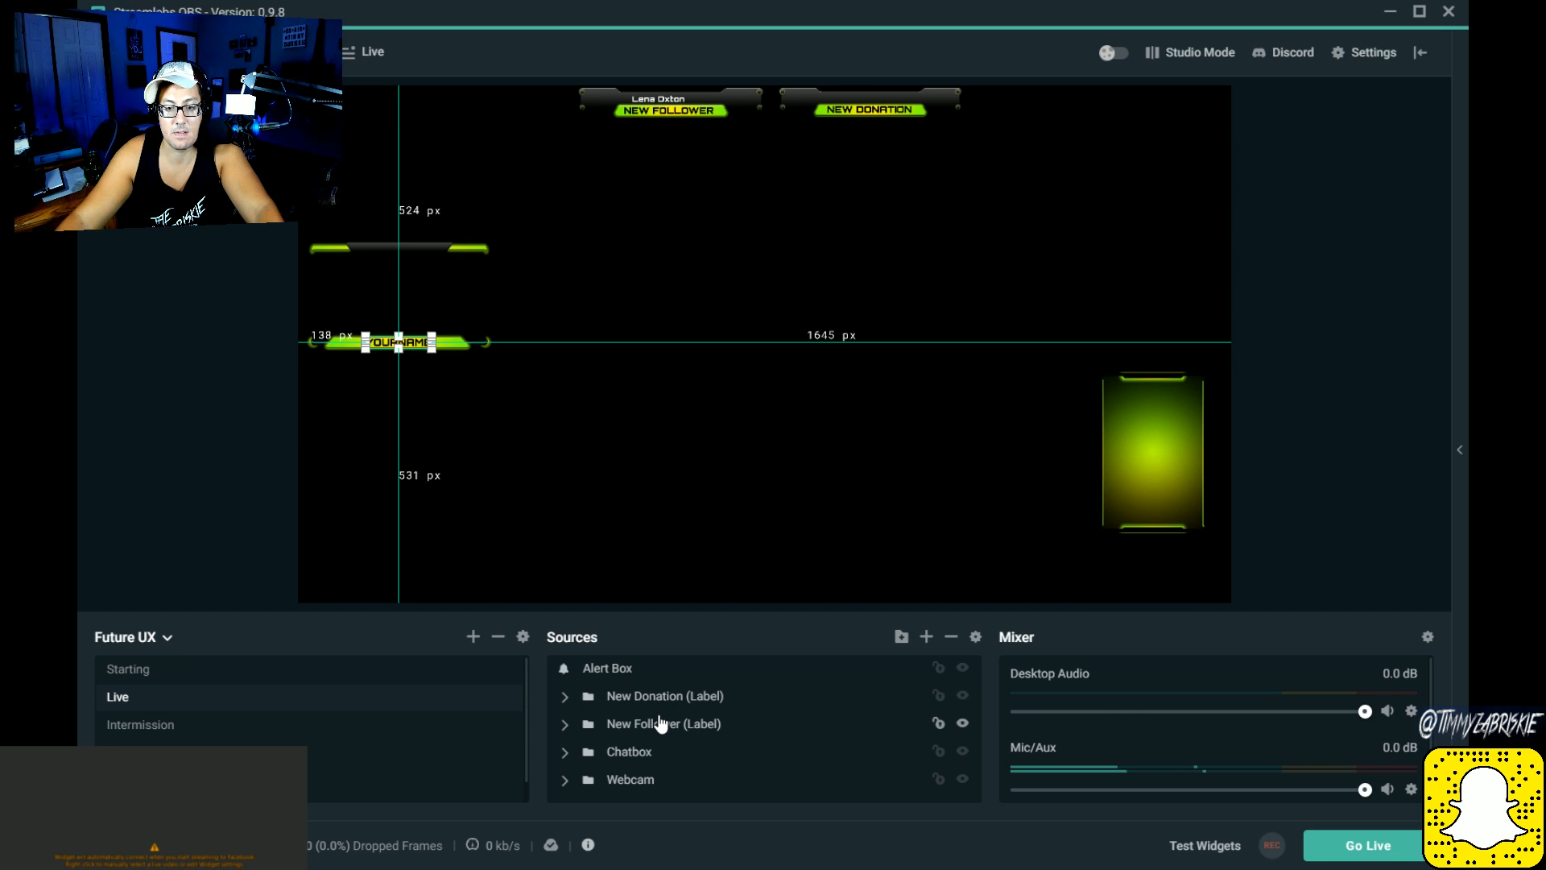
click(625, 785)
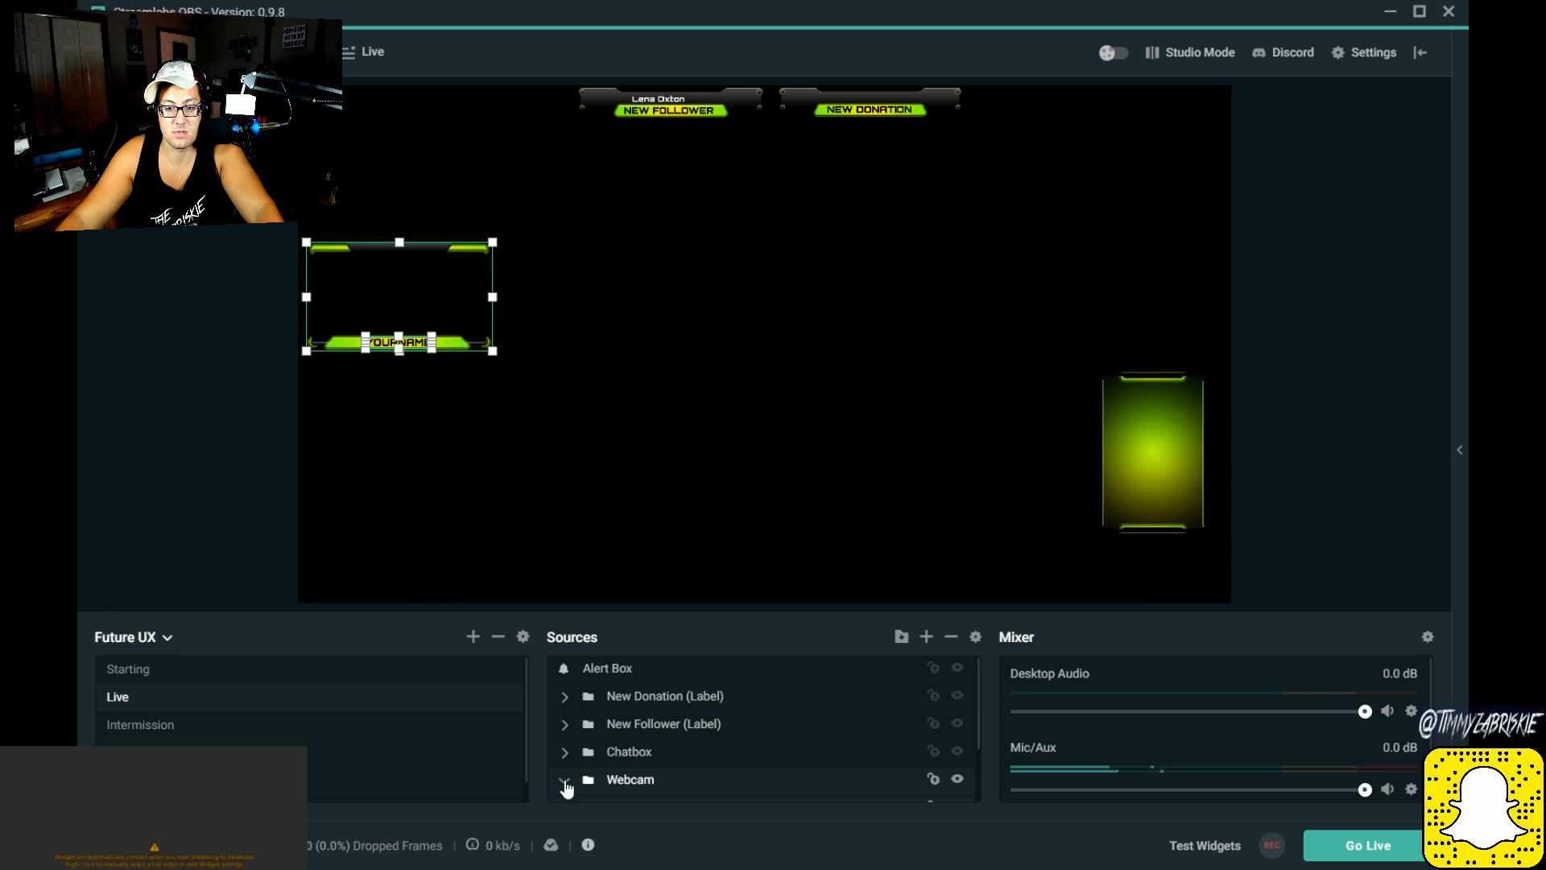
click(566, 781)
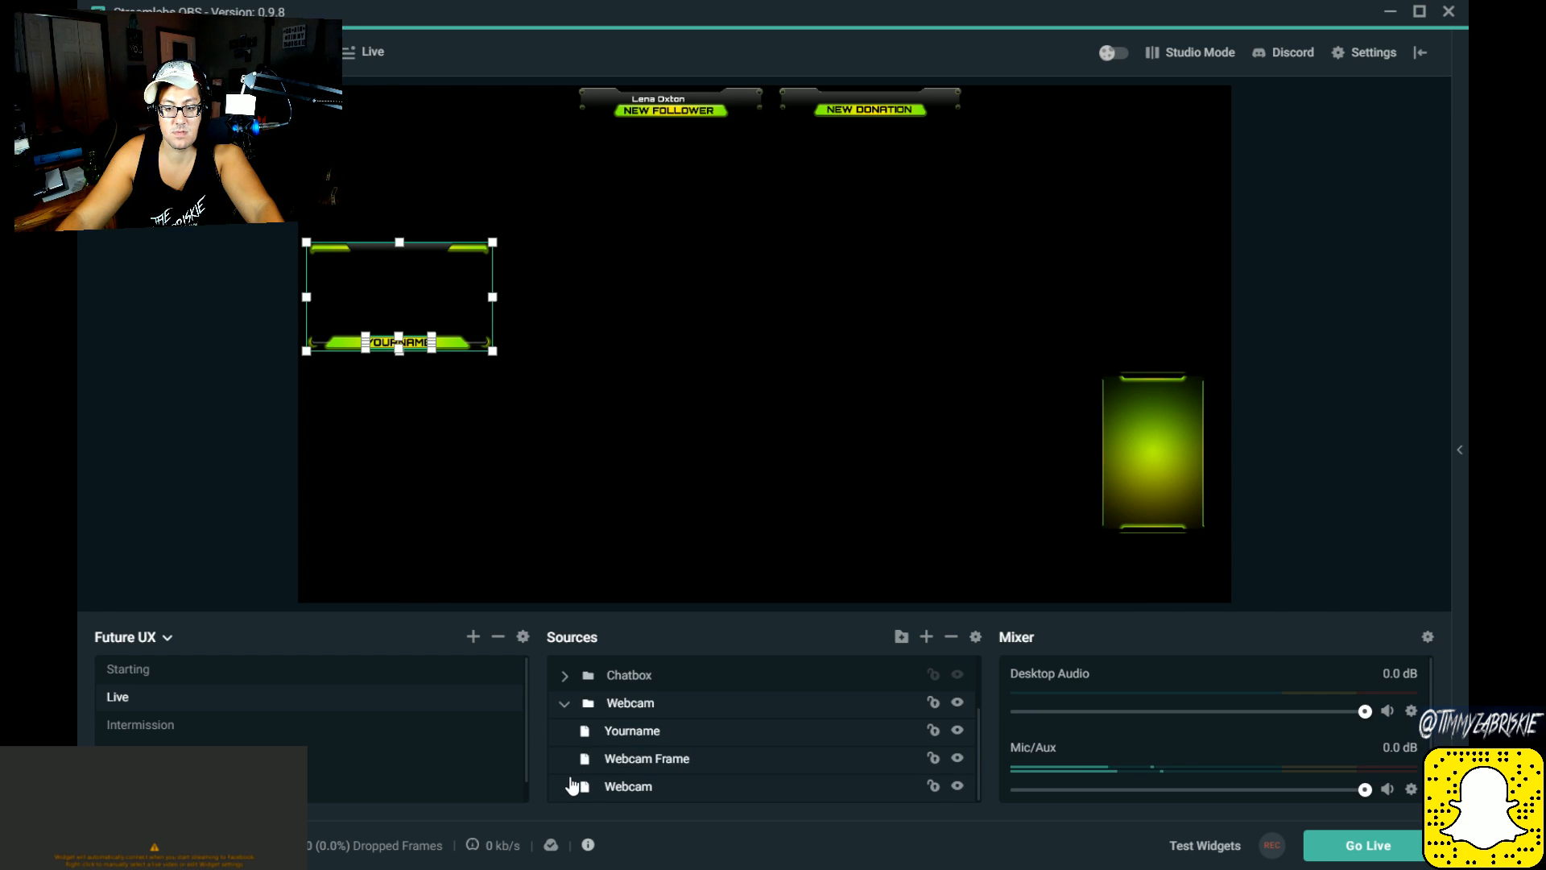
click(631, 732)
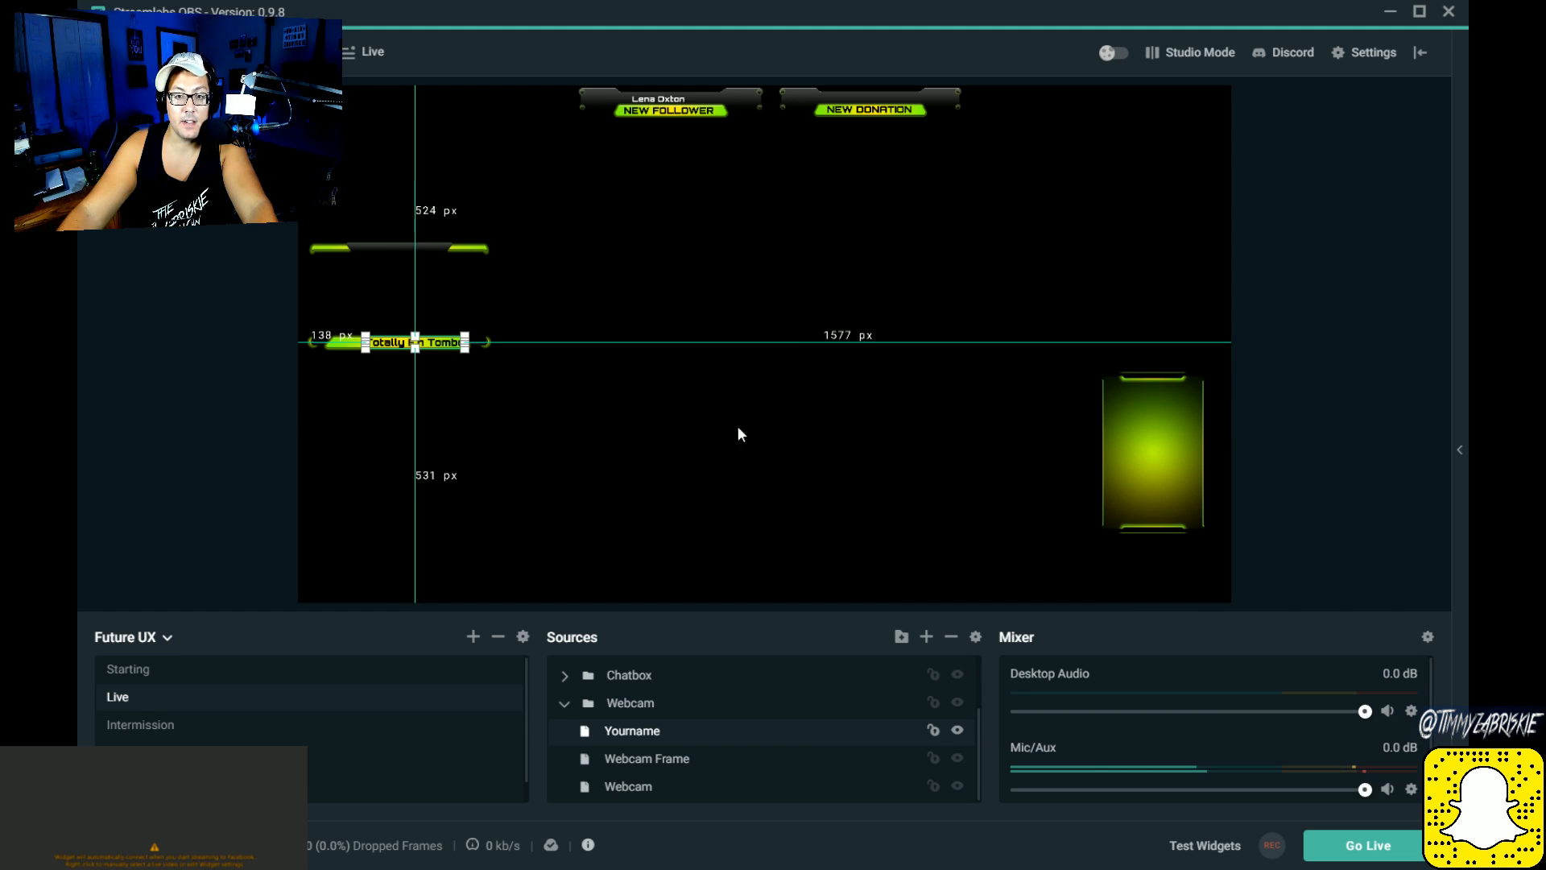
click(501, 419)
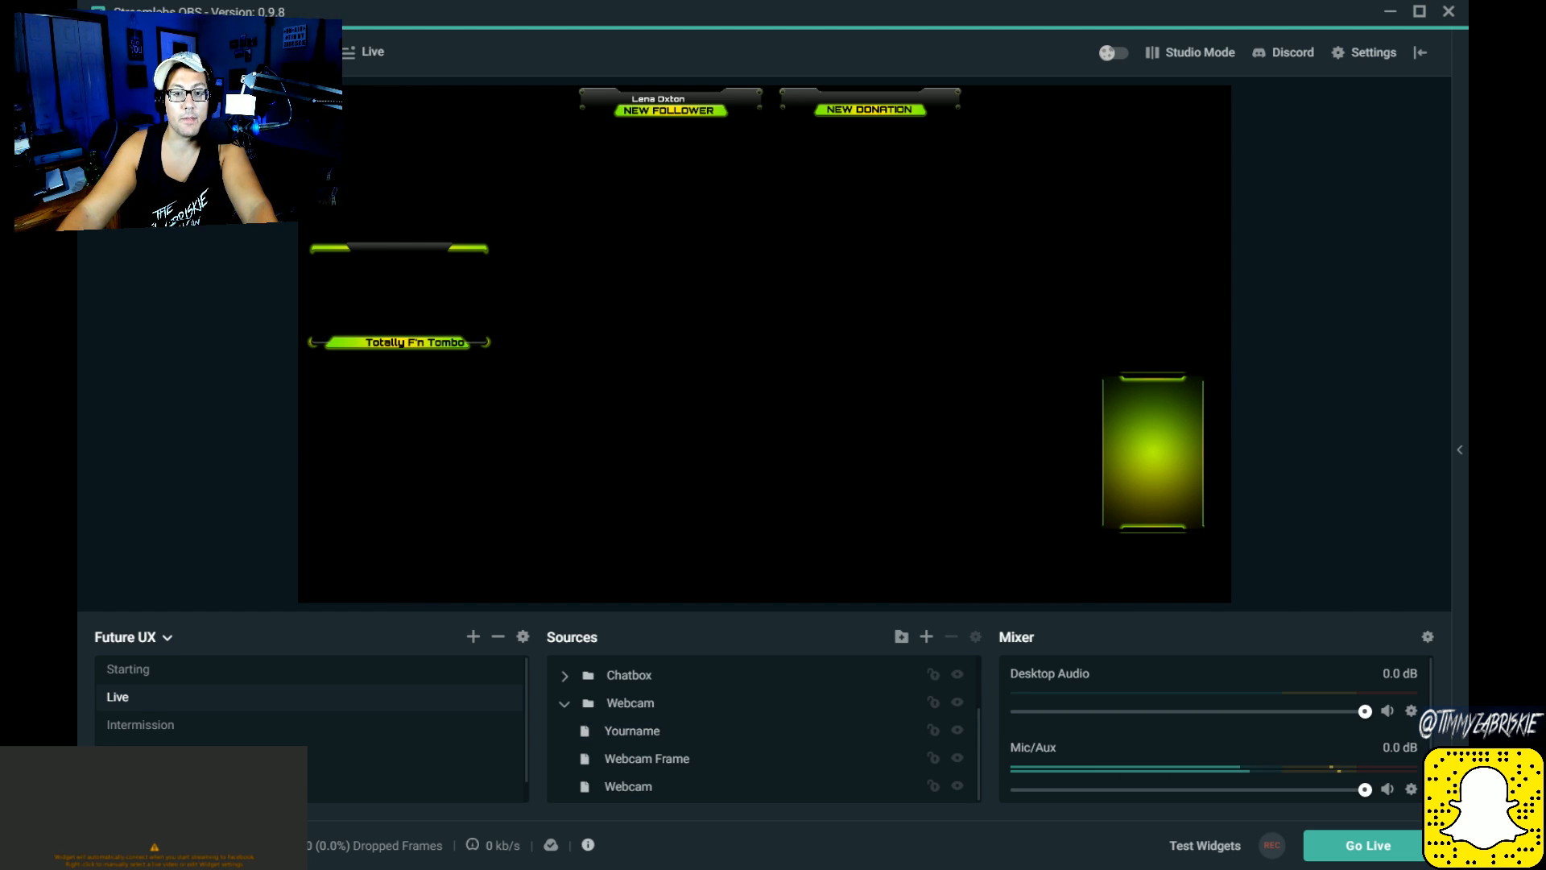
Step: Shift the webcam overlay so its name text sits about 154 px from the canvas's left edge and 534 px from its top, and select the Webcam source
drag(400, 296, 408, 302)
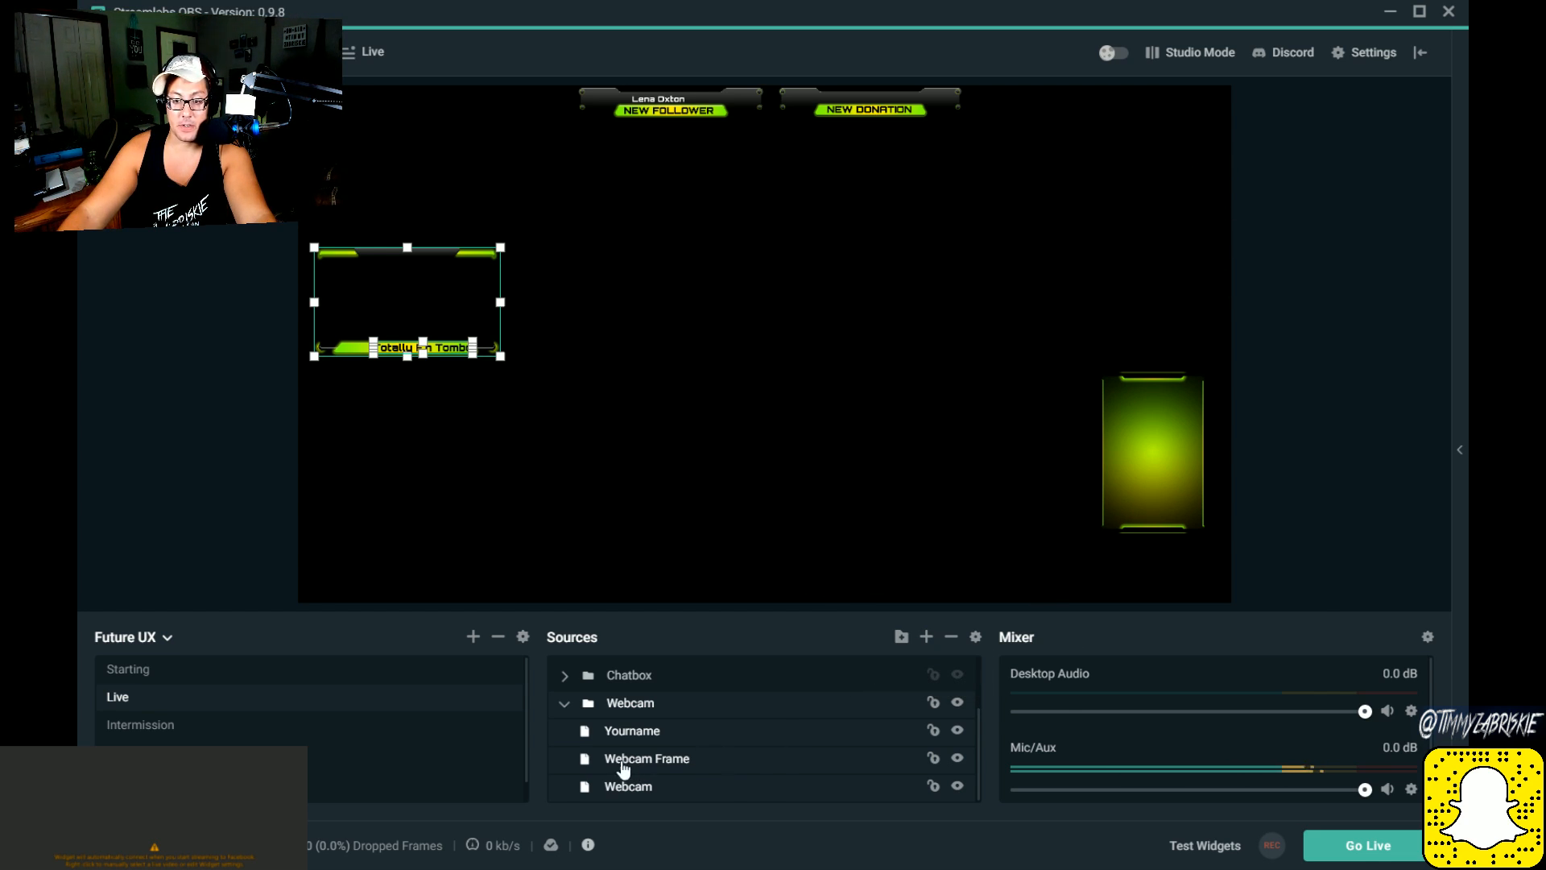
click(651, 744)
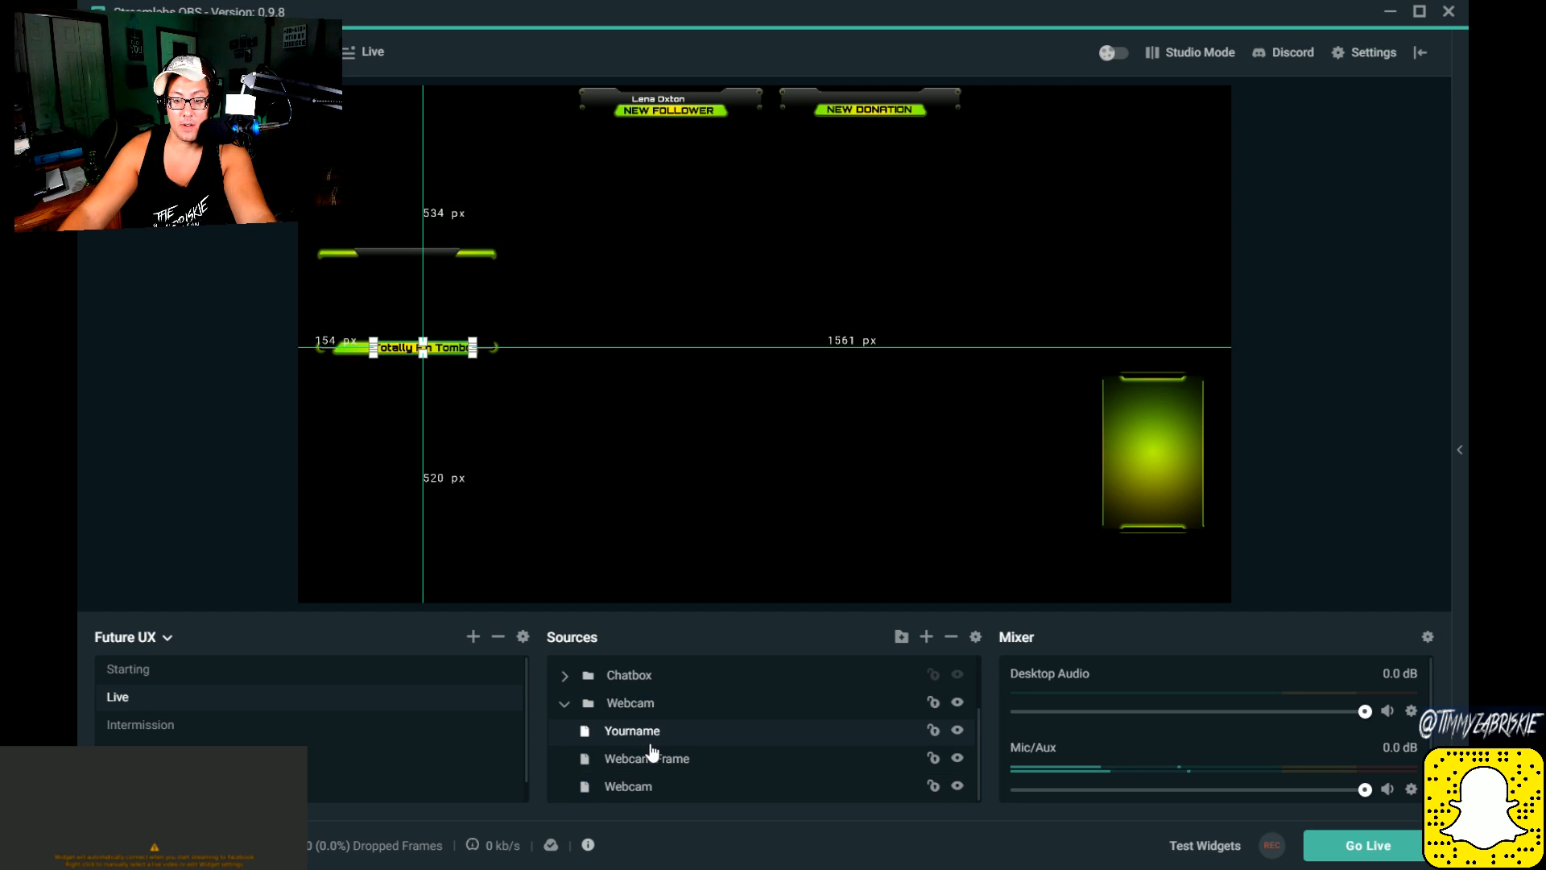
click(699, 796)
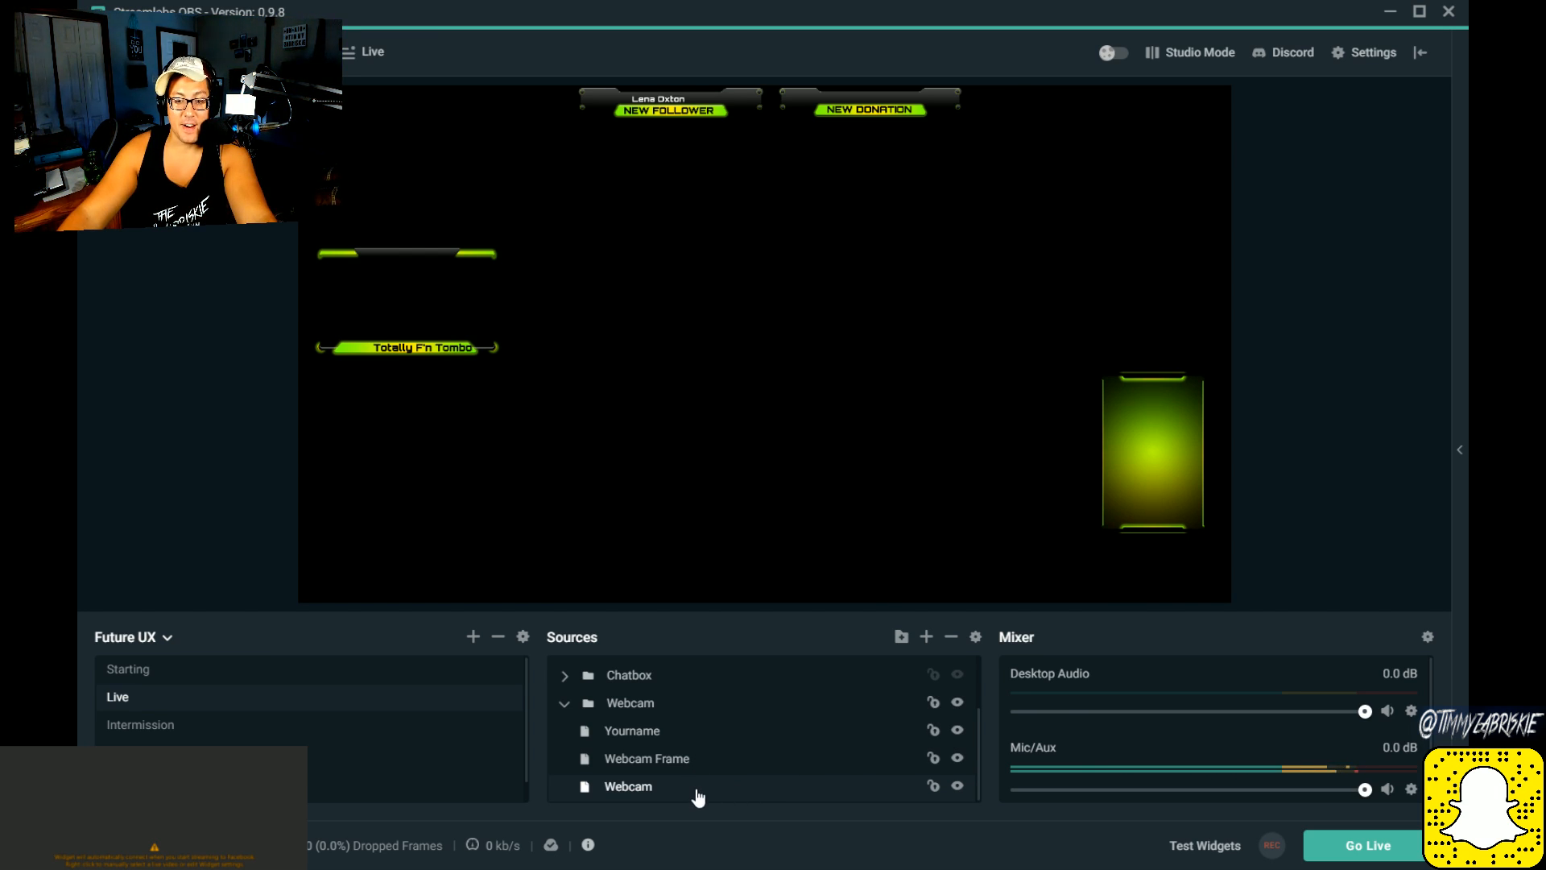
scroll(695, 778, up, 1)
scroll(696, 778, down, 1)
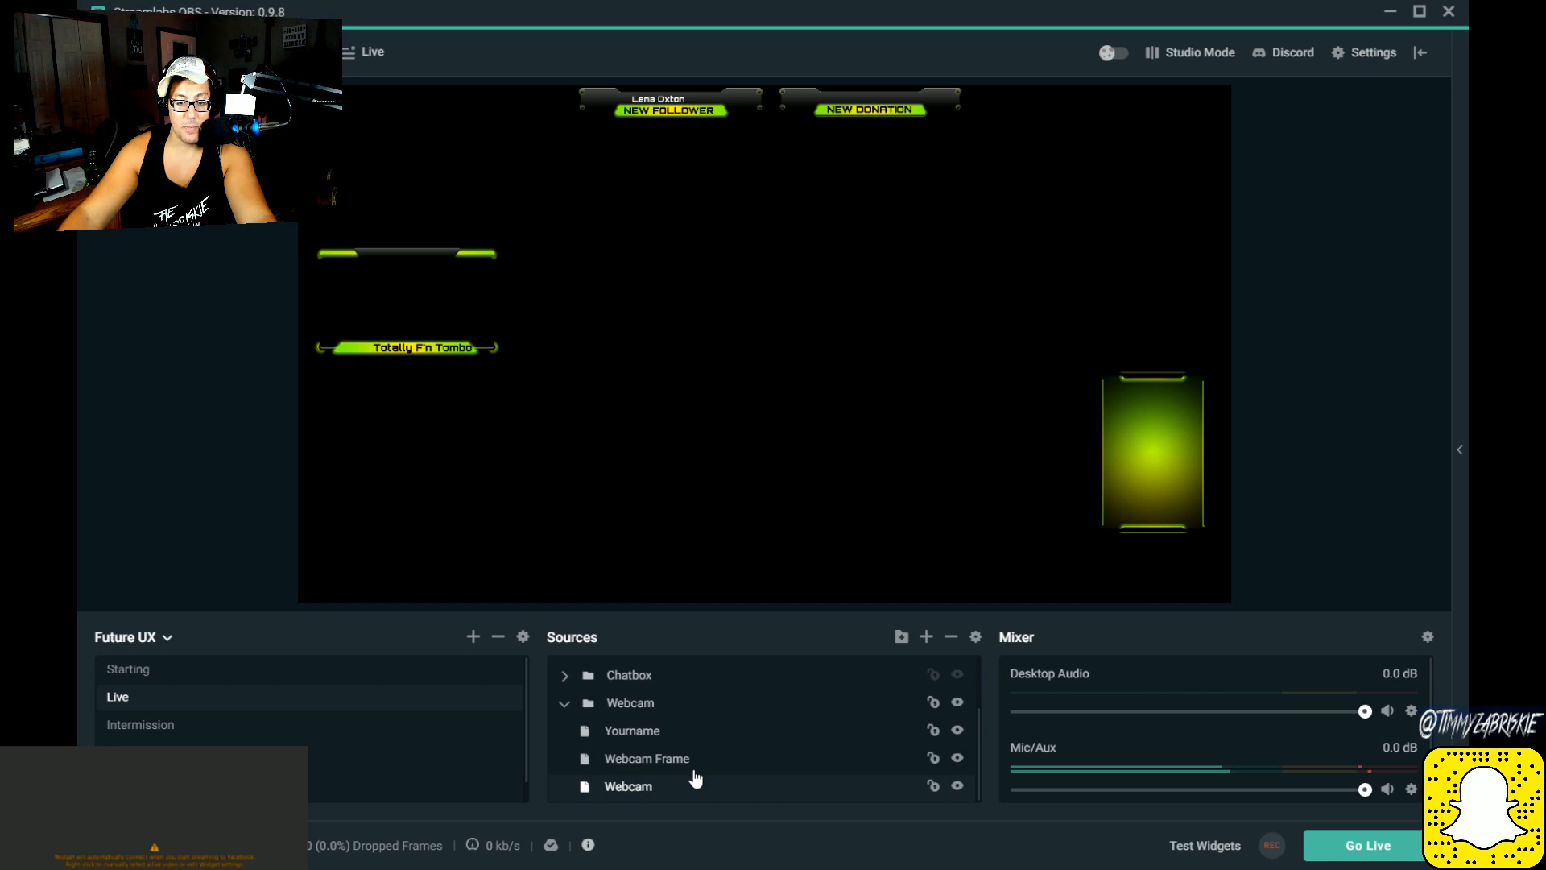
click(653, 791)
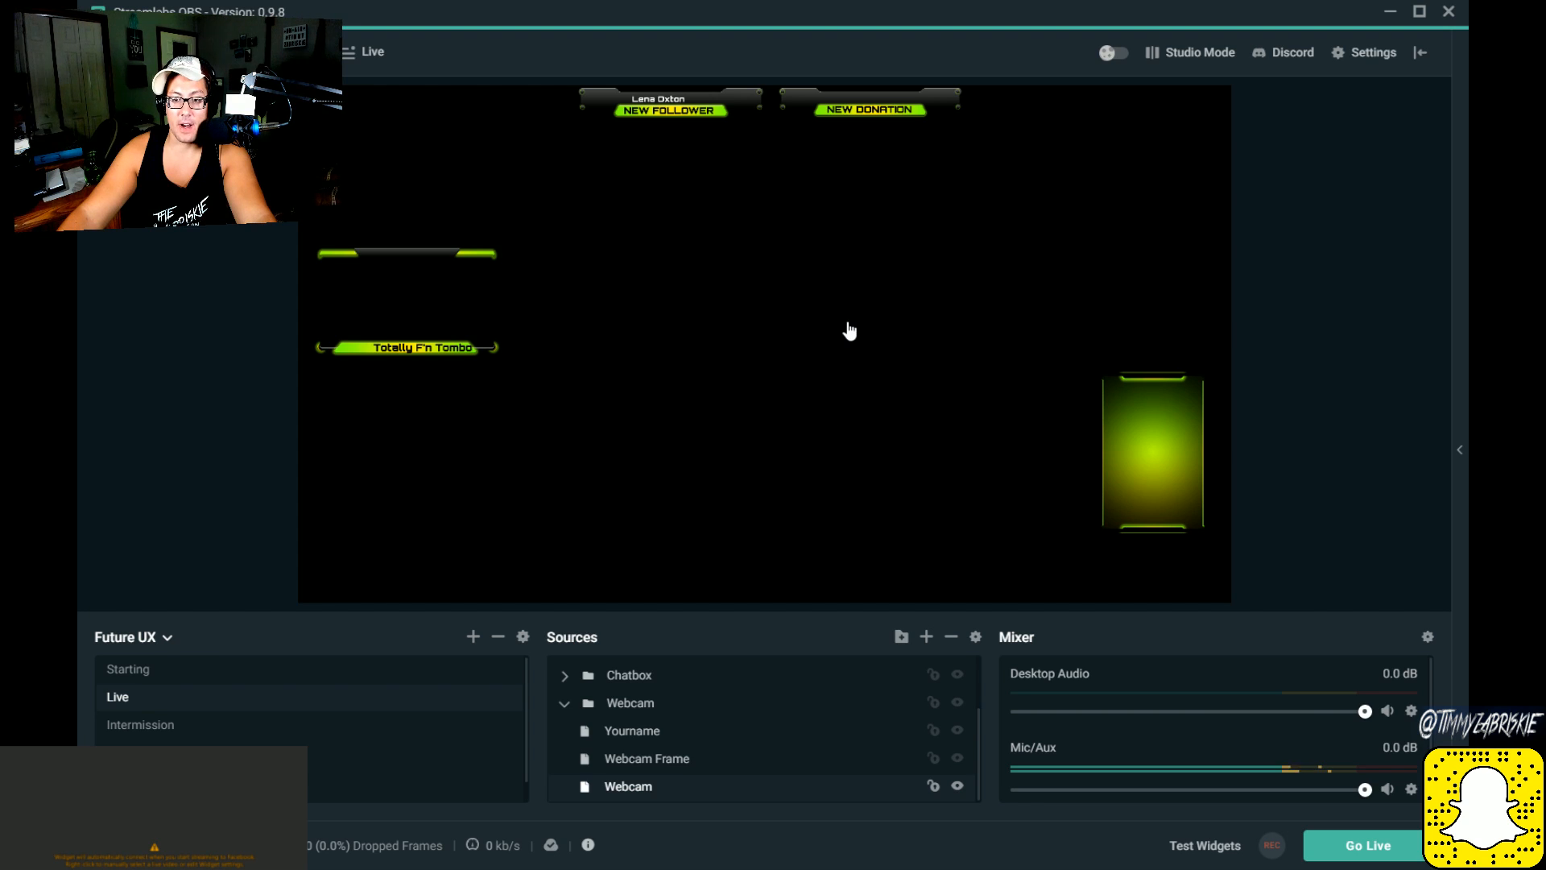
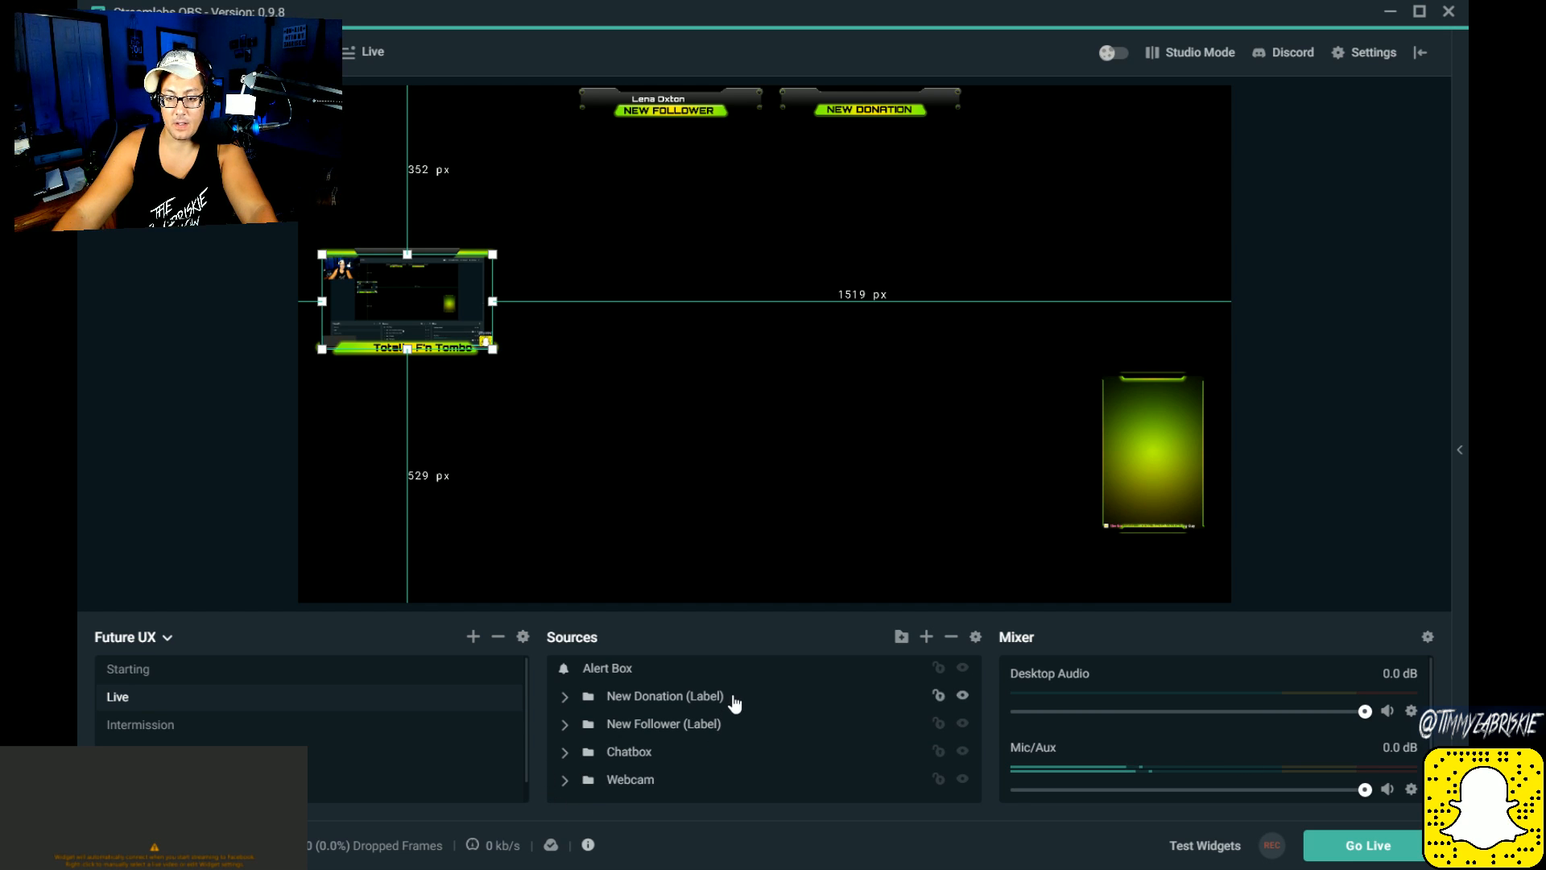
Step: Expand the Live scene's Chatbox group and inspect its Chat Backer, Chat Box and Chatbox Frame sources
click(651, 755)
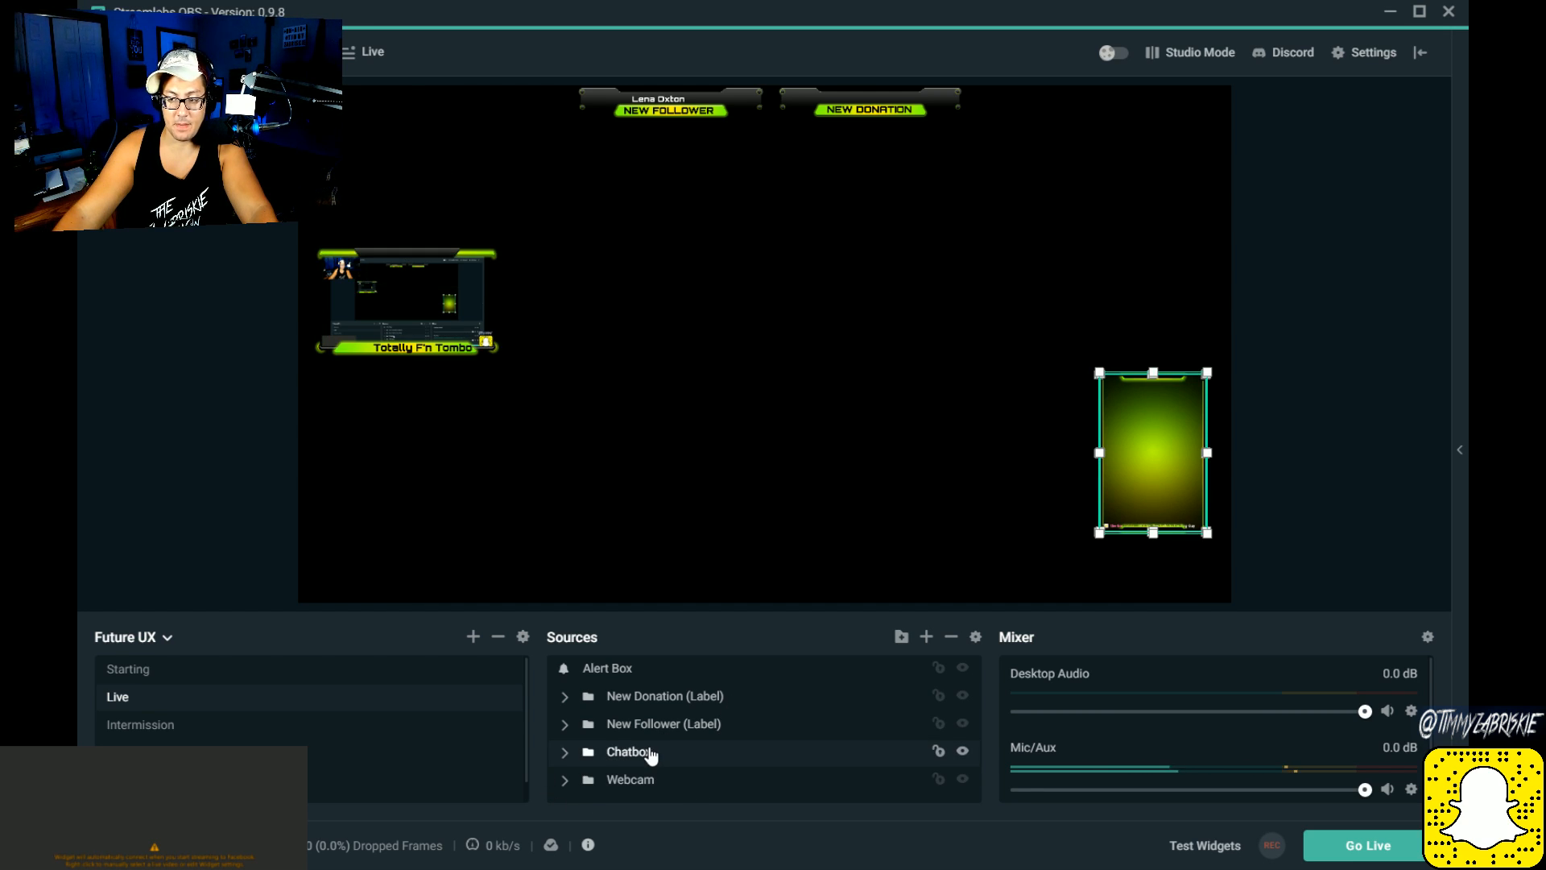
click(564, 752)
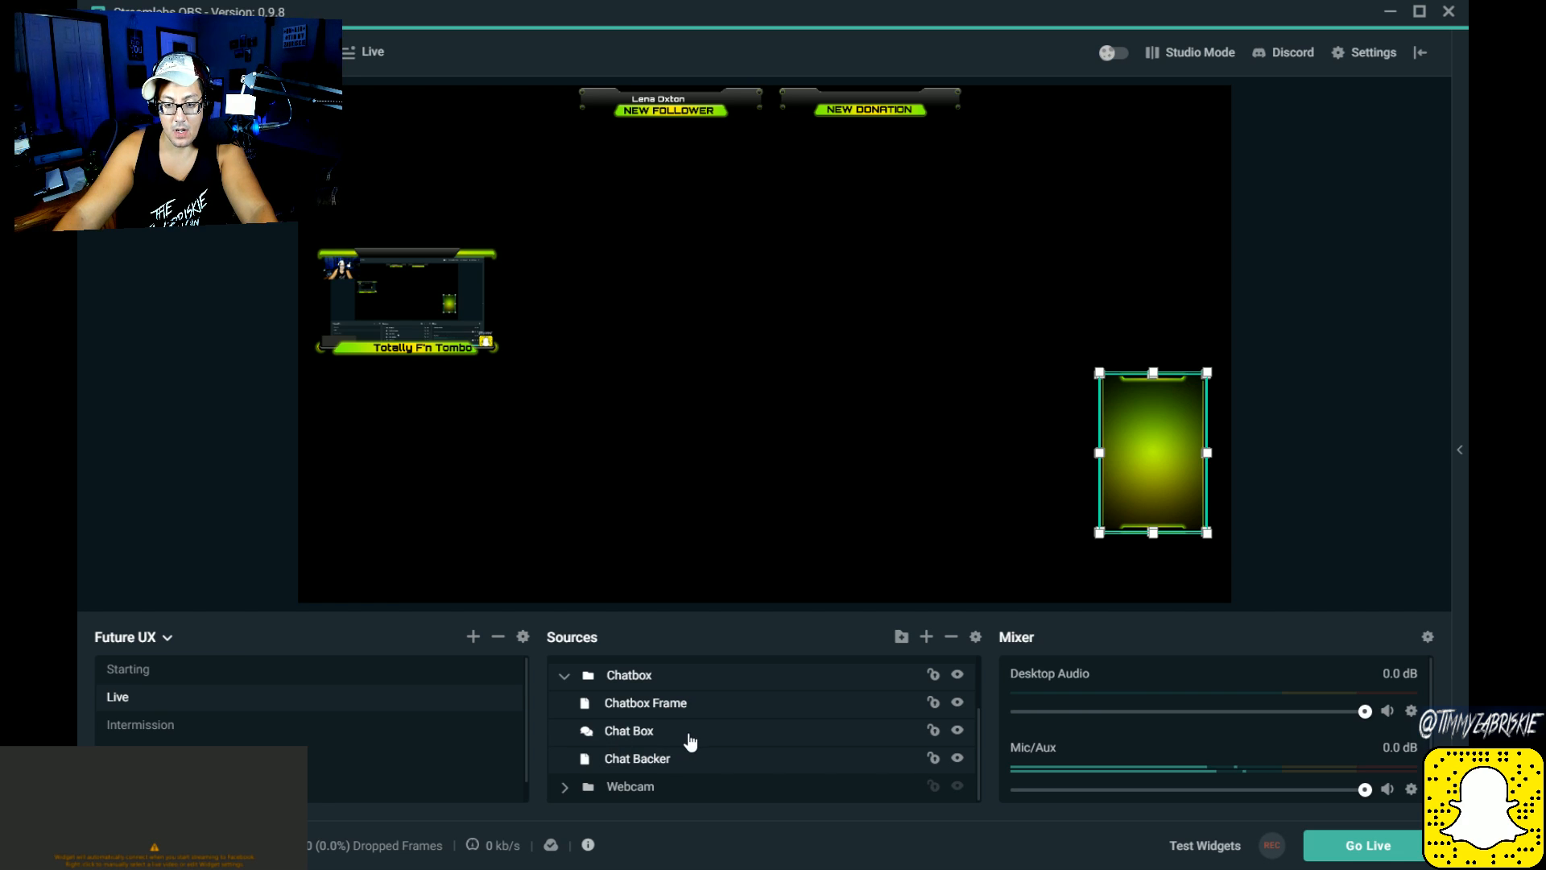
click(626, 759)
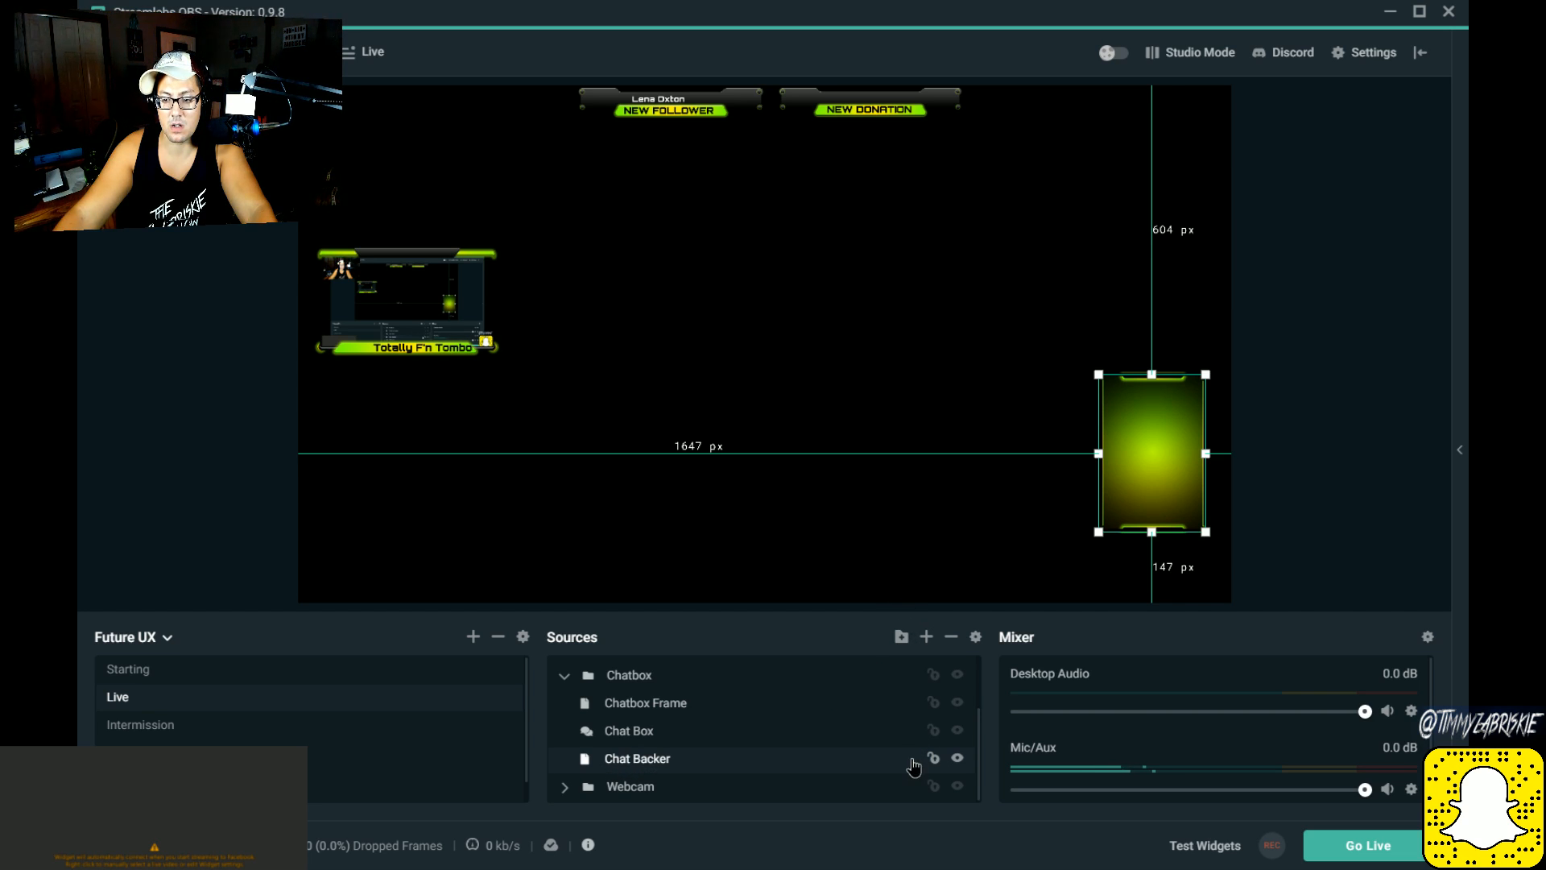
click(628, 730)
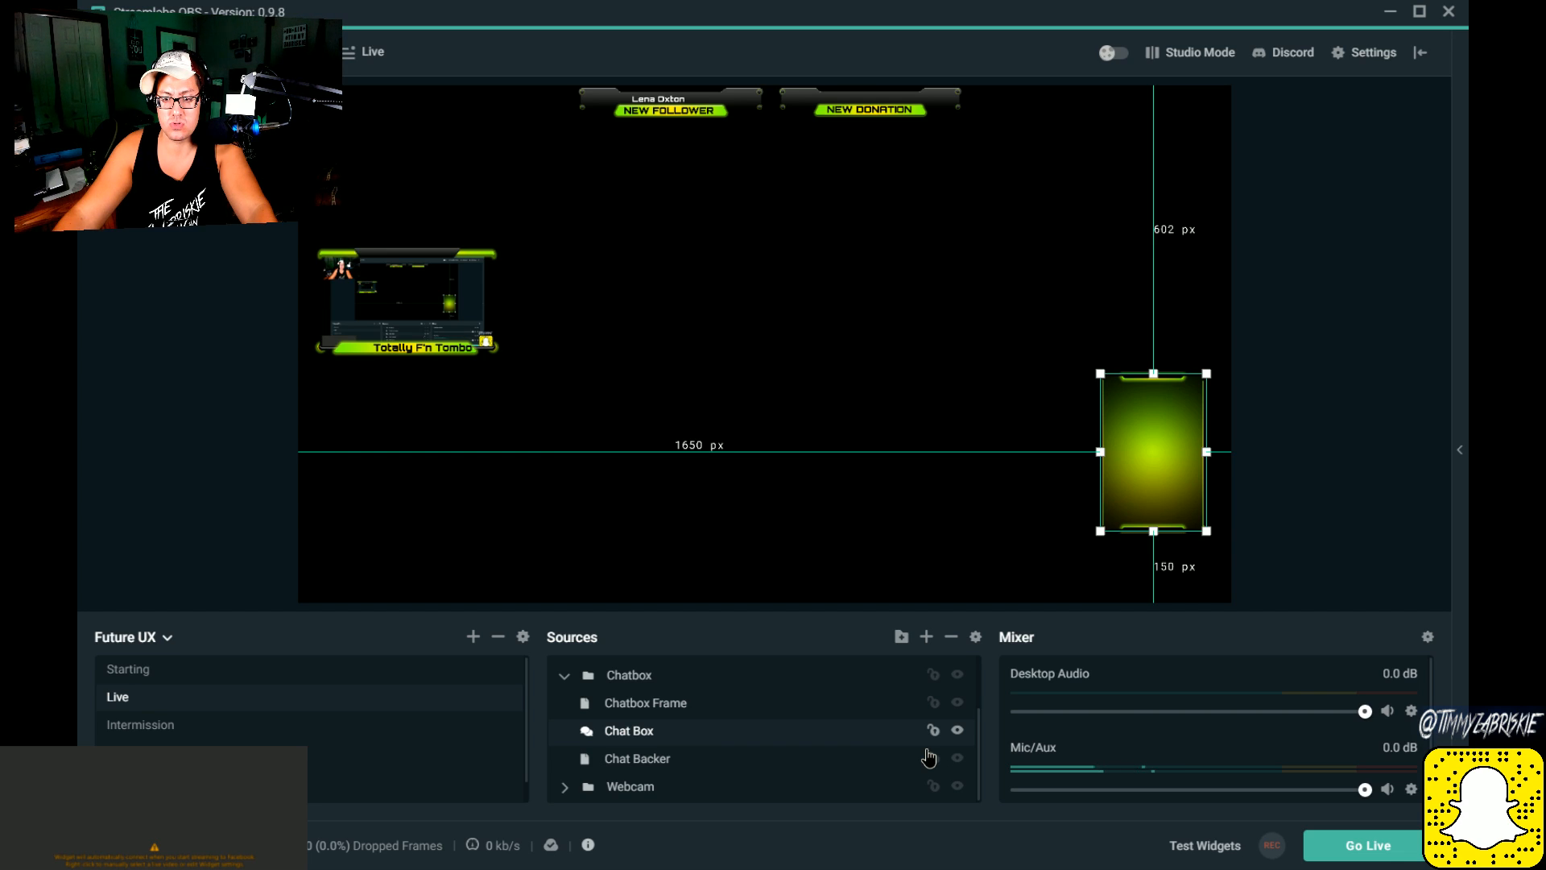
click(676, 703)
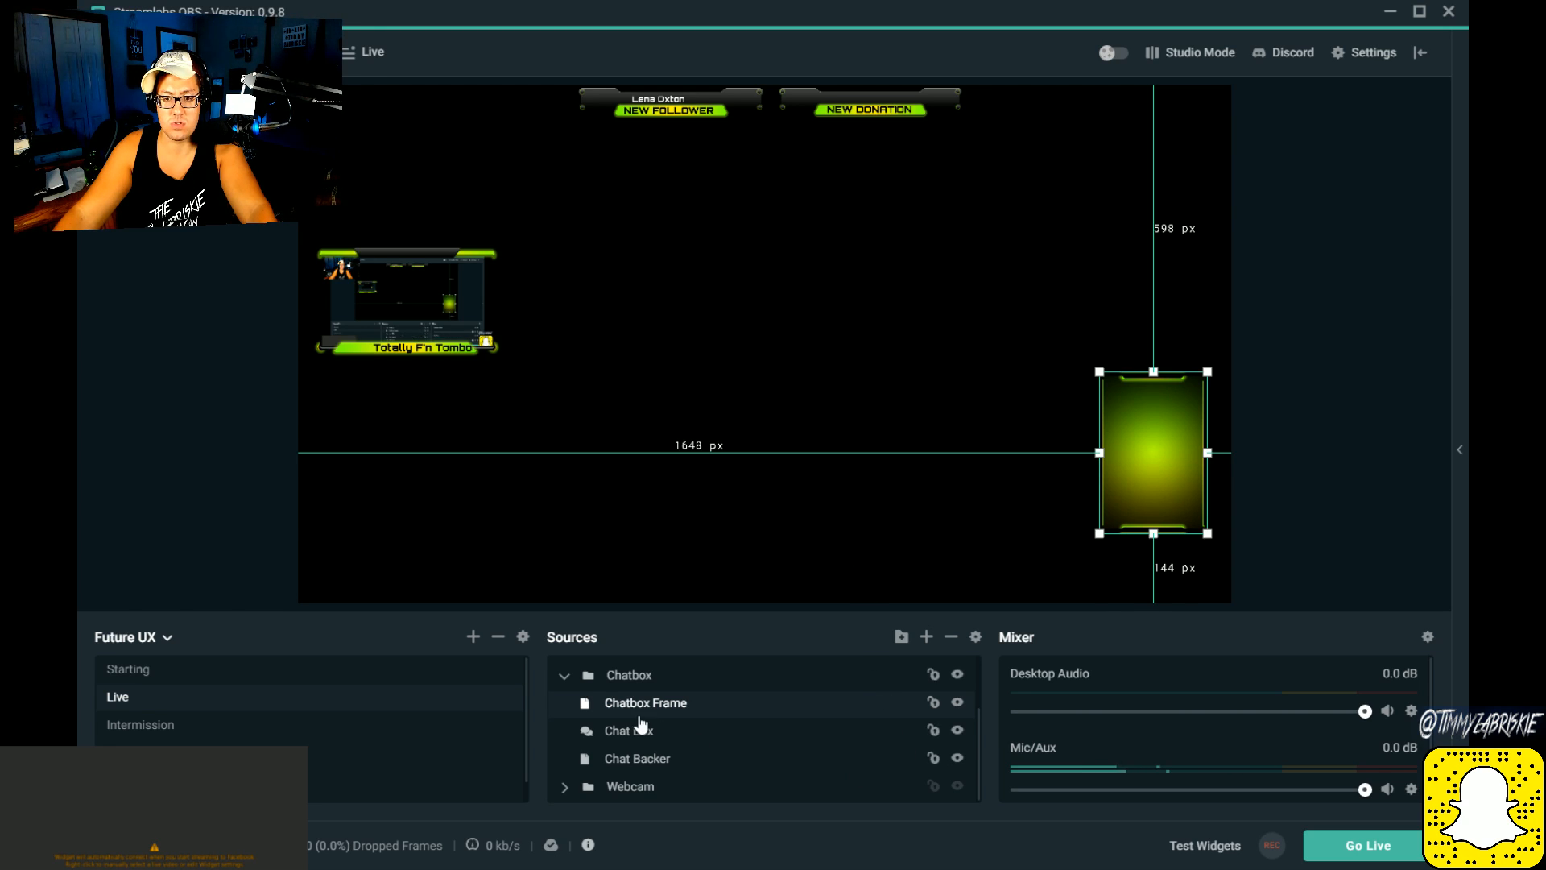
Step: Review the New Donation and New Follower label groups and the Chatbox group's sources, and select the Chat Box source
scroll(640, 725, up, 2)
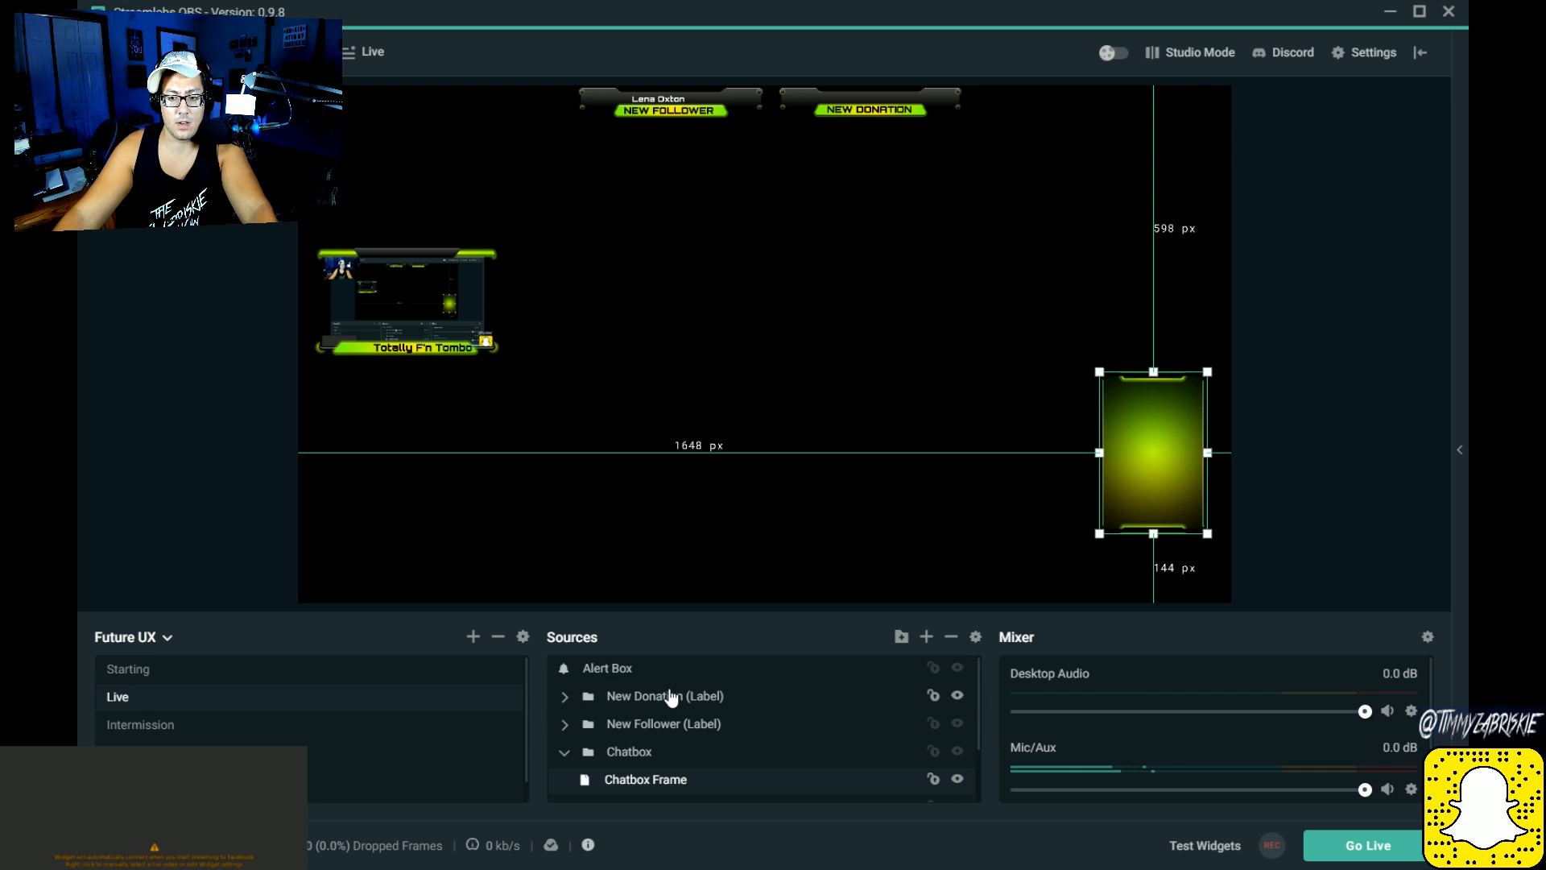
click(671, 696)
click(694, 726)
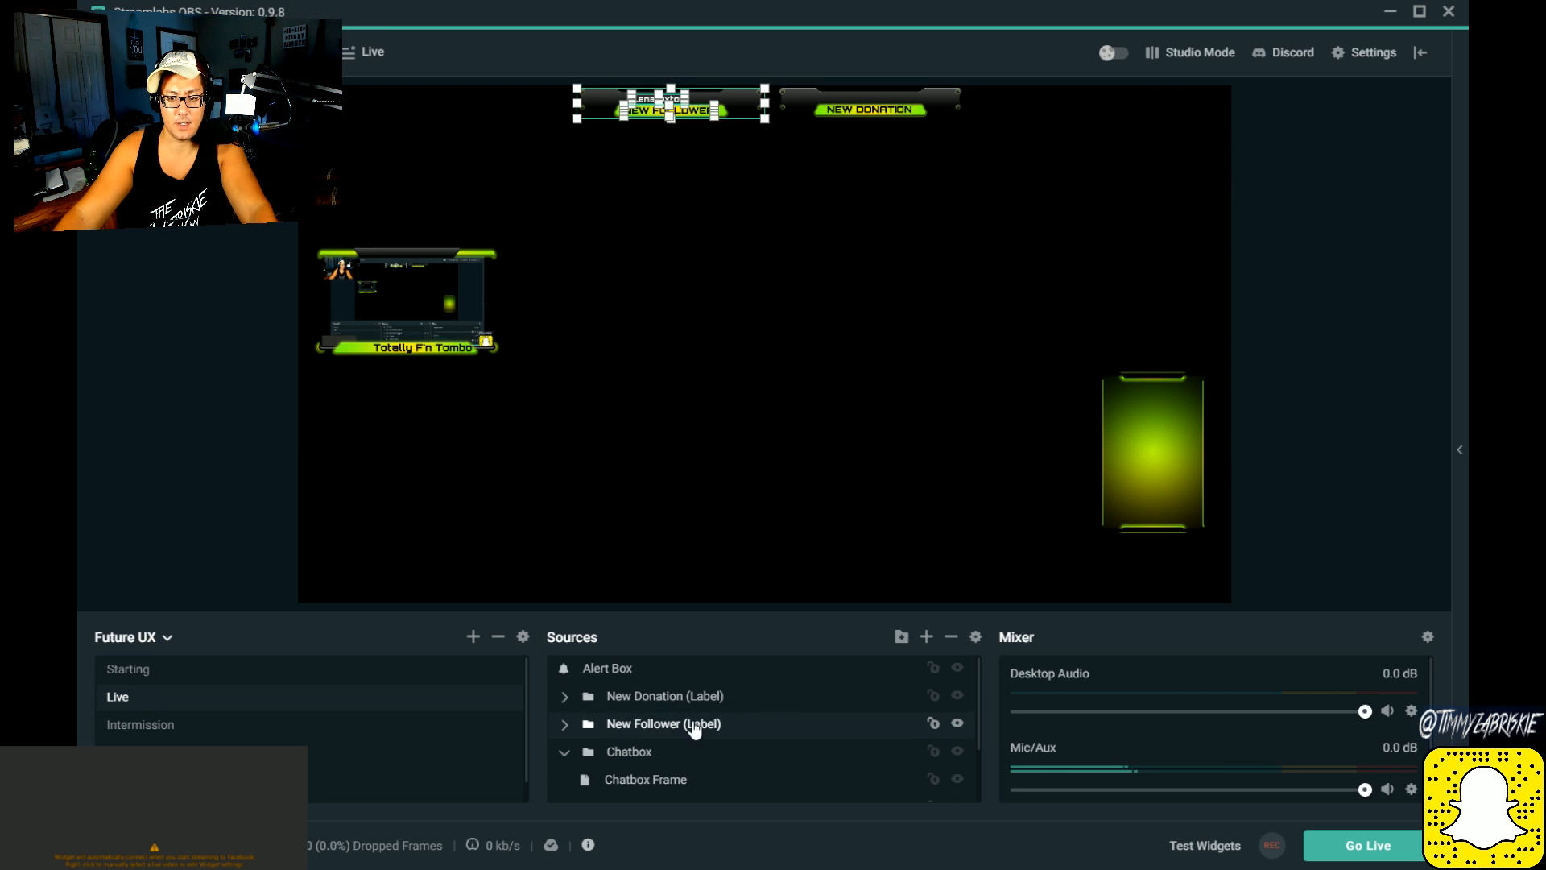
click(666, 753)
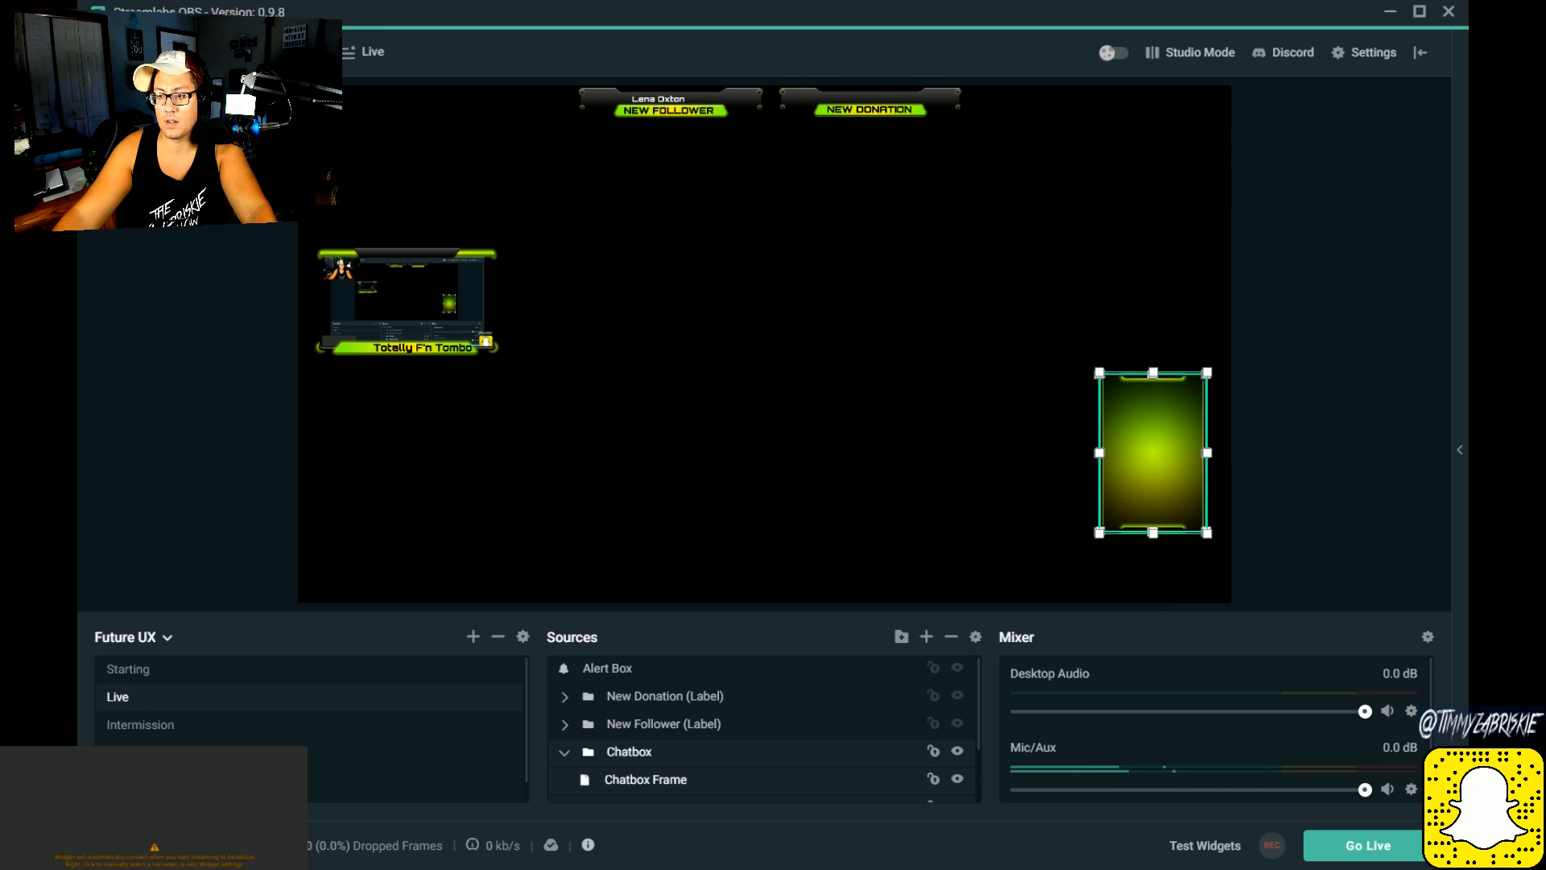
scroll(694, 766, down, 1)
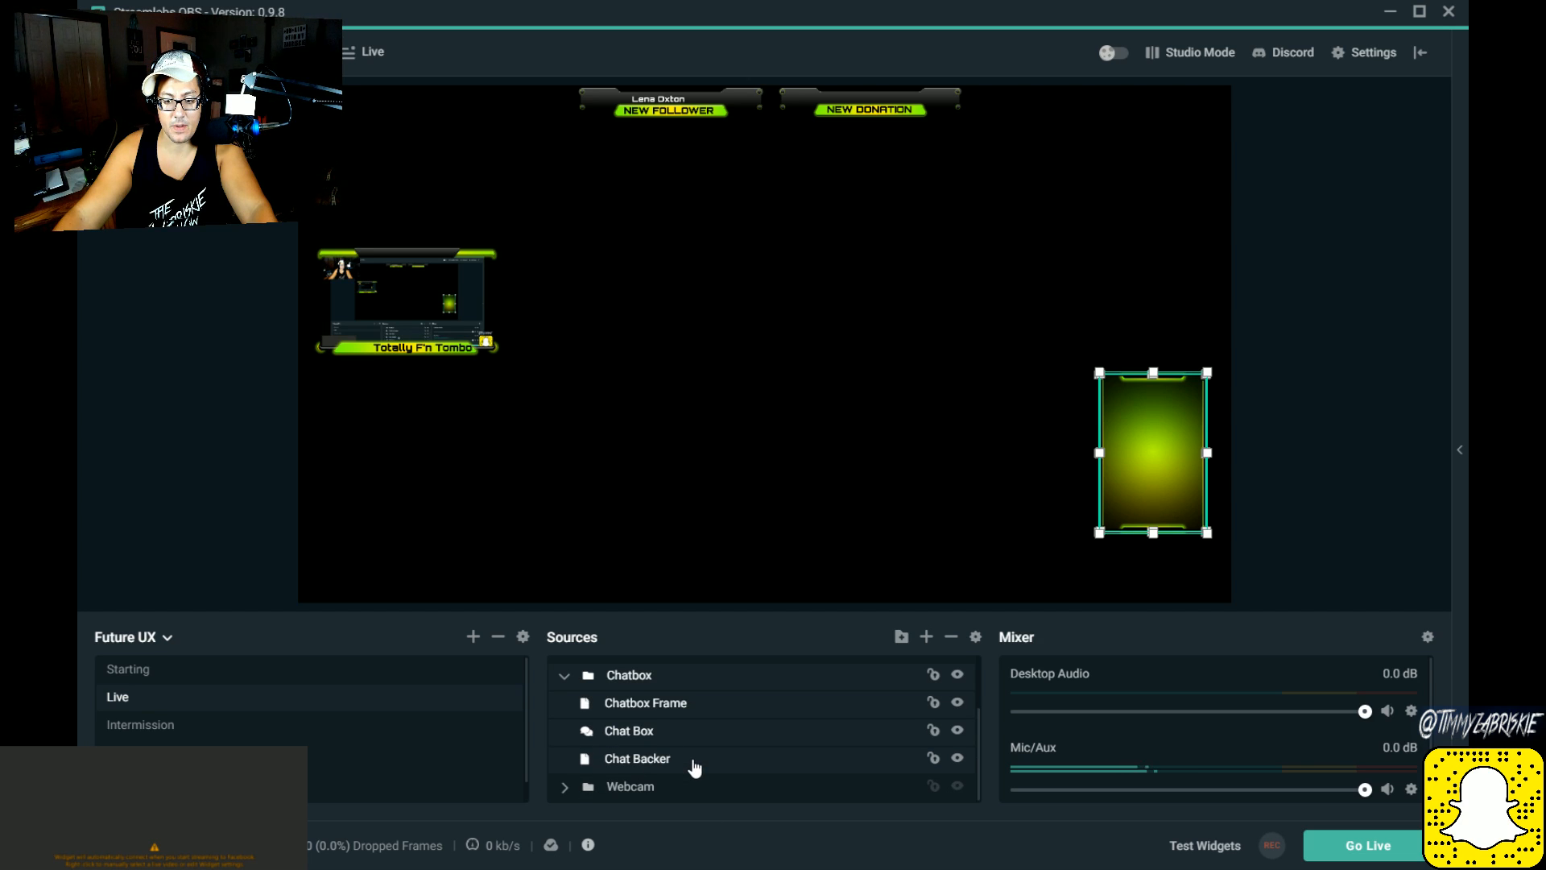
scroll(628, 751, up, 1)
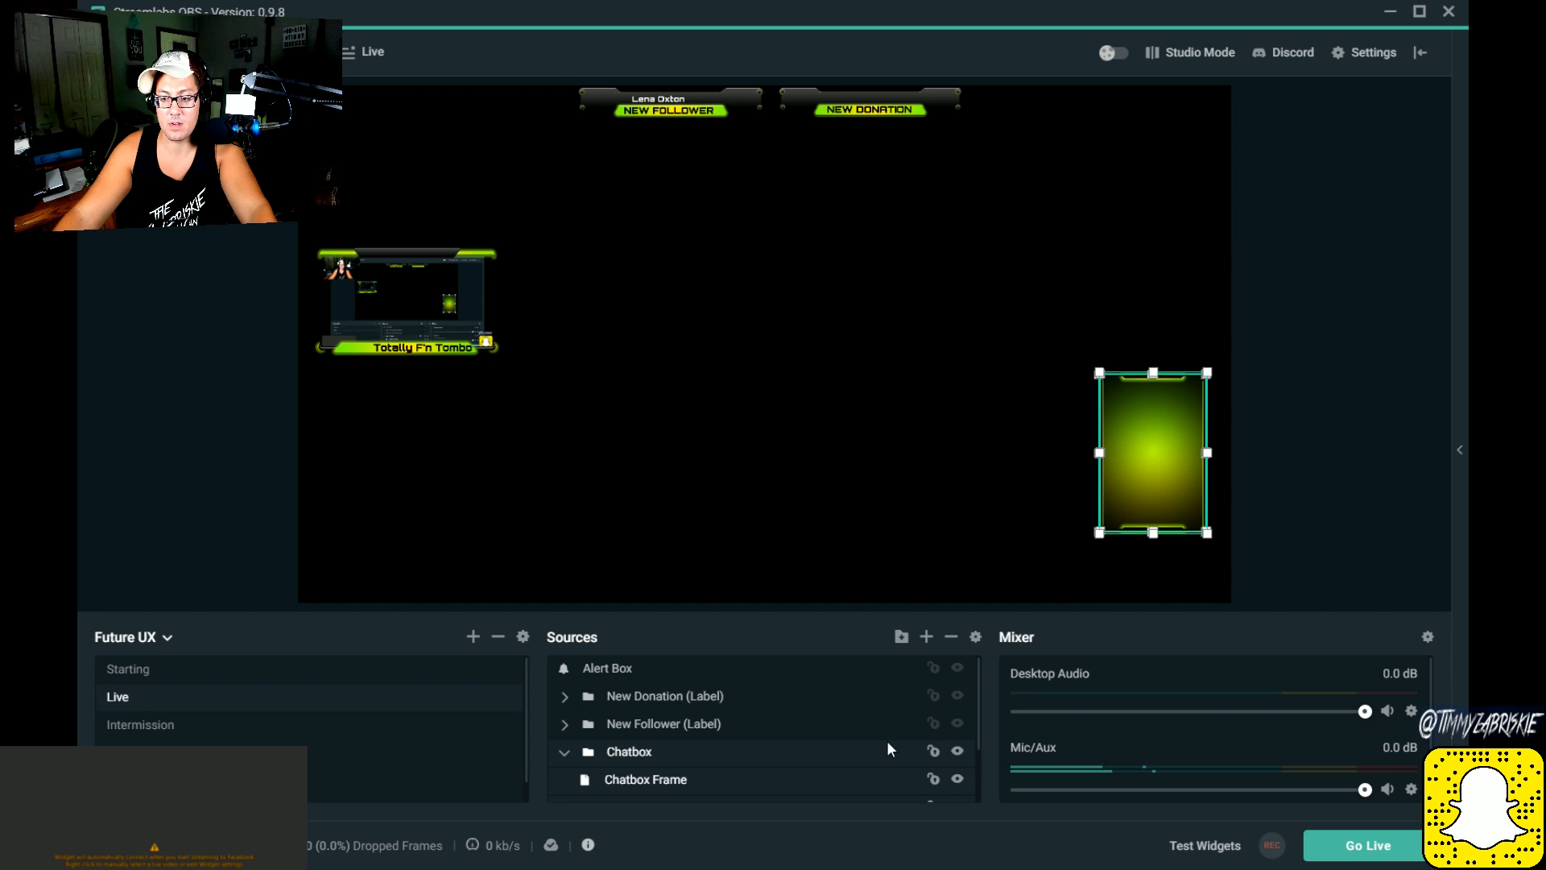
scroll(739, 773, down, 1)
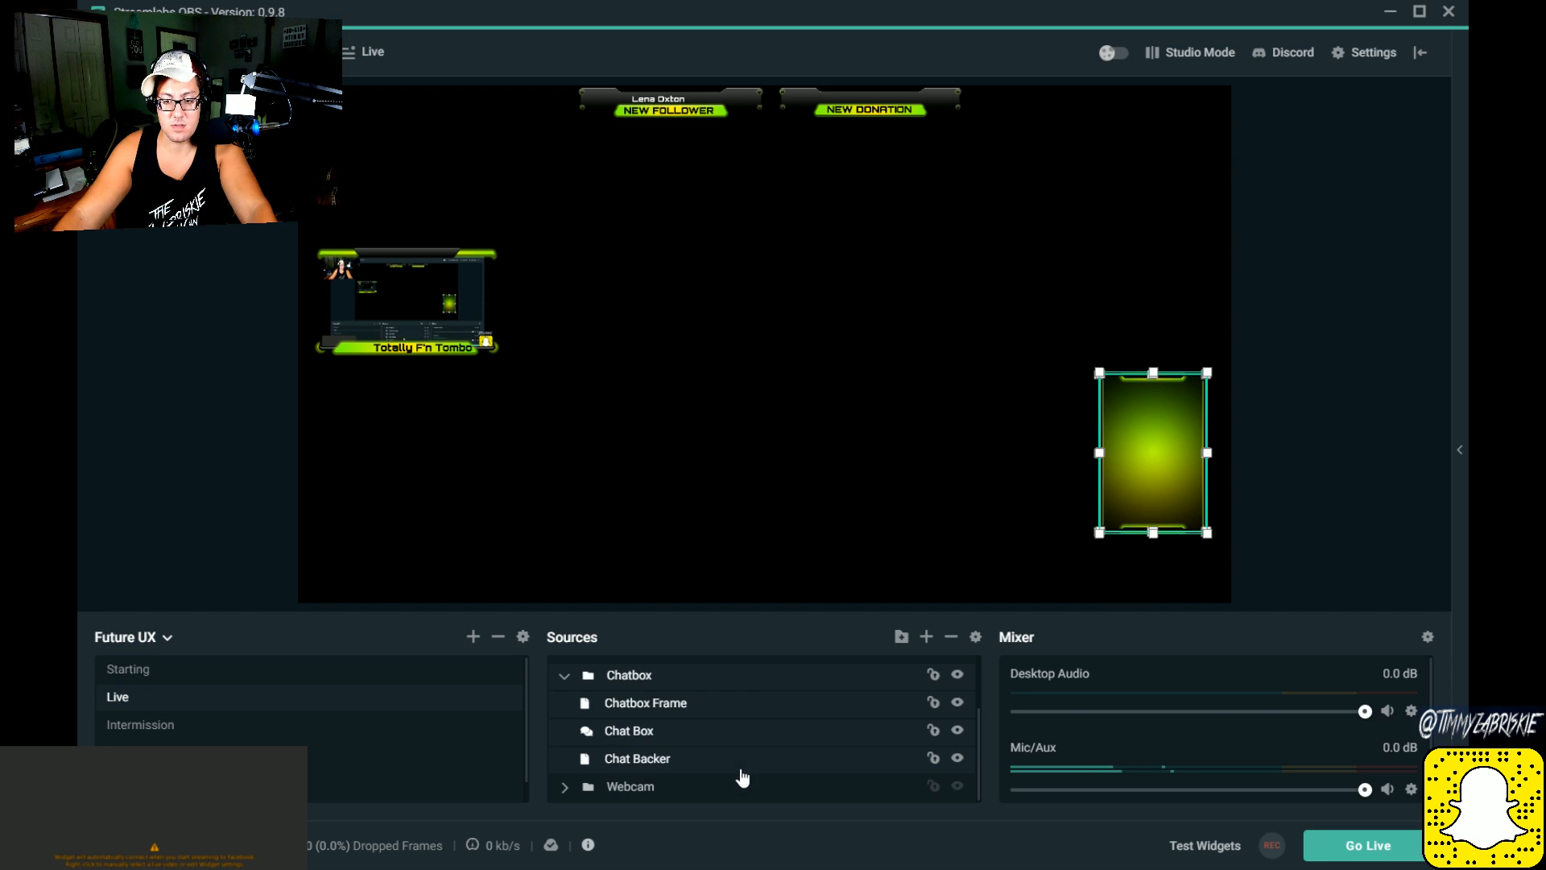
click(680, 712)
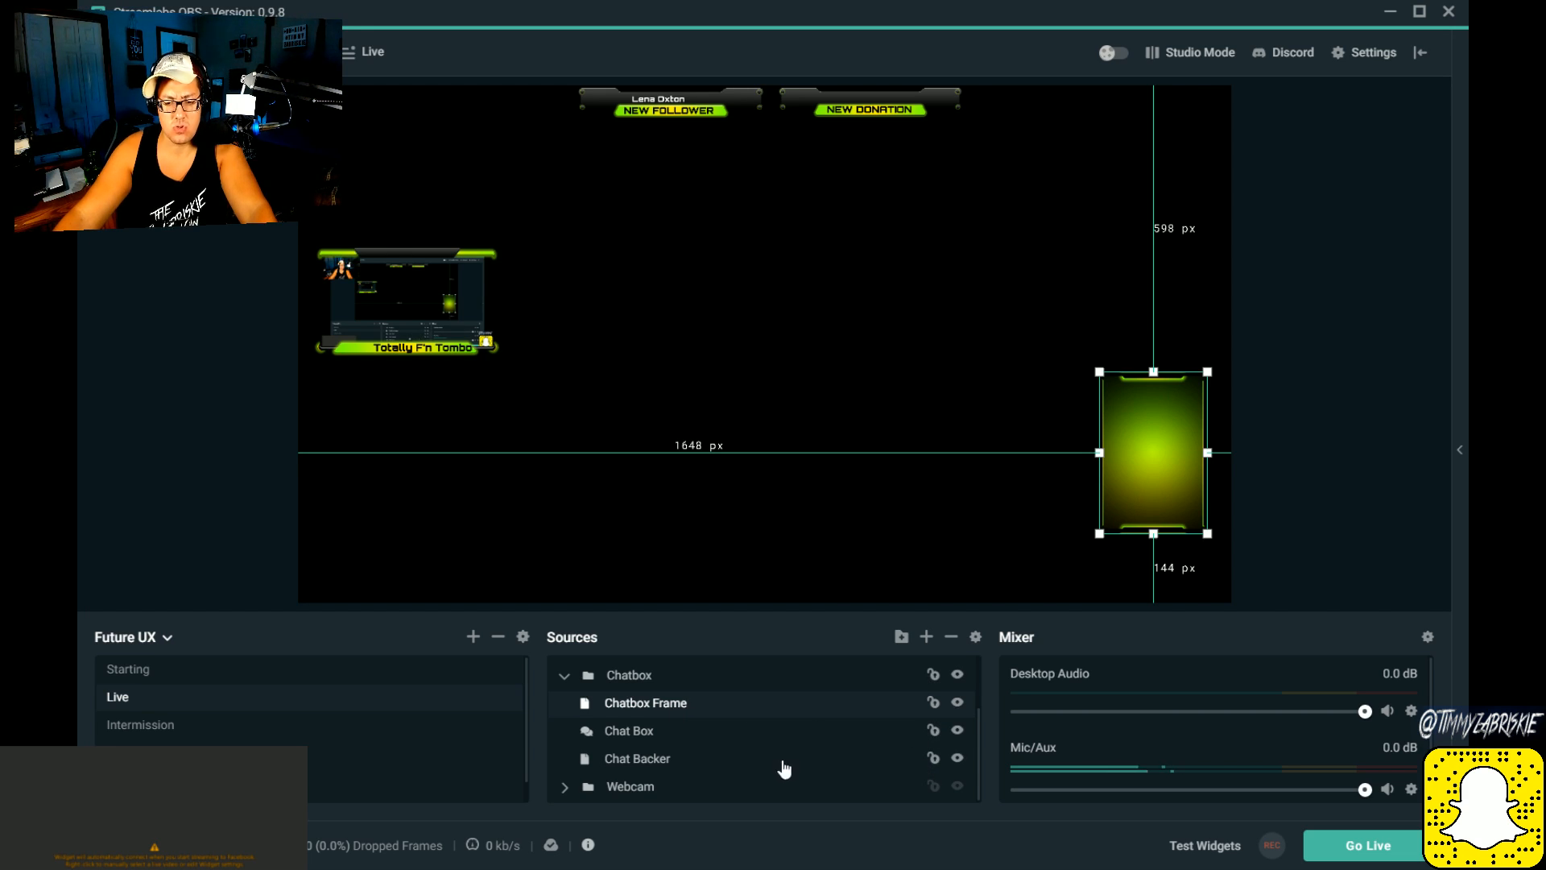
click(727, 742)
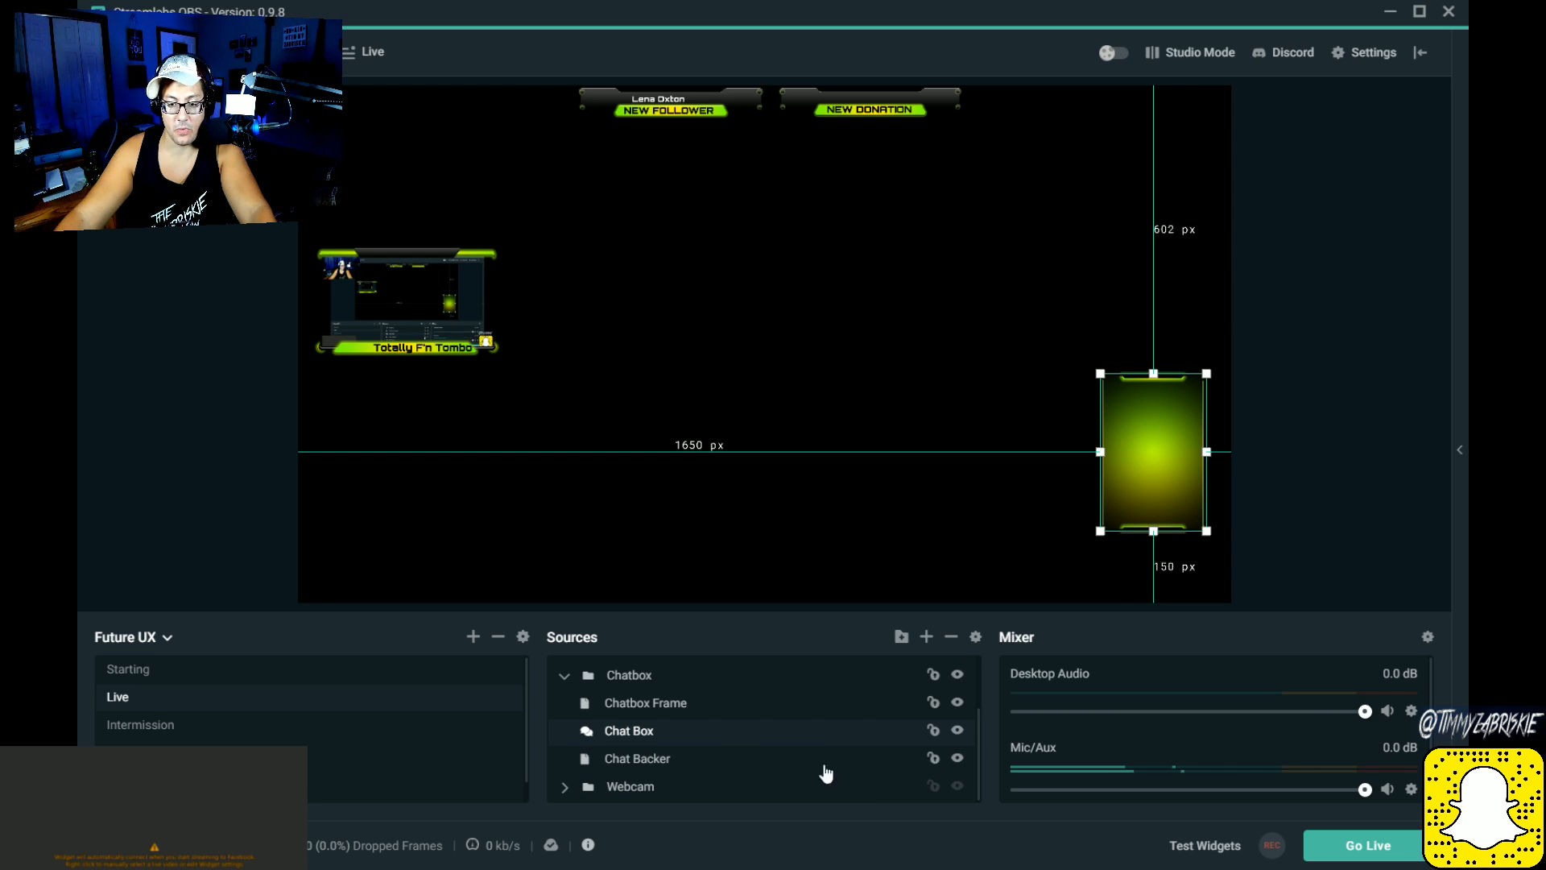
Step: Open the Chat Box source's settings and examine its themes, badges, emotes, colours, font size, message timing and chatter-hiding options
right_click(634, 738)
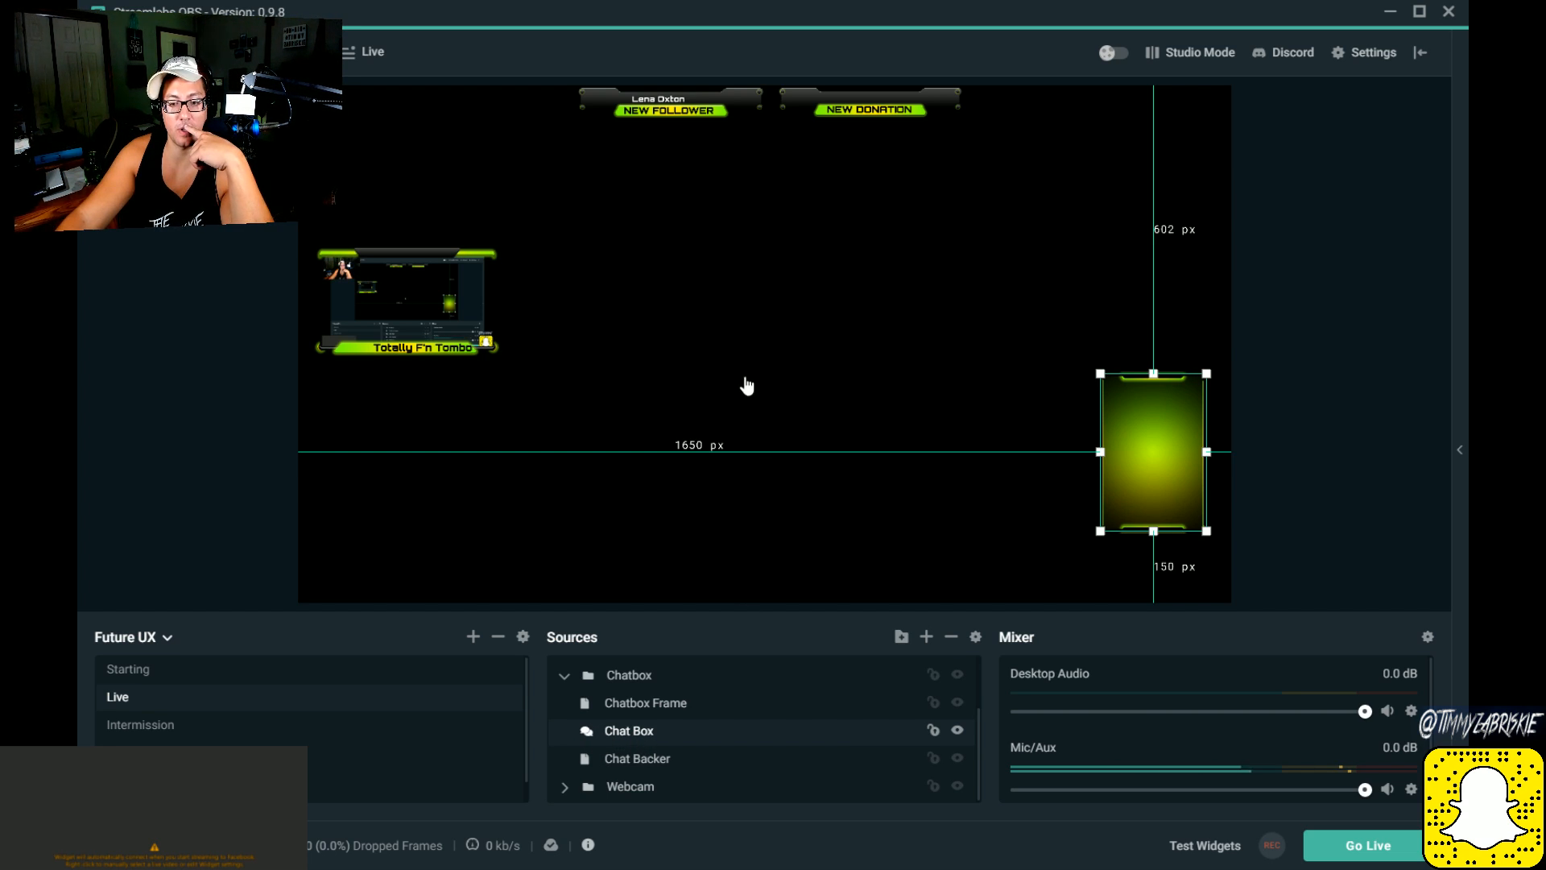
click(740, 324)
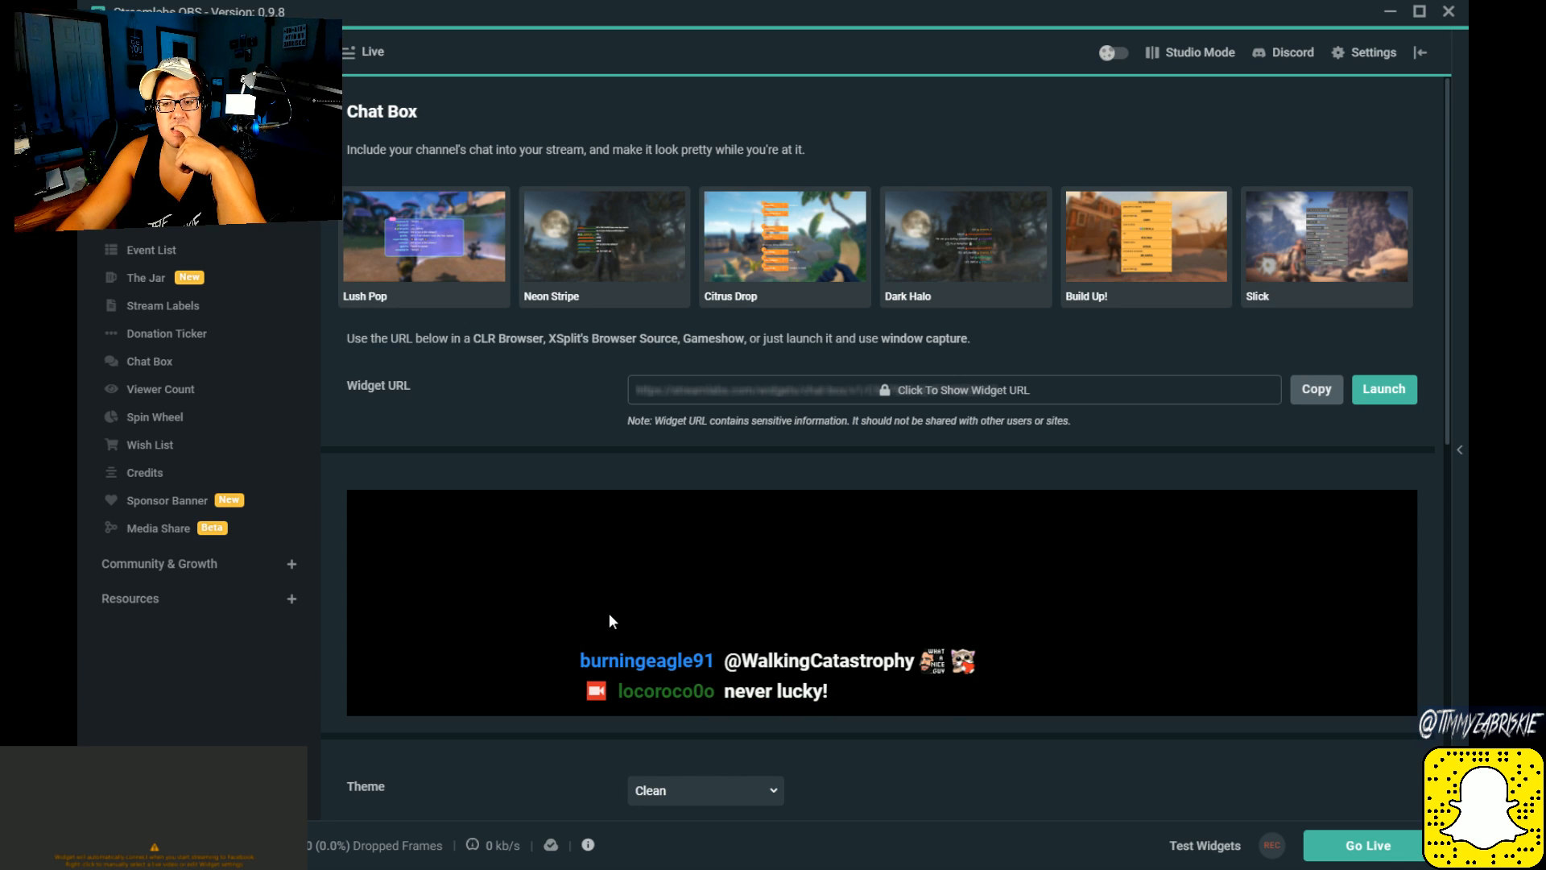
scroll(610, 618, down, 2)
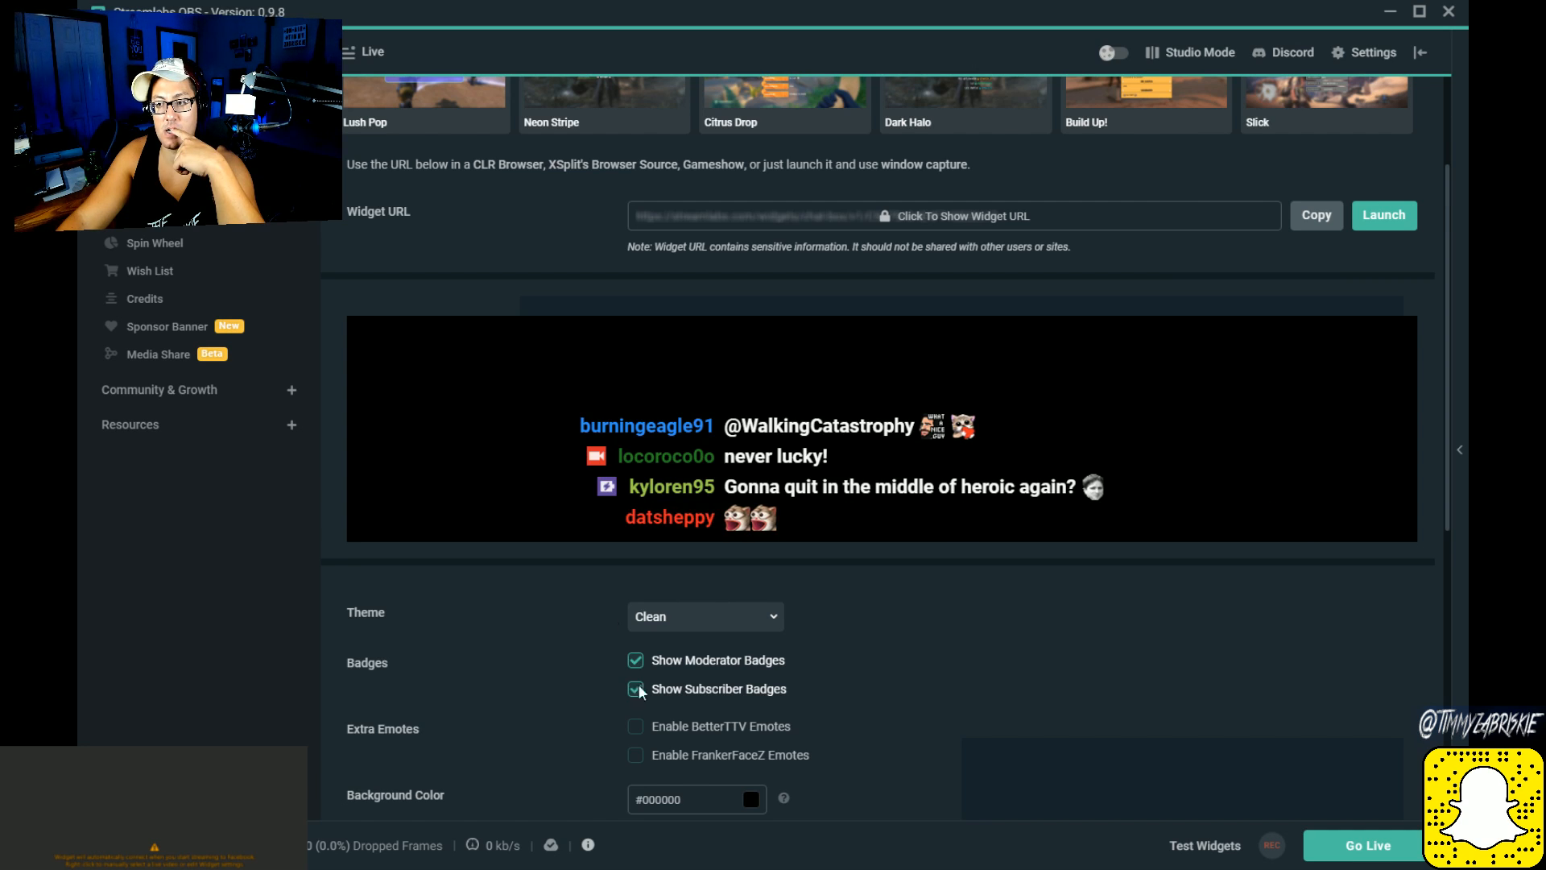
scroll(666, 689, down, 1)
scroll(670, 688, up, 3)
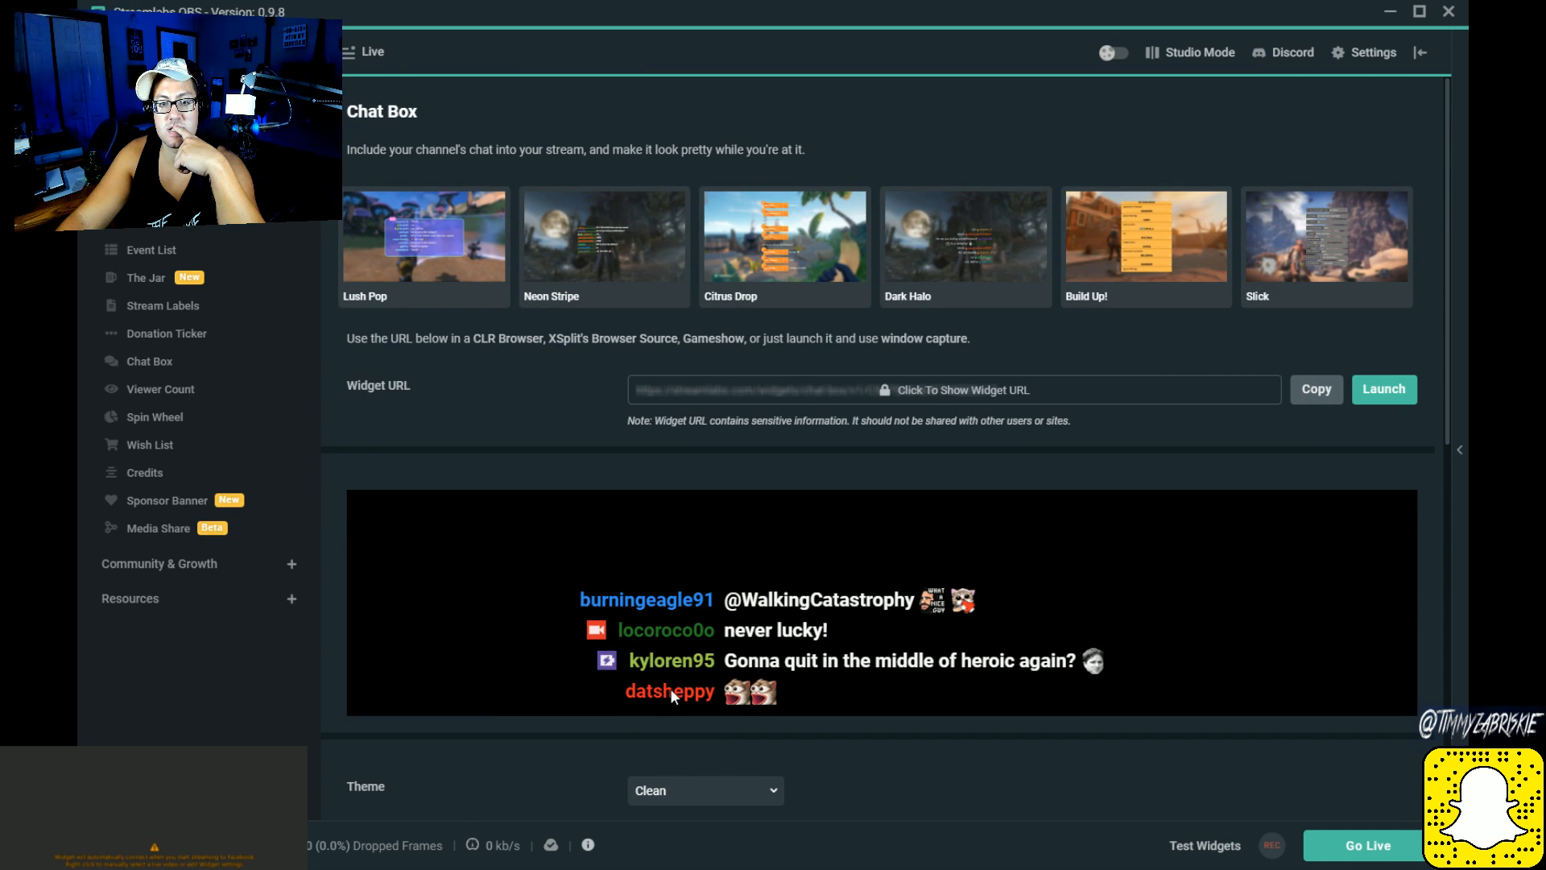
scroll(670, 691, down, 1)
scroll(670, 688, down, 2)
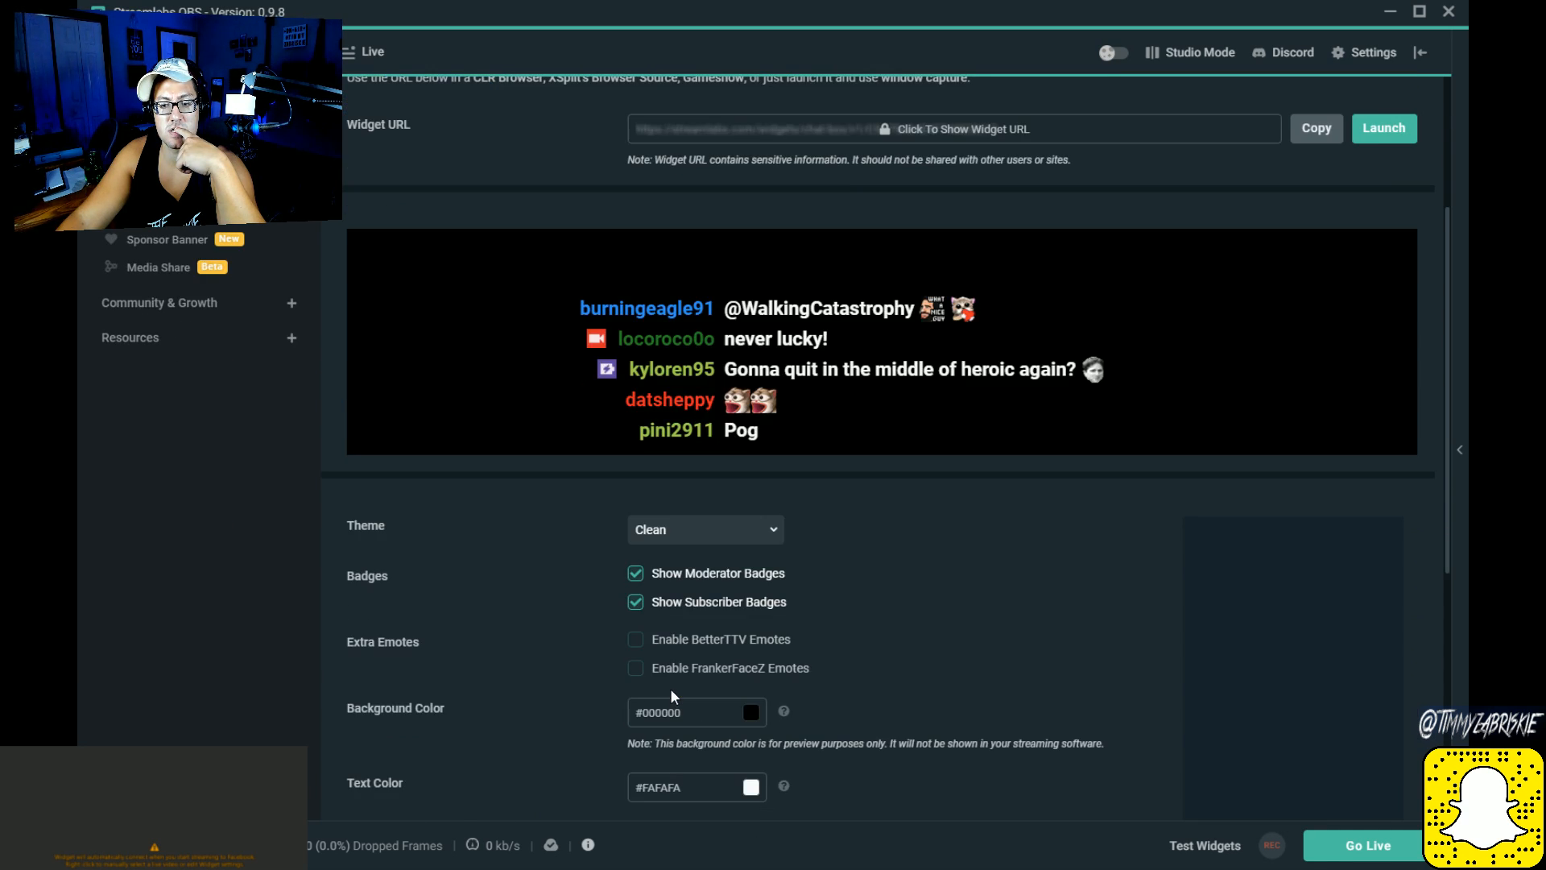
scroll(670, 688, down, 3)
scroll(672, 693, down, 2)
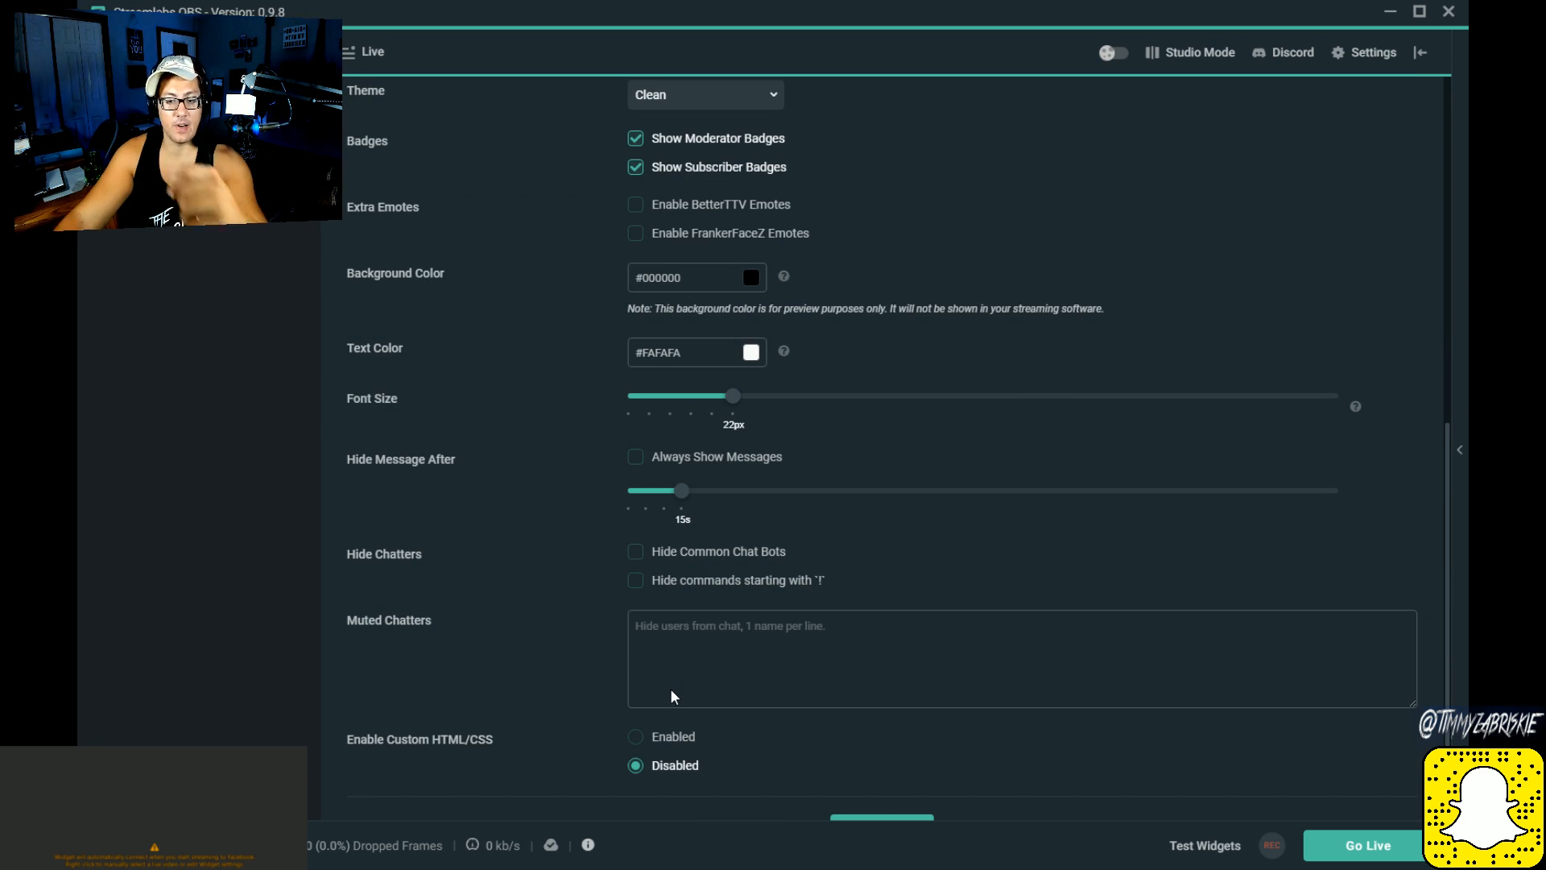
scroll(672, 692, down, 1)
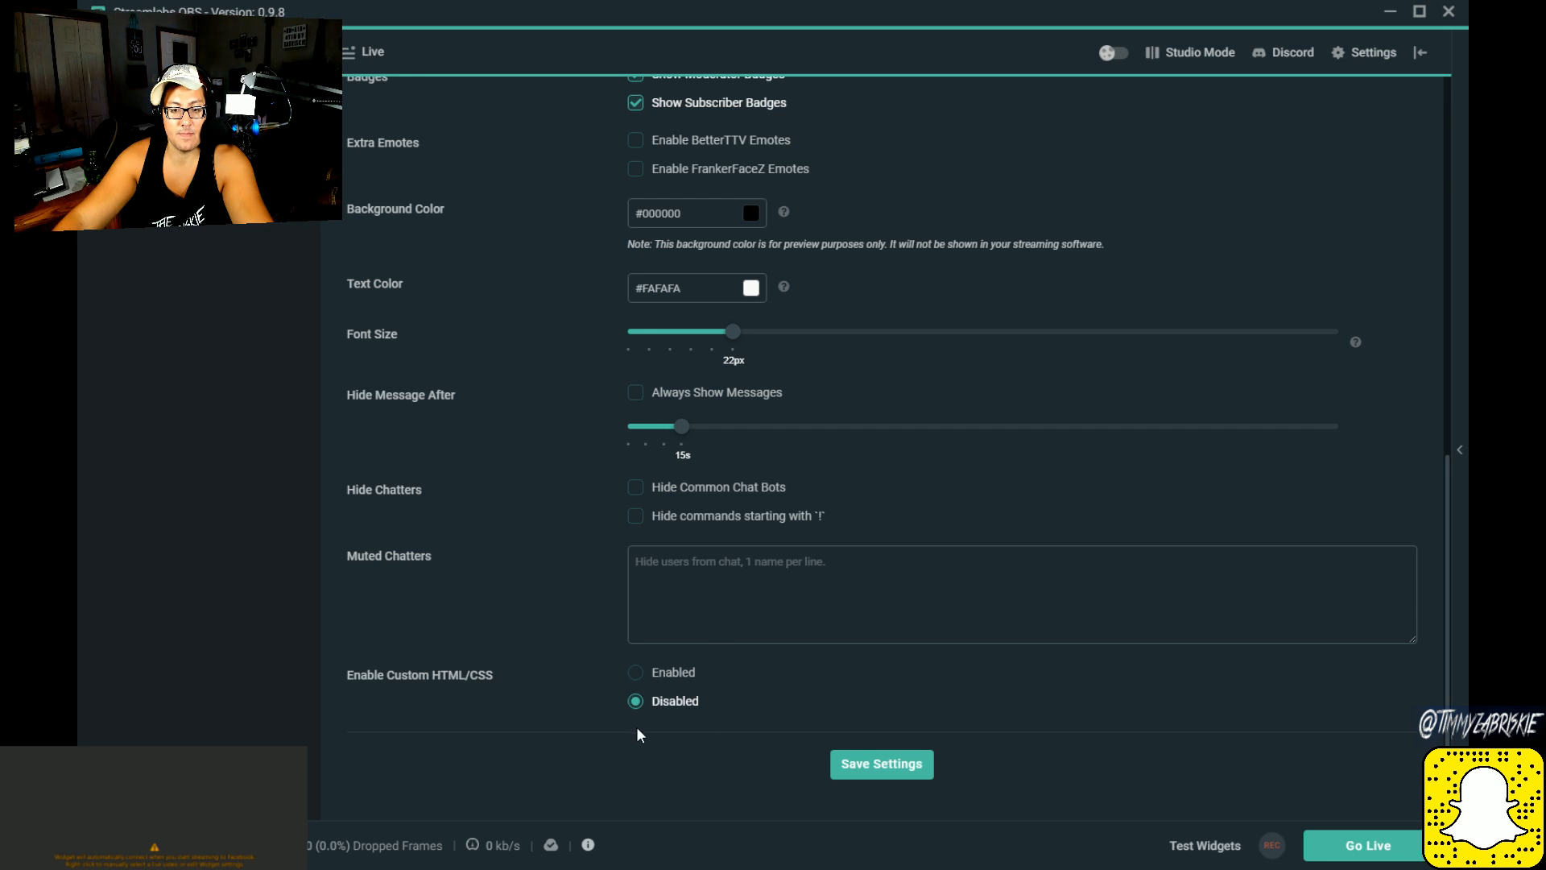
scroll(472, 637, up, 1)
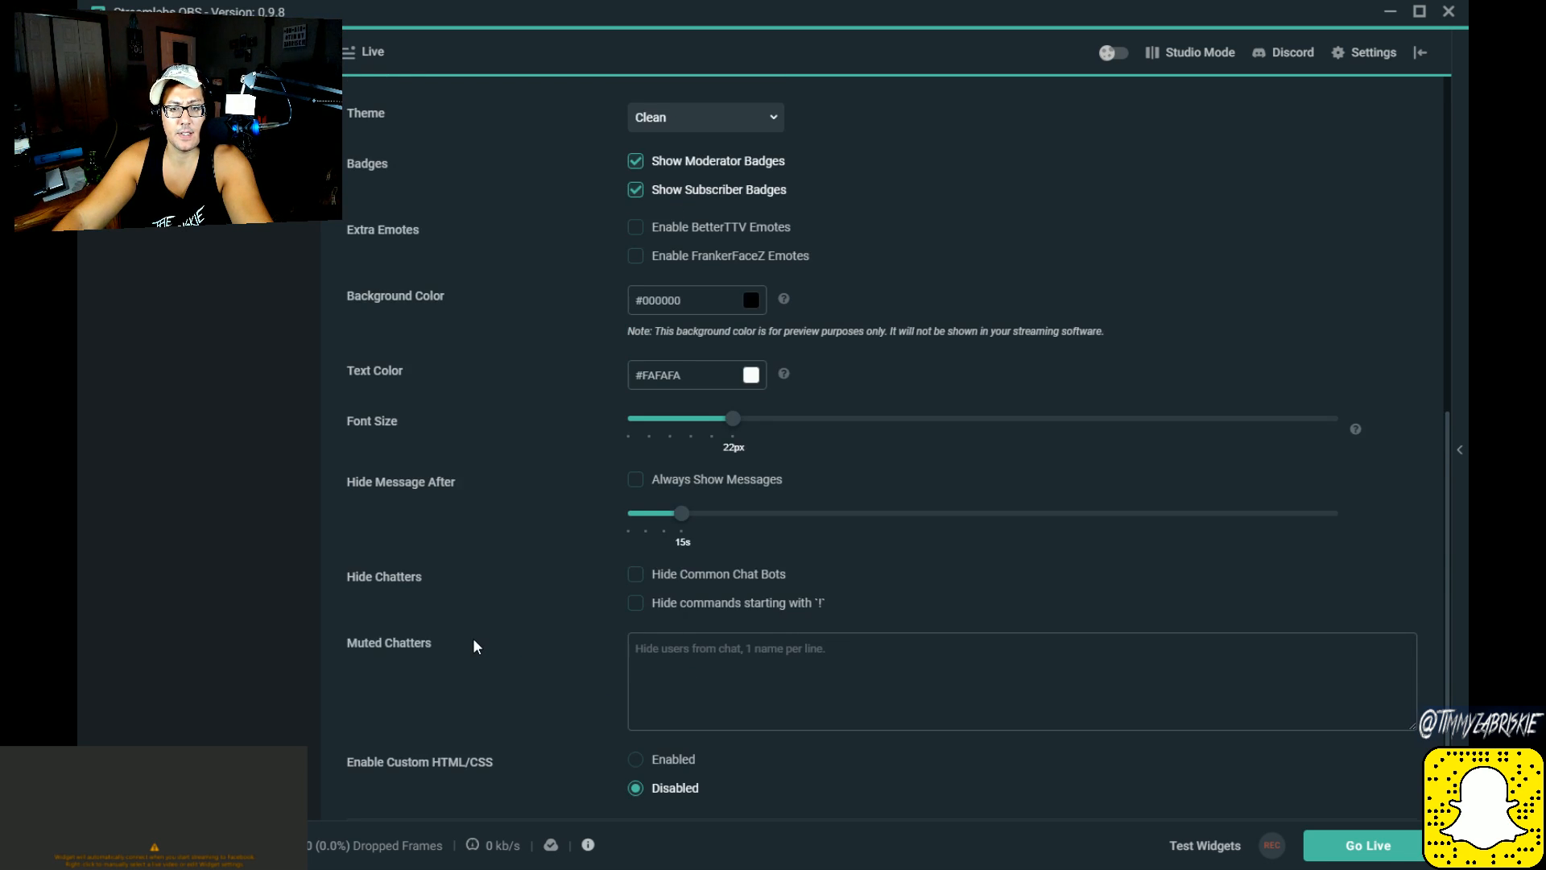
scroll(474, 640, up, 3)
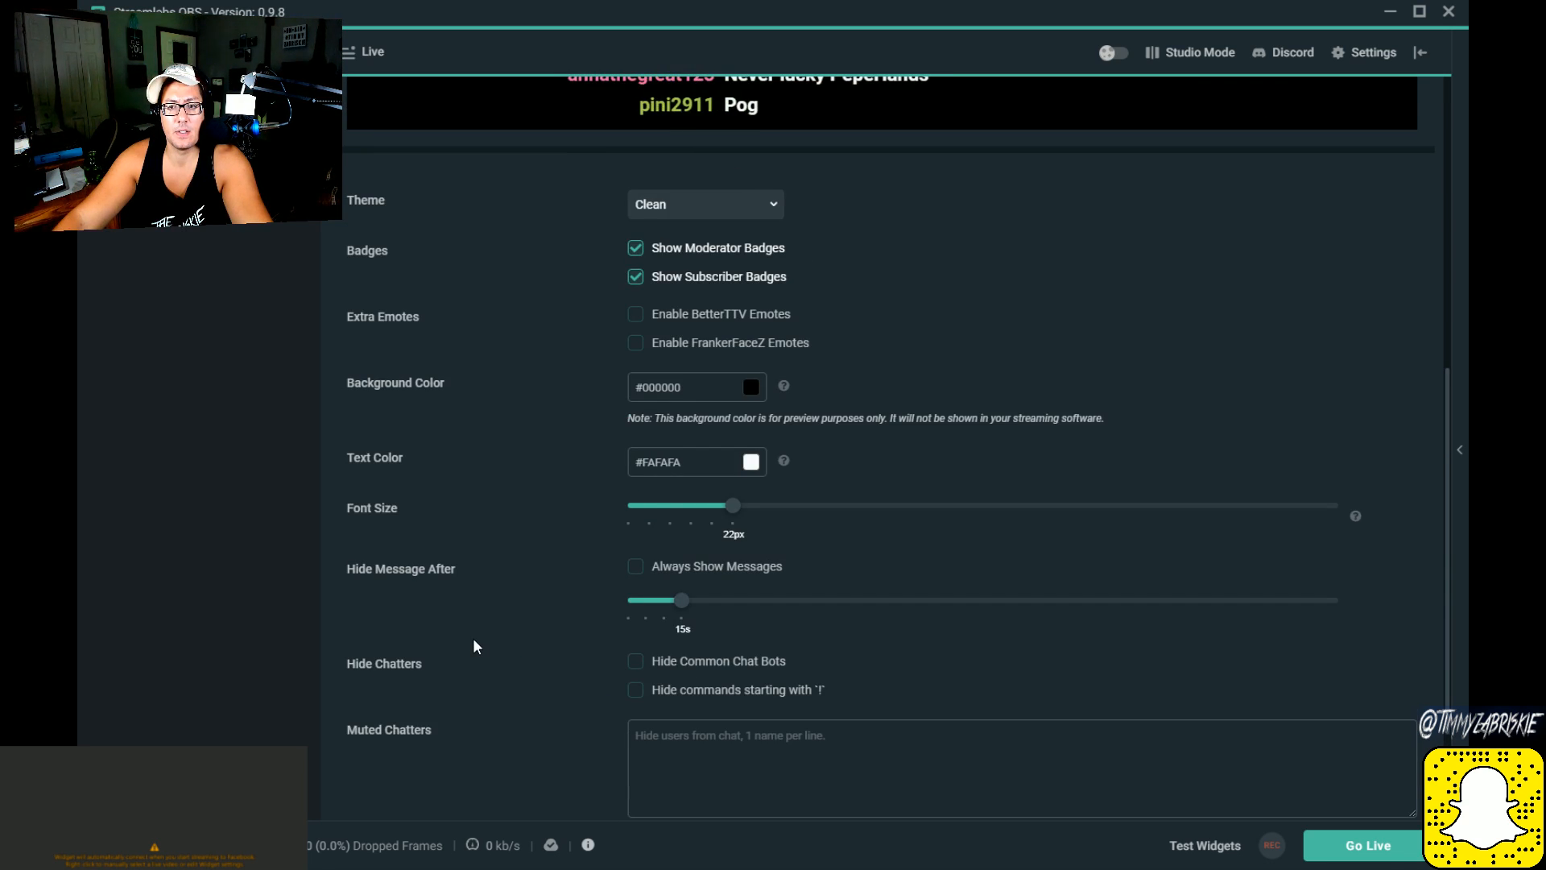
scroll(473, 644, up, 5)
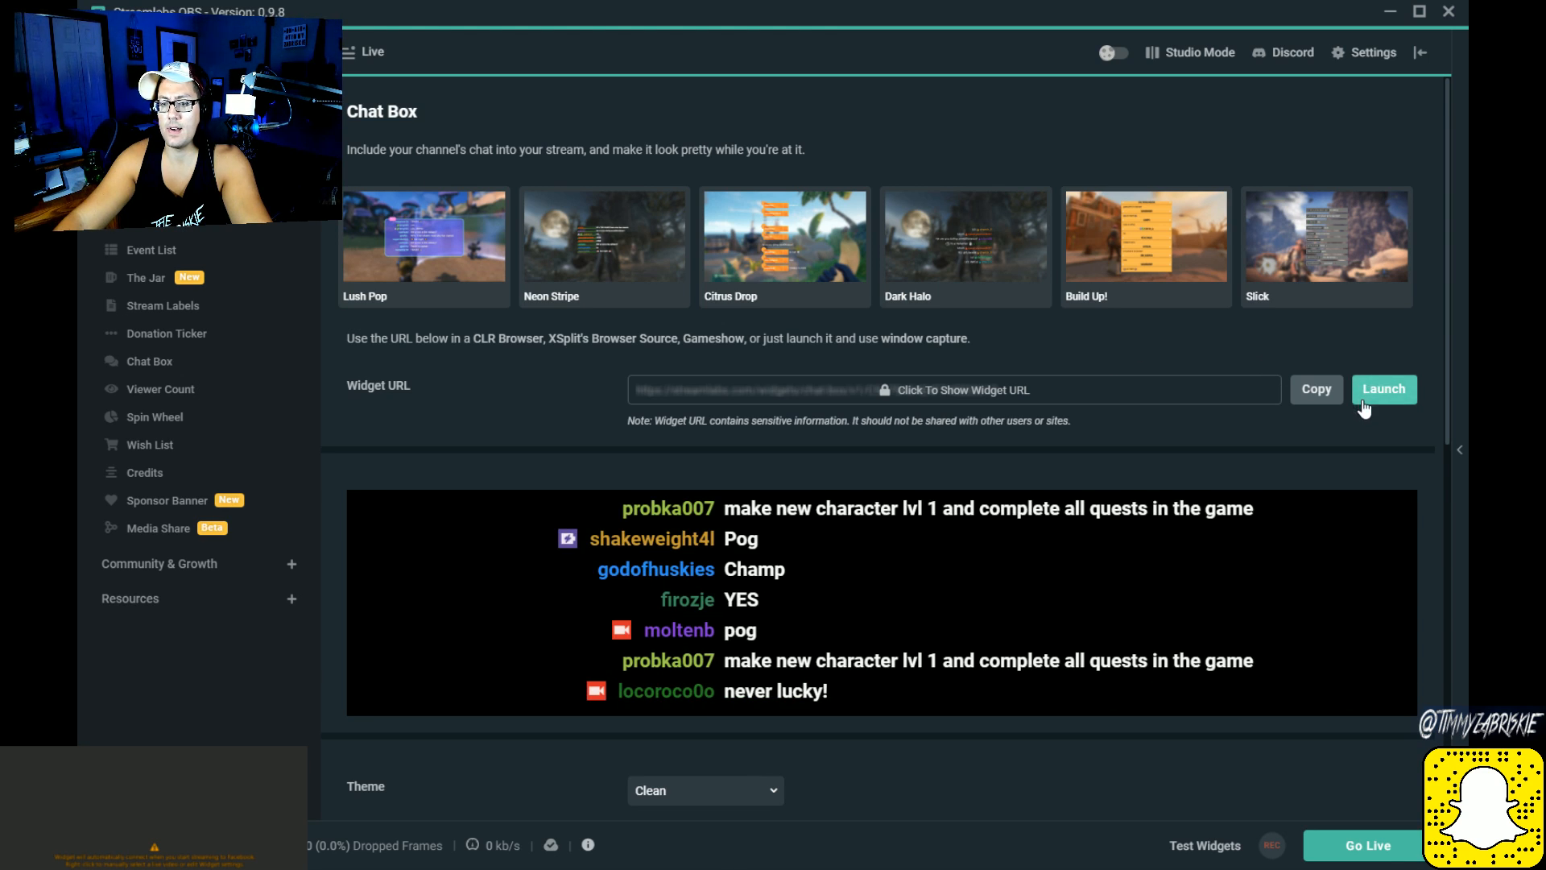
Step: Reveal the Chat Box widget URL and save the Chat Box settings
click(1036, 387)
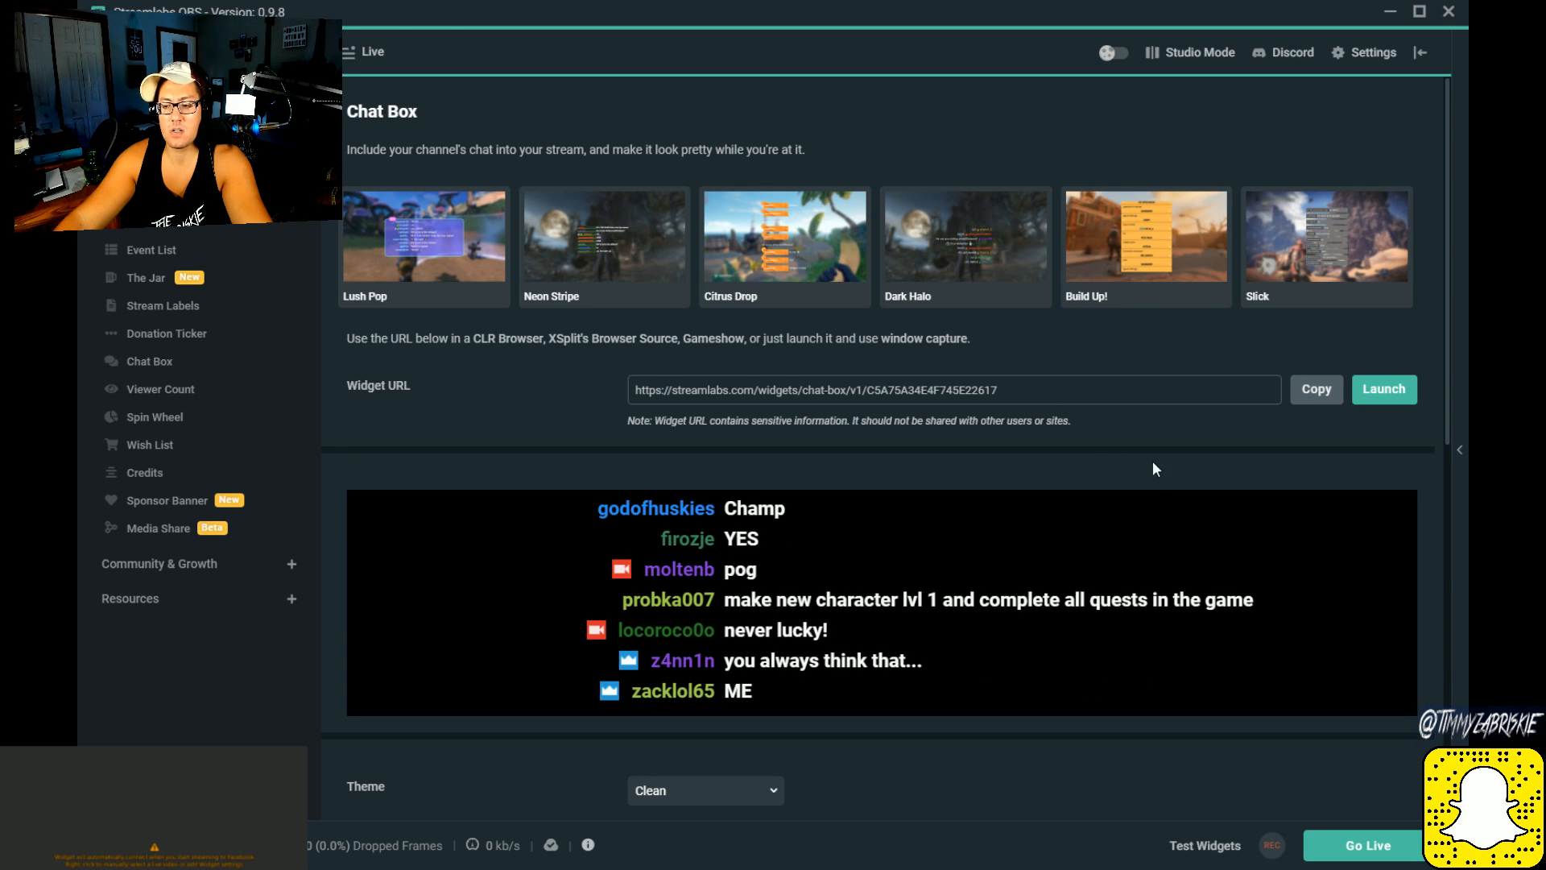
scroll(1240, 705, down, 10)
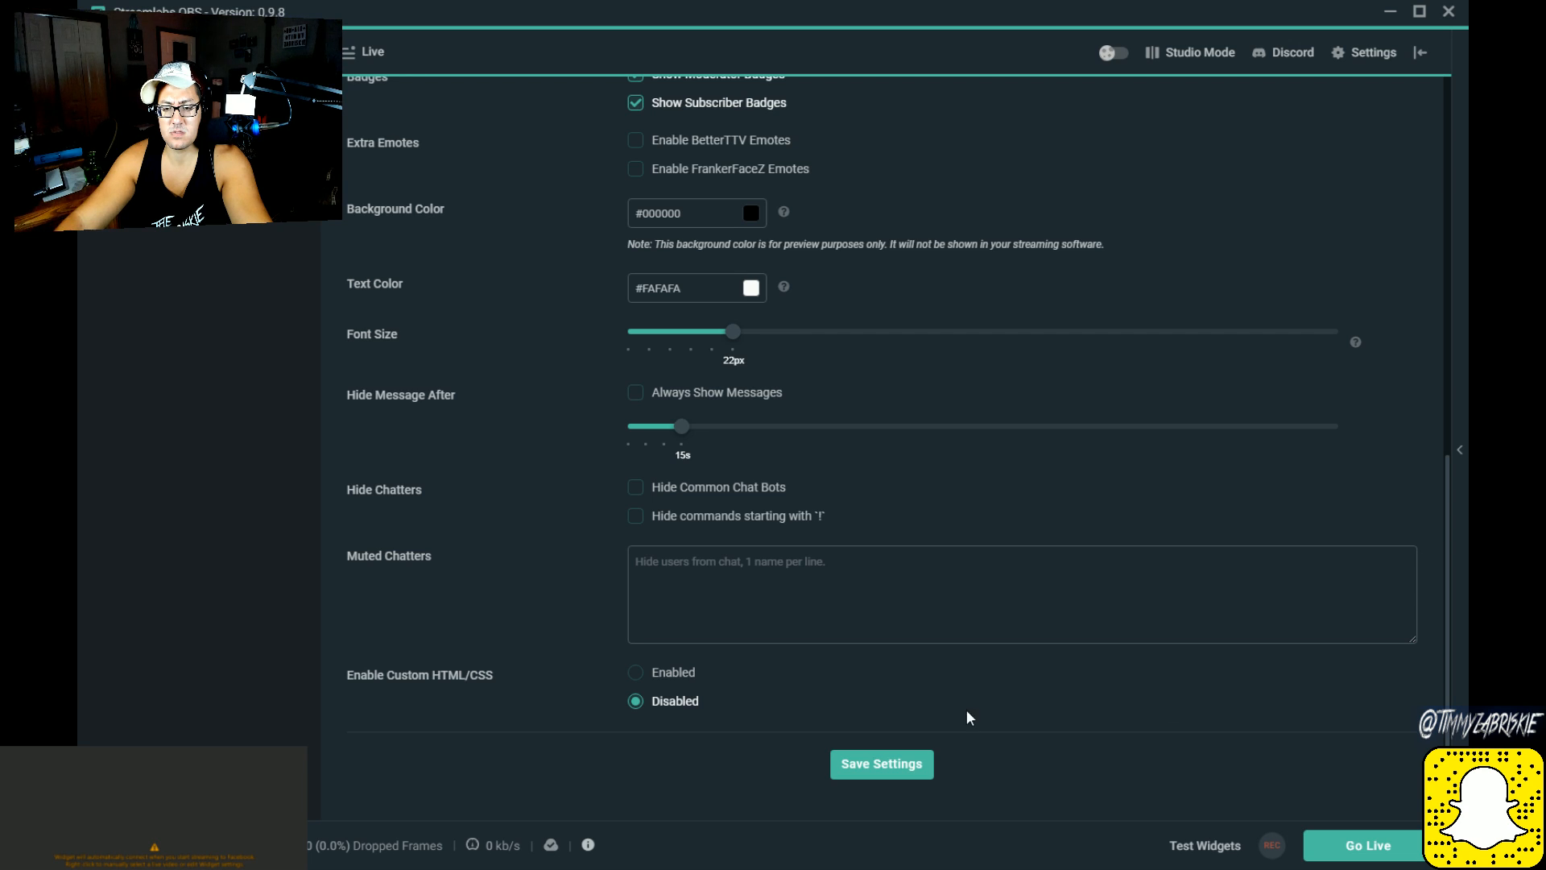
click(889, 765)
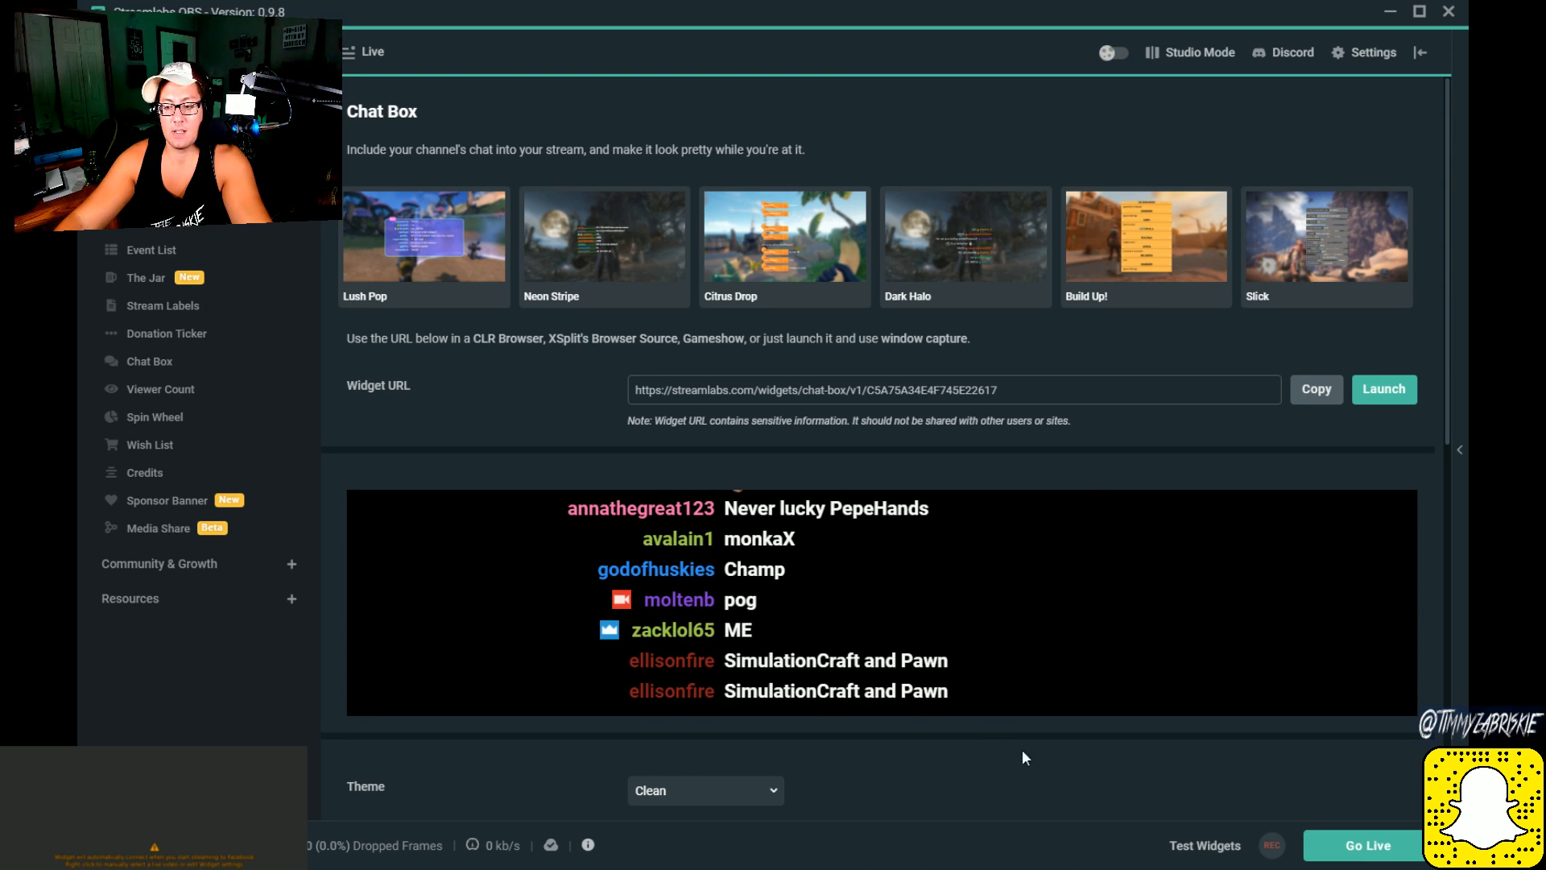
Step: Examine the Chat Box page again, from the widget URL and chat preview down to the custom HTML/CSS option
scroll(555, 620, down, 3)
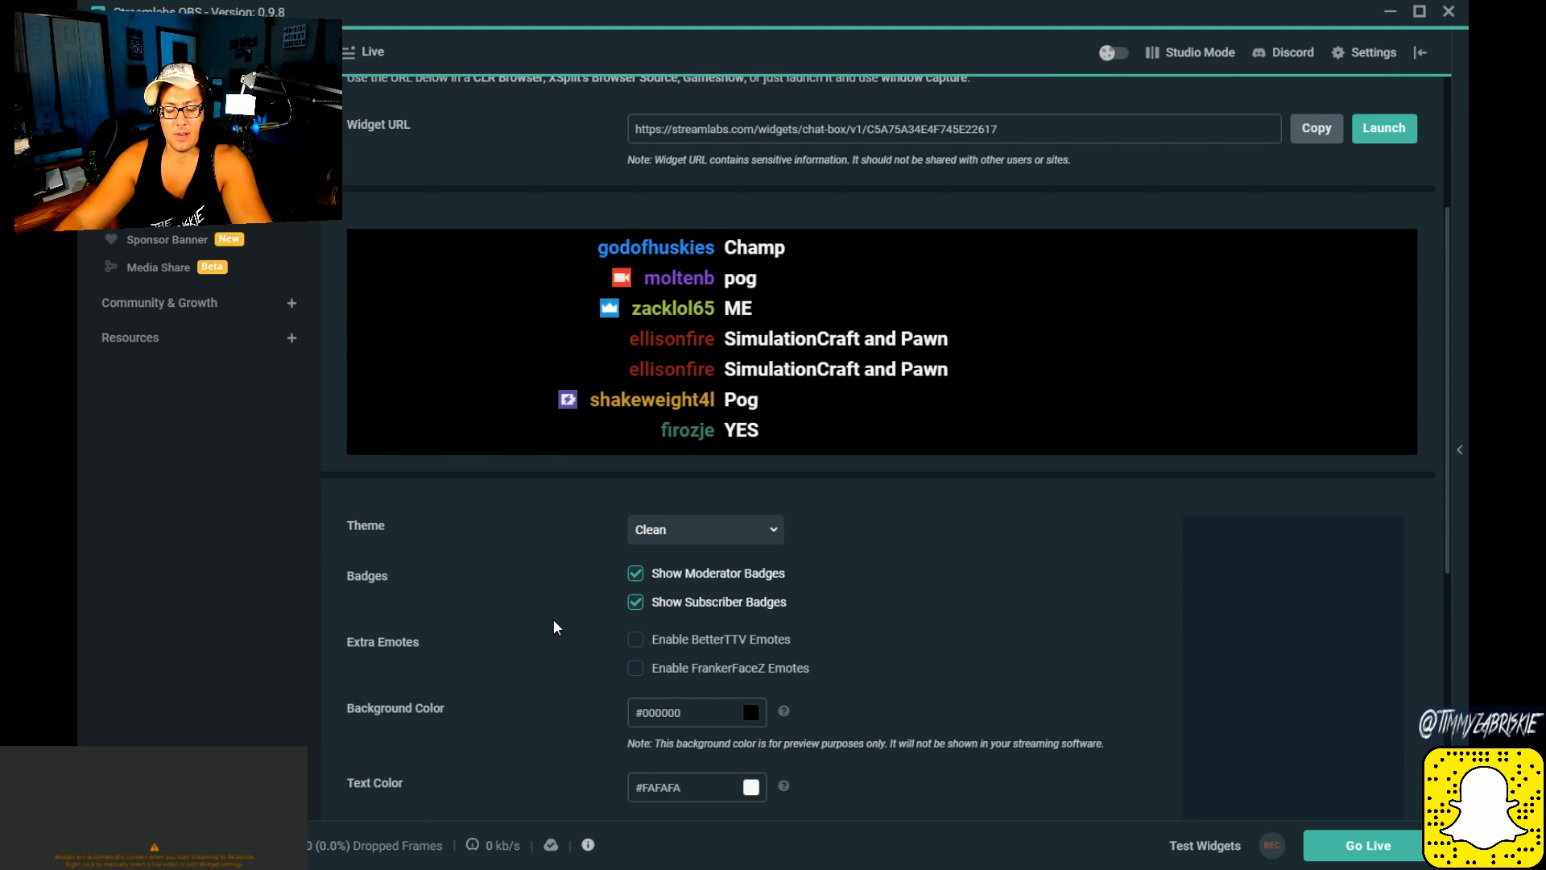
scroll(553, 627, down, 1)
scroll(554, 627, down, 3)
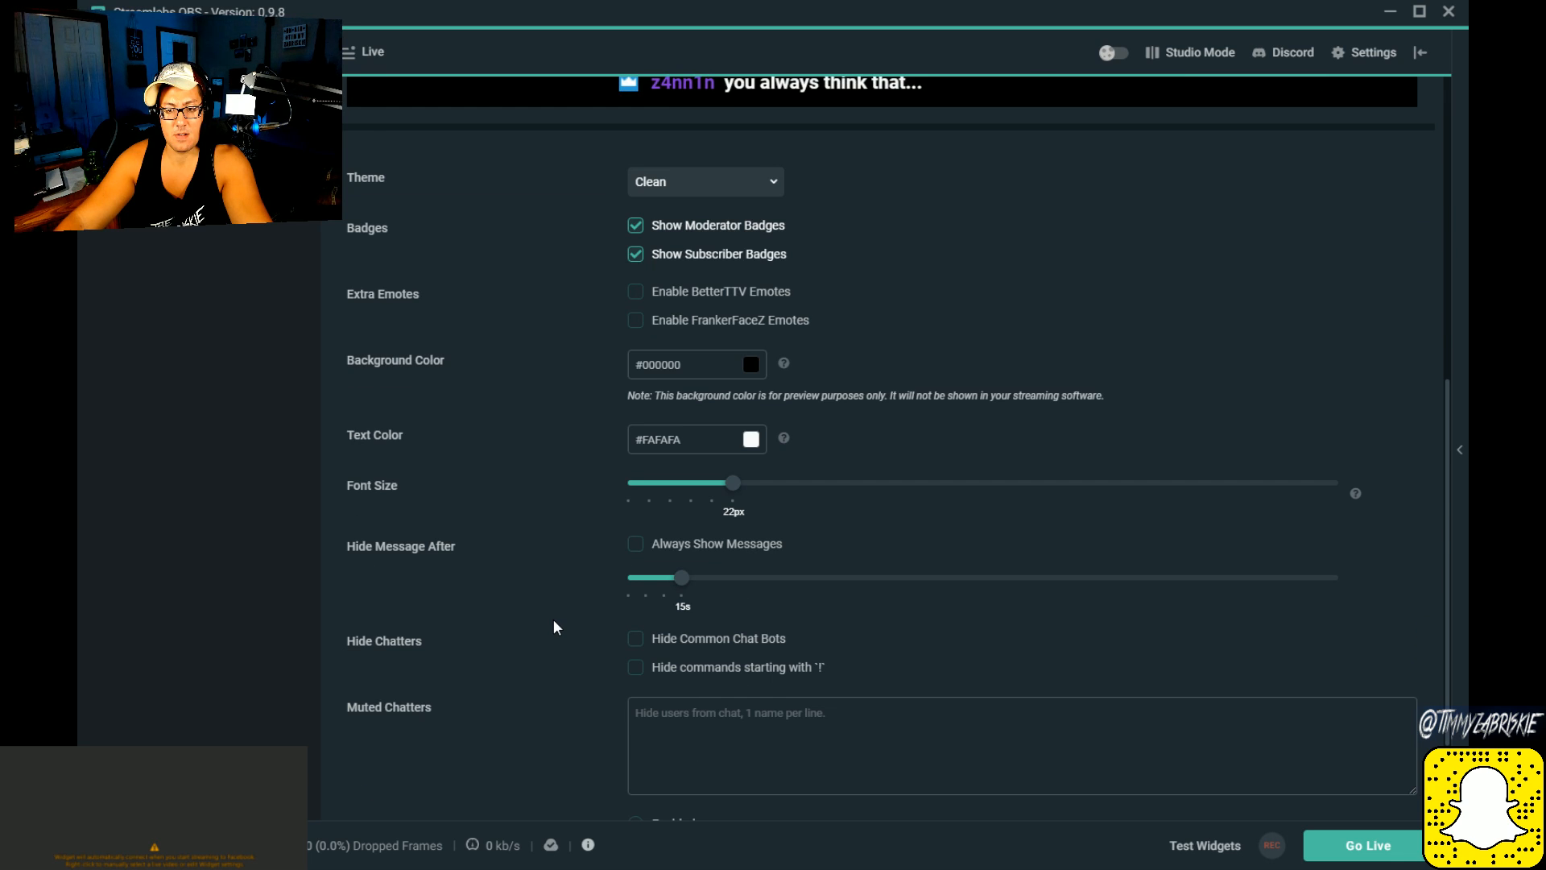
scroll(553, 626, down, 2)
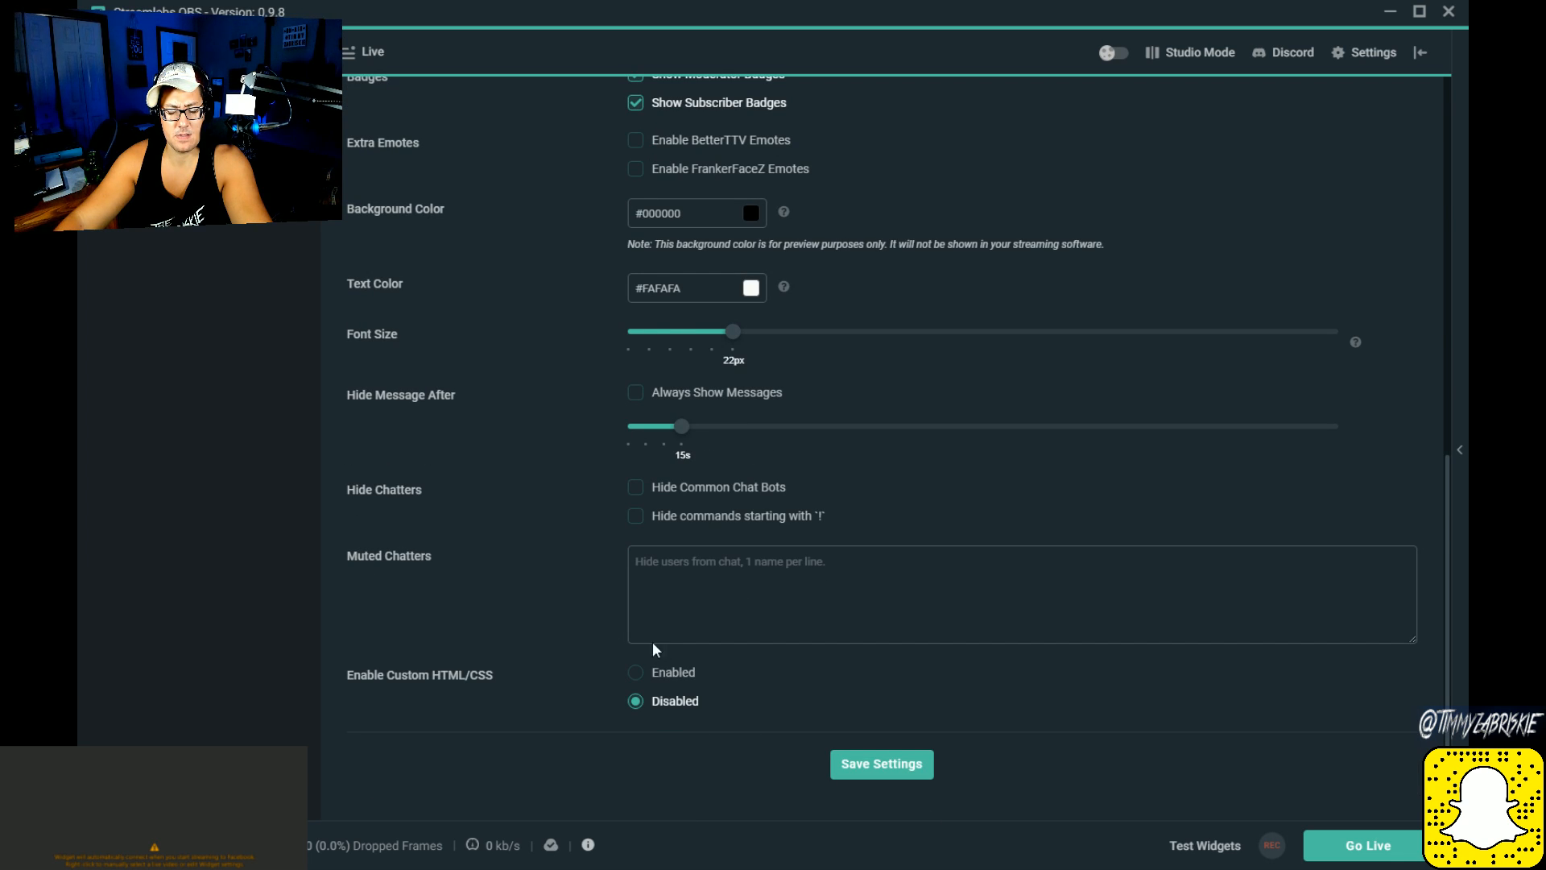
scroll(659, 703, up, 7)
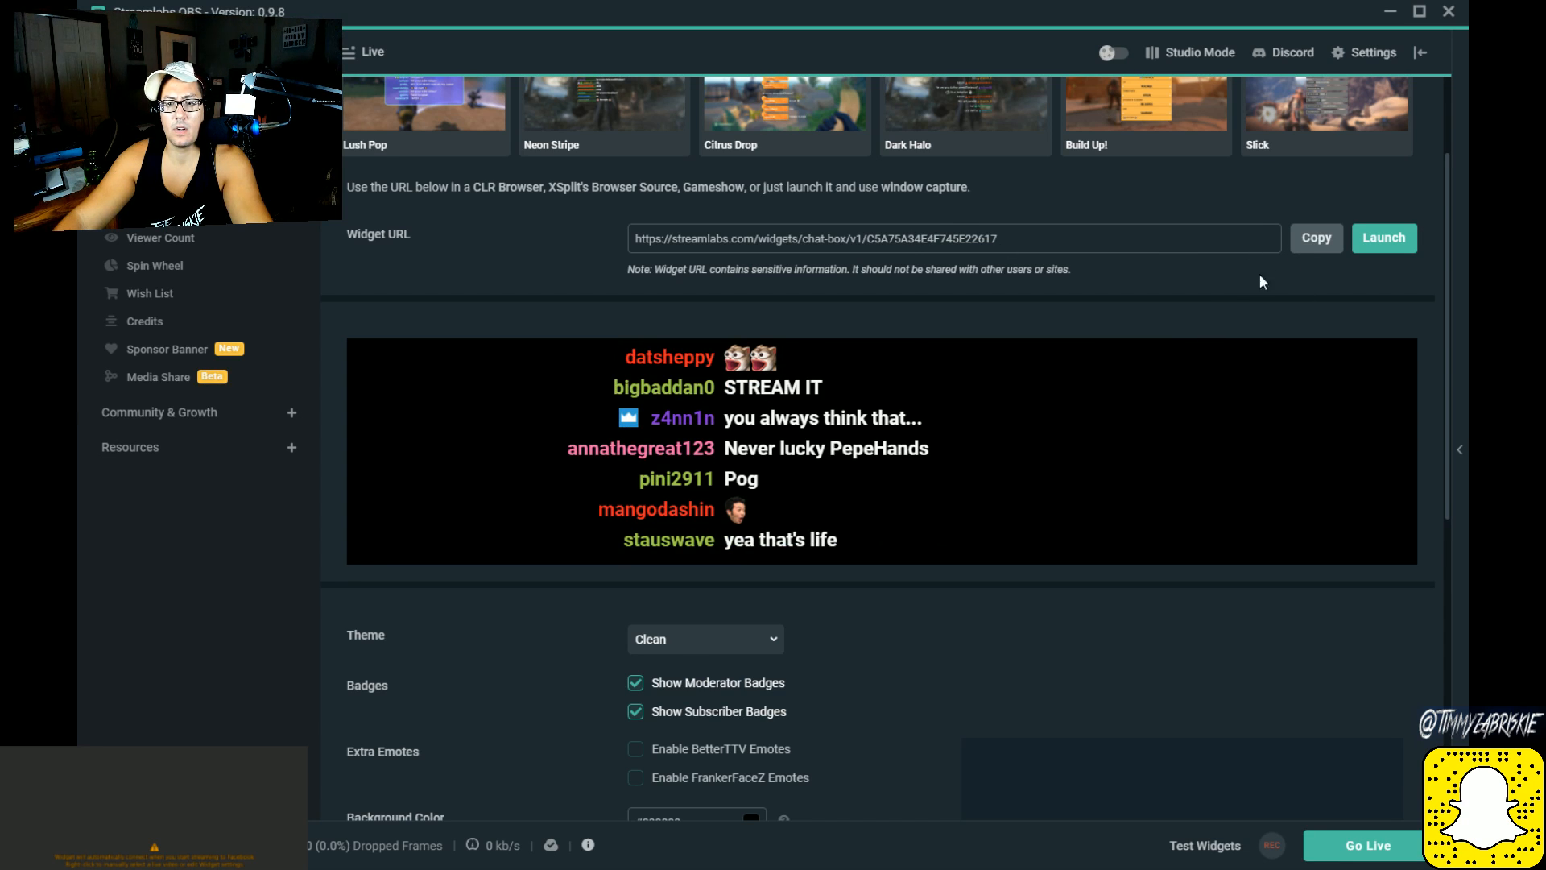
scroll(1293, 259, up, 2)
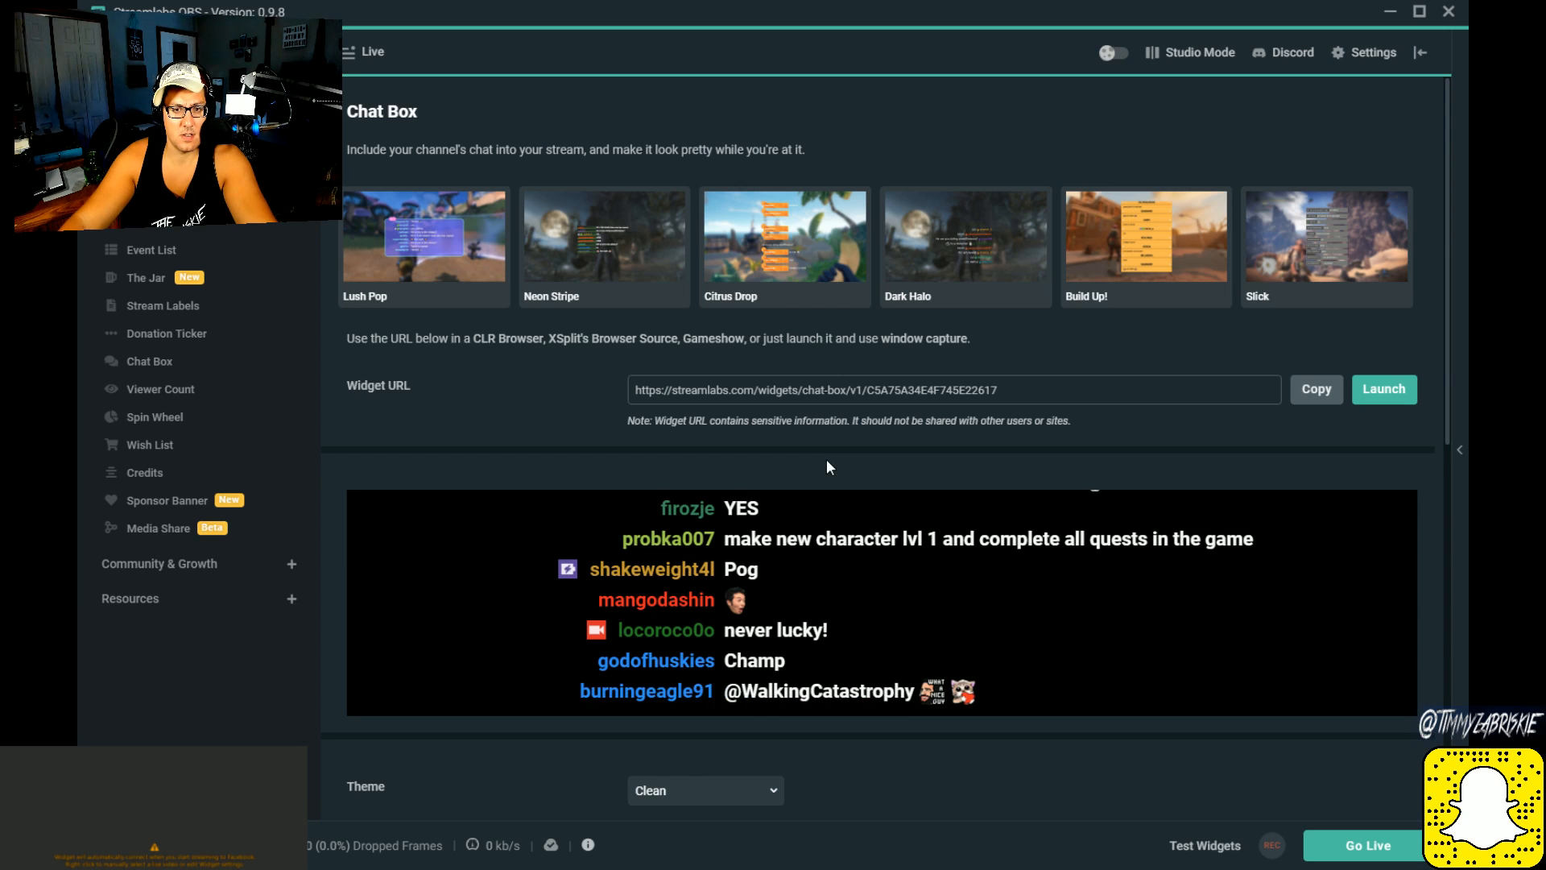
scroll(1128, 676, down, 4)
scroll(1205, 713, up, 4)
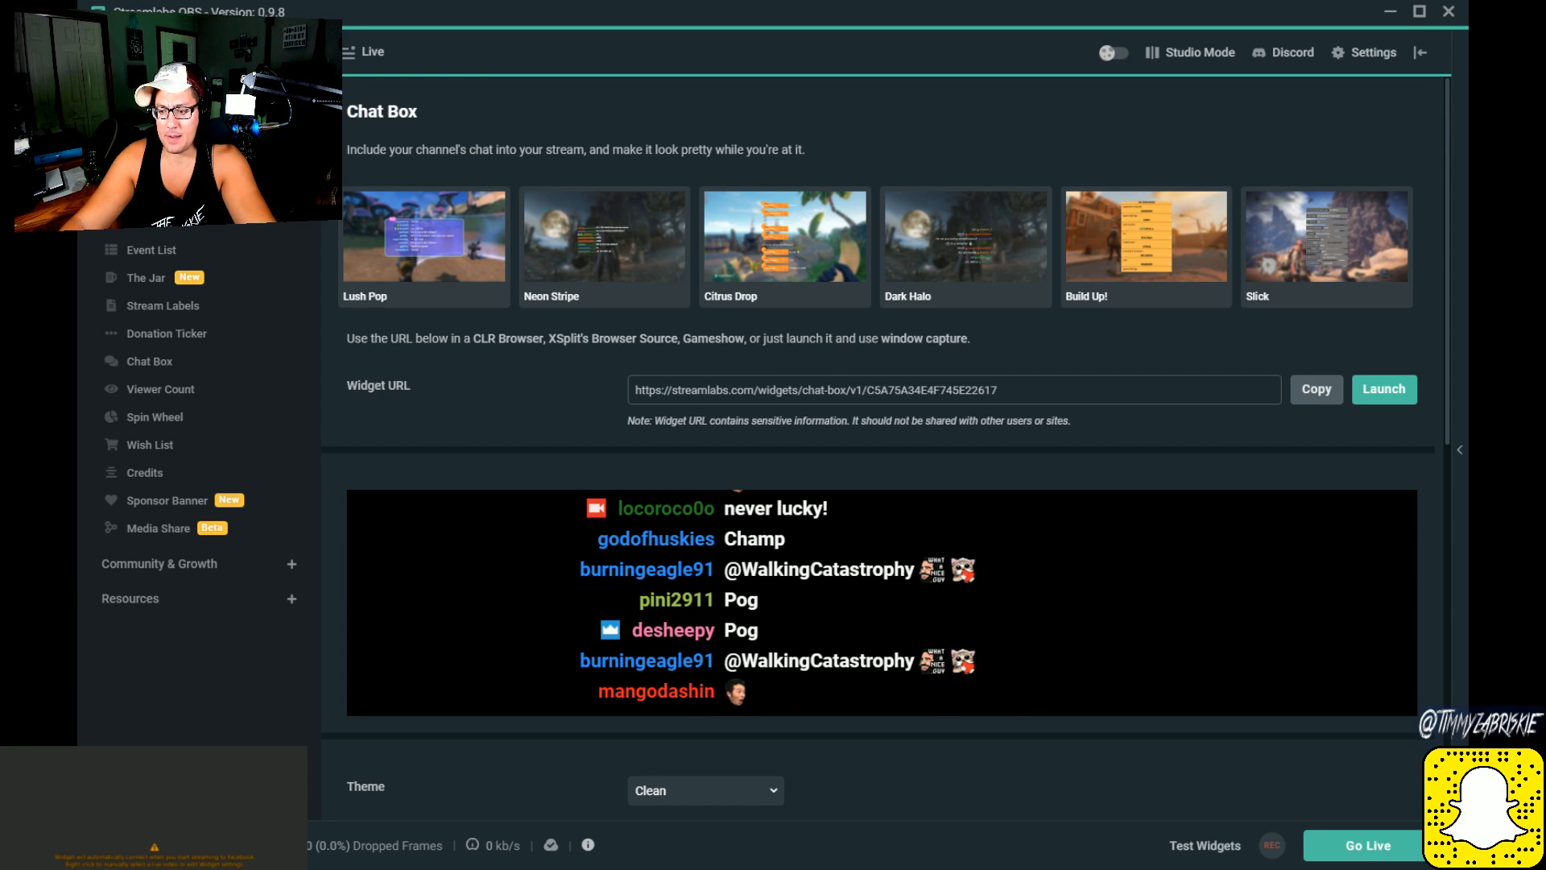
Step: Return to the Live scene, toggle the Chat Backer source's visibility off and on, and reopen the Chat Box source's settings
click(1381, 845)
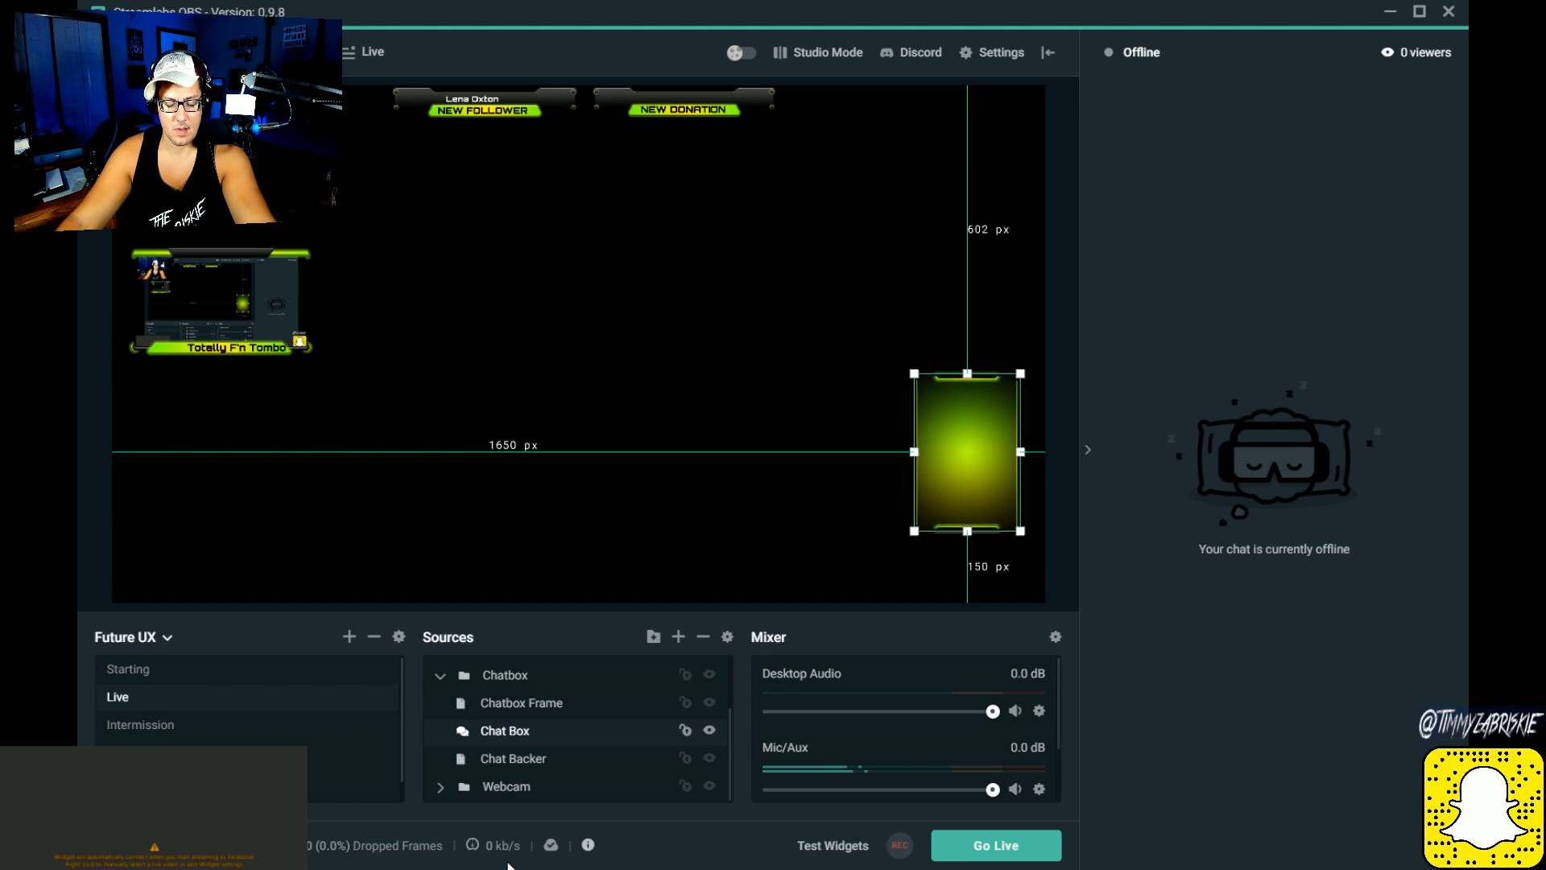
click(710, 758)
click(709, 758)
click(709, 758)
click(709, 759)
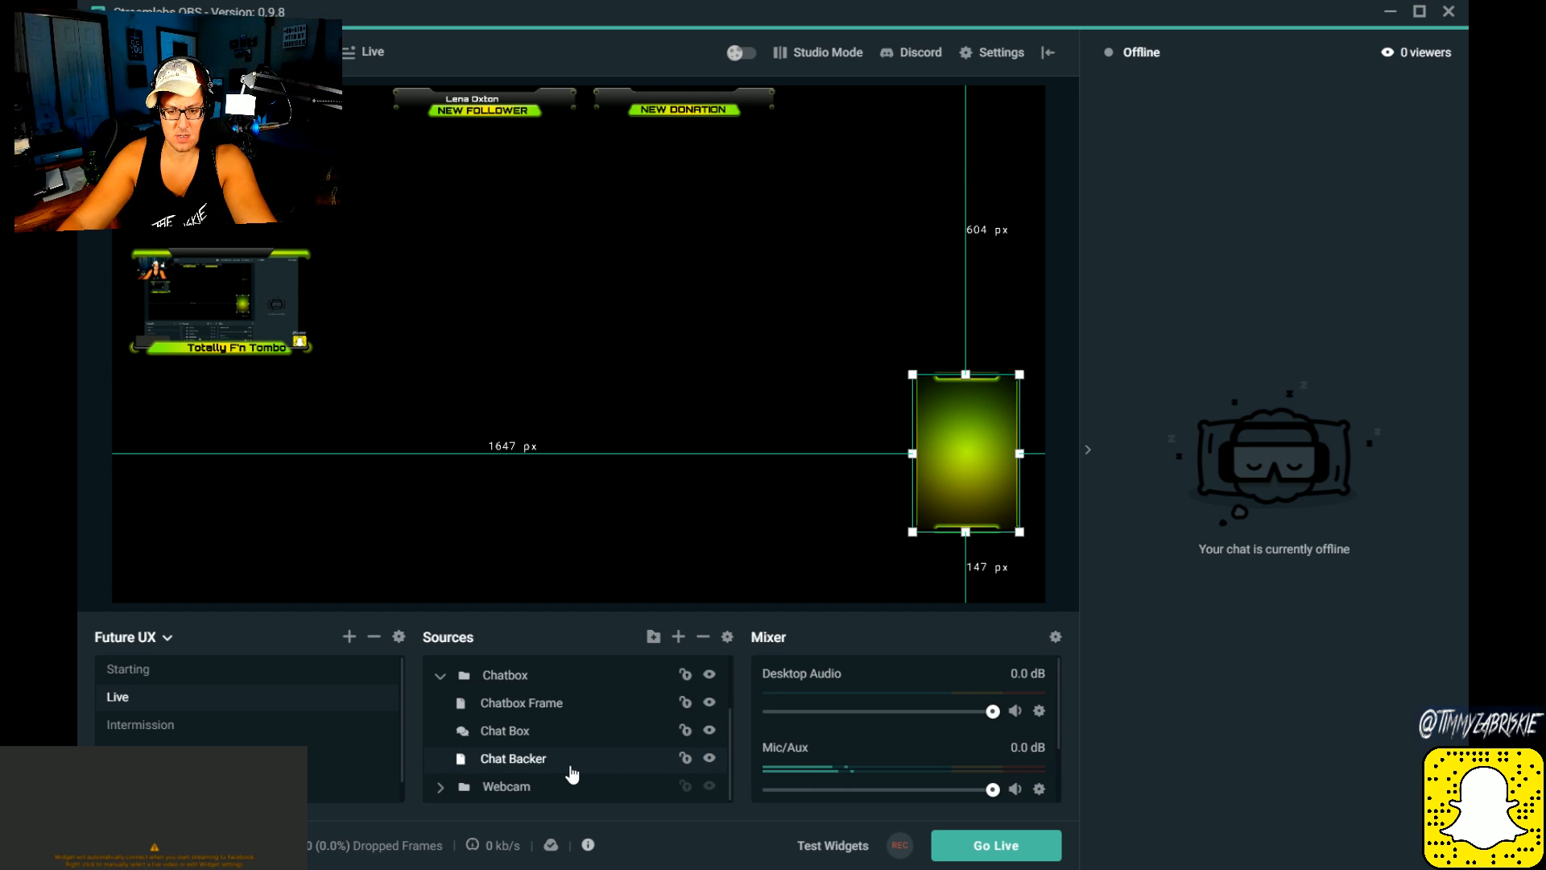
click(550, 733)
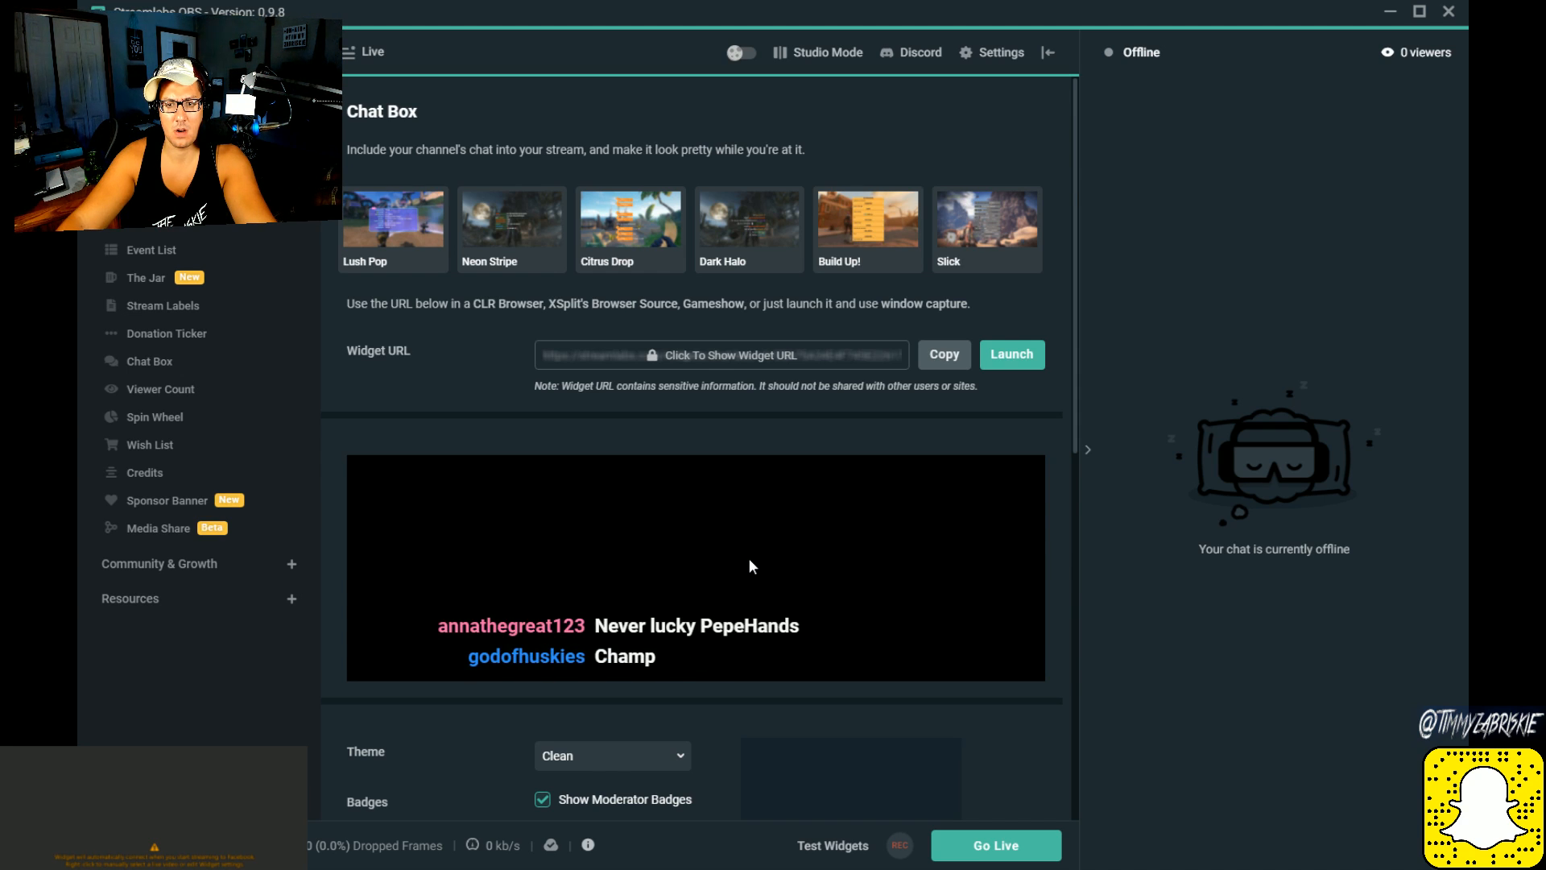
Step: Review the Chat Box preview, badges, colours, font size, message timing and muted chatters options, and return to the scene editor
scroll(749, 561, down, 3)
scroll(748, 566, down, 5)
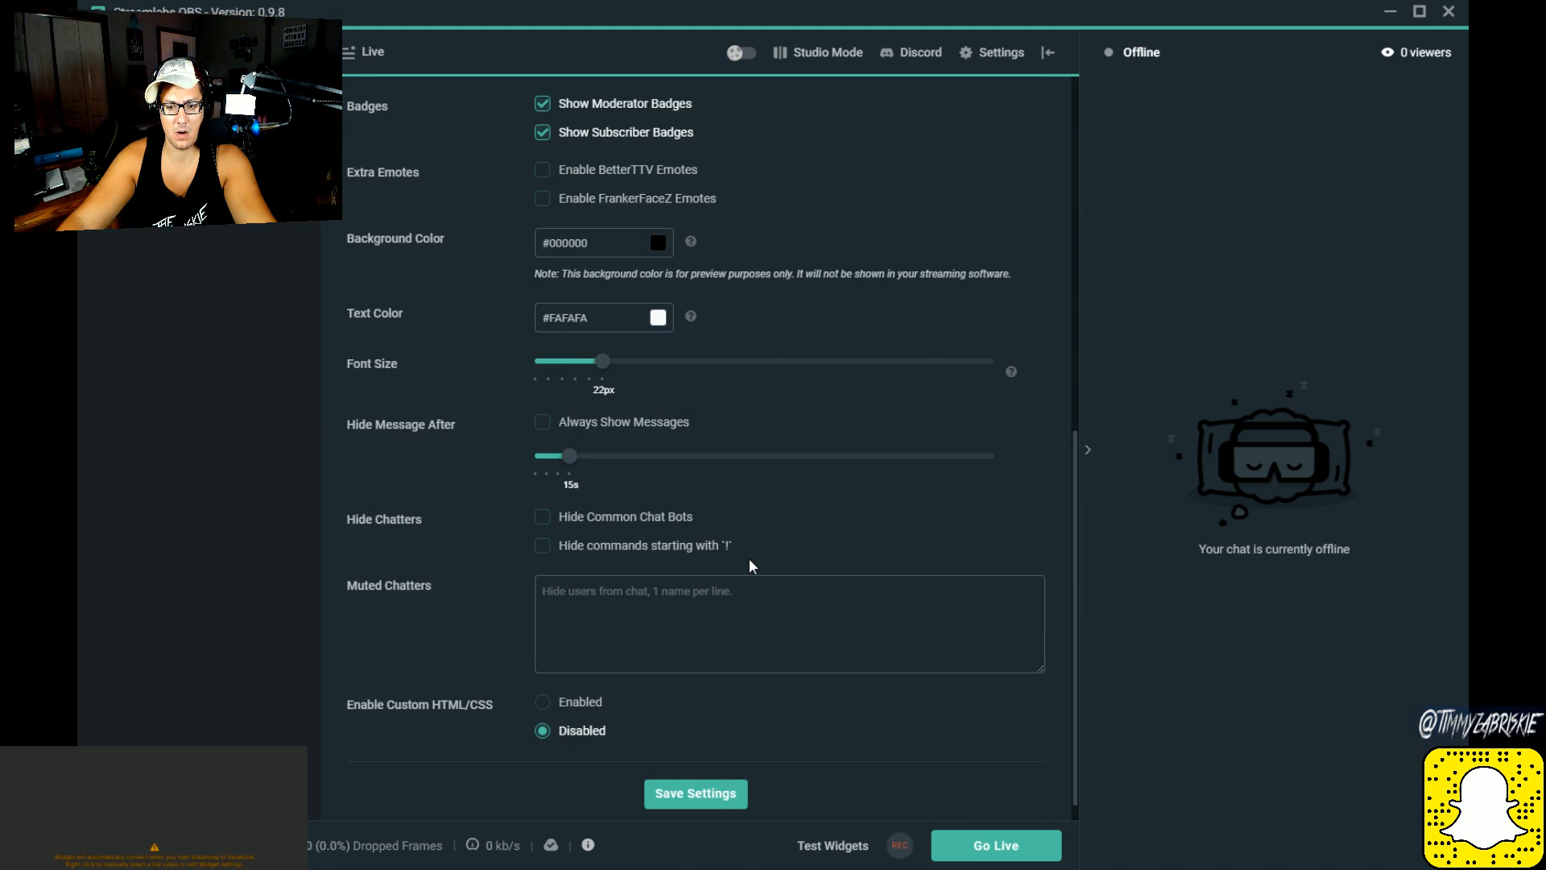
scroll(749, 566, up, 5)
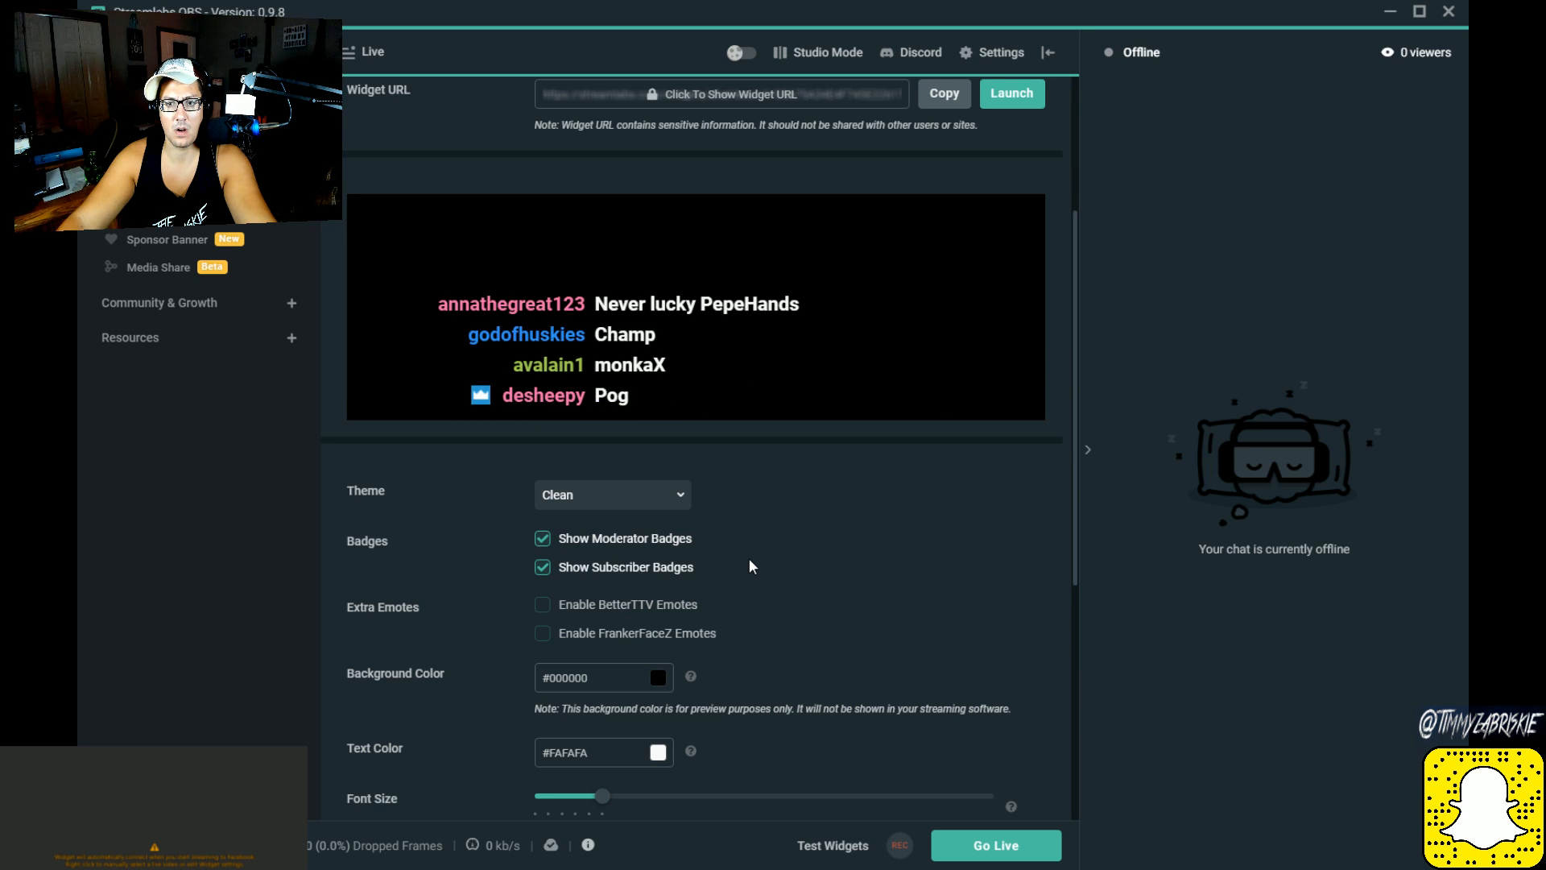
scroll(749, 566, down, 5)
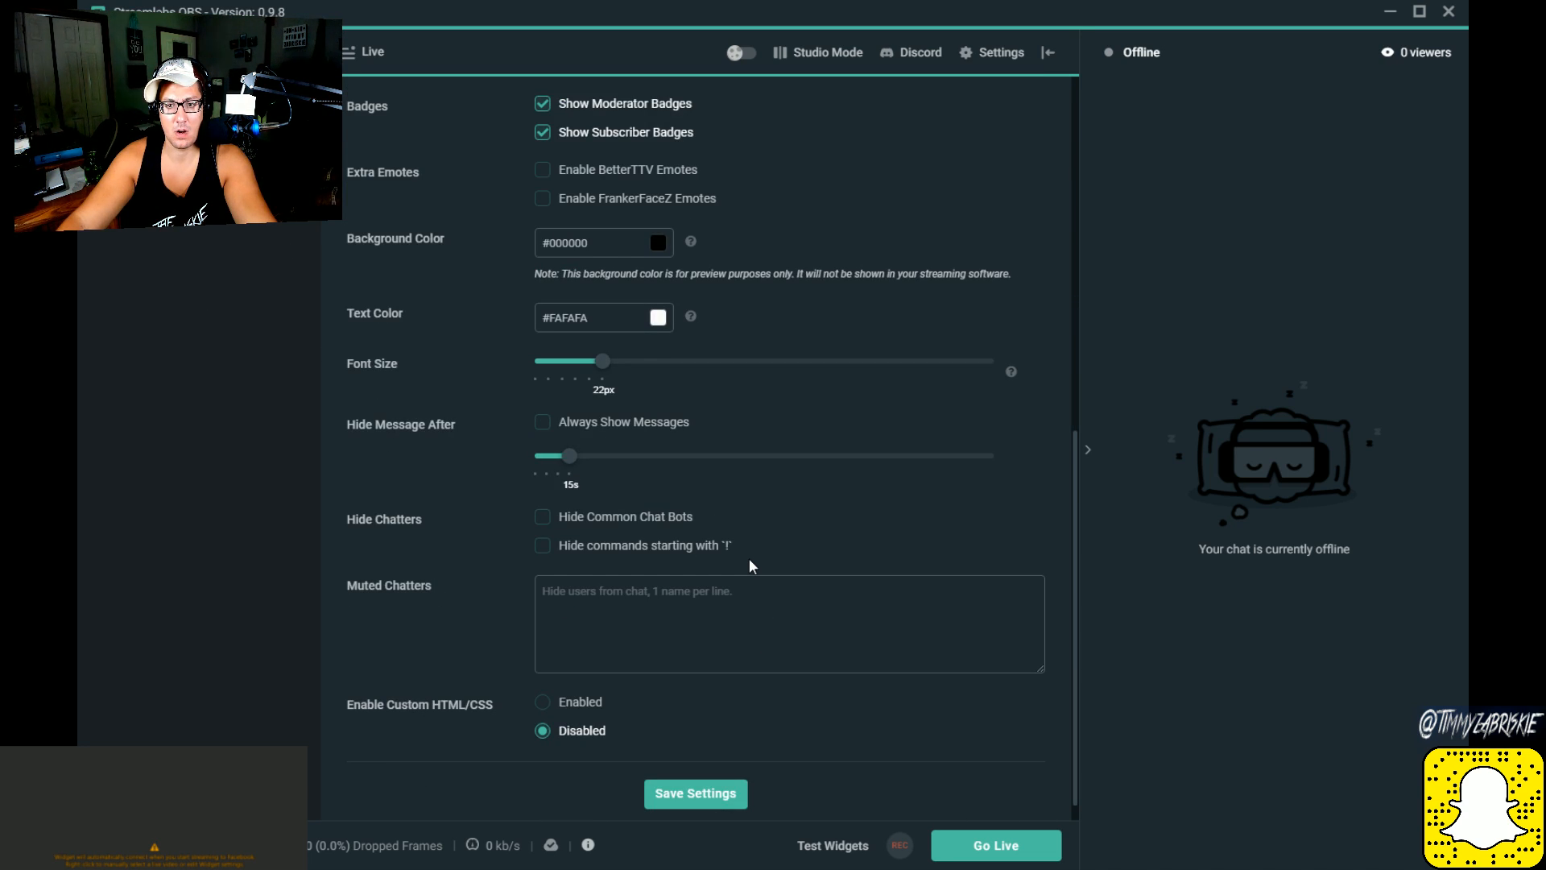
scroll(750, 565, up, 6)
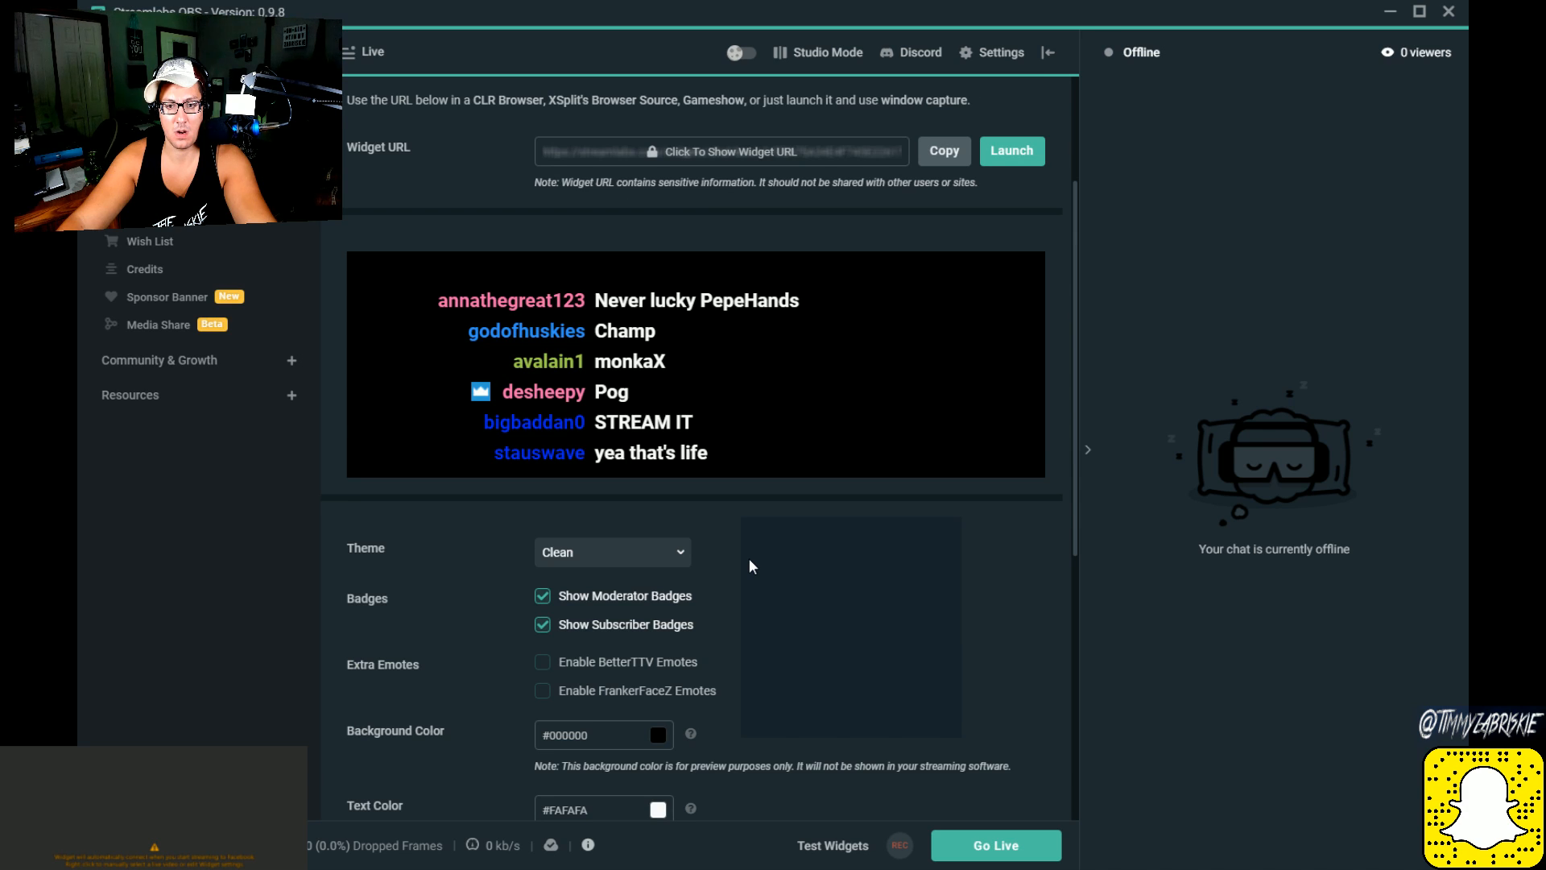
scroll(749, 566, down, 5)
scroll(749, 567, down, 1)
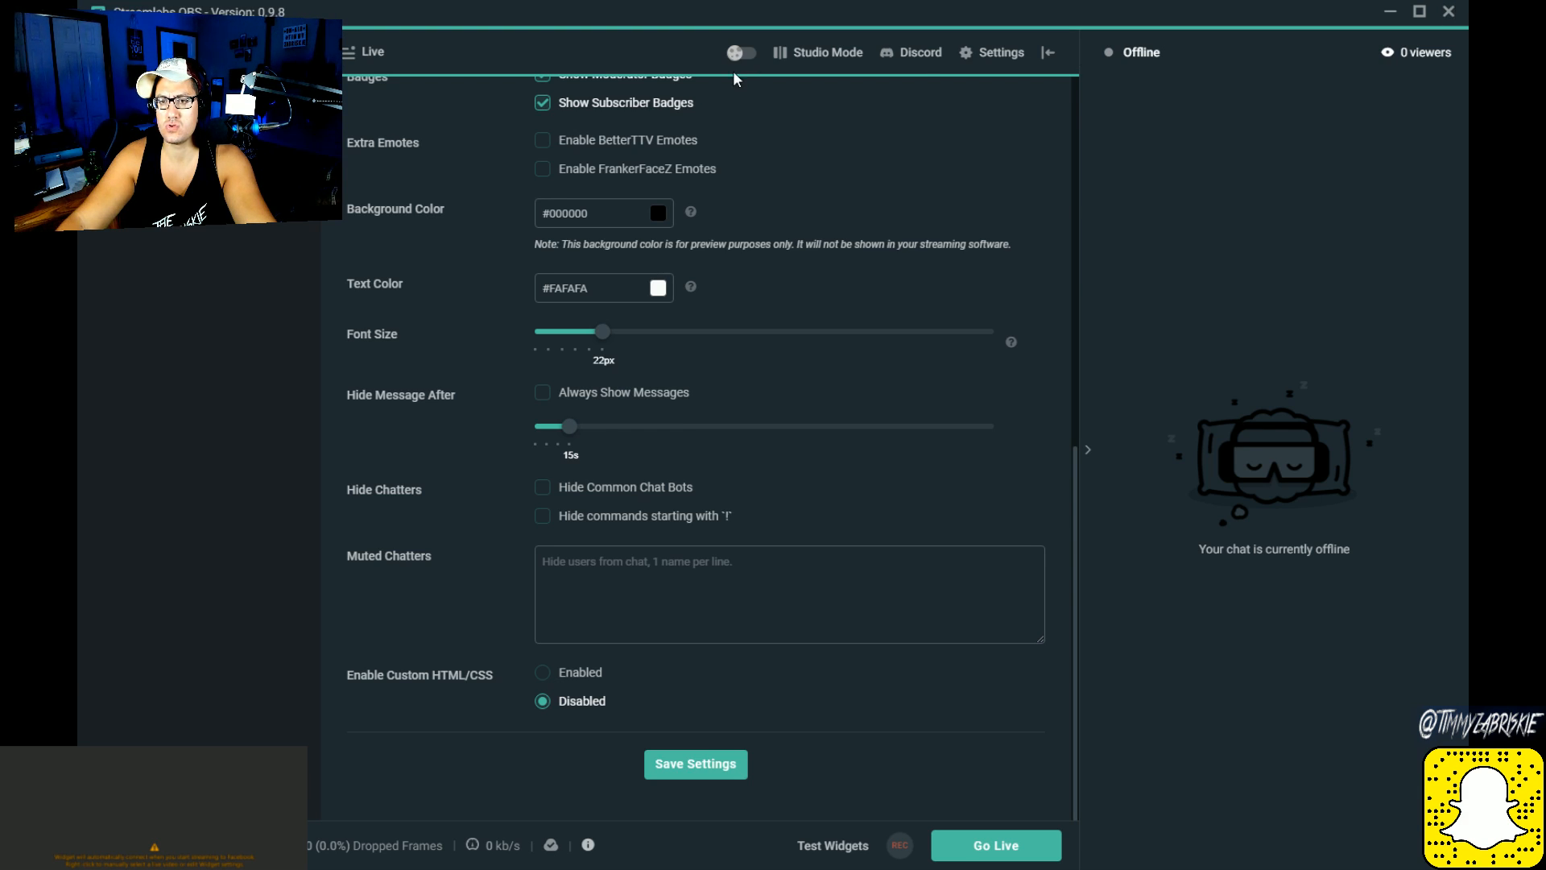
click(1456, 12)
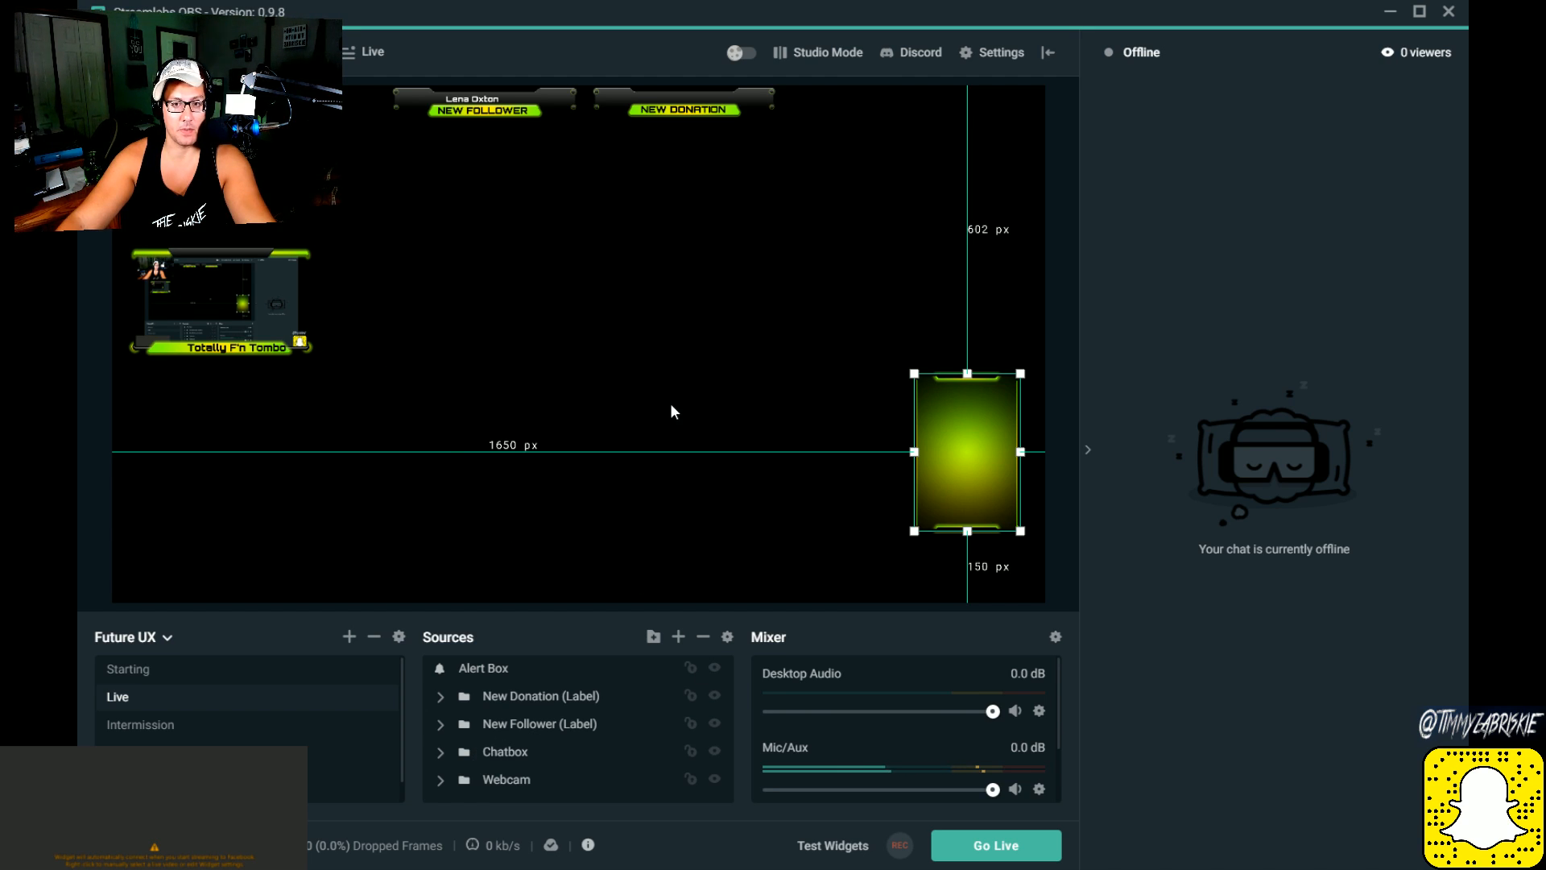
Step: Switch between the Intermission, Starting and Live scenes to compare their layouts, finishing on Intermission
click(278, 724)
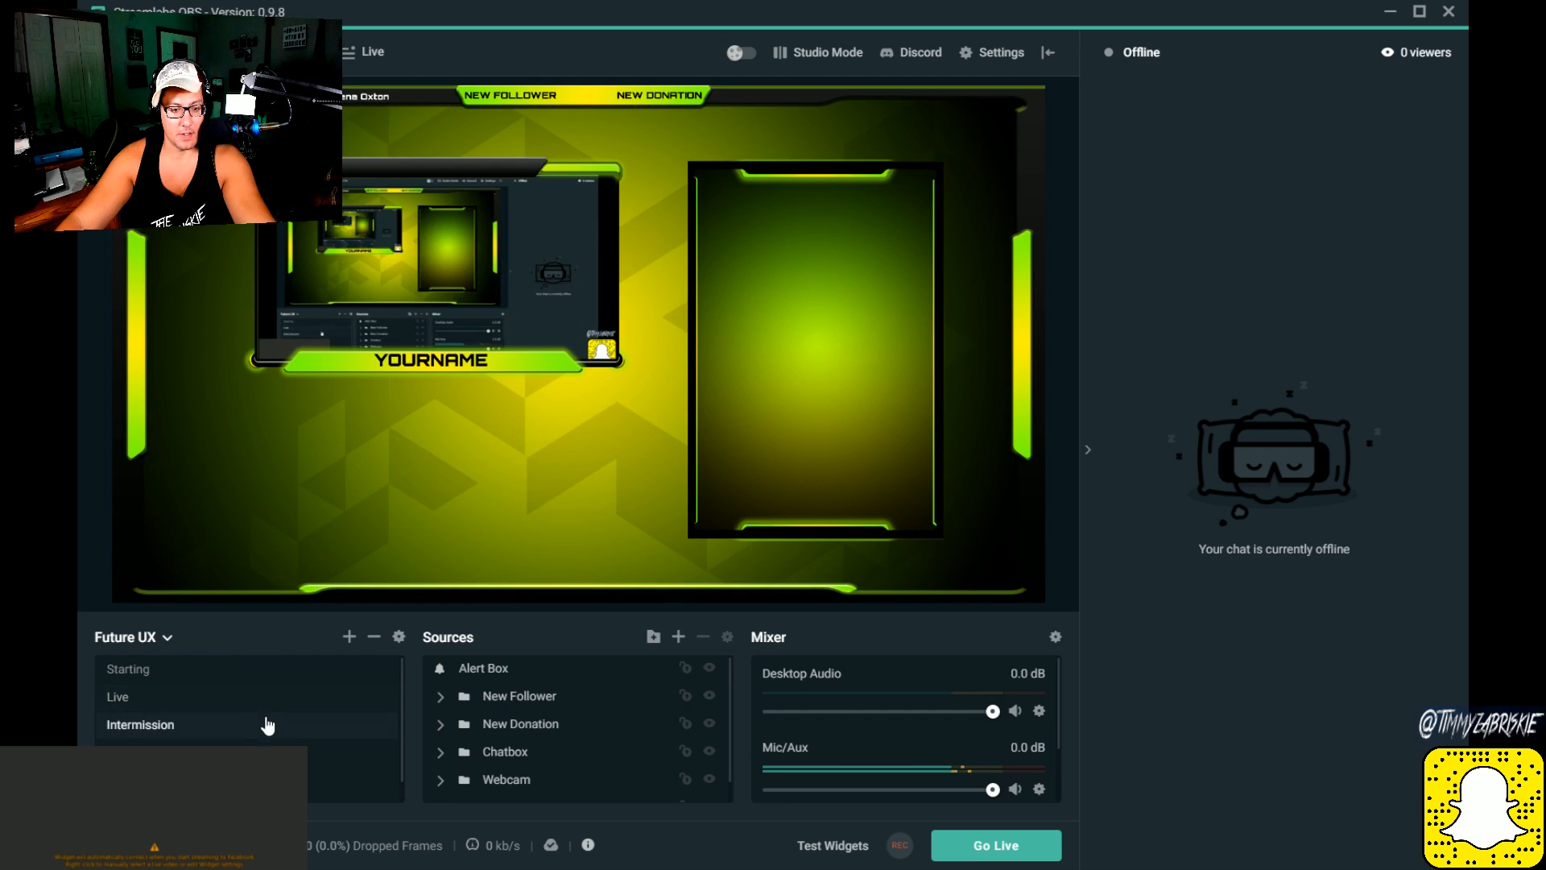
click(181, 674)
click(156, 698)
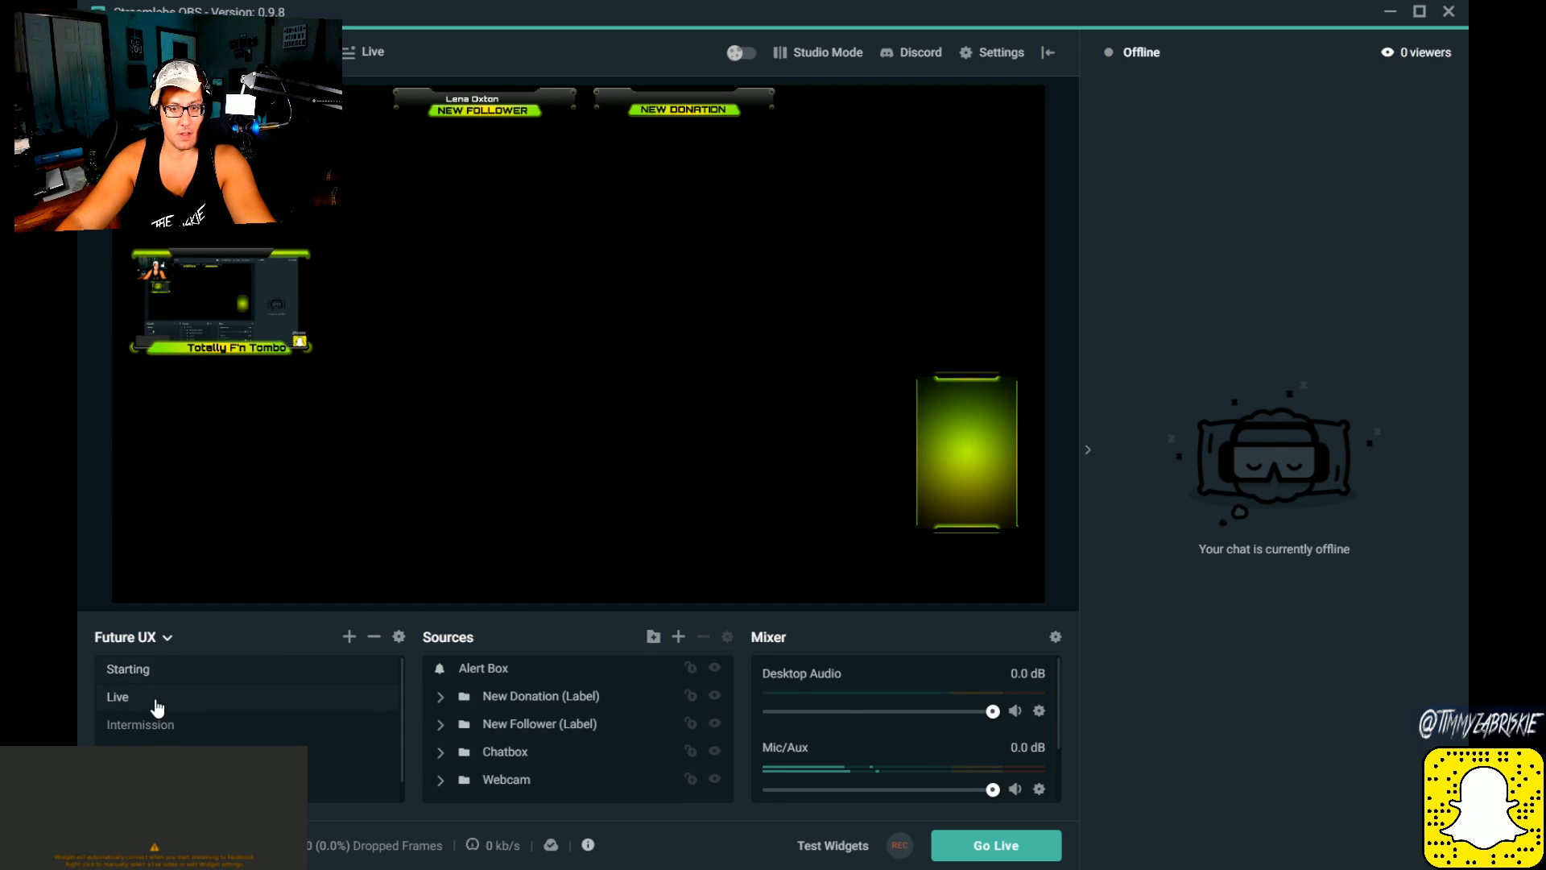
click(145, 727)
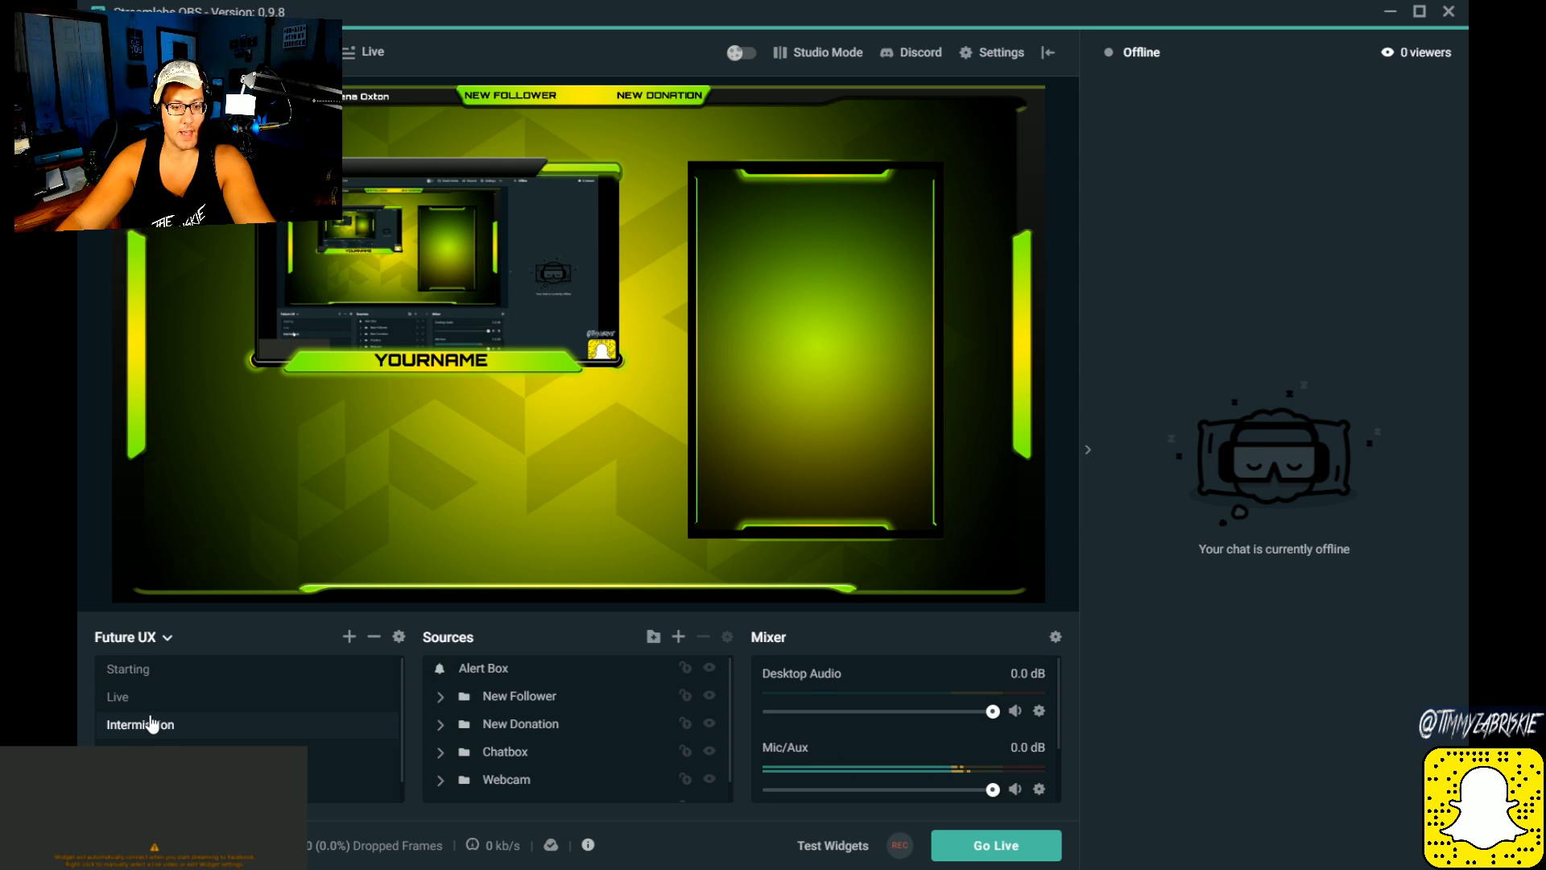
click(164, 698)
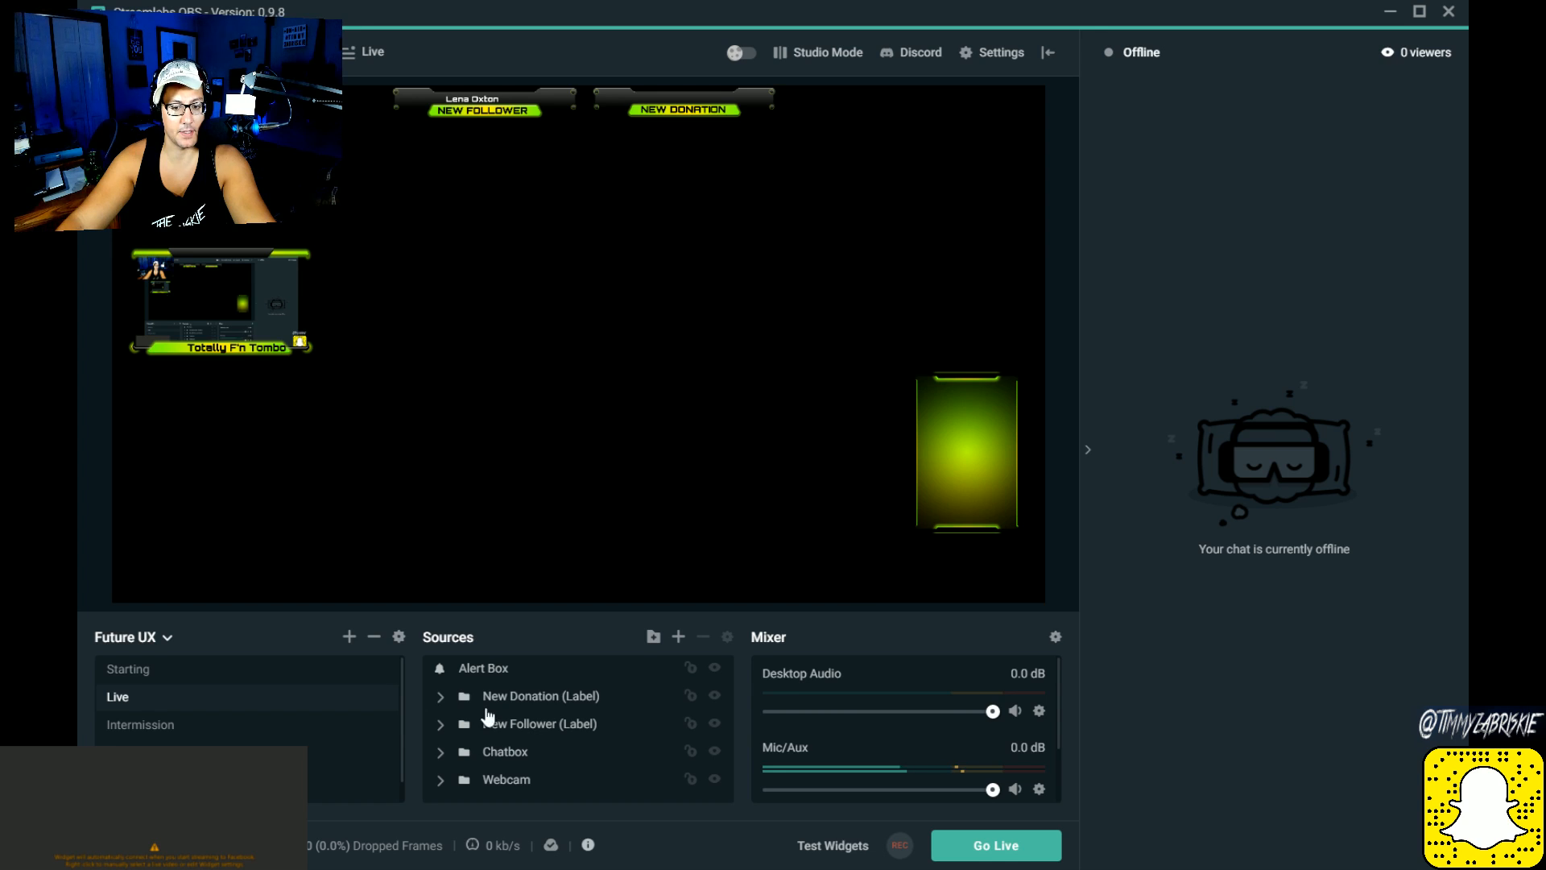
click(110, 724)
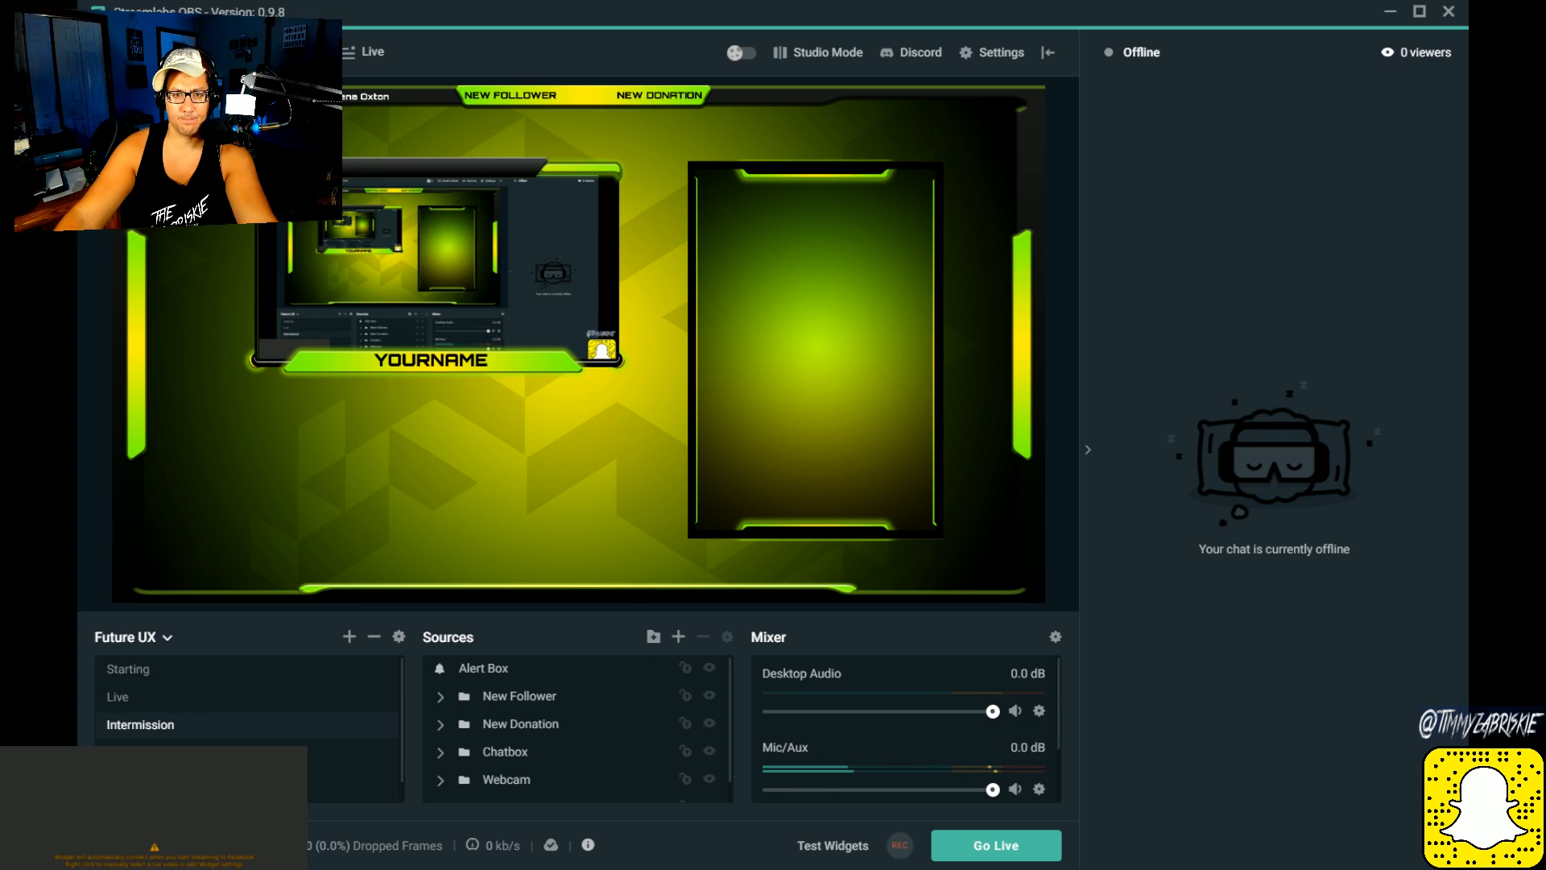
Step: Preview the stream ending, offline and BRB scenes, and select the BRB source in the BRB scene
scroll(299, 671, down, 1)
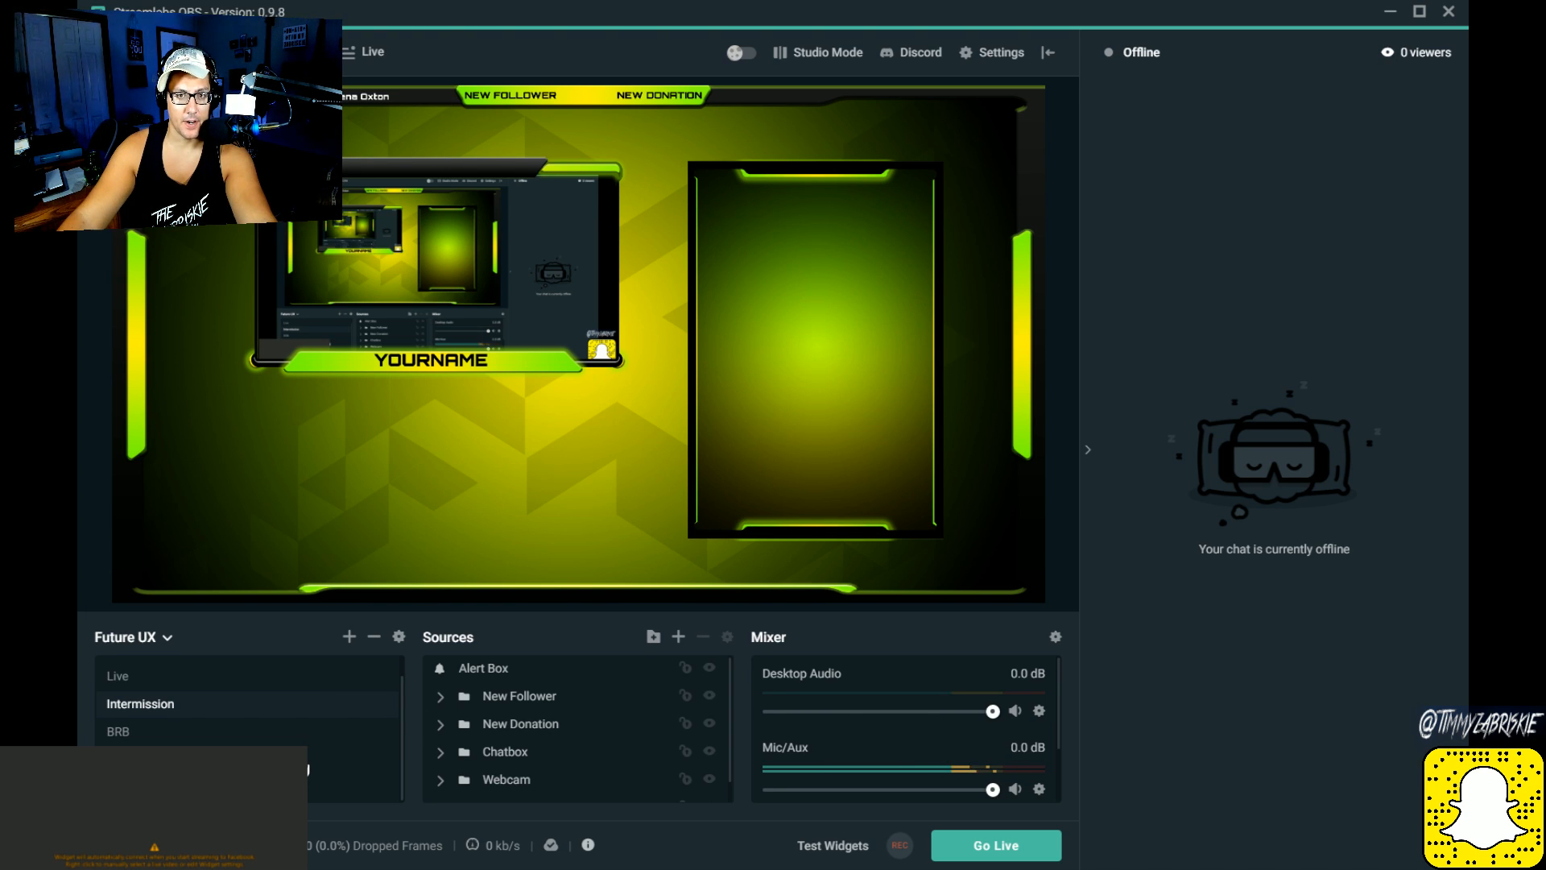
scroll(167, 735, up, 1)
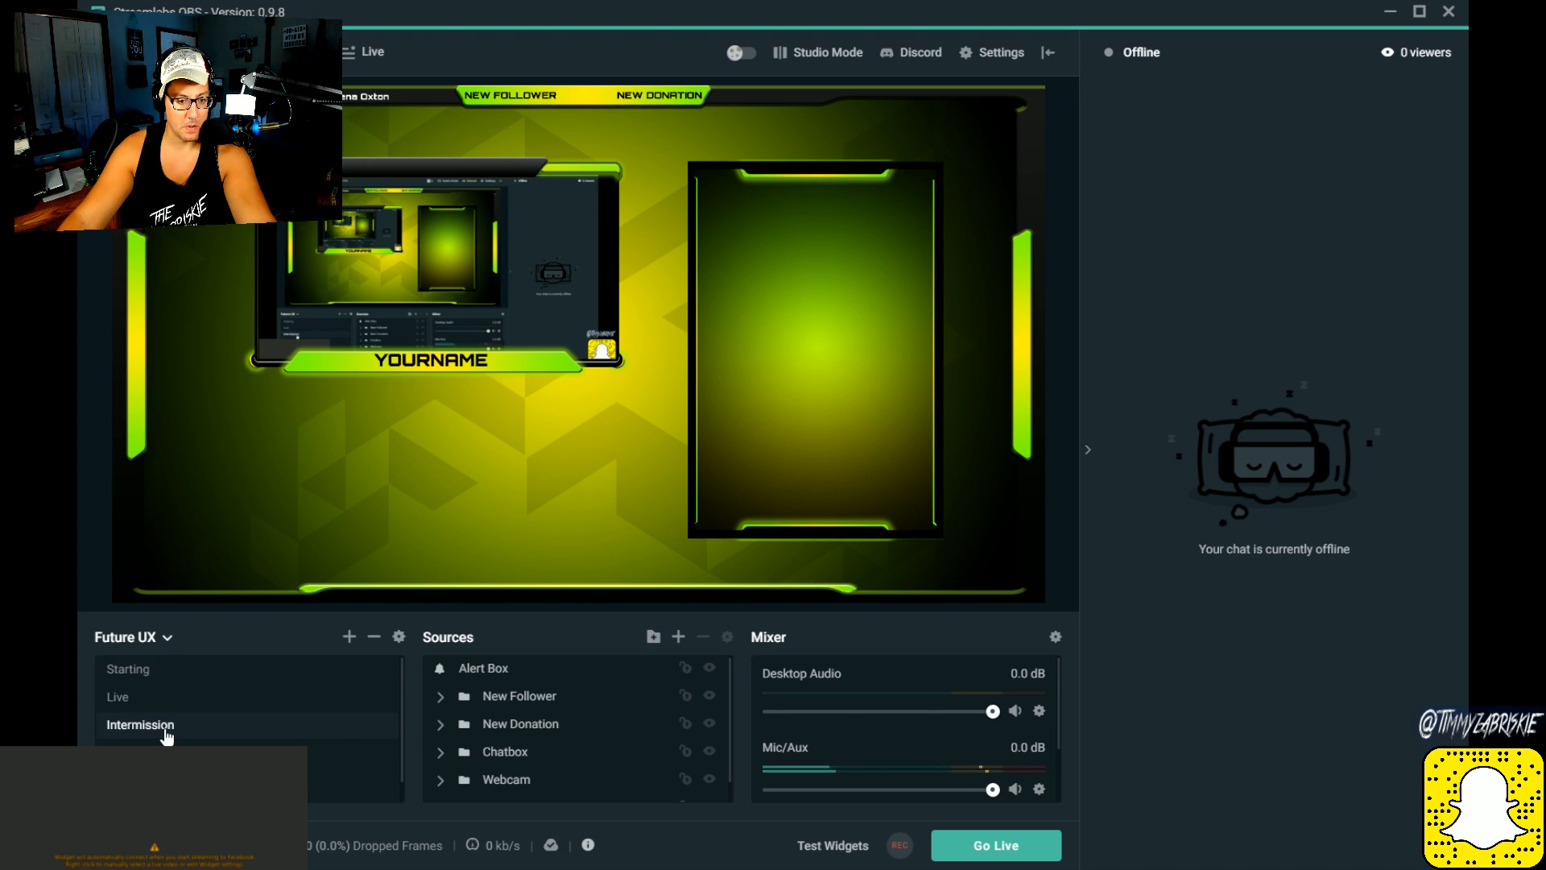
scroll(167, 734, down, 1)
click(165, 759)
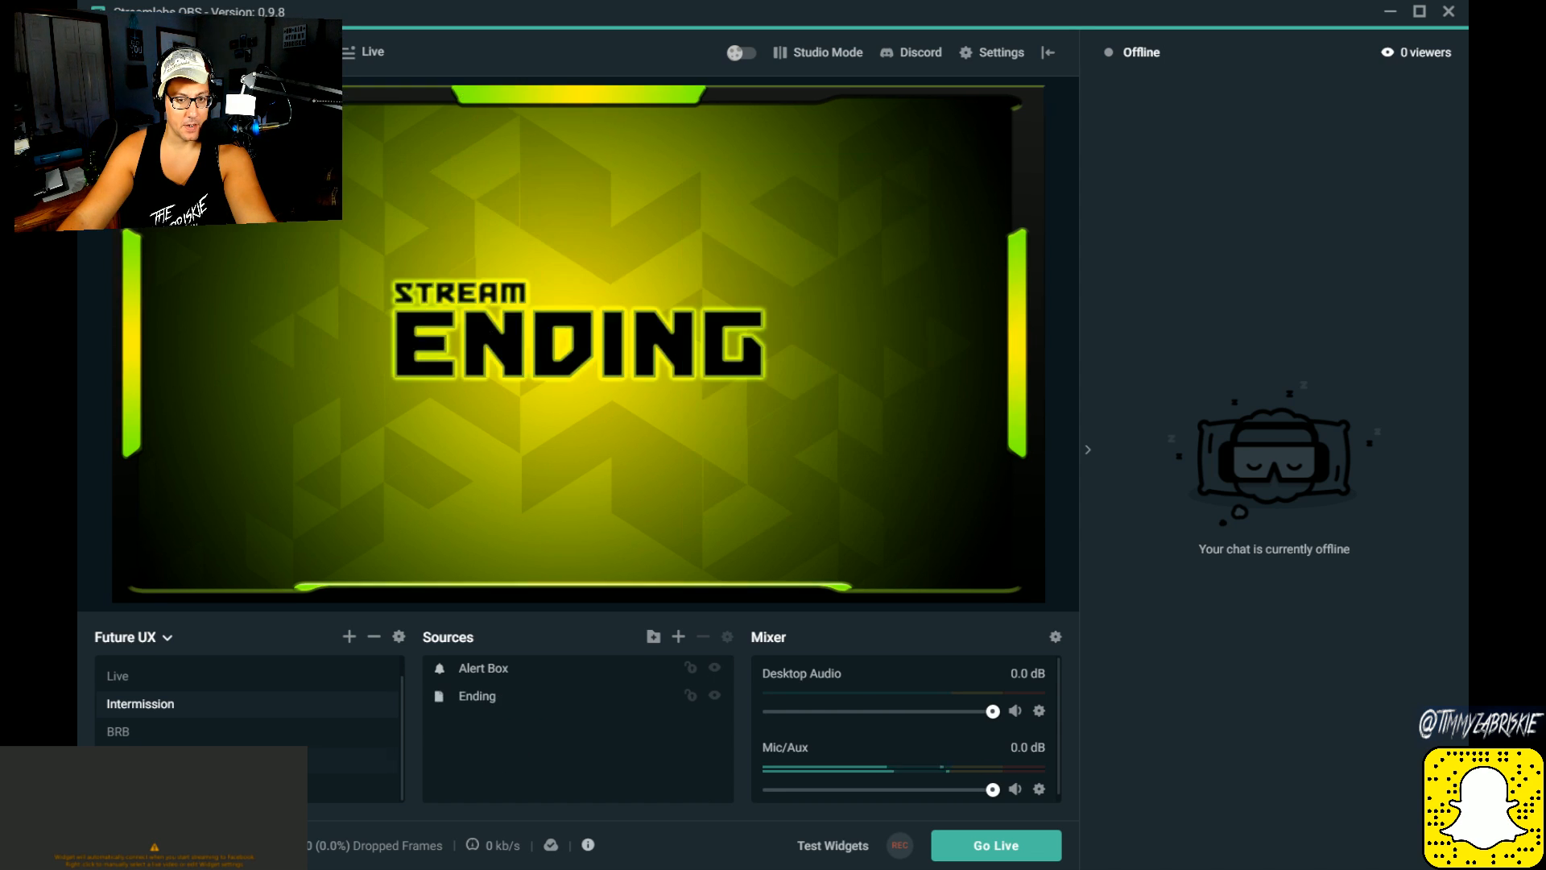
click(165, 786)
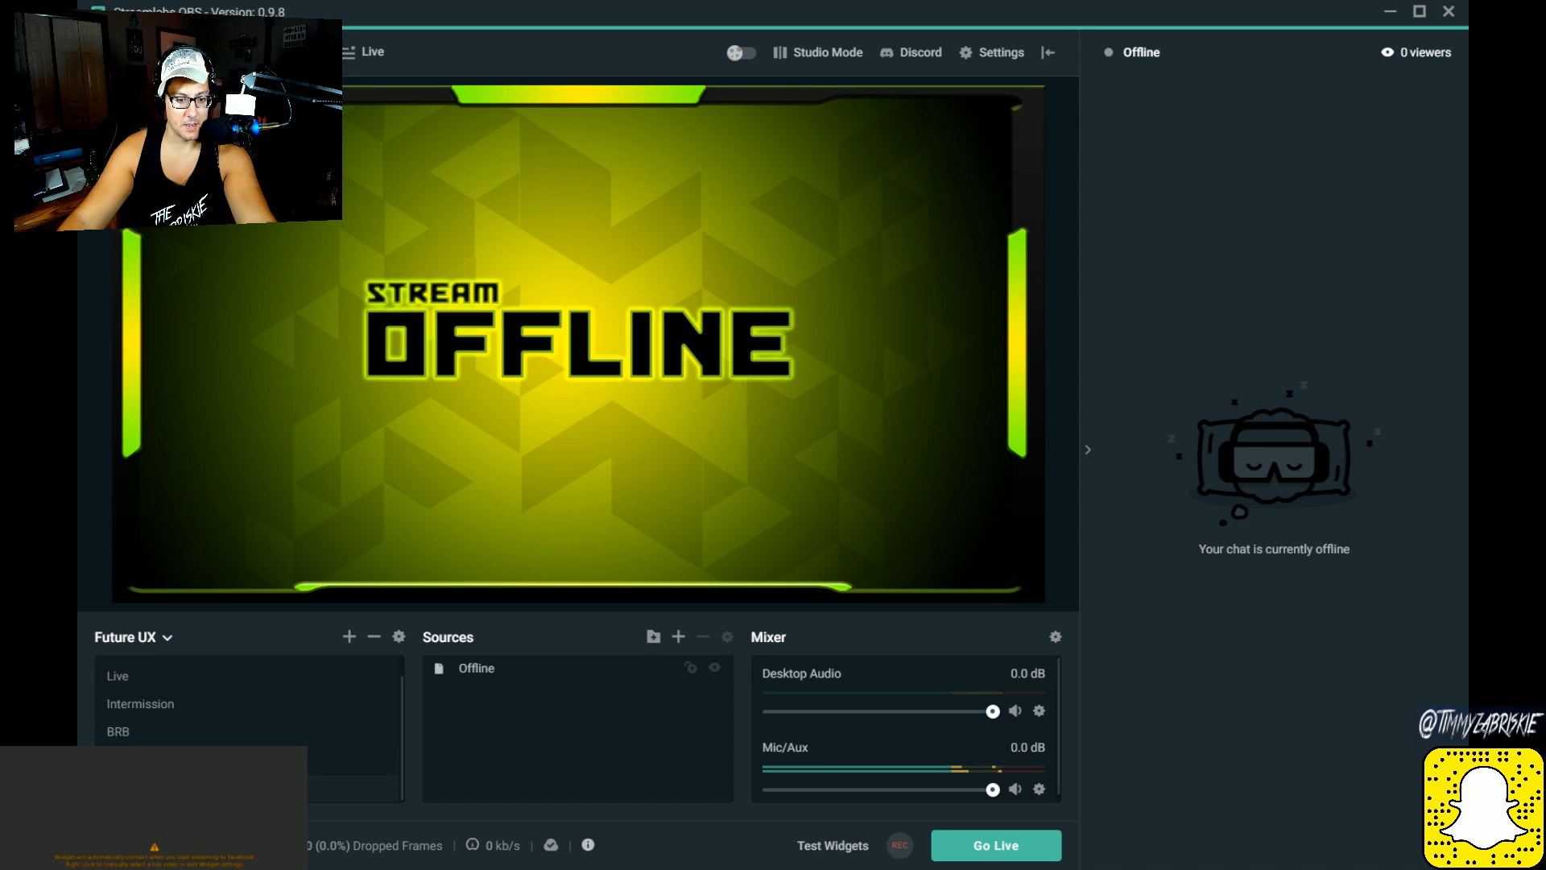
click(175, 732)
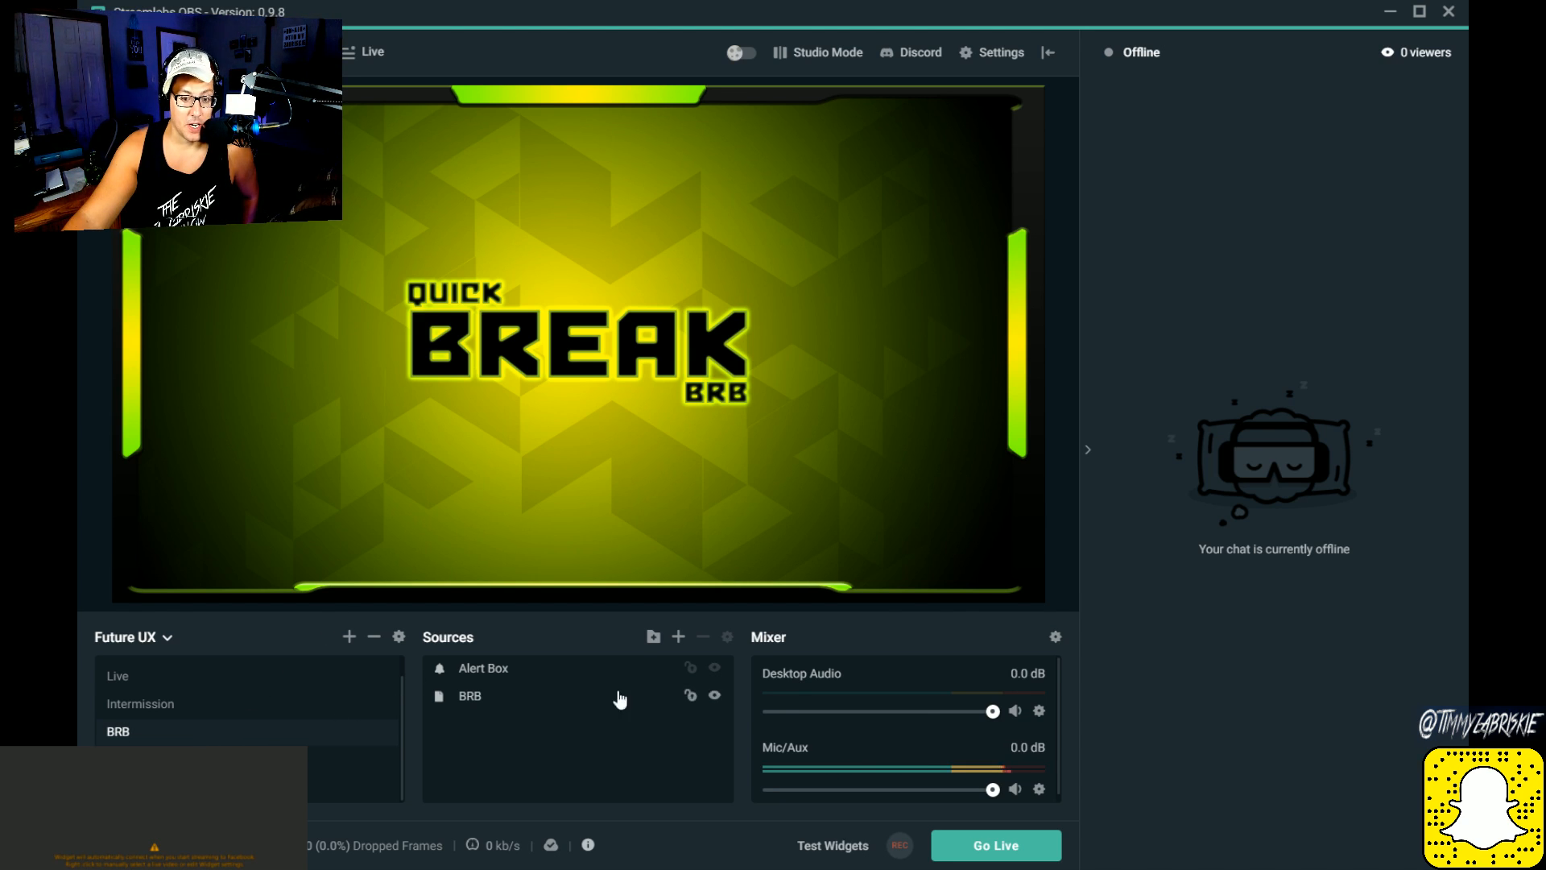
click(555, 677)
click(539, 705)
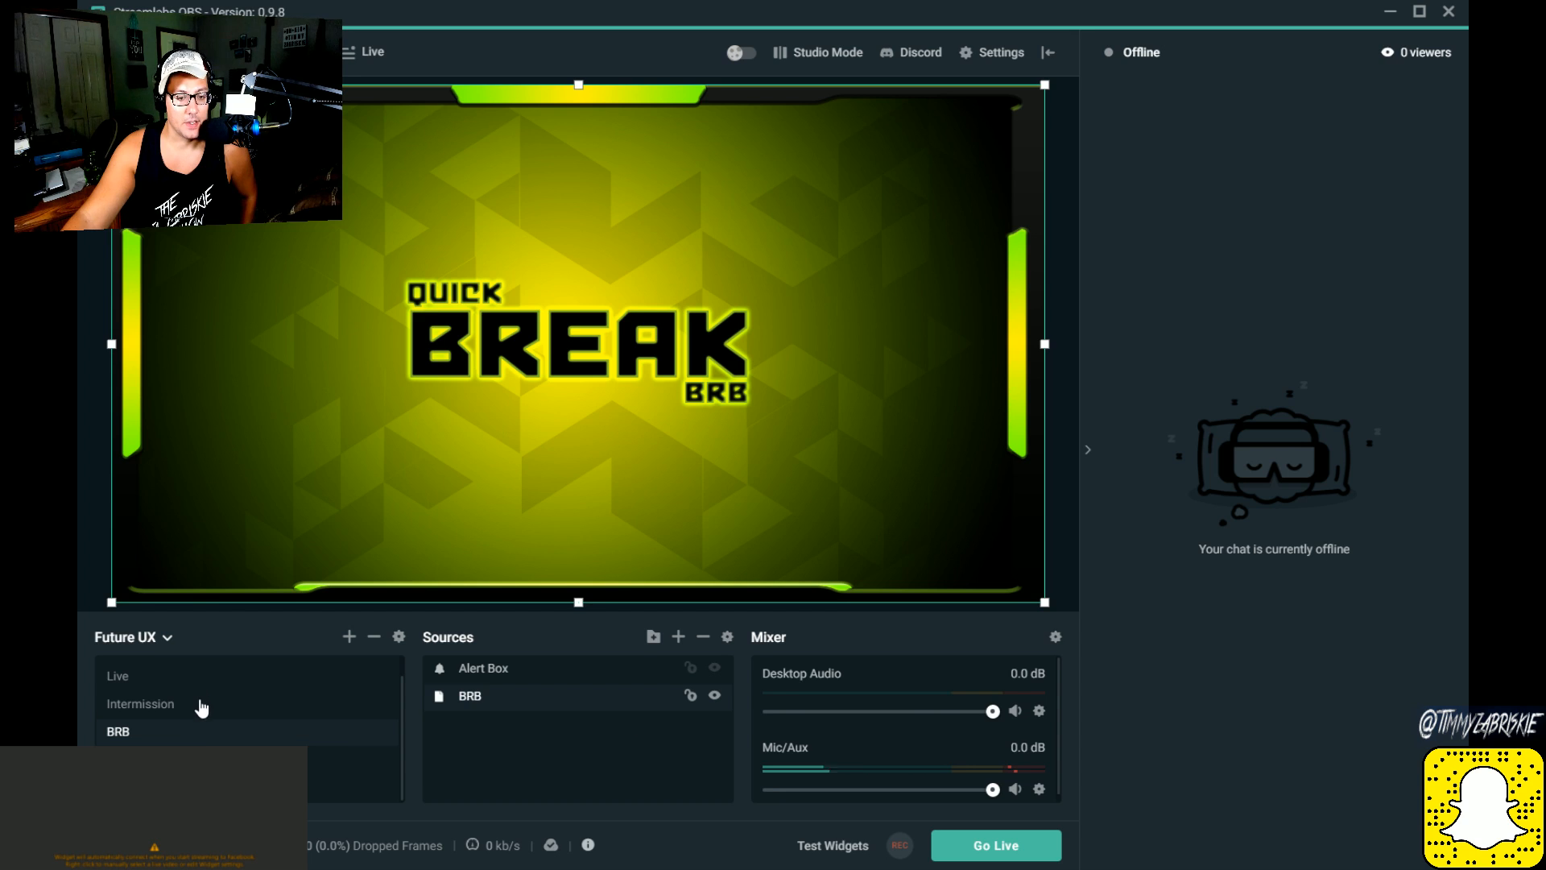
scroll(193, 721, up, 1)
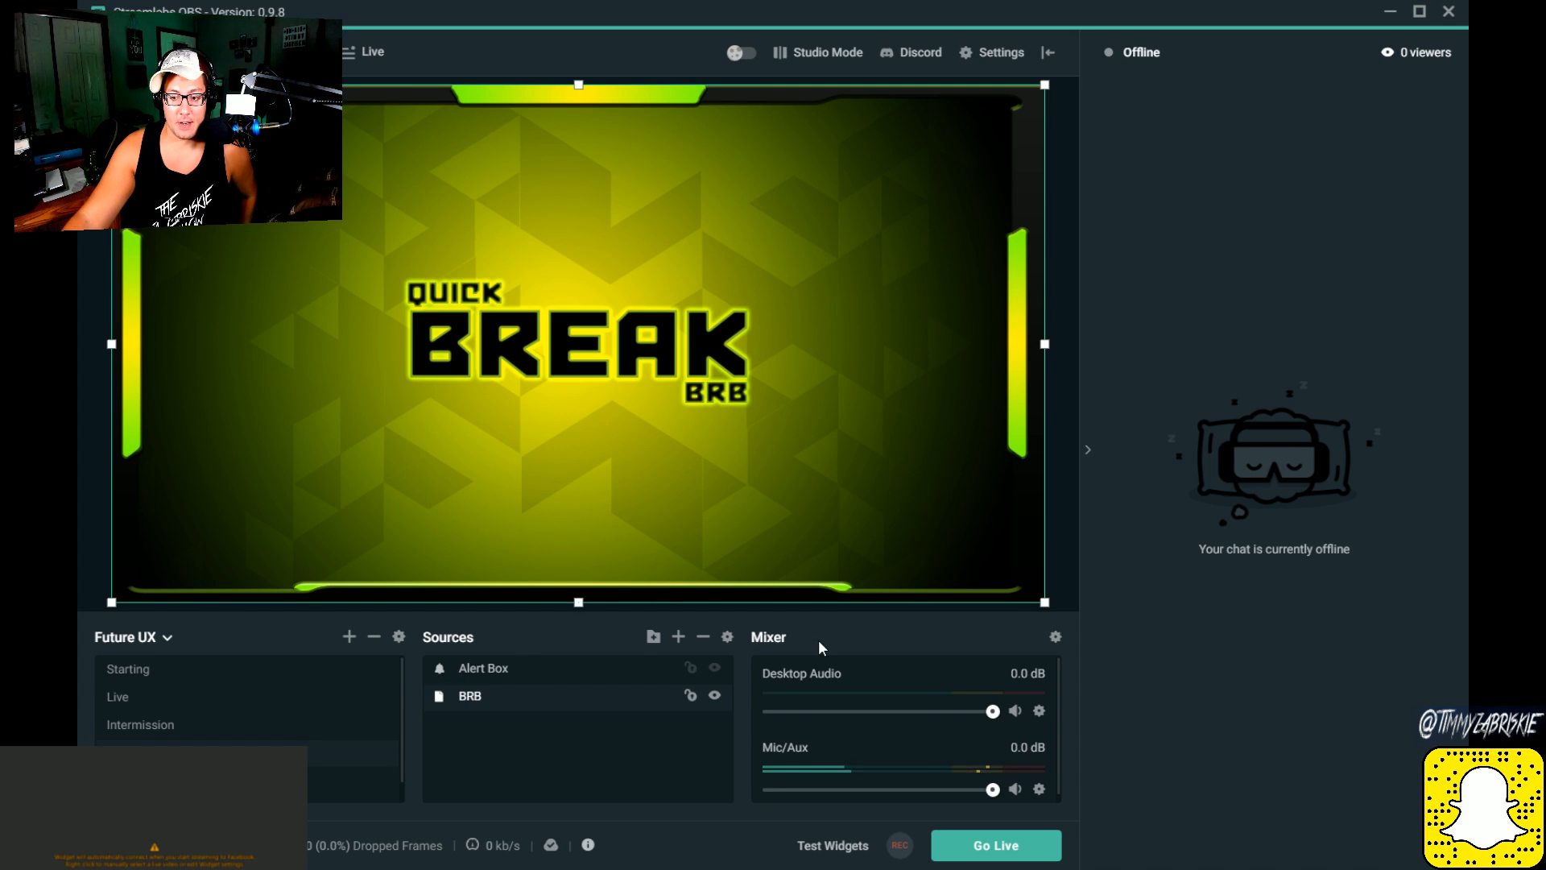
Step: Go to the Live dashboard and open the Spin Wheel widget's settings
click(364, 52)
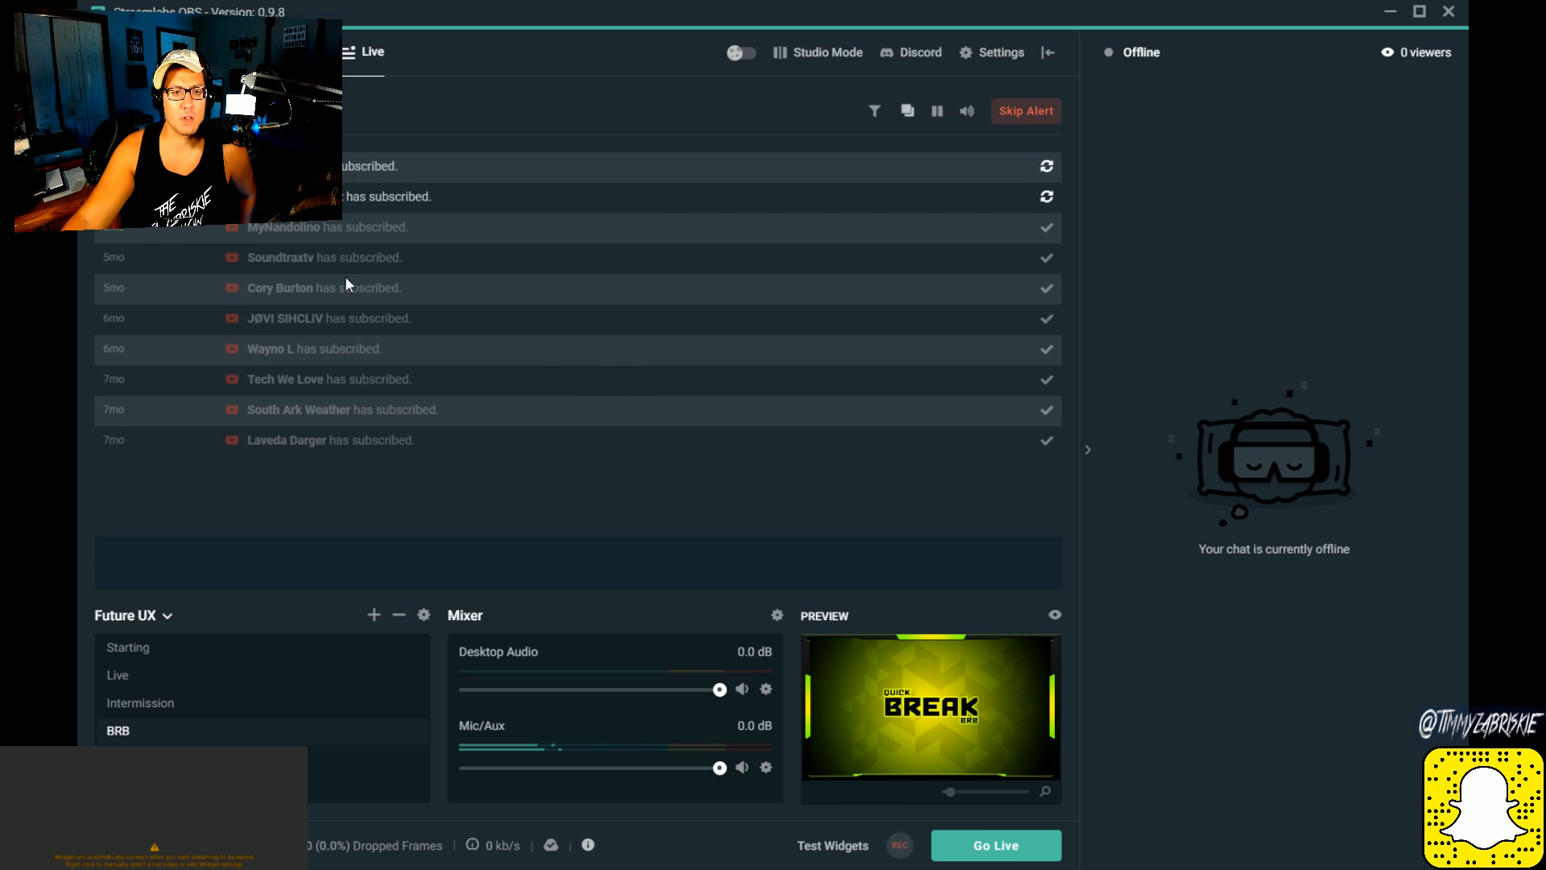
click(241, 111)
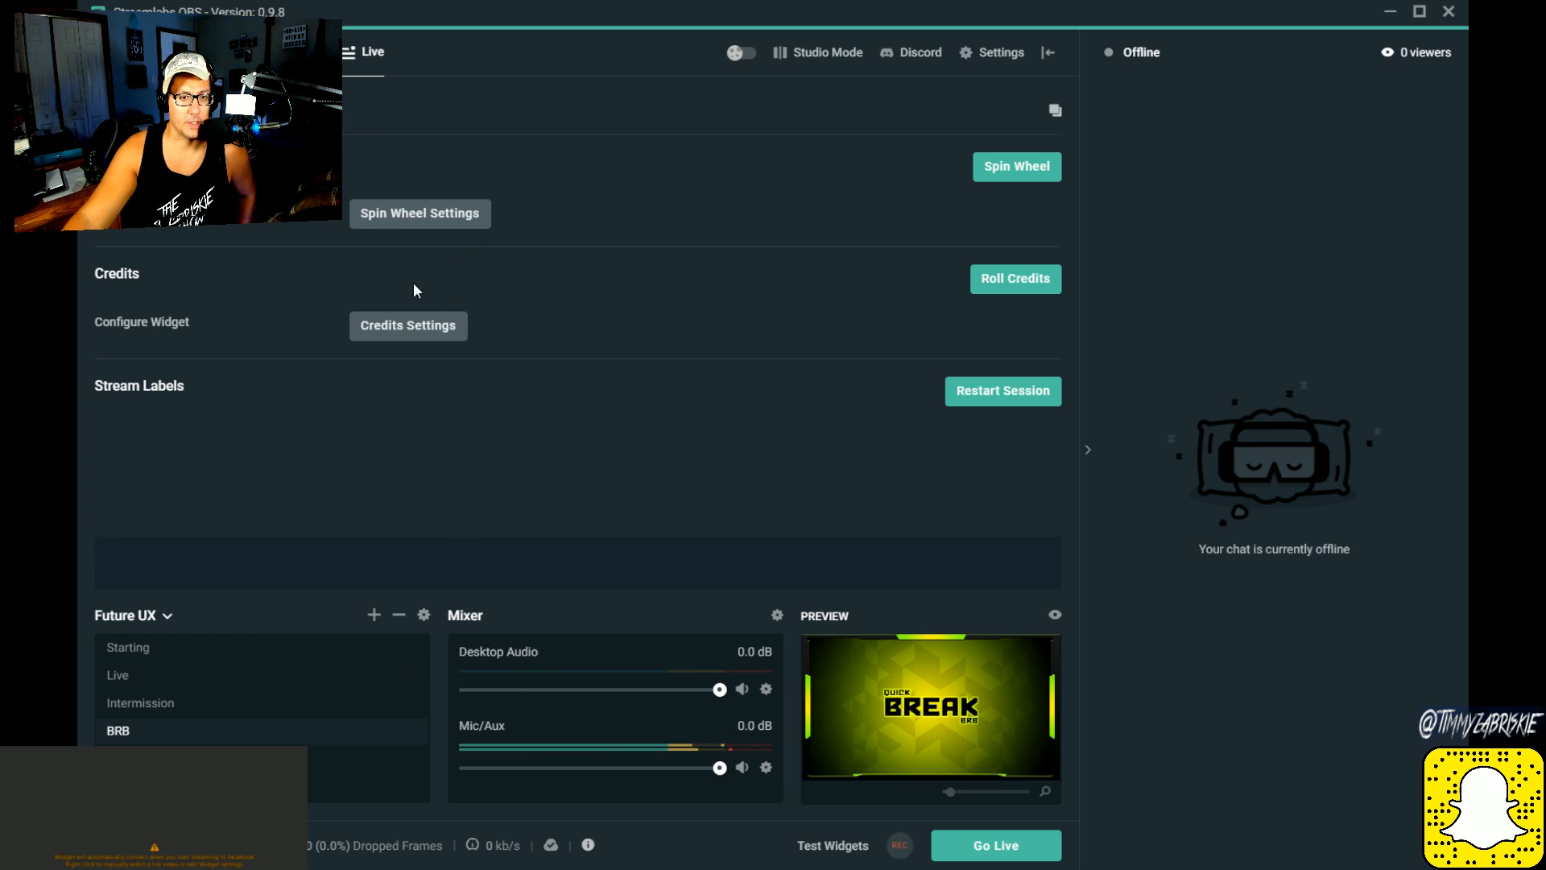
click(389, 214)
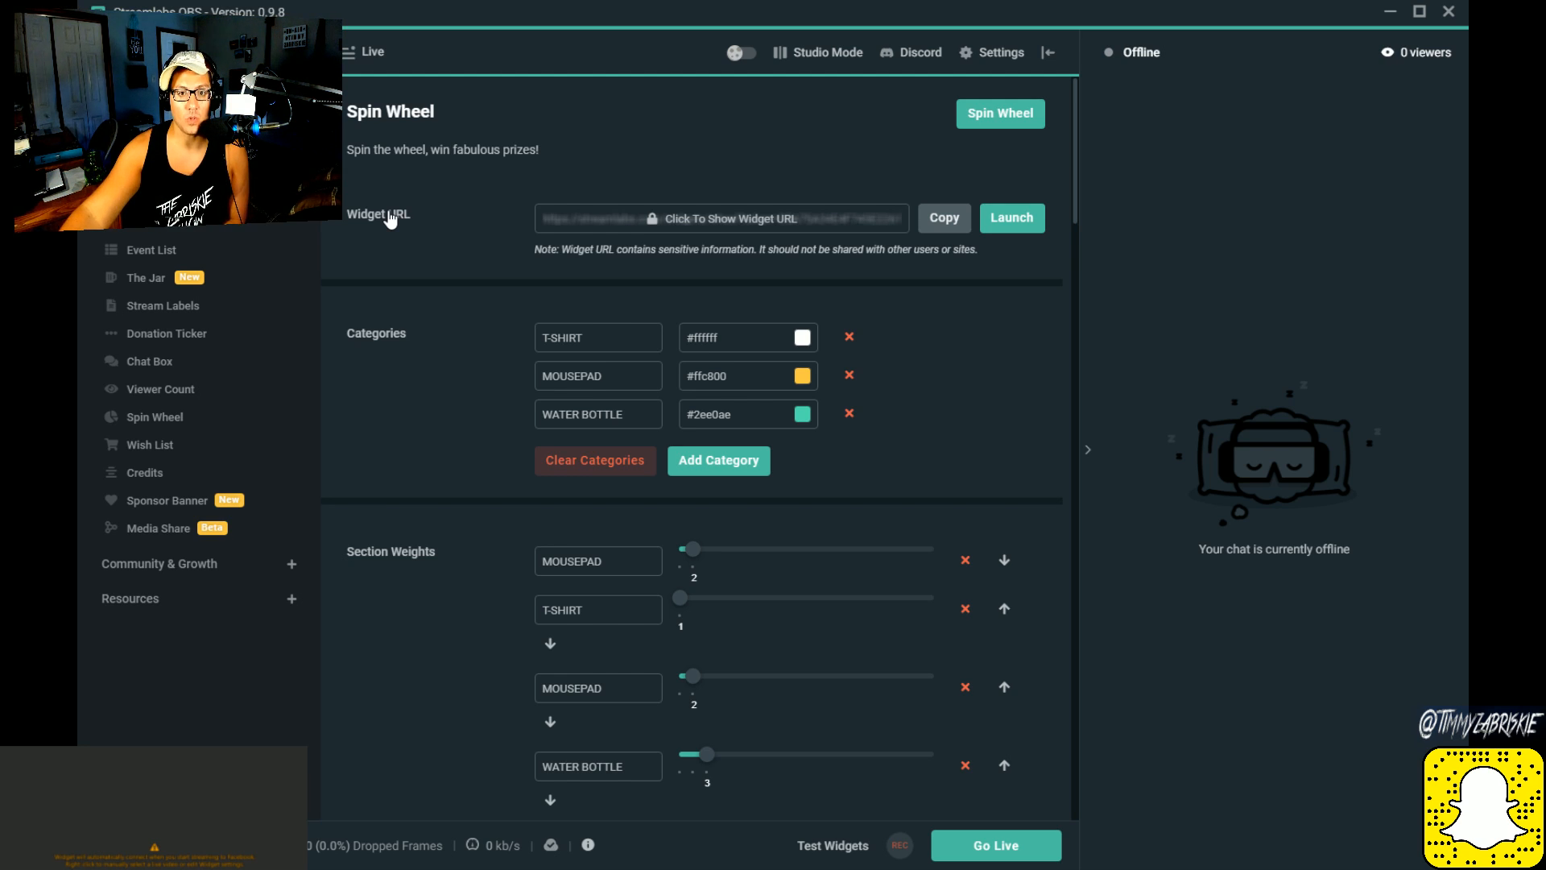
triple_click(516, 155)
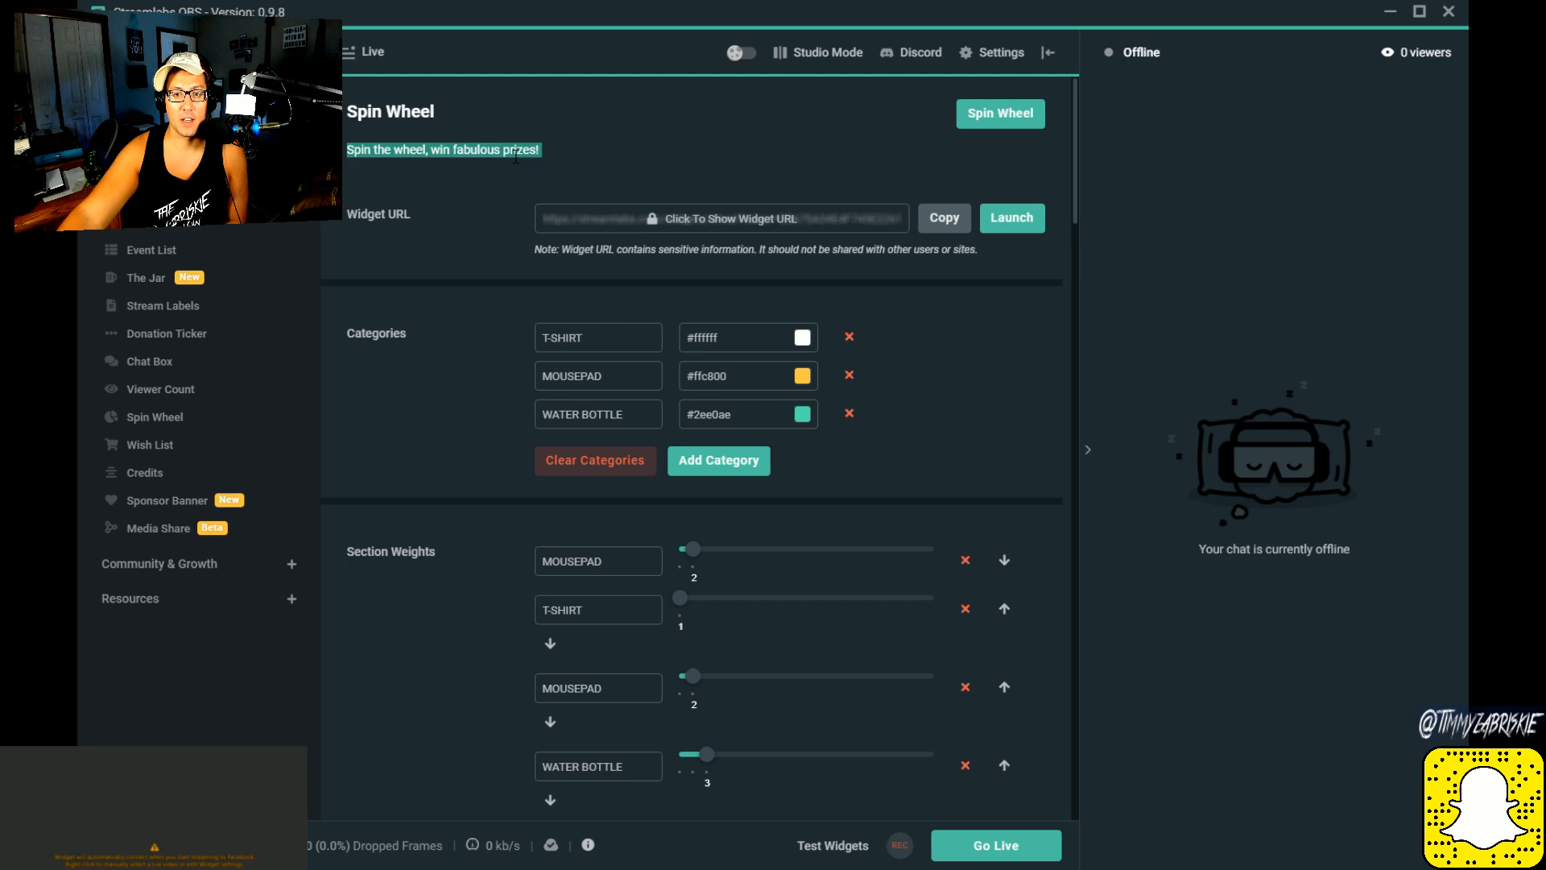
double_click(430, 111)
click(500, 110)
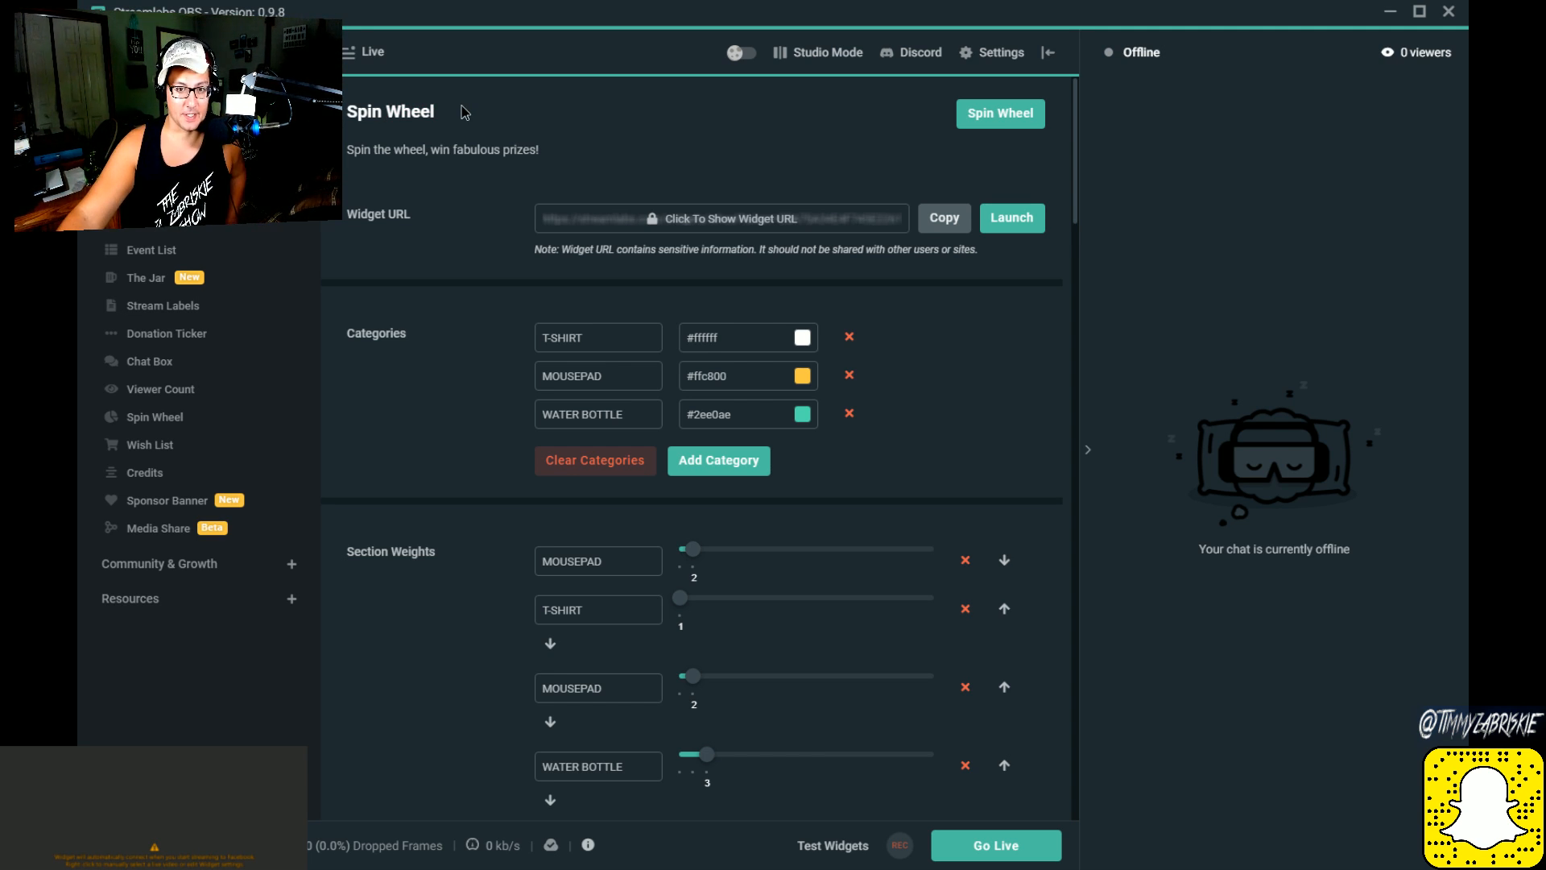
double_click(424, 111)
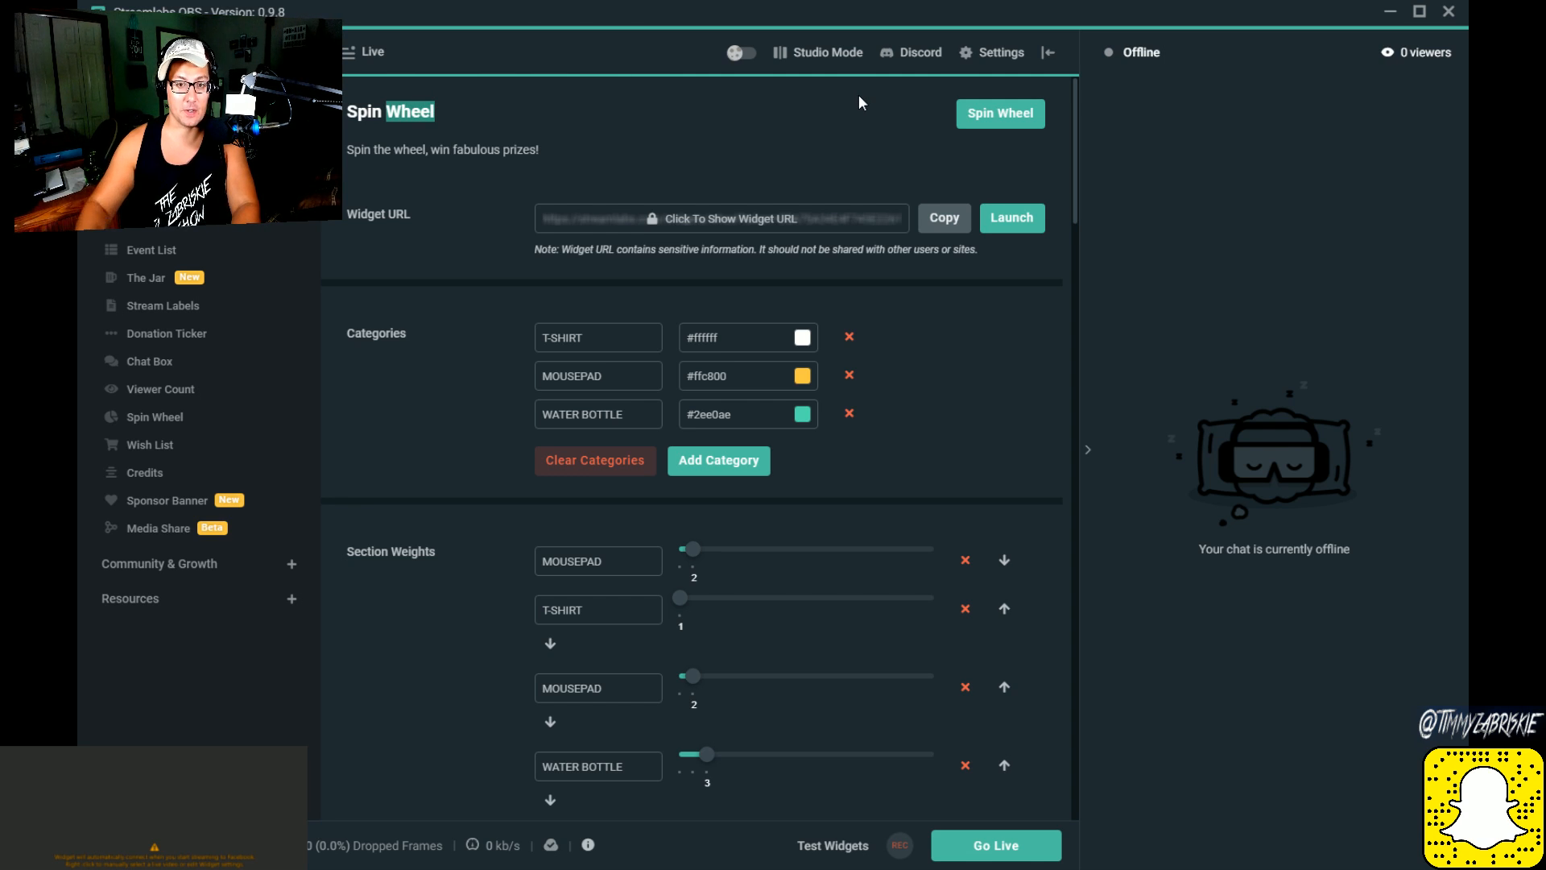
scroll(859, 95, down, 1)
scroll(858, 100, up, 1)
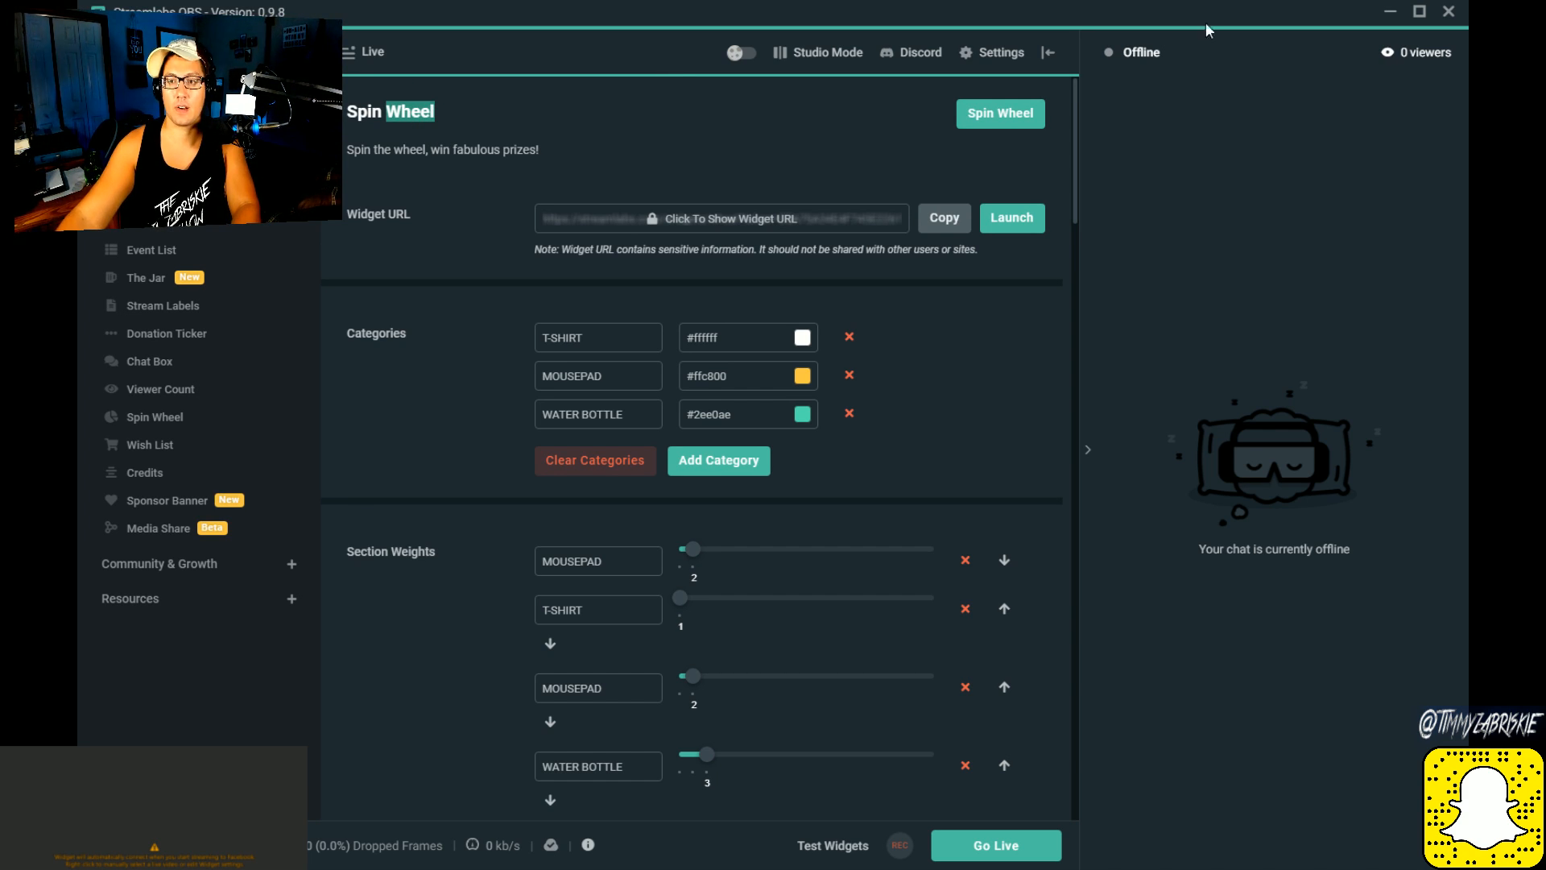
click(1012, 136)
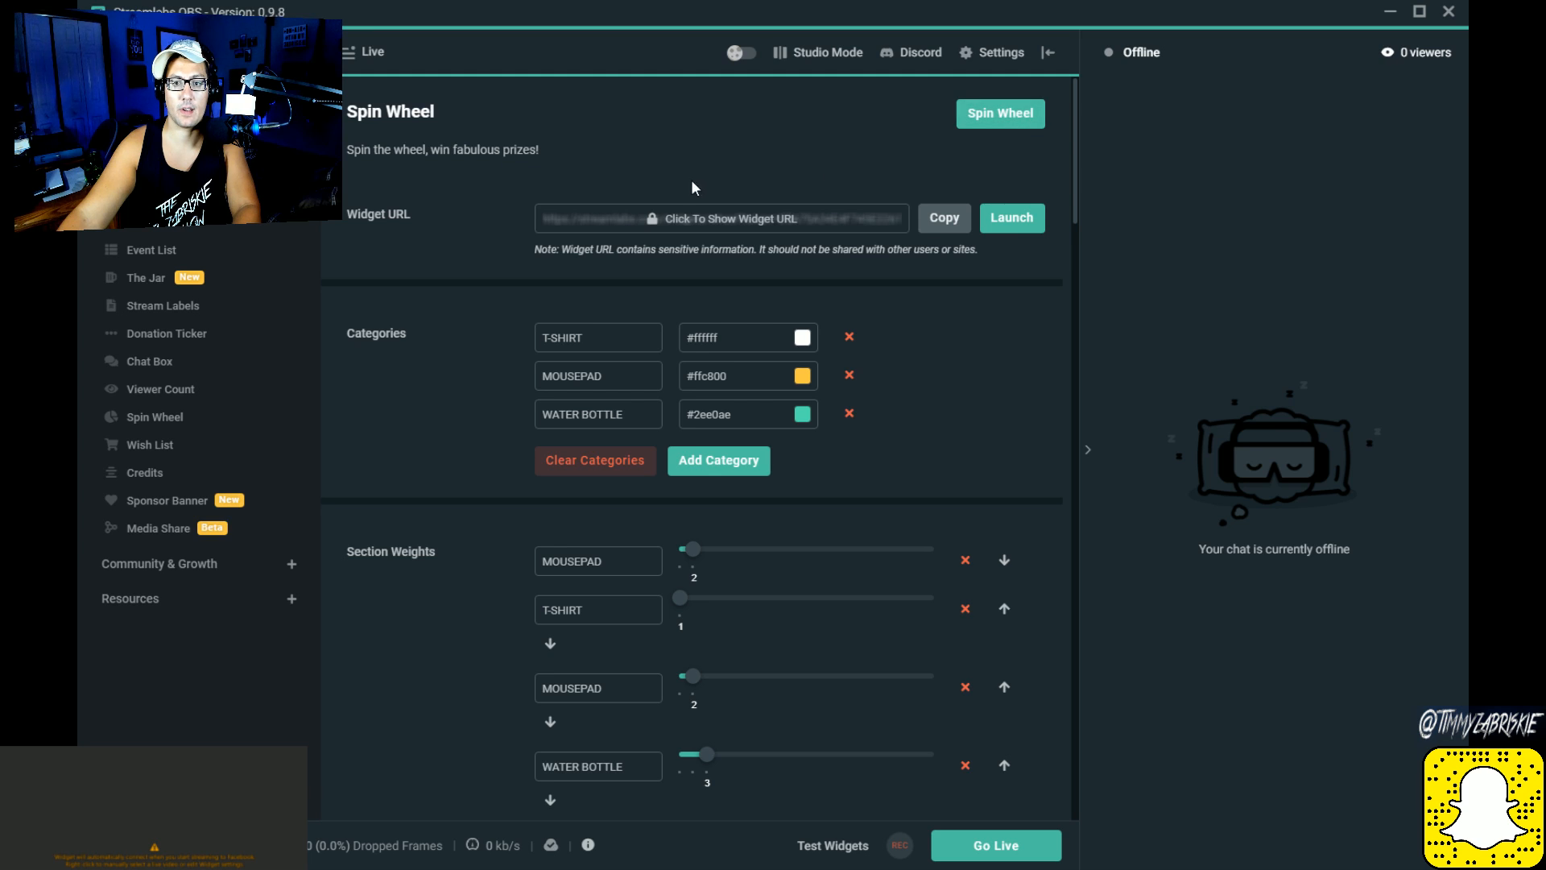
double_click(359, 113)
triple_click(359, 119)
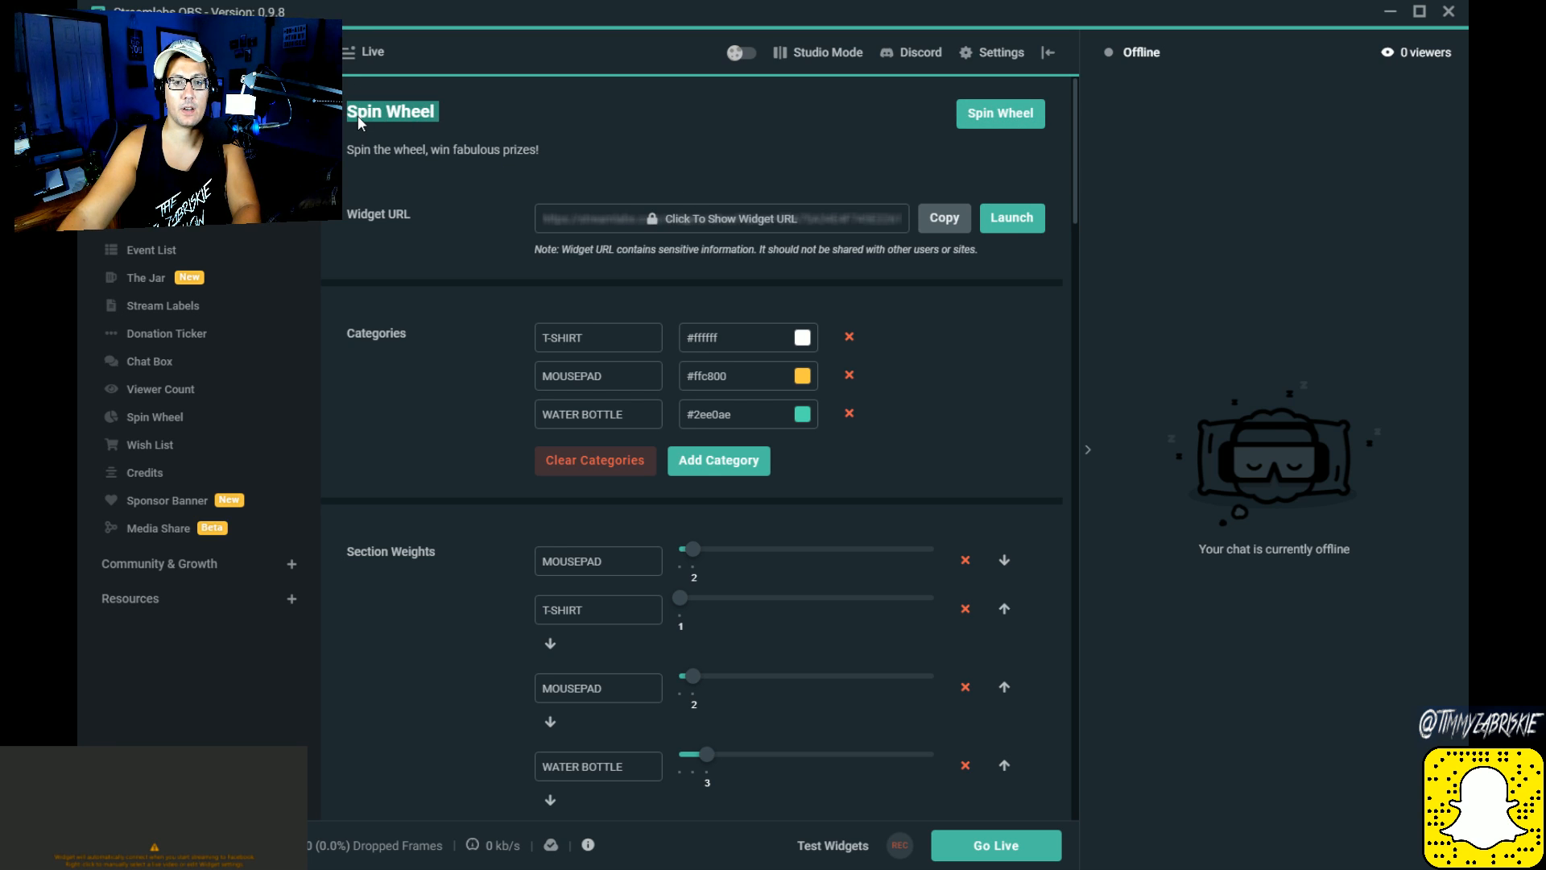
click(477, 97)
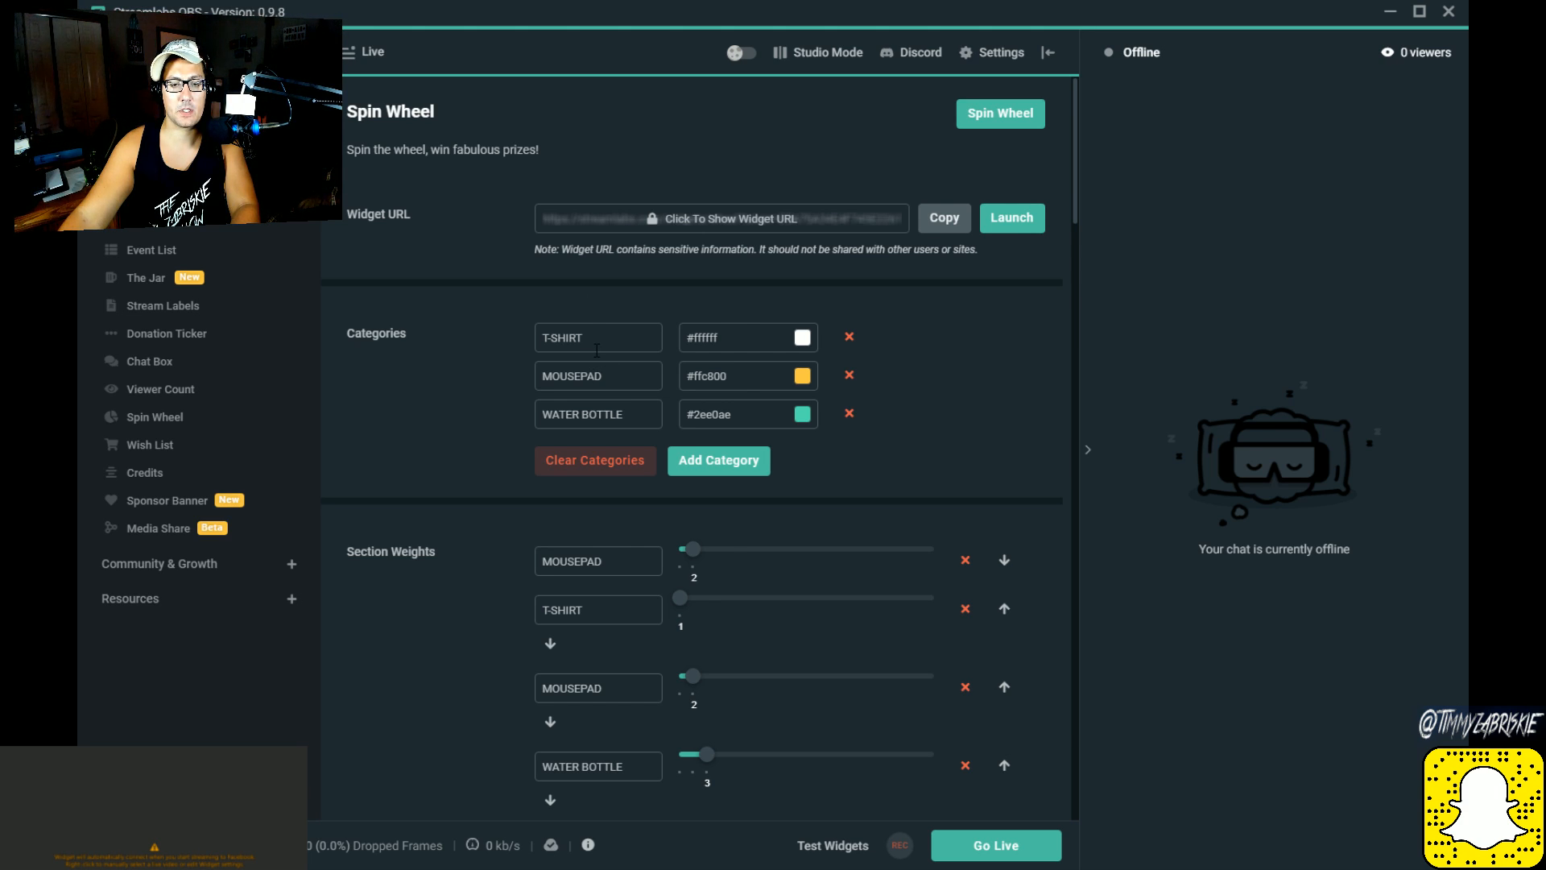
double_click(491, 149)
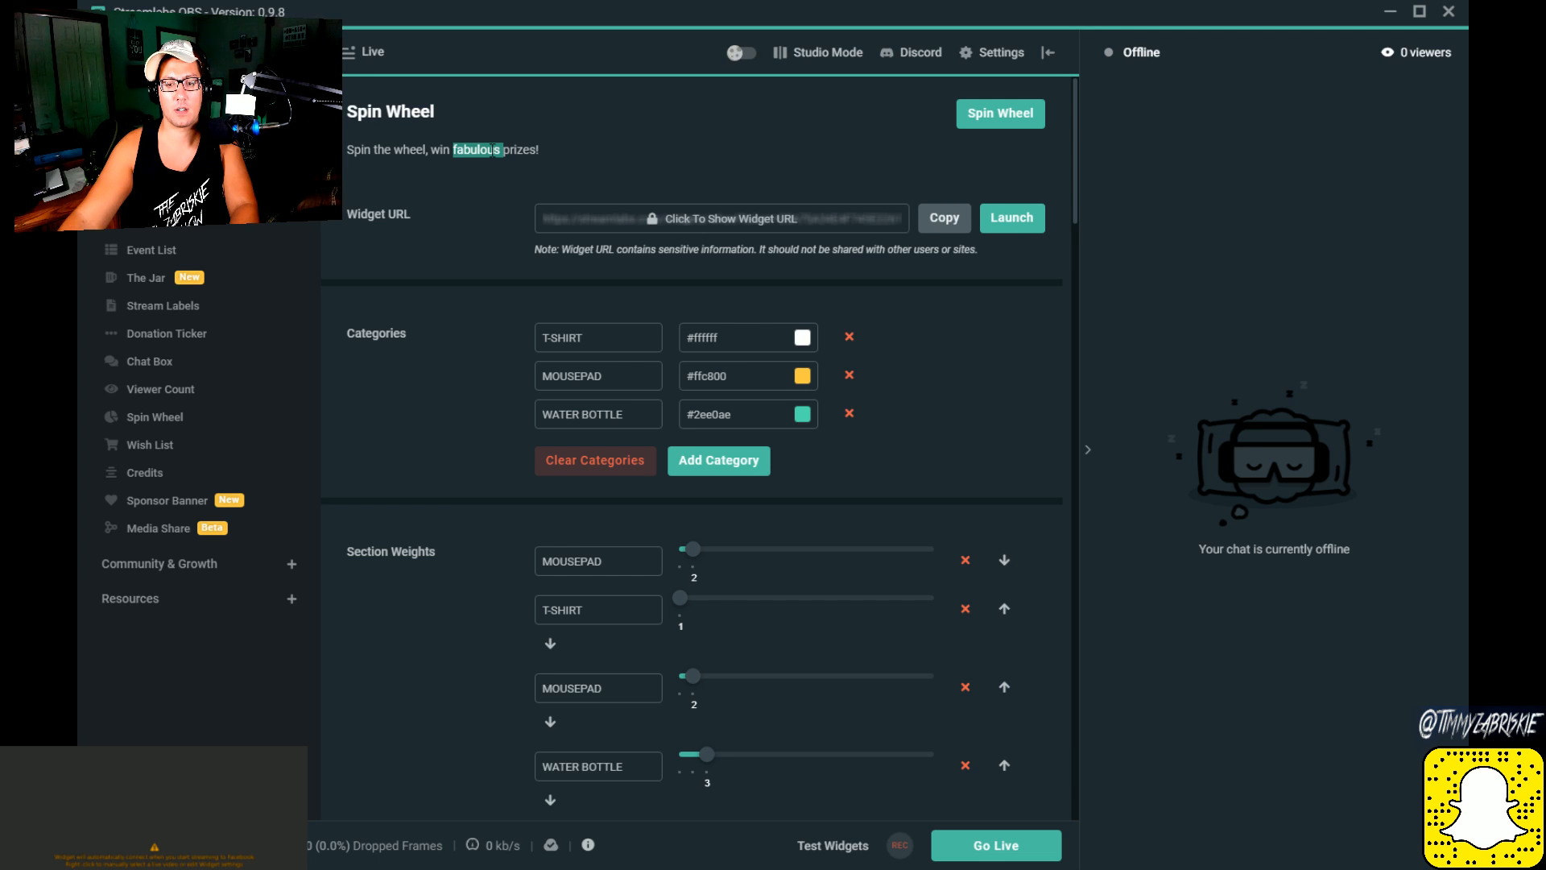
Step: Examine the Spin Wheel's prize categories, section weights, result template, font and text options
scroll(491, 153, down, 2)
scroll(492, 153, down, 6)
scroll(491, 157, down, 7)
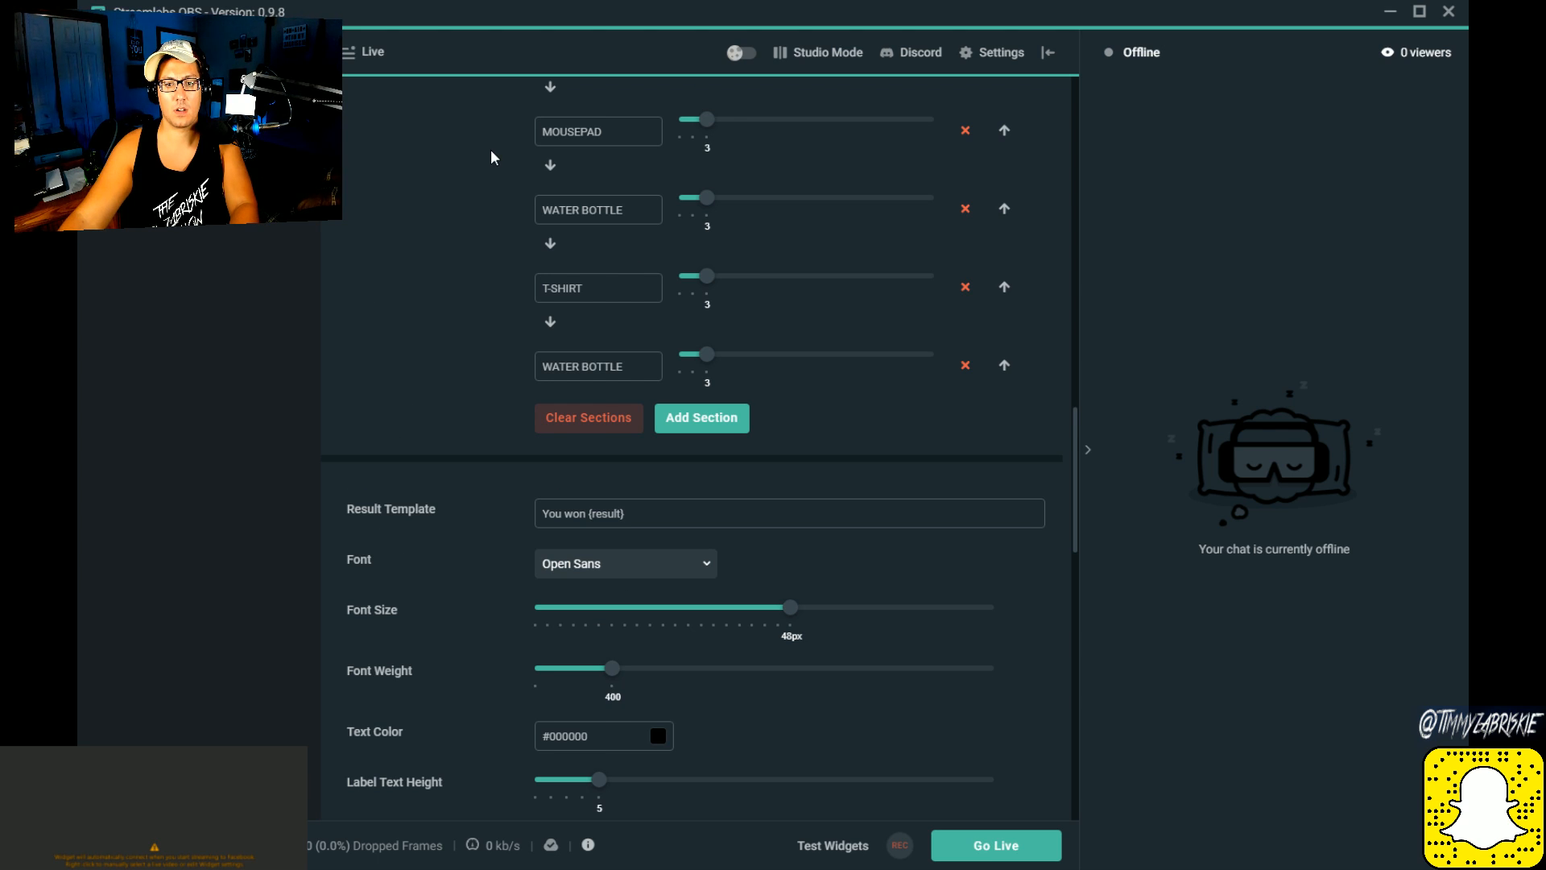
scroll(491, 157, up, 10)
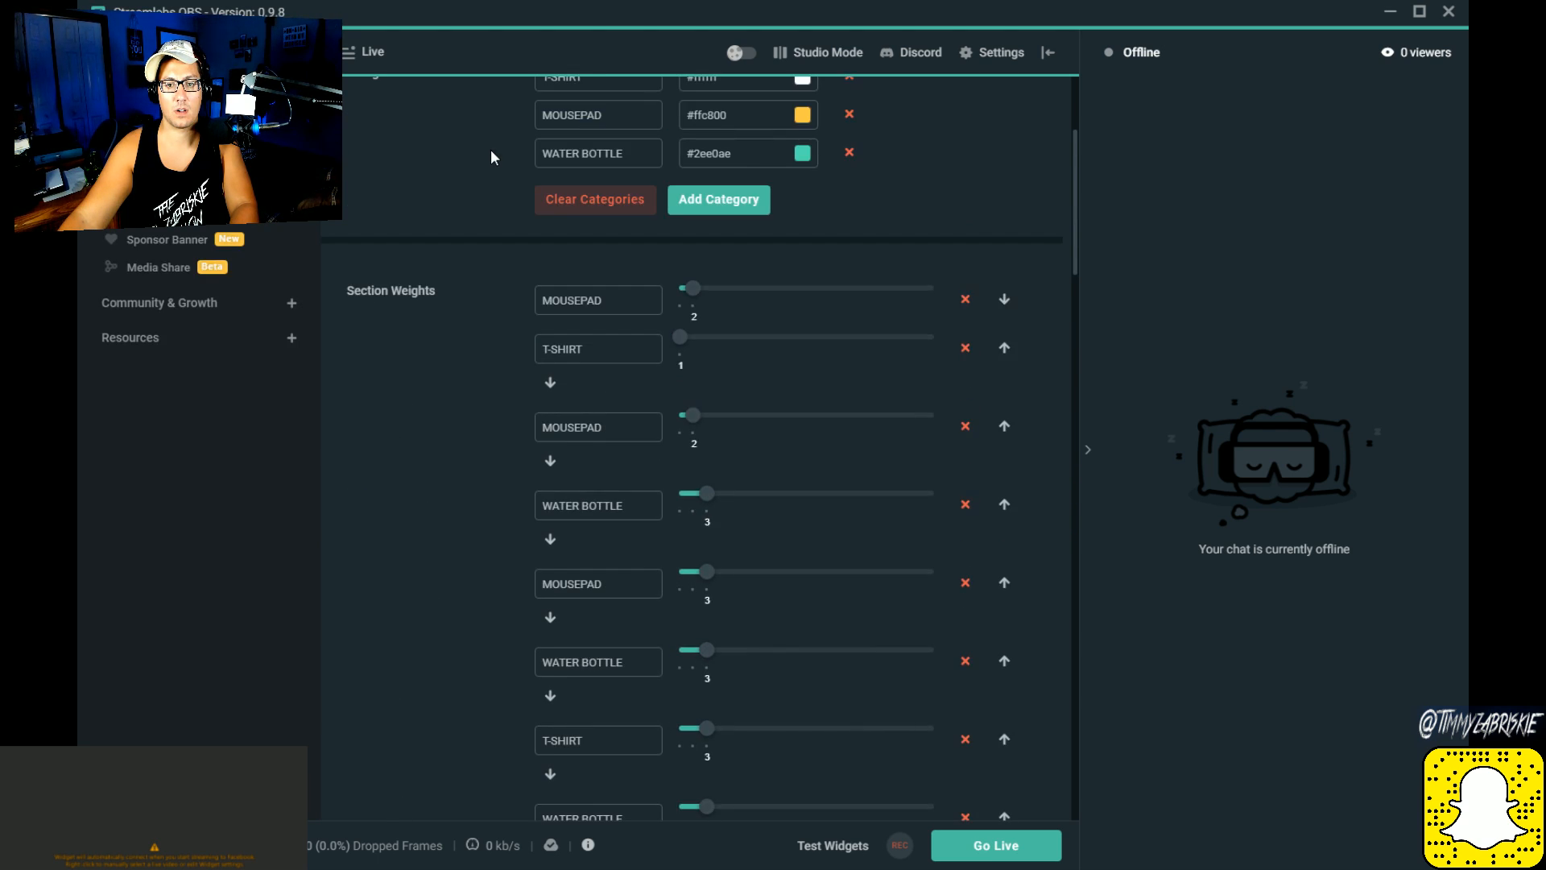
scroll(490, 148, up, 3)
double_click(576, 340)
key(ctrl+a)
triple_click(443, 151)
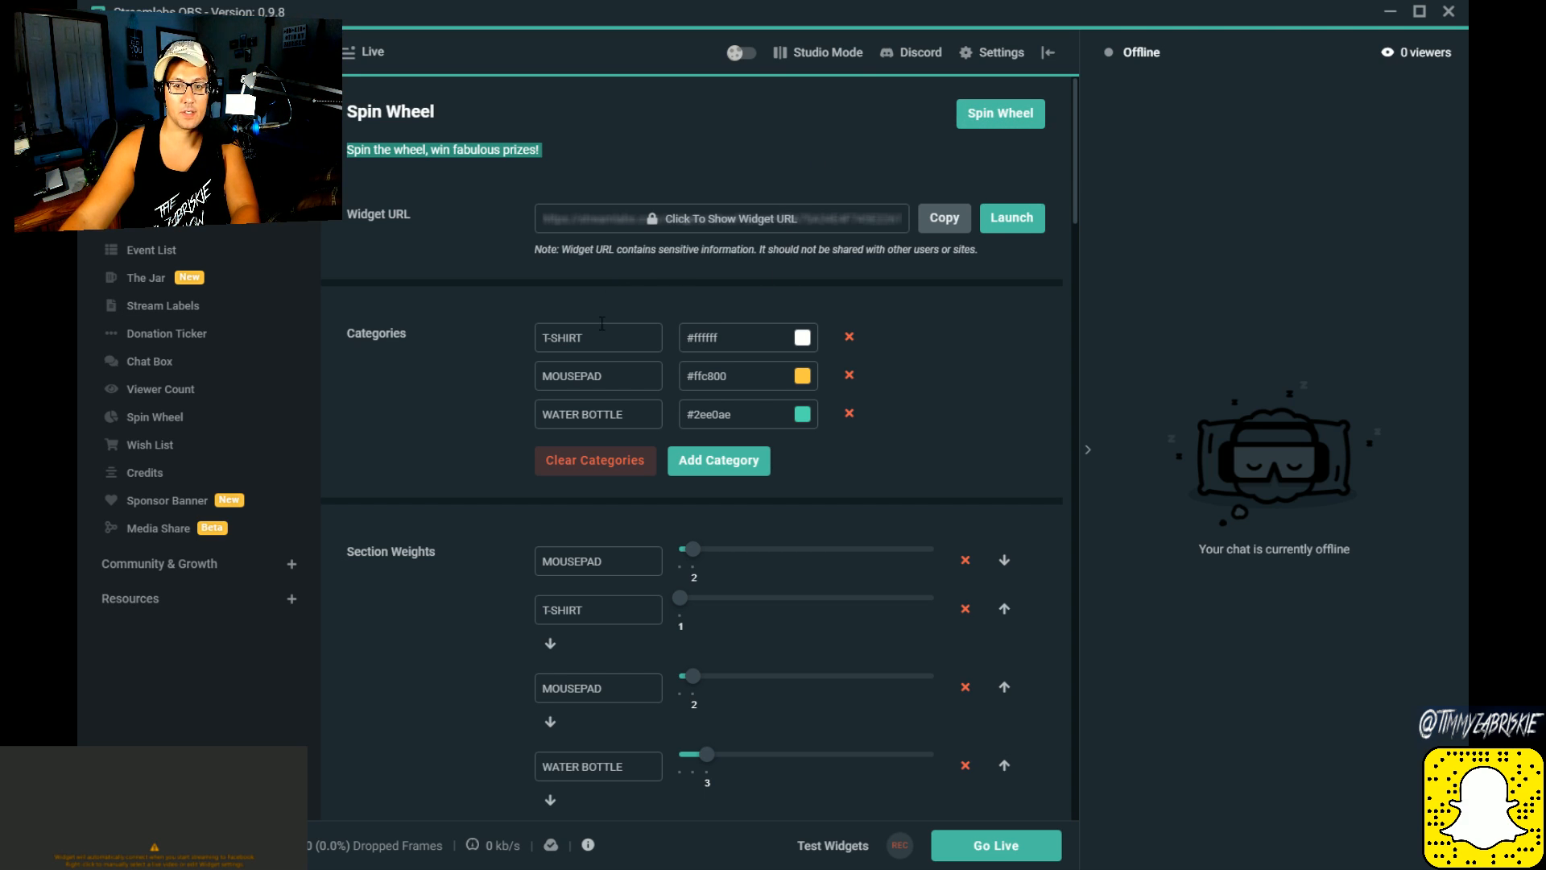
click(468, 153)
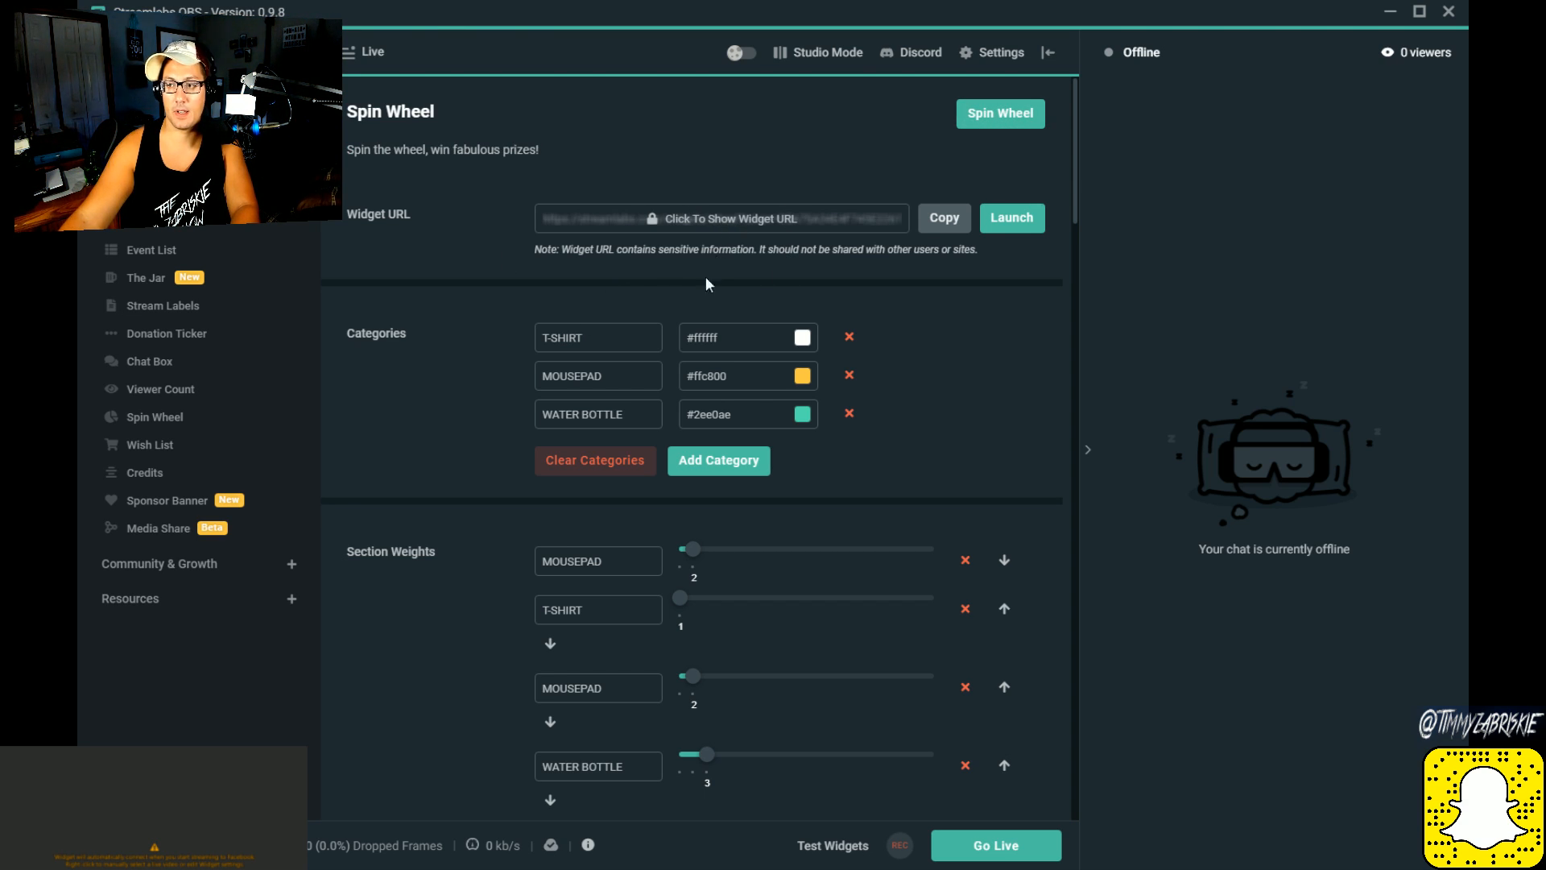
triple_click(600, 326)
click(605, 335)
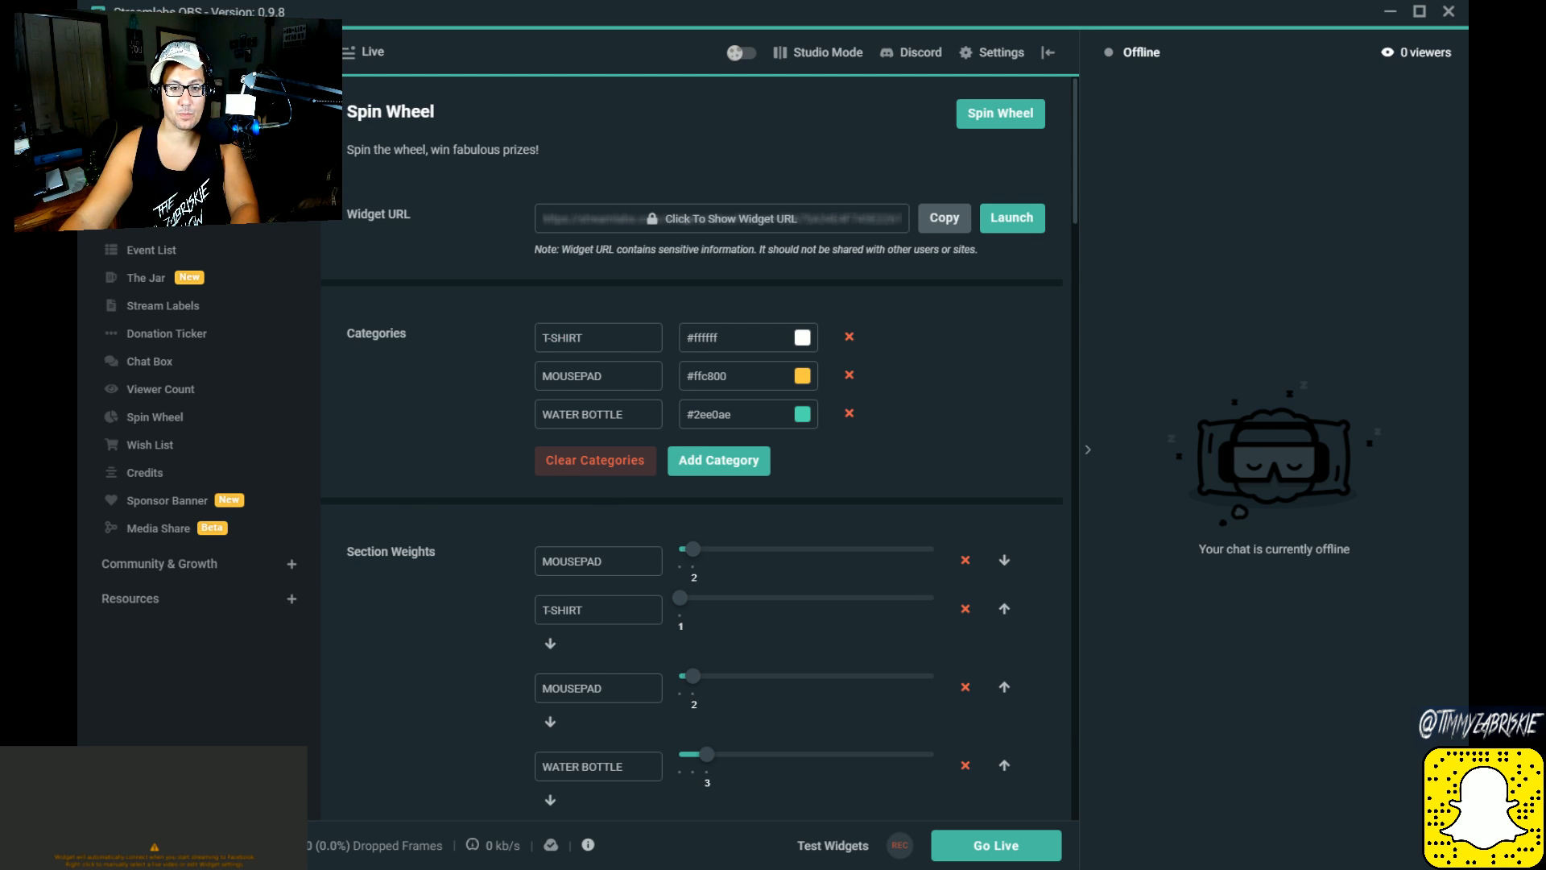
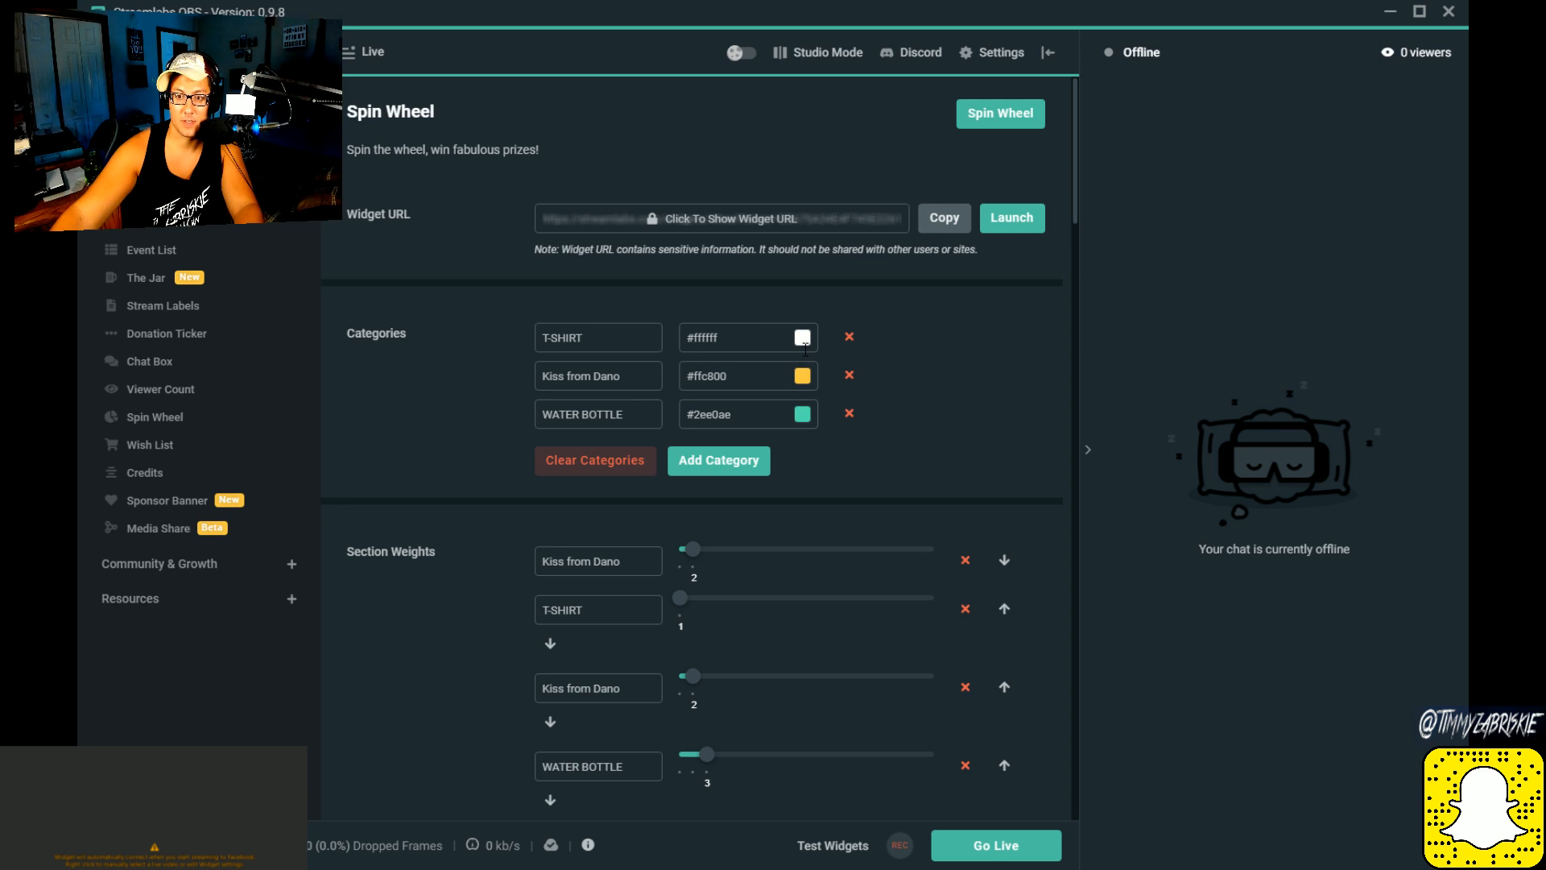
Step: Set the T-SHIRT category's colour to #752020 and the second prize category's colour to #DAACAC
click(802, 337)
click(823, 417)
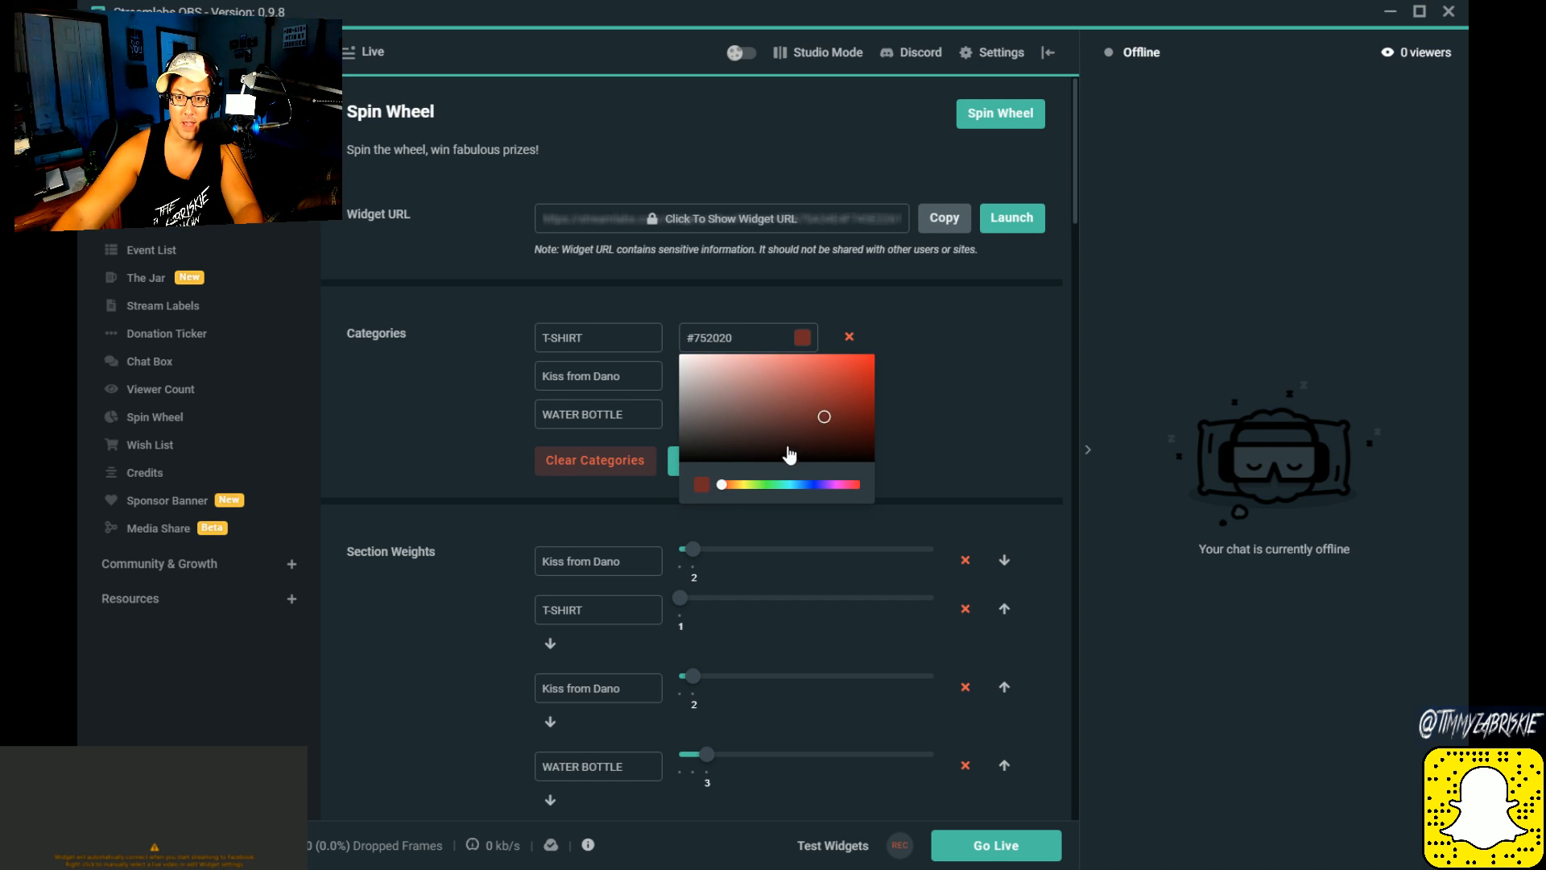
click(1014, 518)
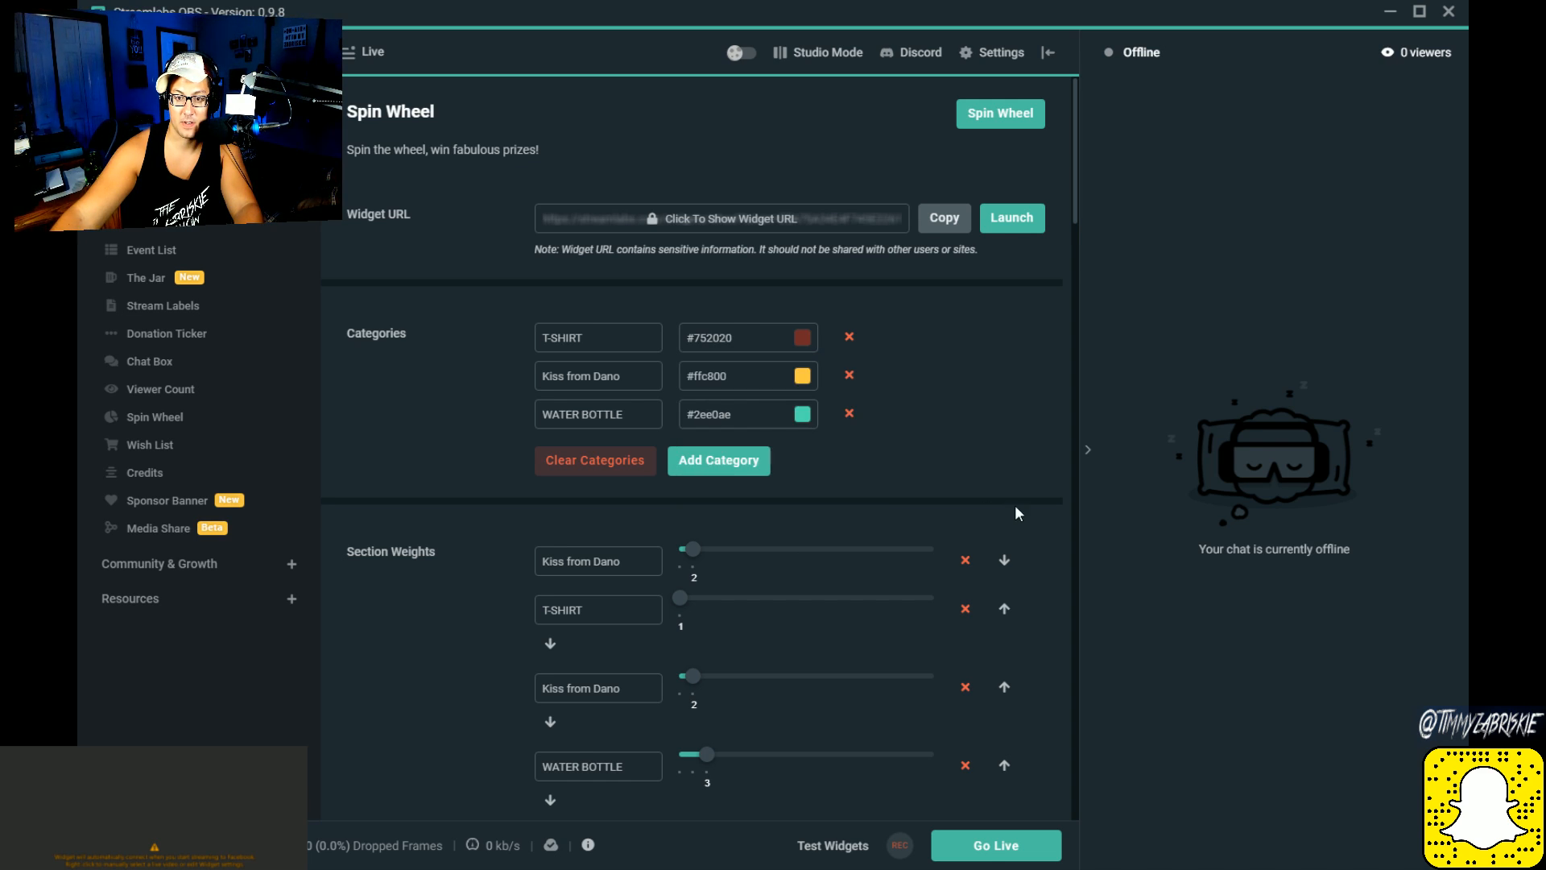
click(802, 375)
click(723, 412)
click(871, 483)
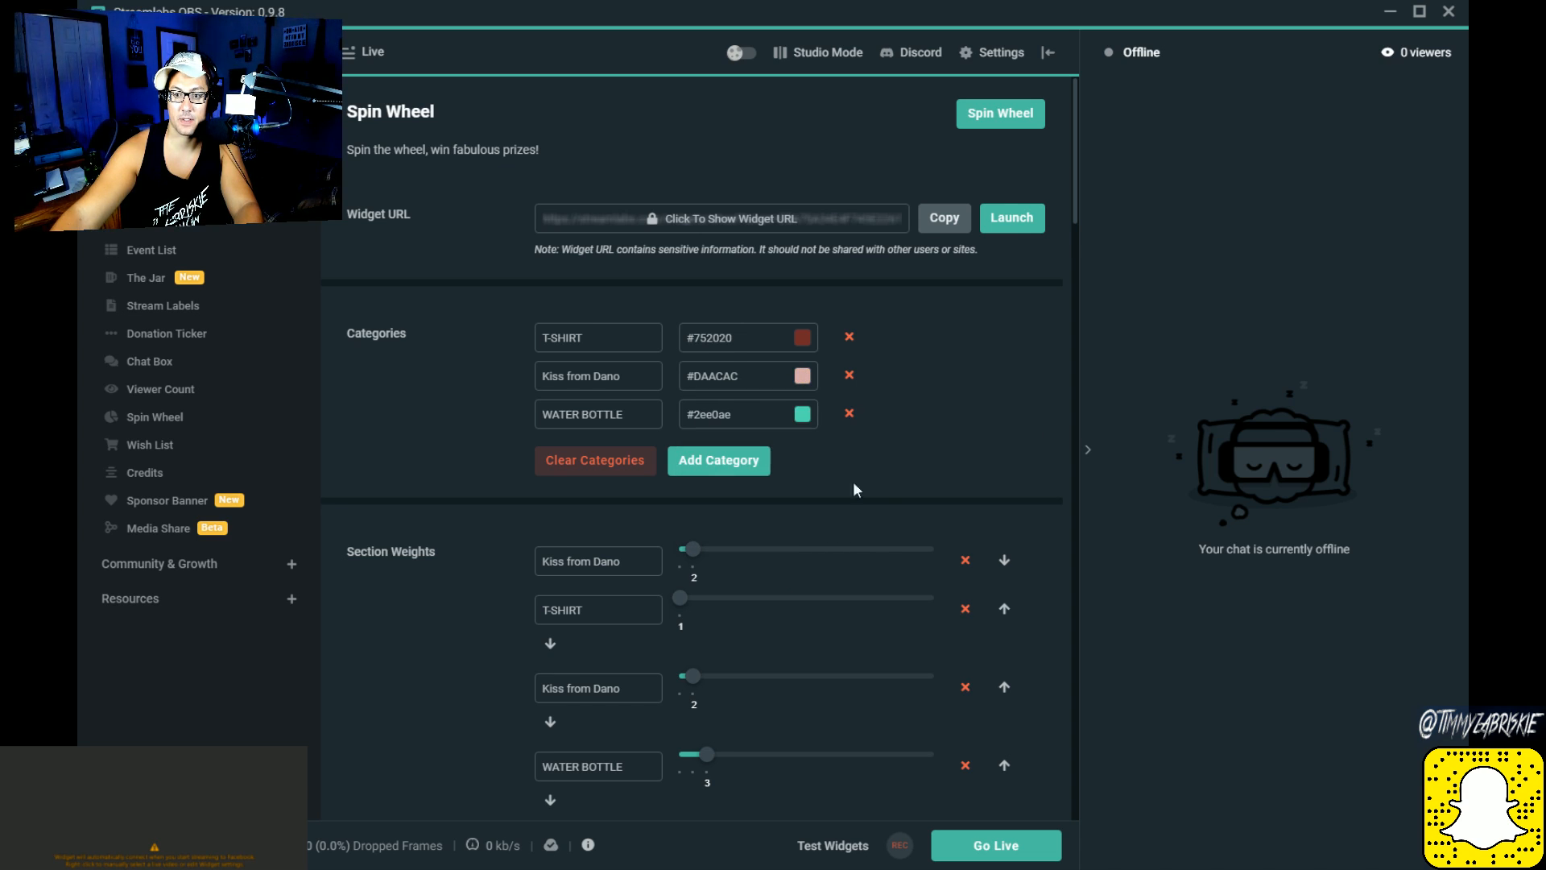
click(802, 416)
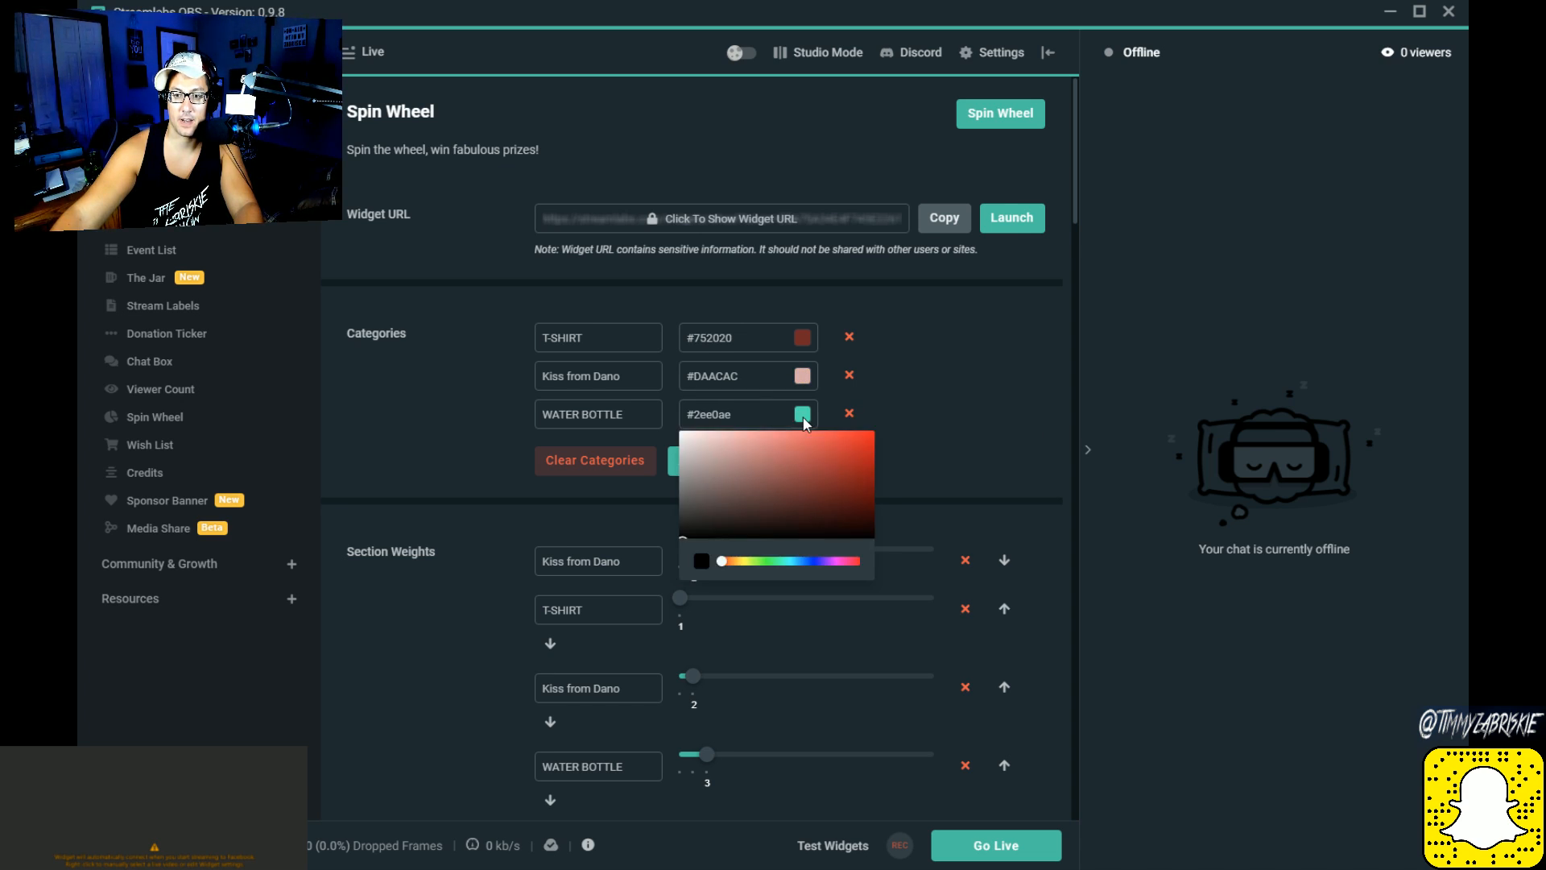
click(1010, 425)
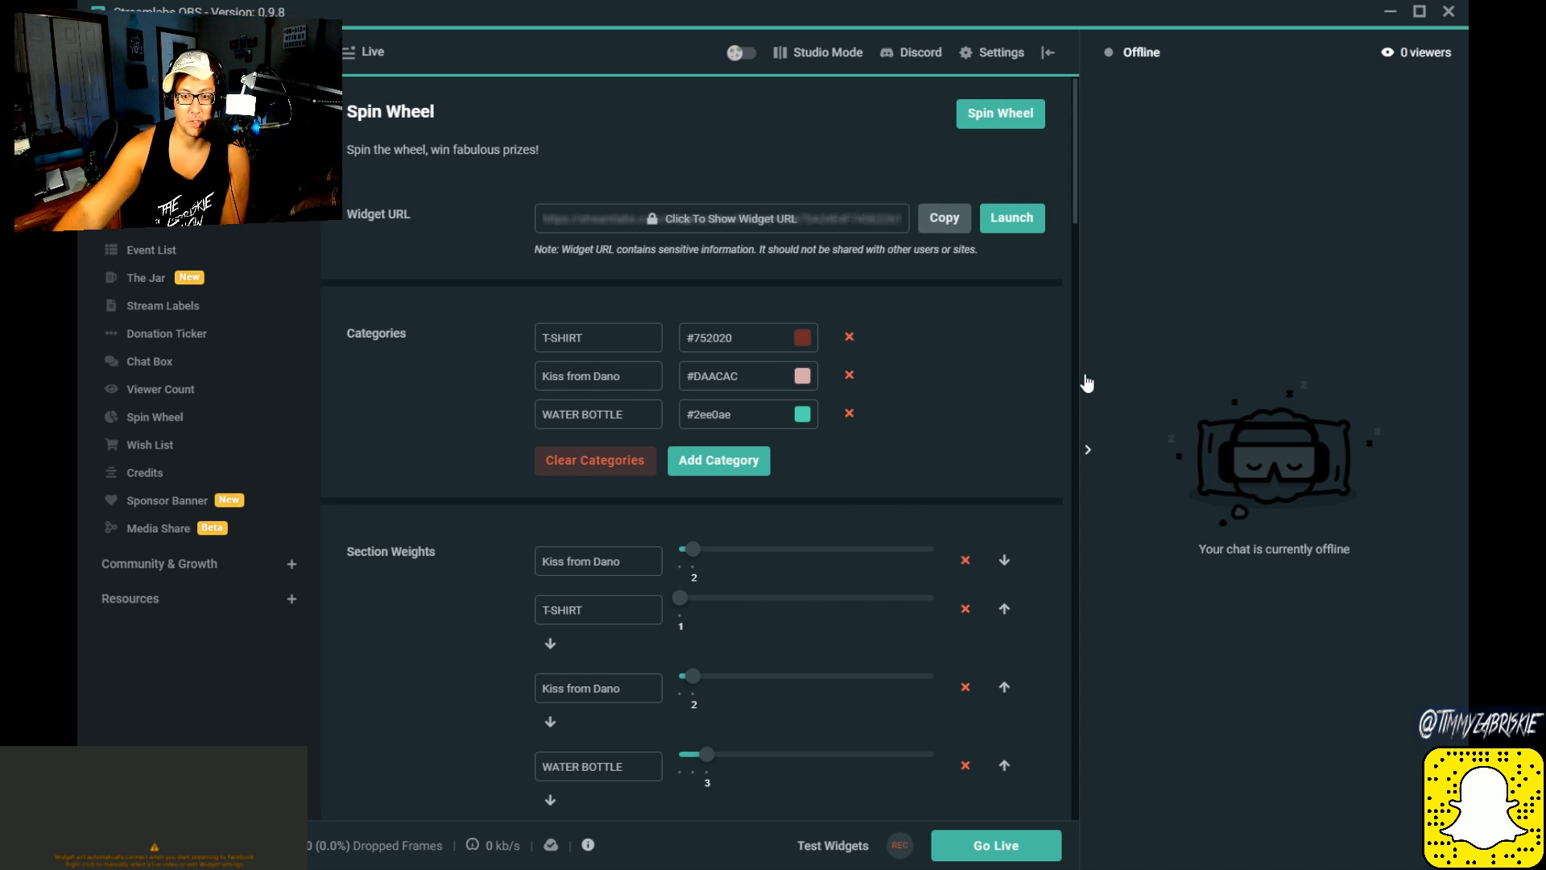
Step: Add a fourth prize category to the Spin Wheel and name it "Dusty Rhodes's Muffla"
click(719, 474)
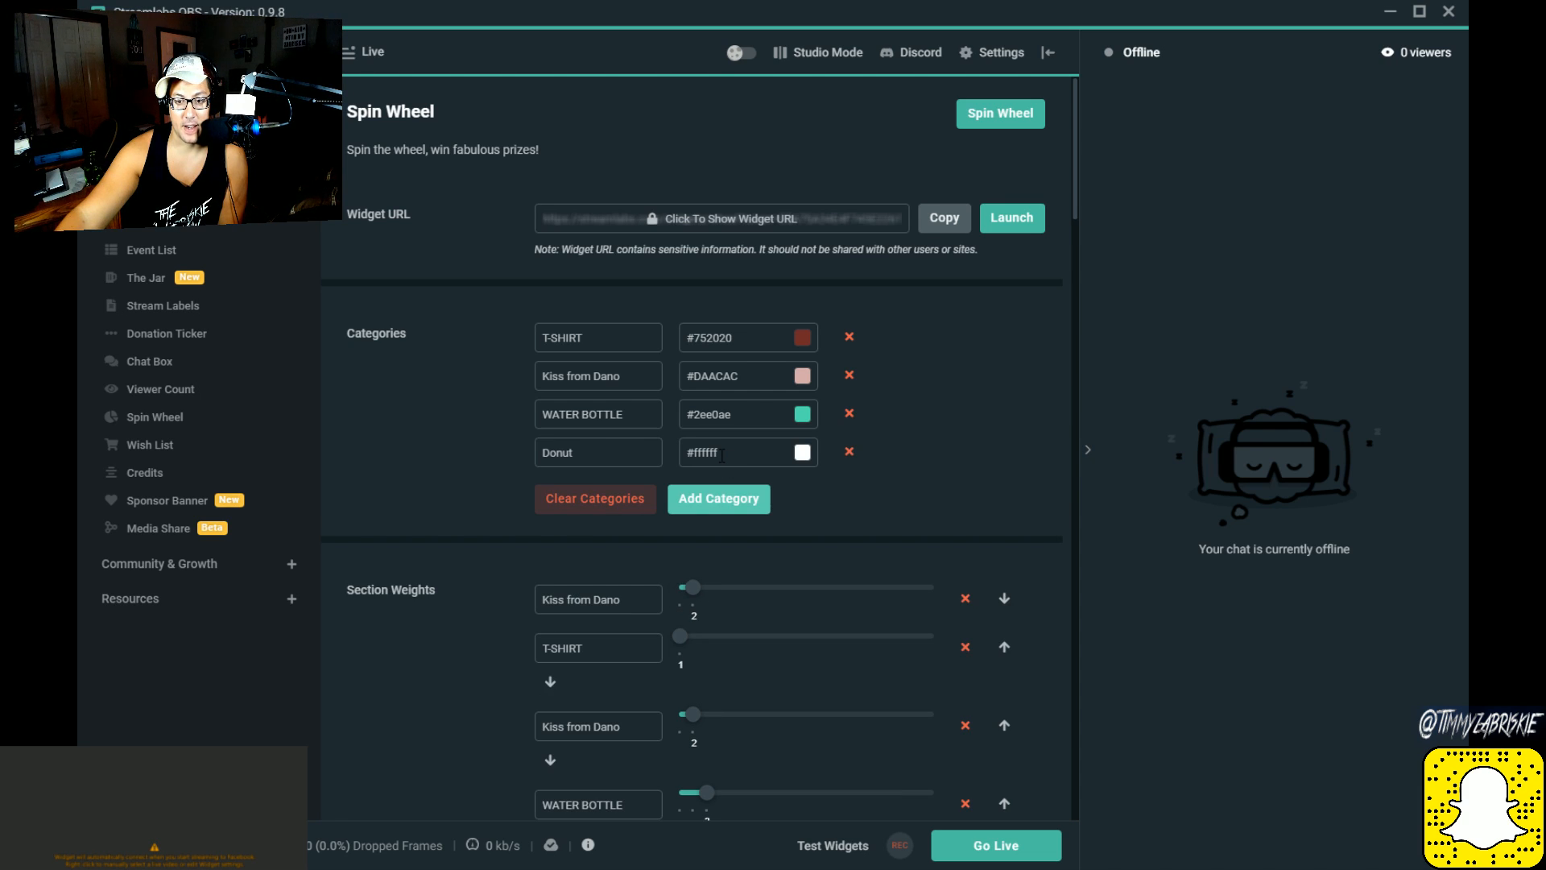
double_click(598, 449)
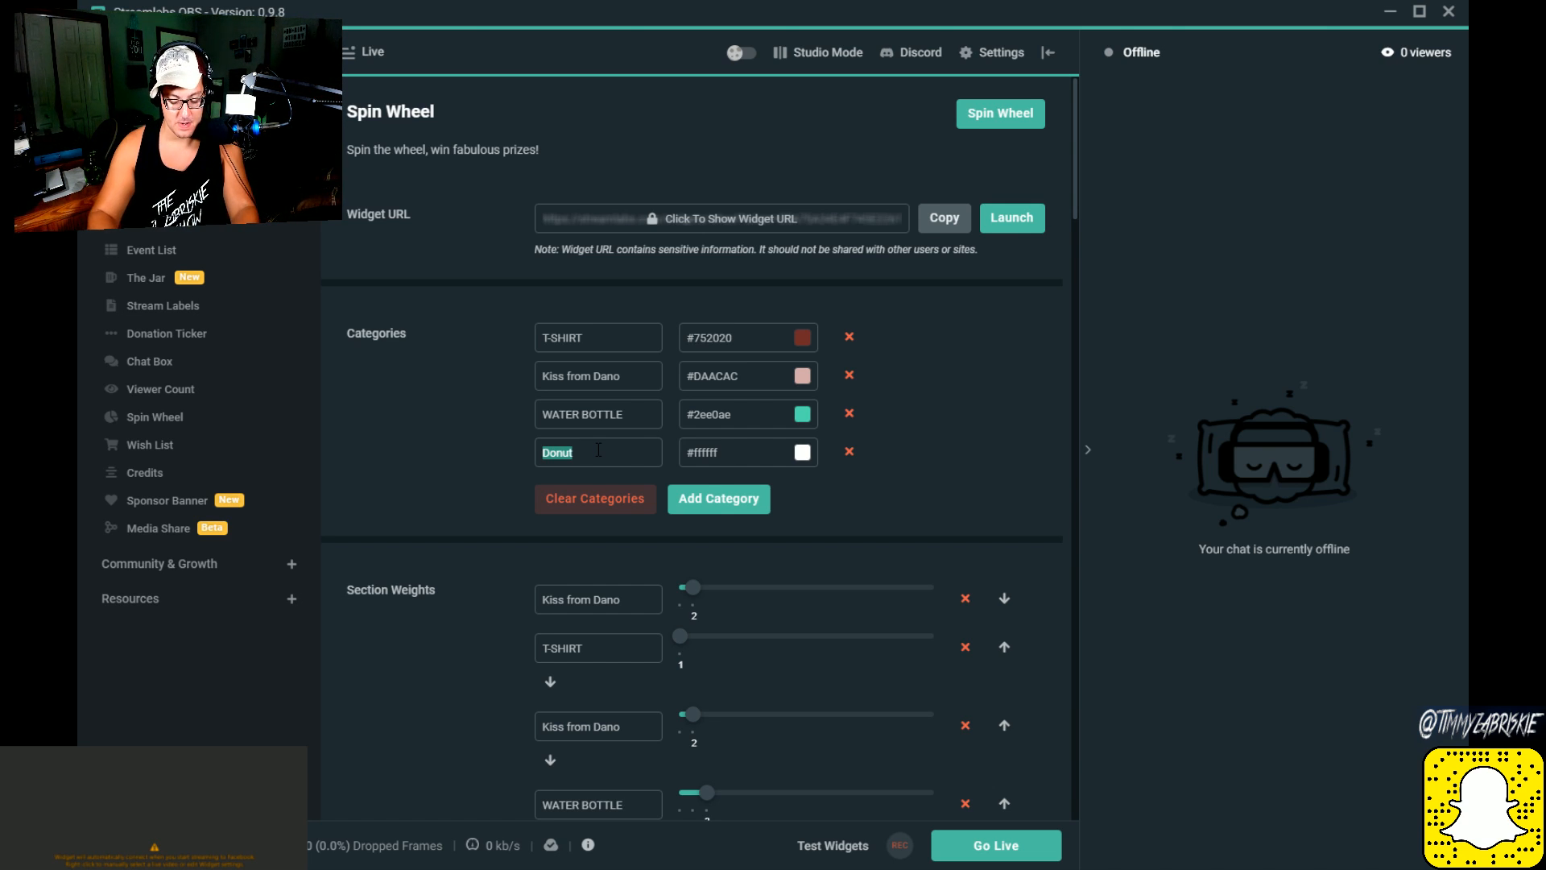
text(Du)
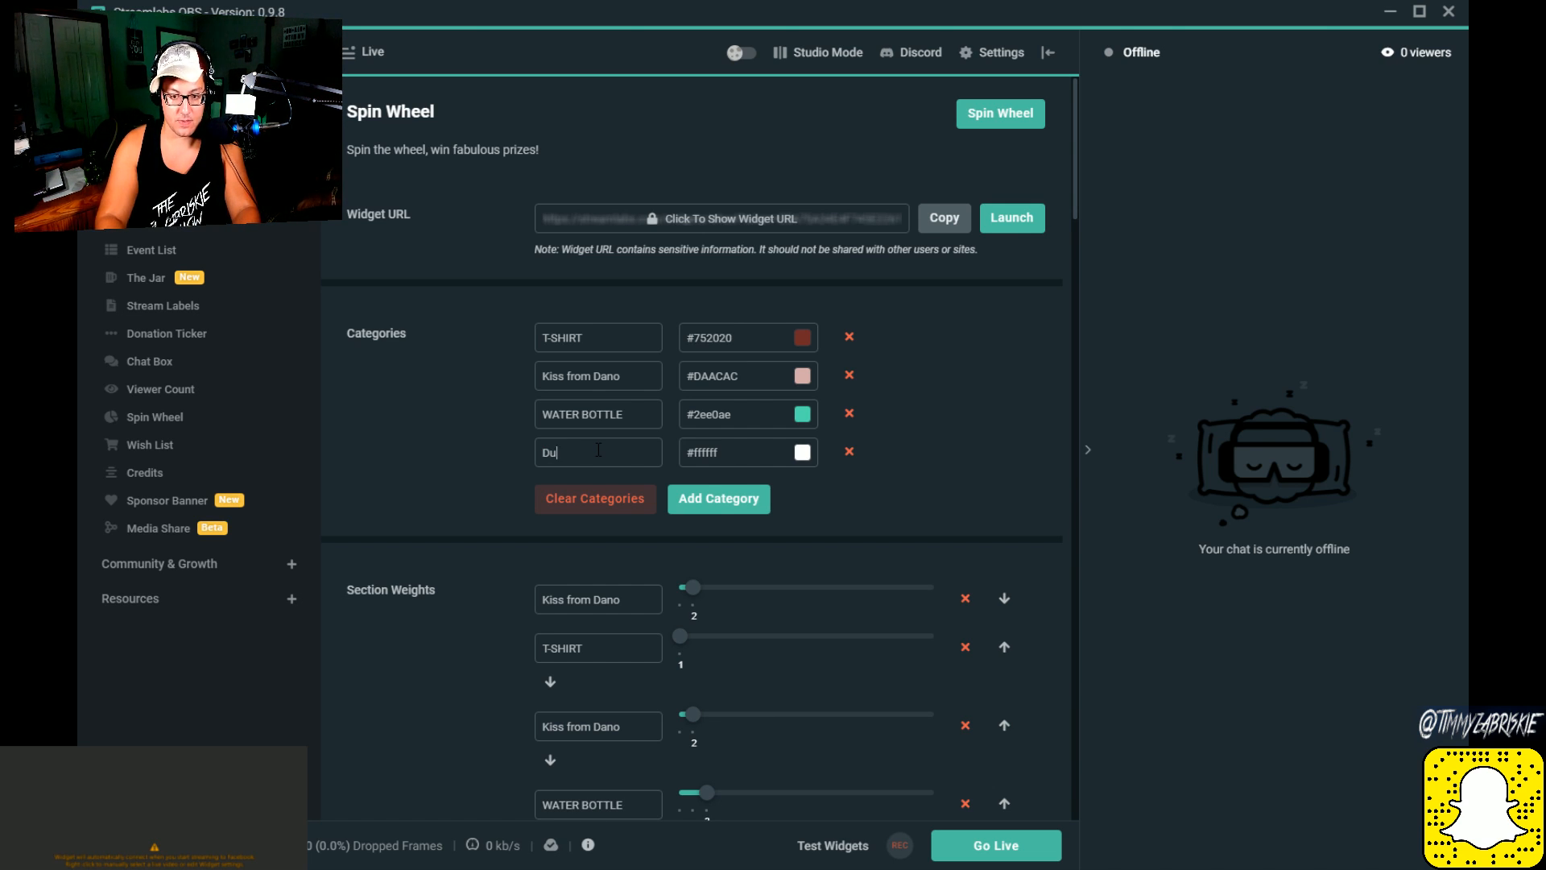
text(sty Rhodes)
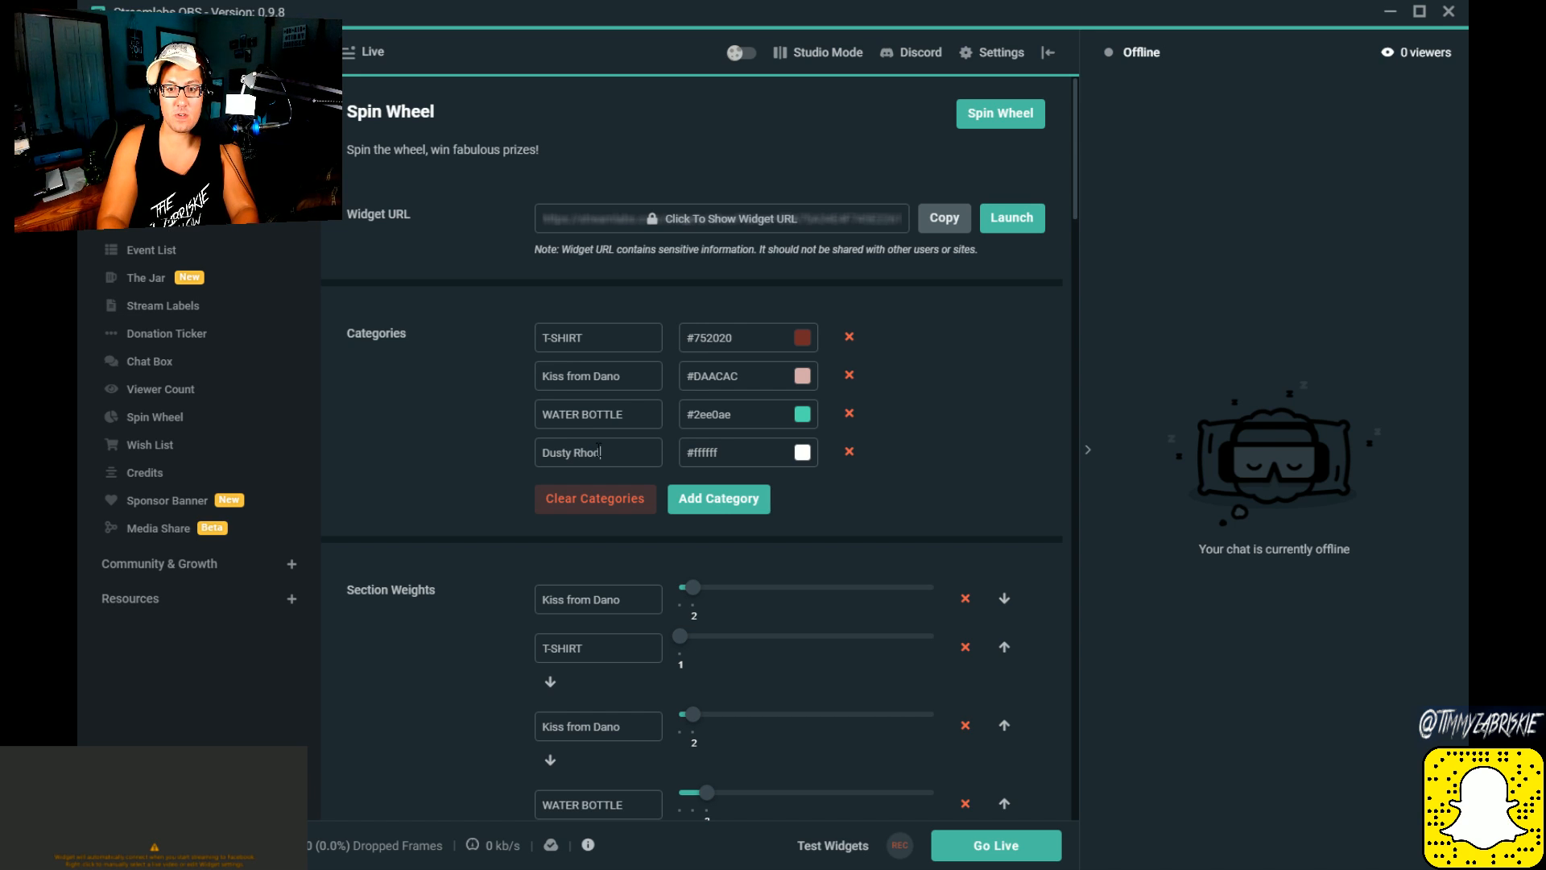
text('s Muffler)
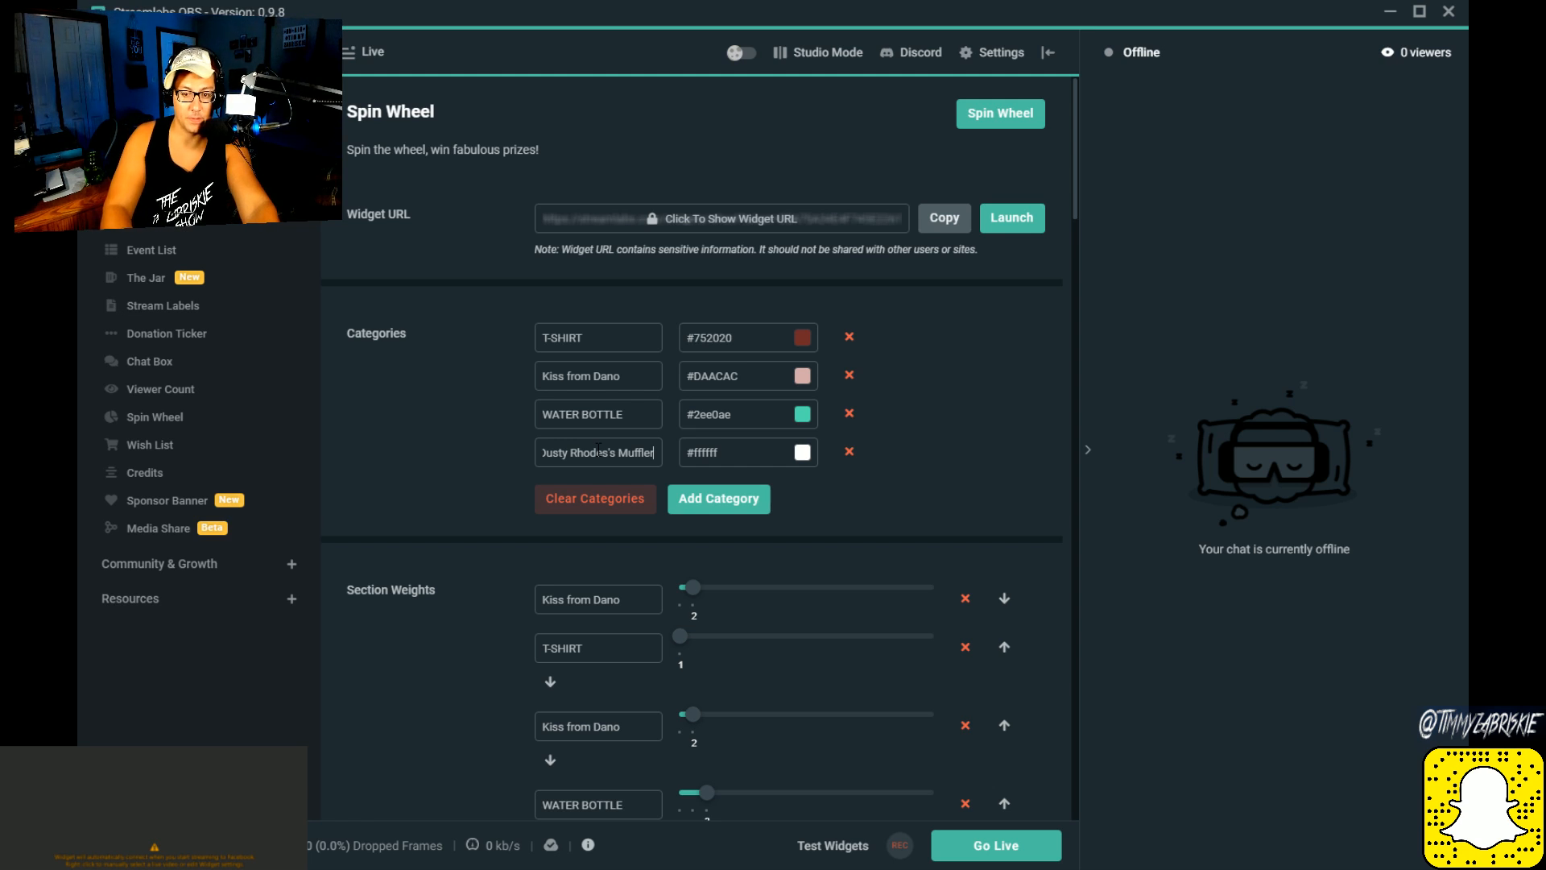
key(ctrl+Left)
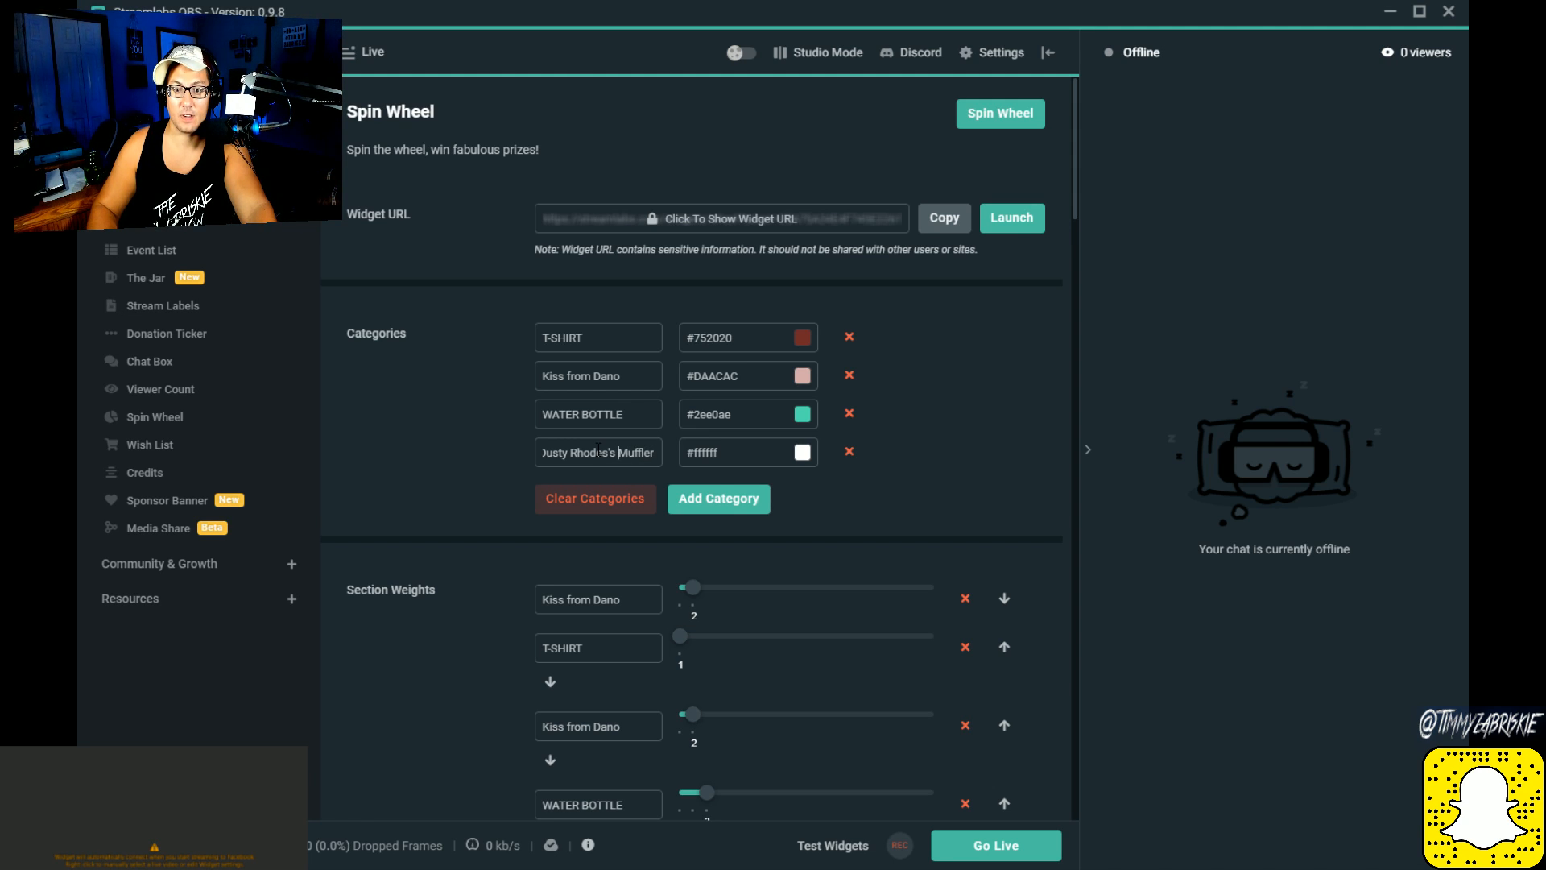
key(Home)
text(a)
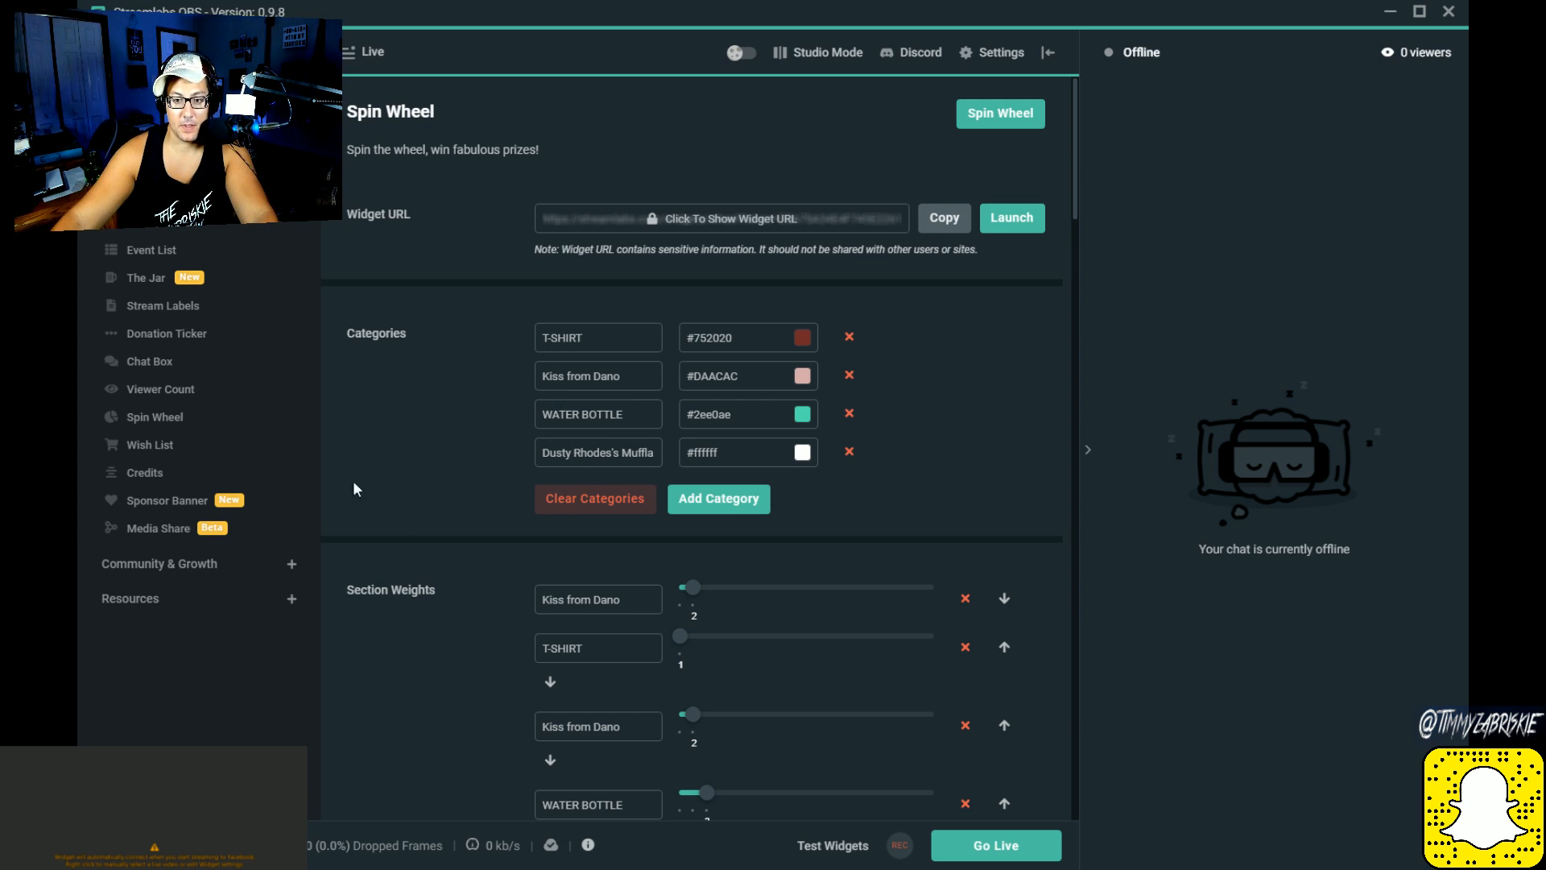
Step: Review the Spin Wheel's section weights through to the Dusty Rhodes's Muffla section and the result text settings
scroll(743, 524, down, 1)
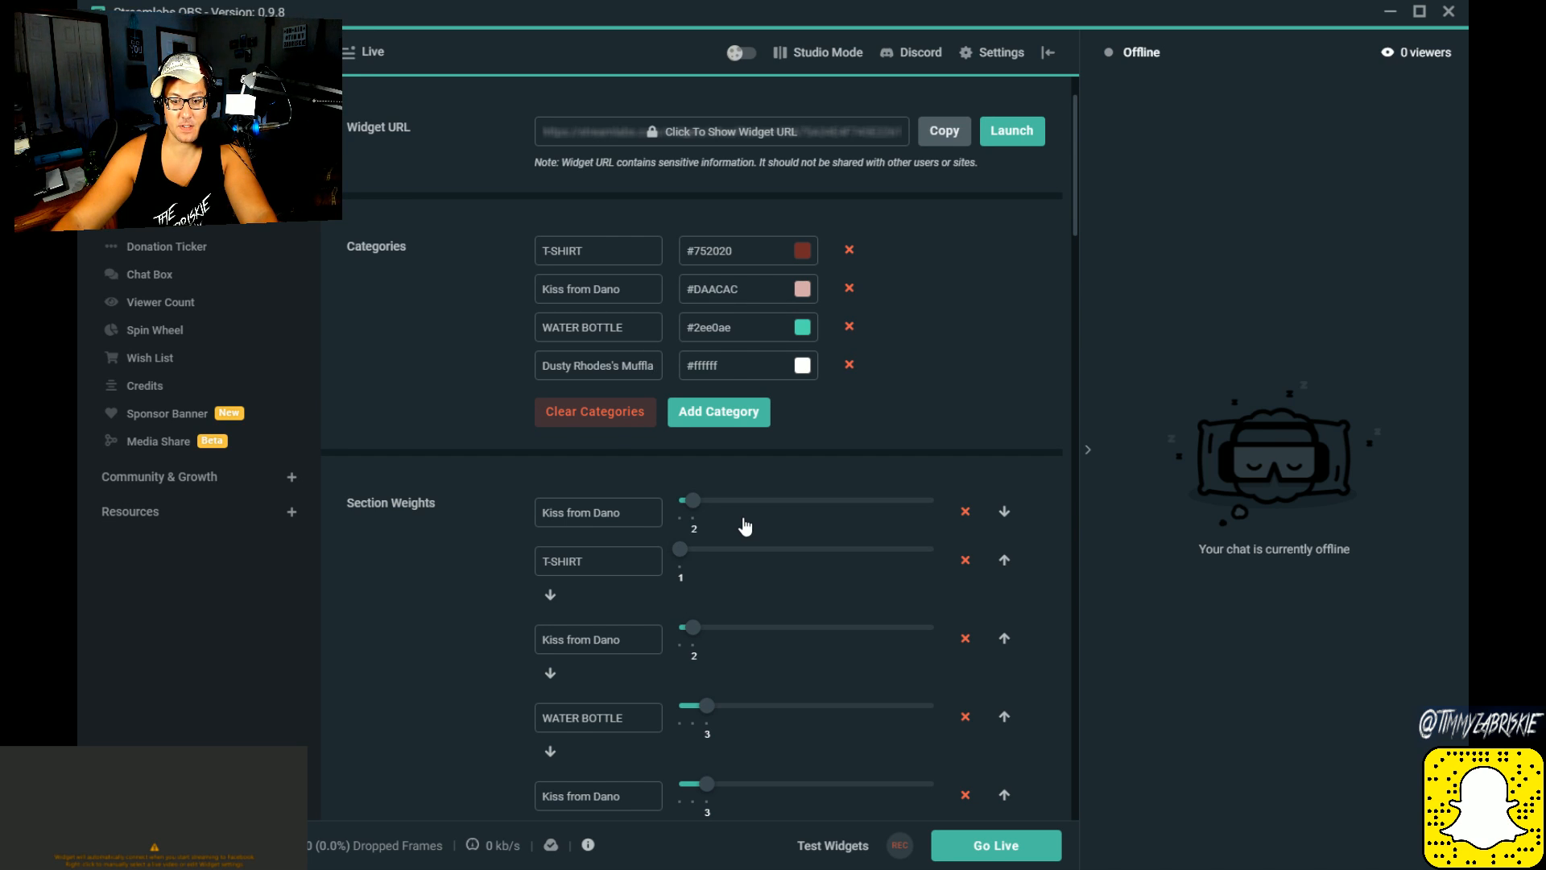
scroll(745, 526, down, 1)
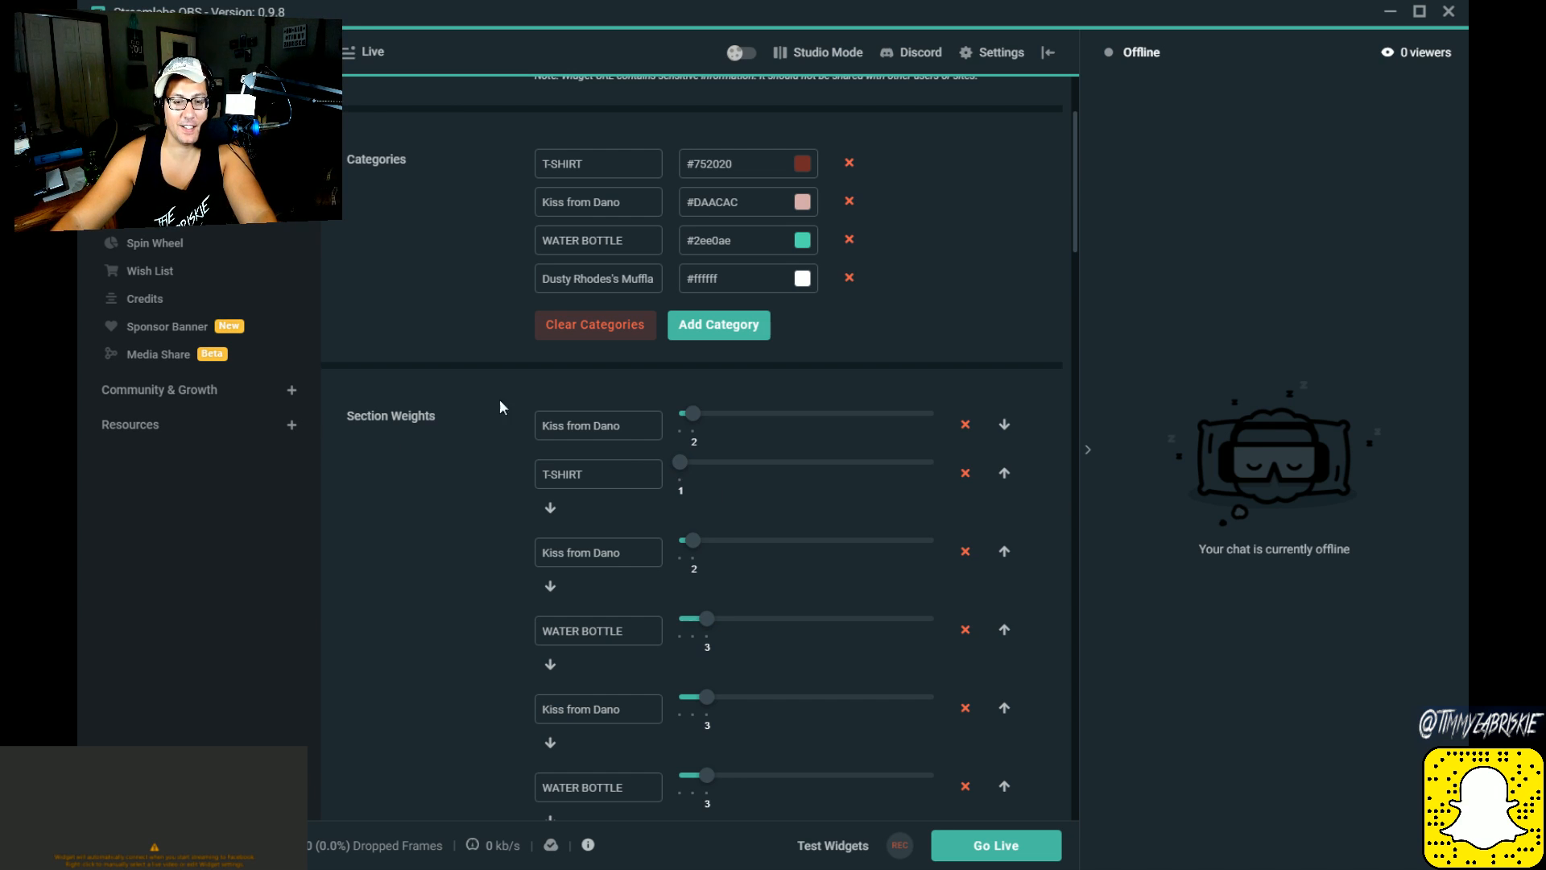
scroll(453, 490, down, 3)
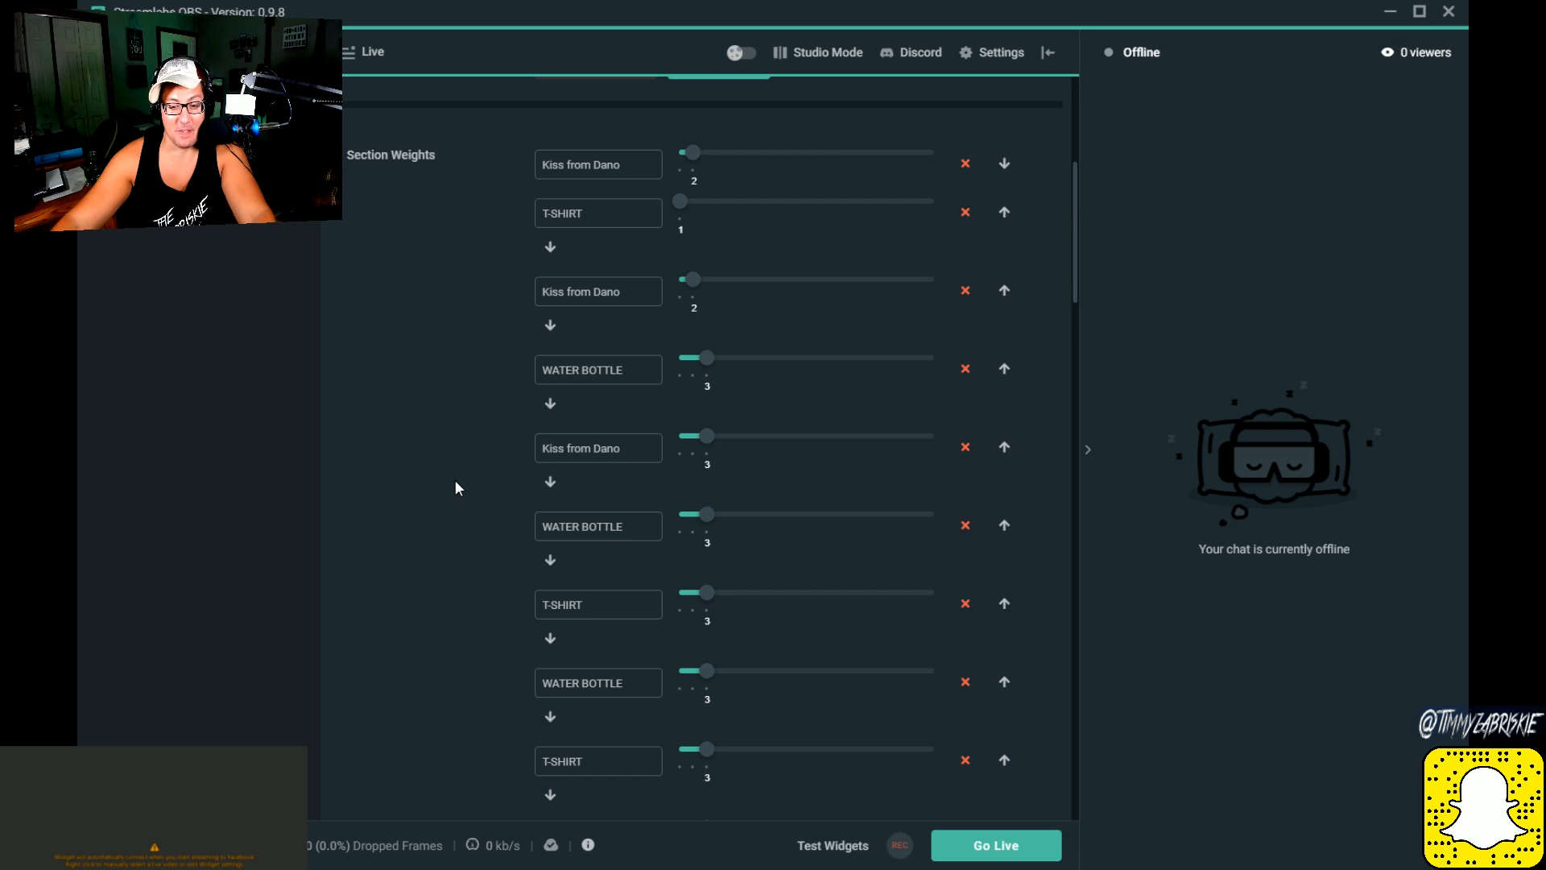
scroll(456, 484, up, 2)
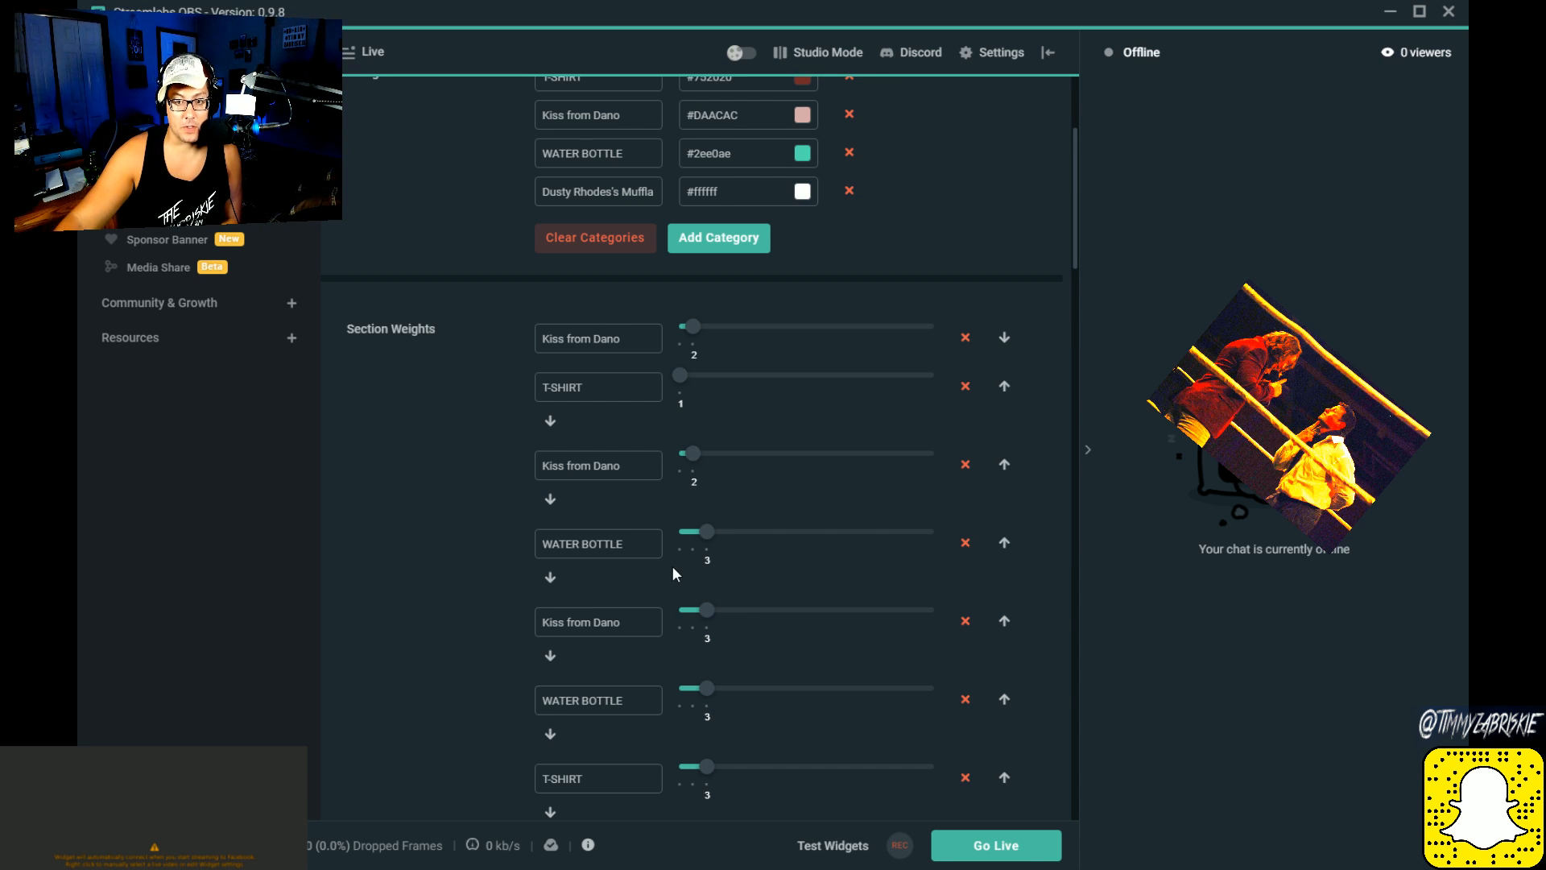
scroll(433, 559, down, 10)
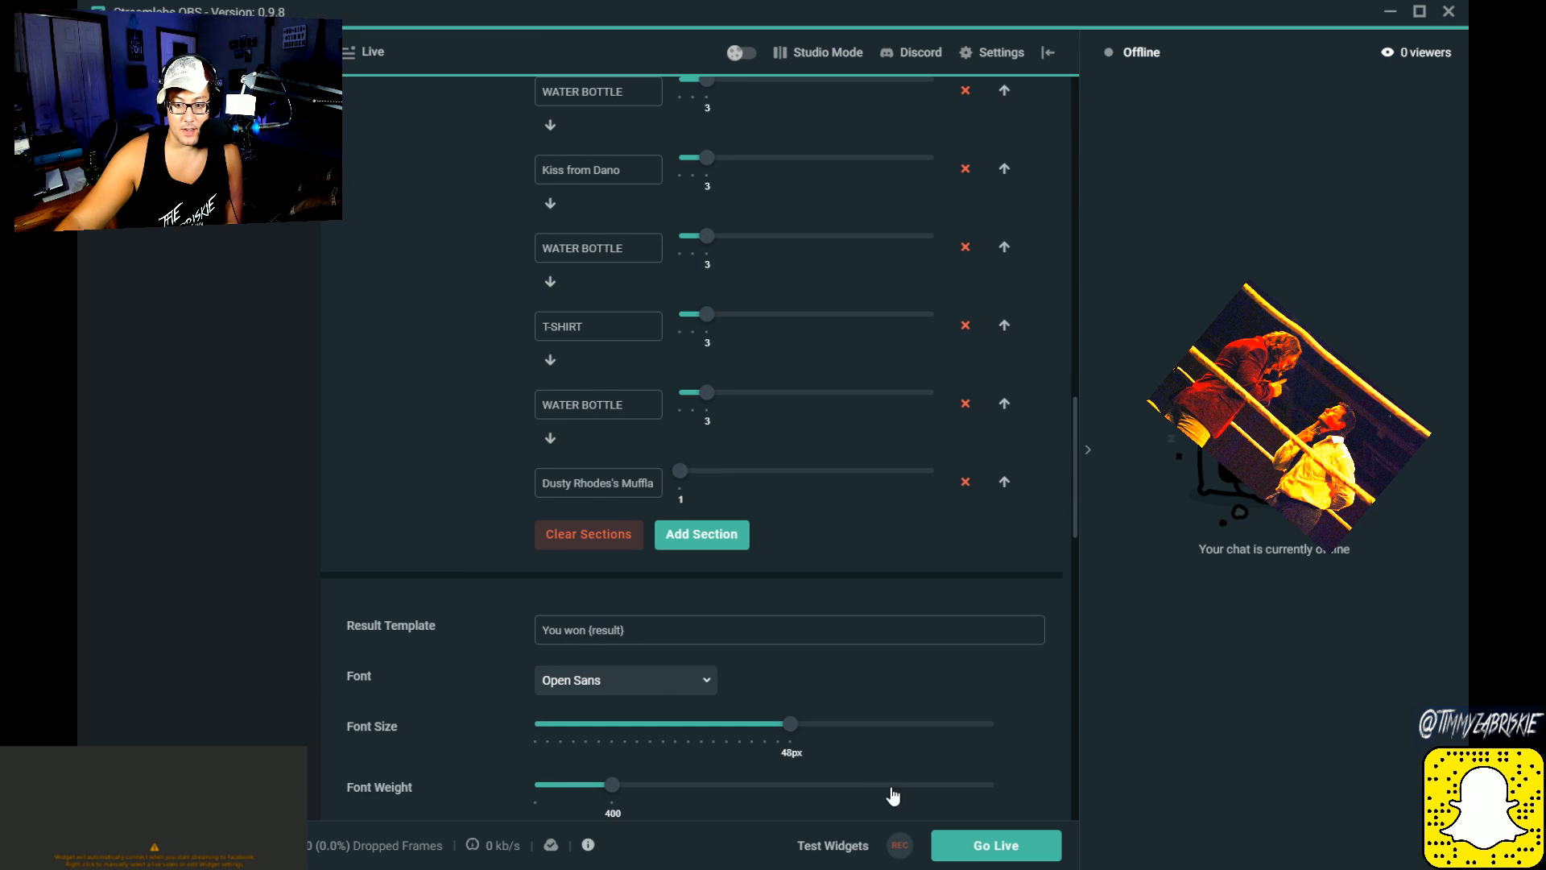
Step: Show the available widget test alerts and trigger a spin of the prize wheel
click(851, 847)
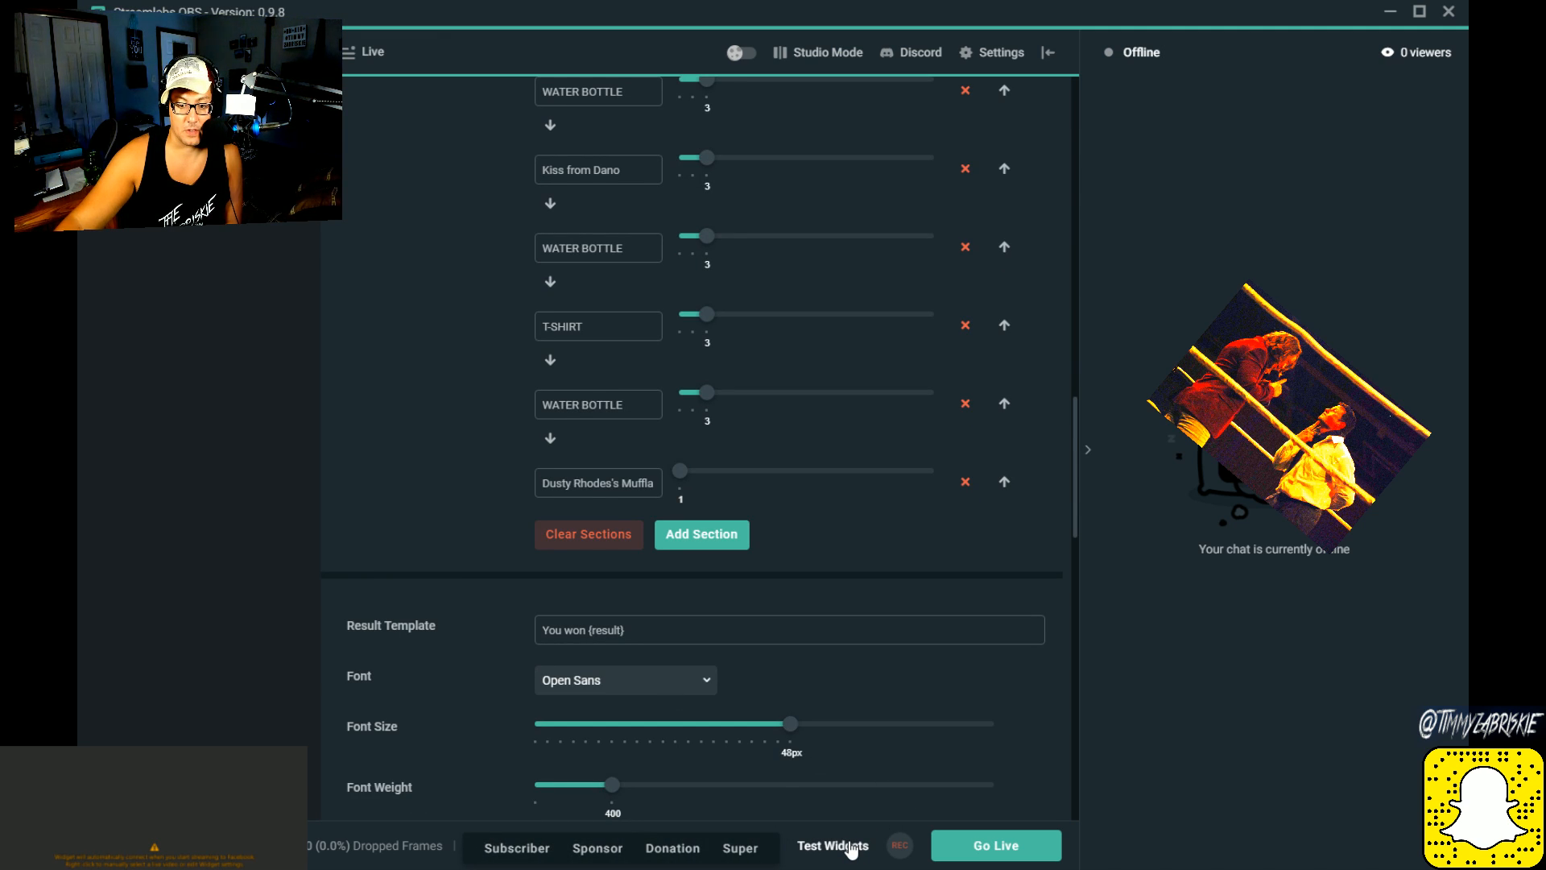
click(851, 847)
click(851, 847)
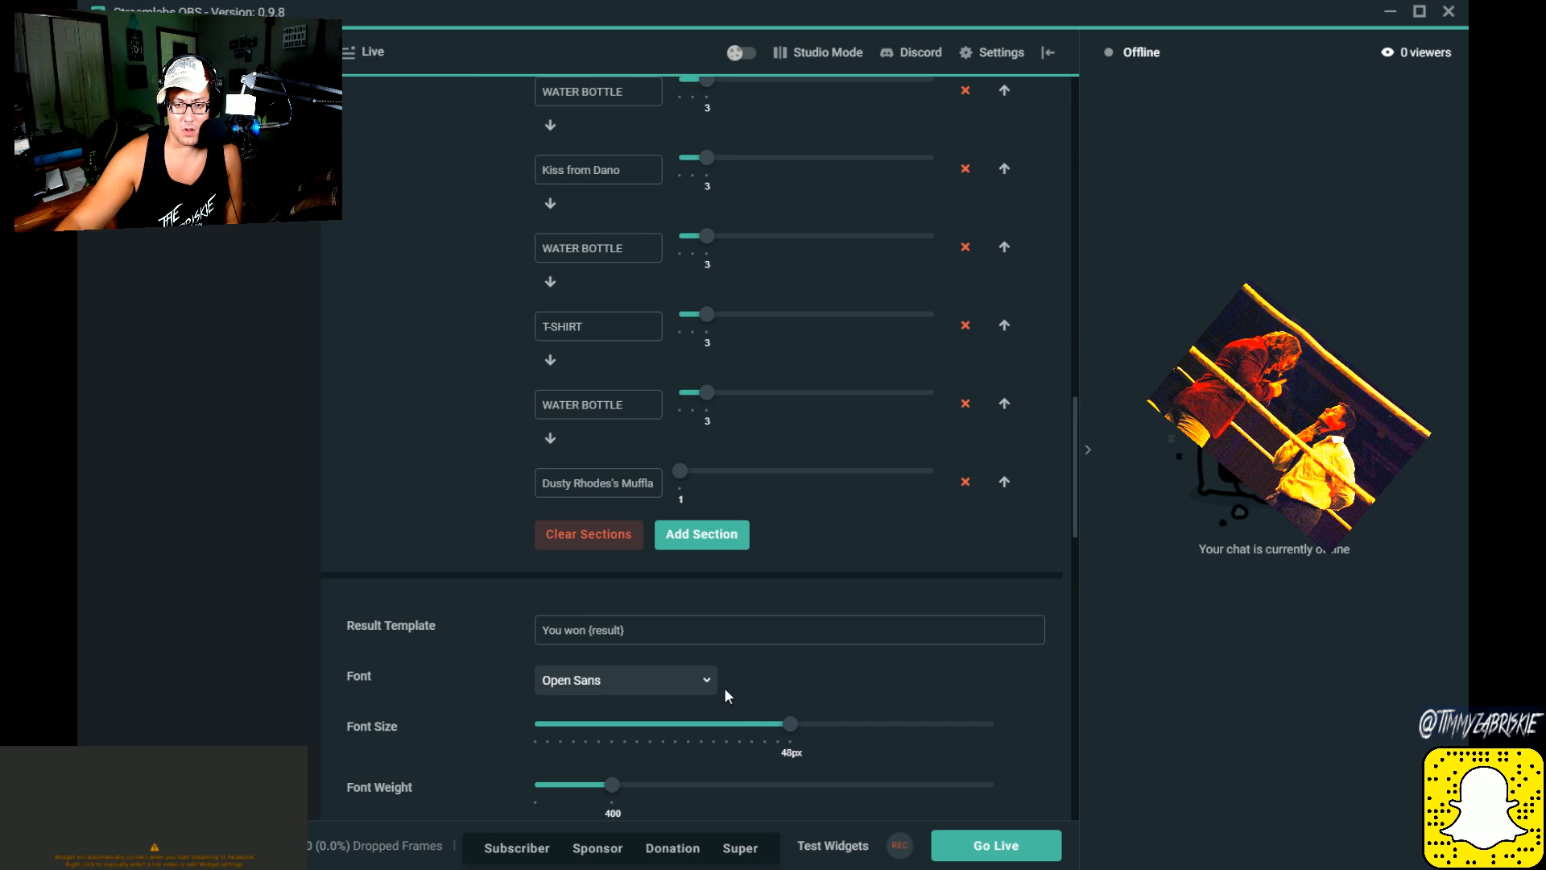
scroll(723, 688, up, 15)
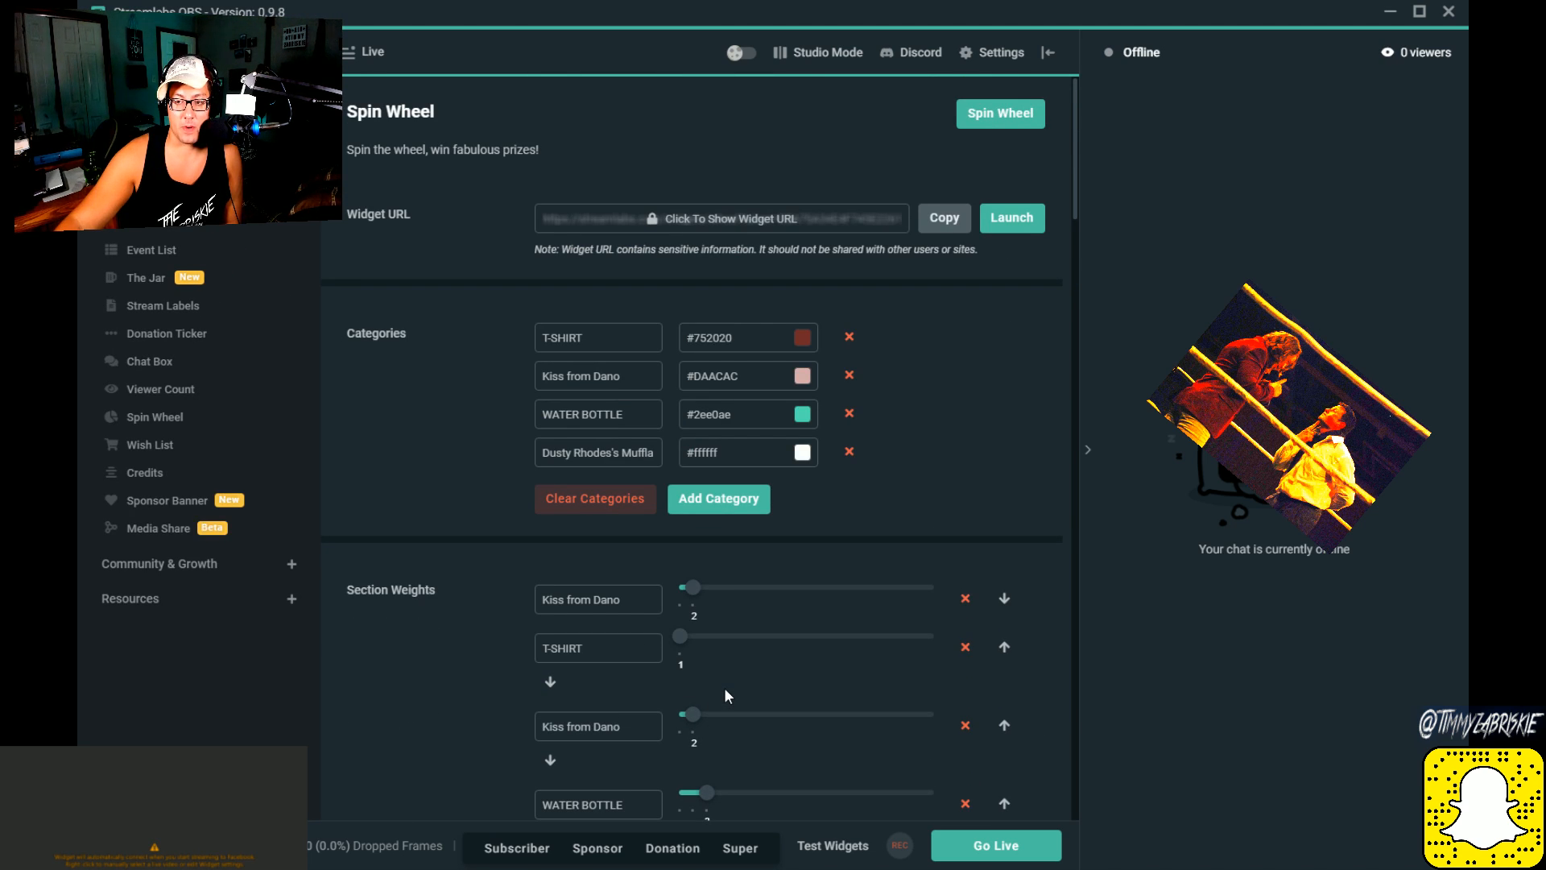
click(990, 113)
click(991, 113)
click(991, 114)
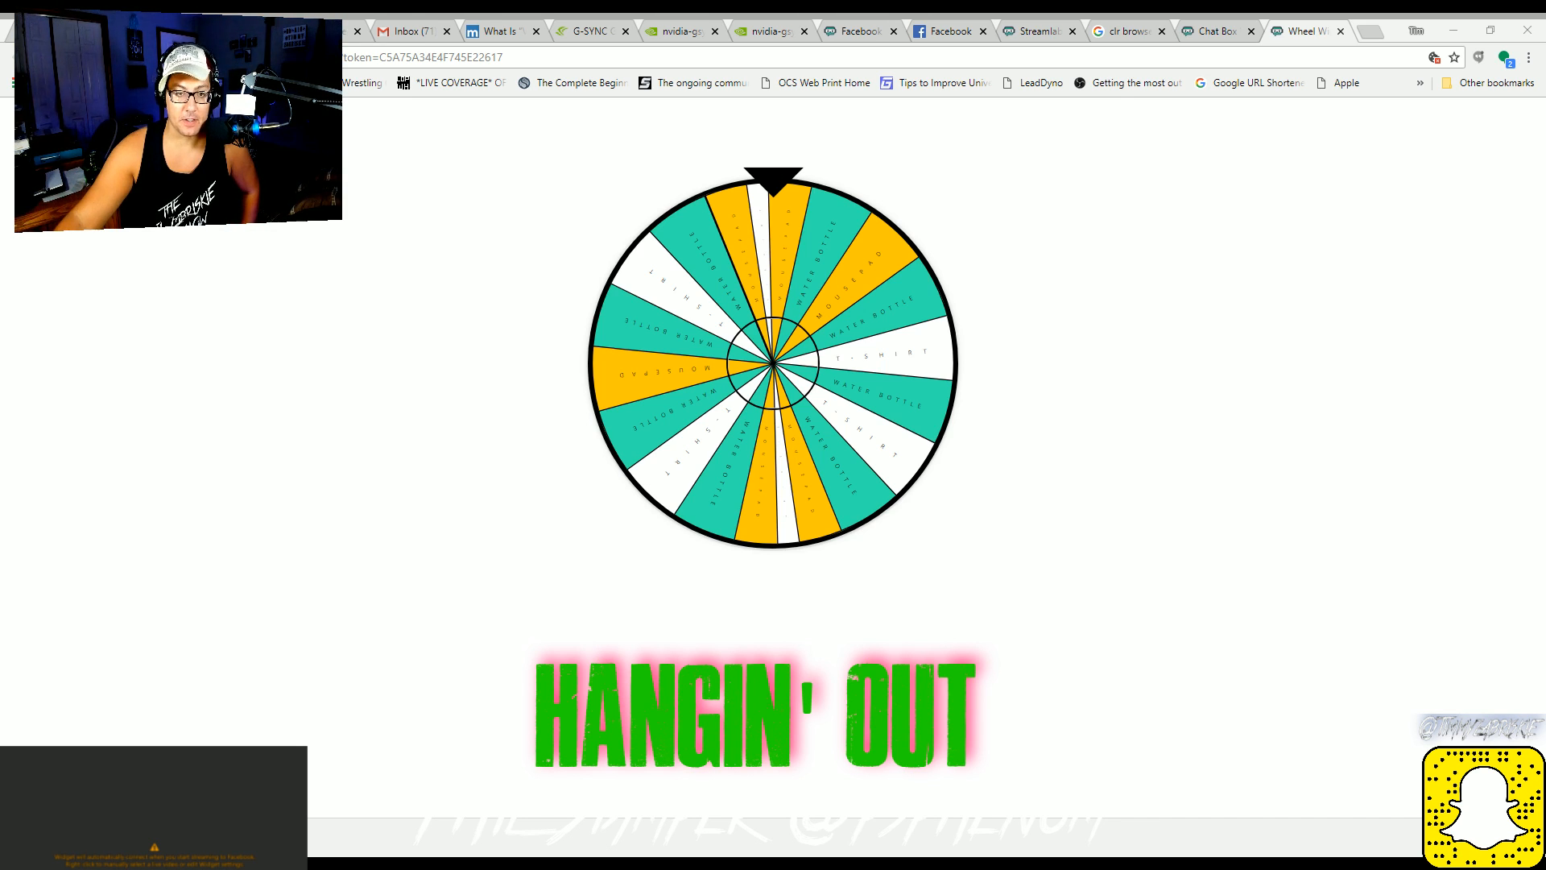
Step: View the wheel and chat box widget pages in the web browser
key(alt+Tab)
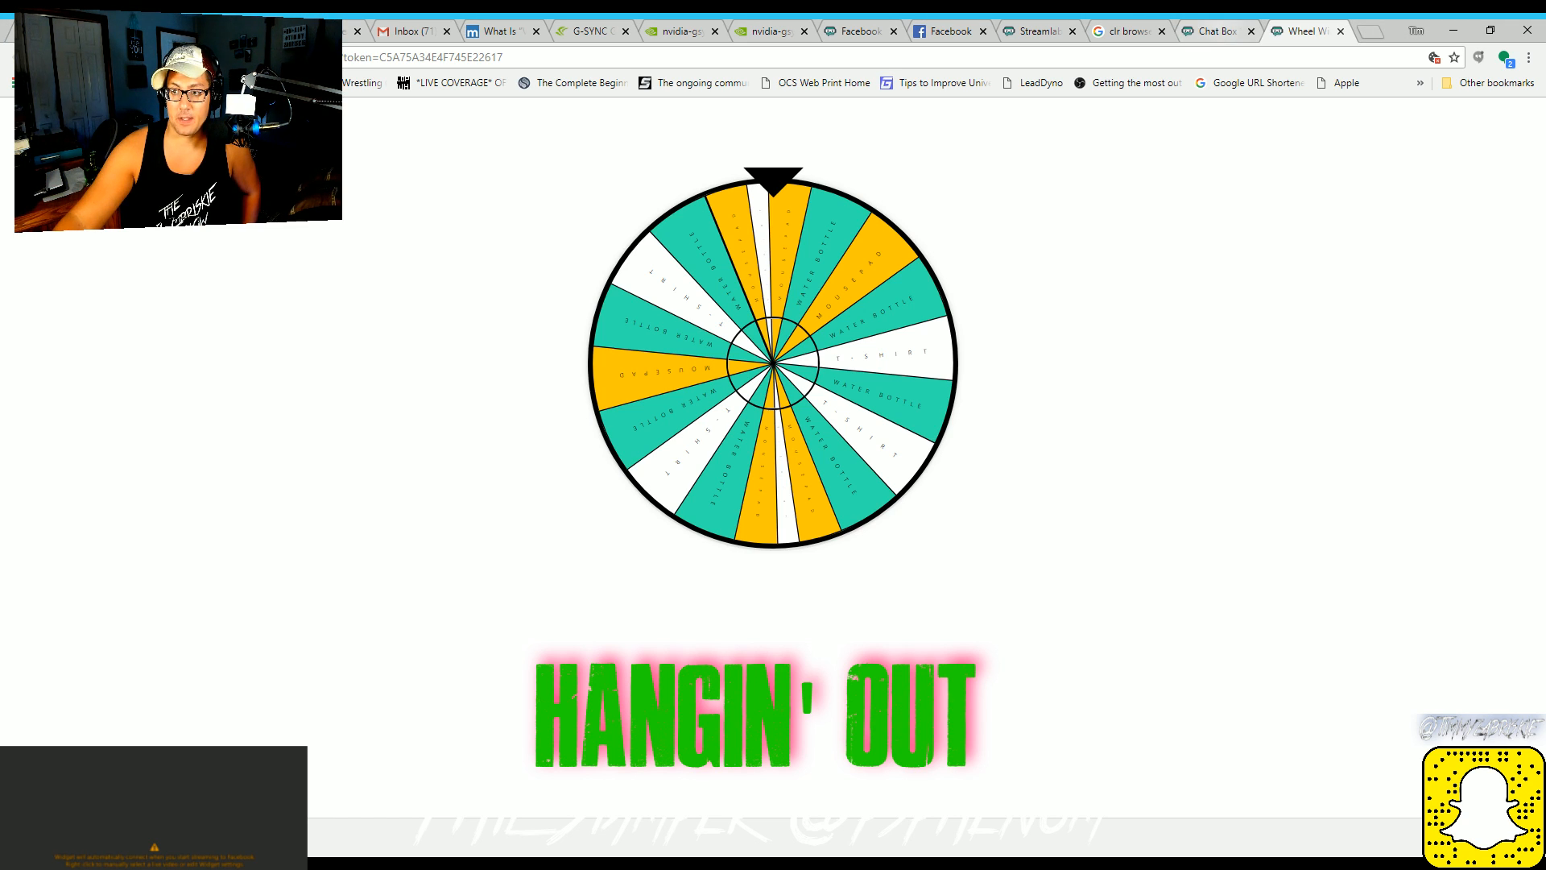
key(ctrl+shift+Tab)
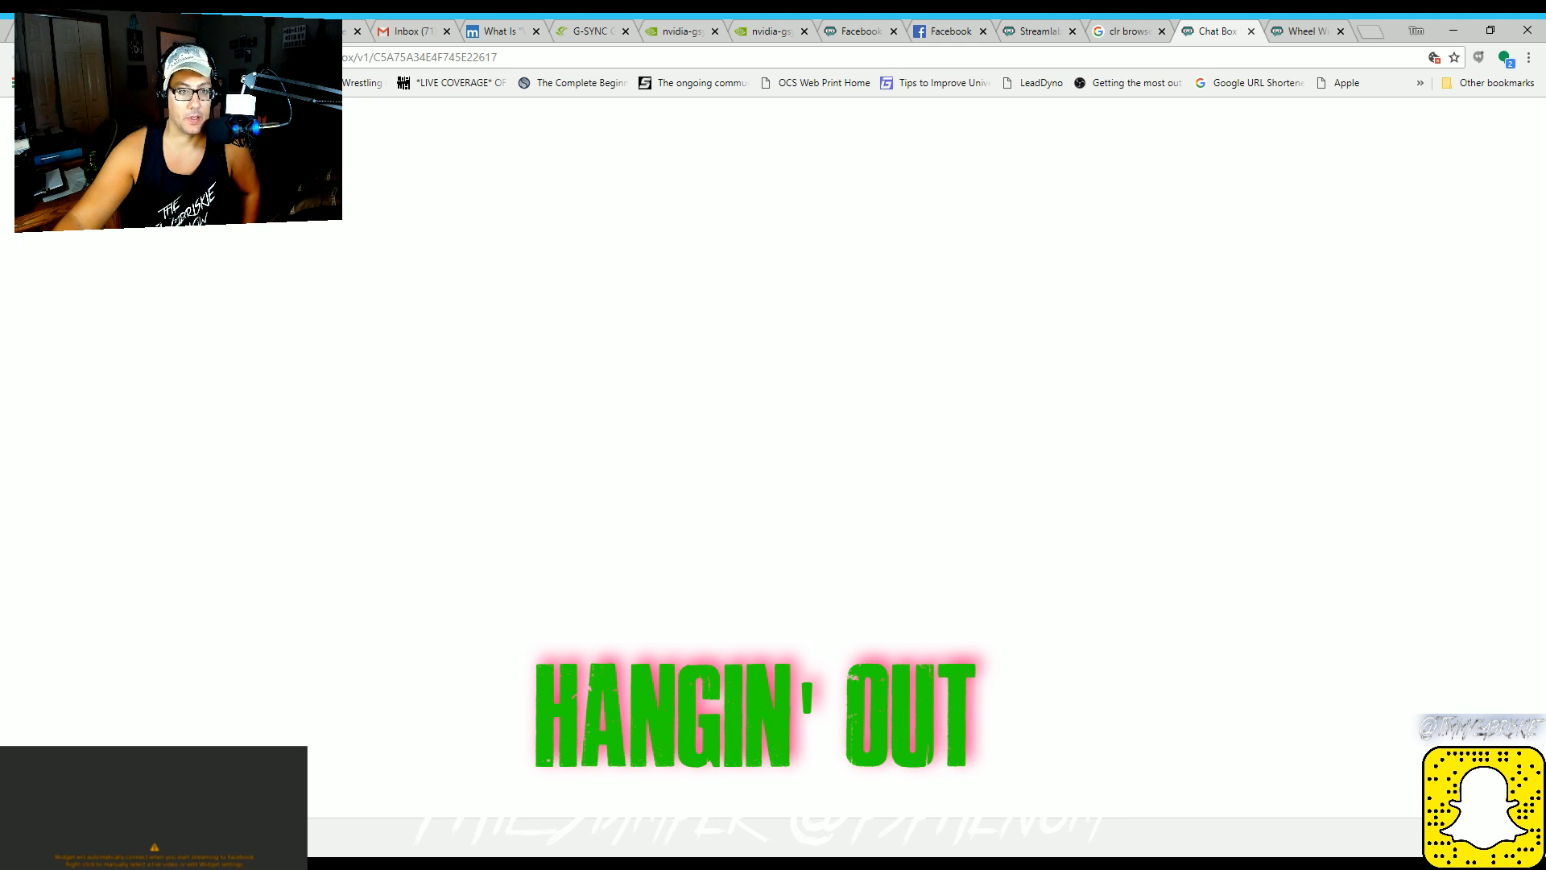
key(ctrl+Tab)
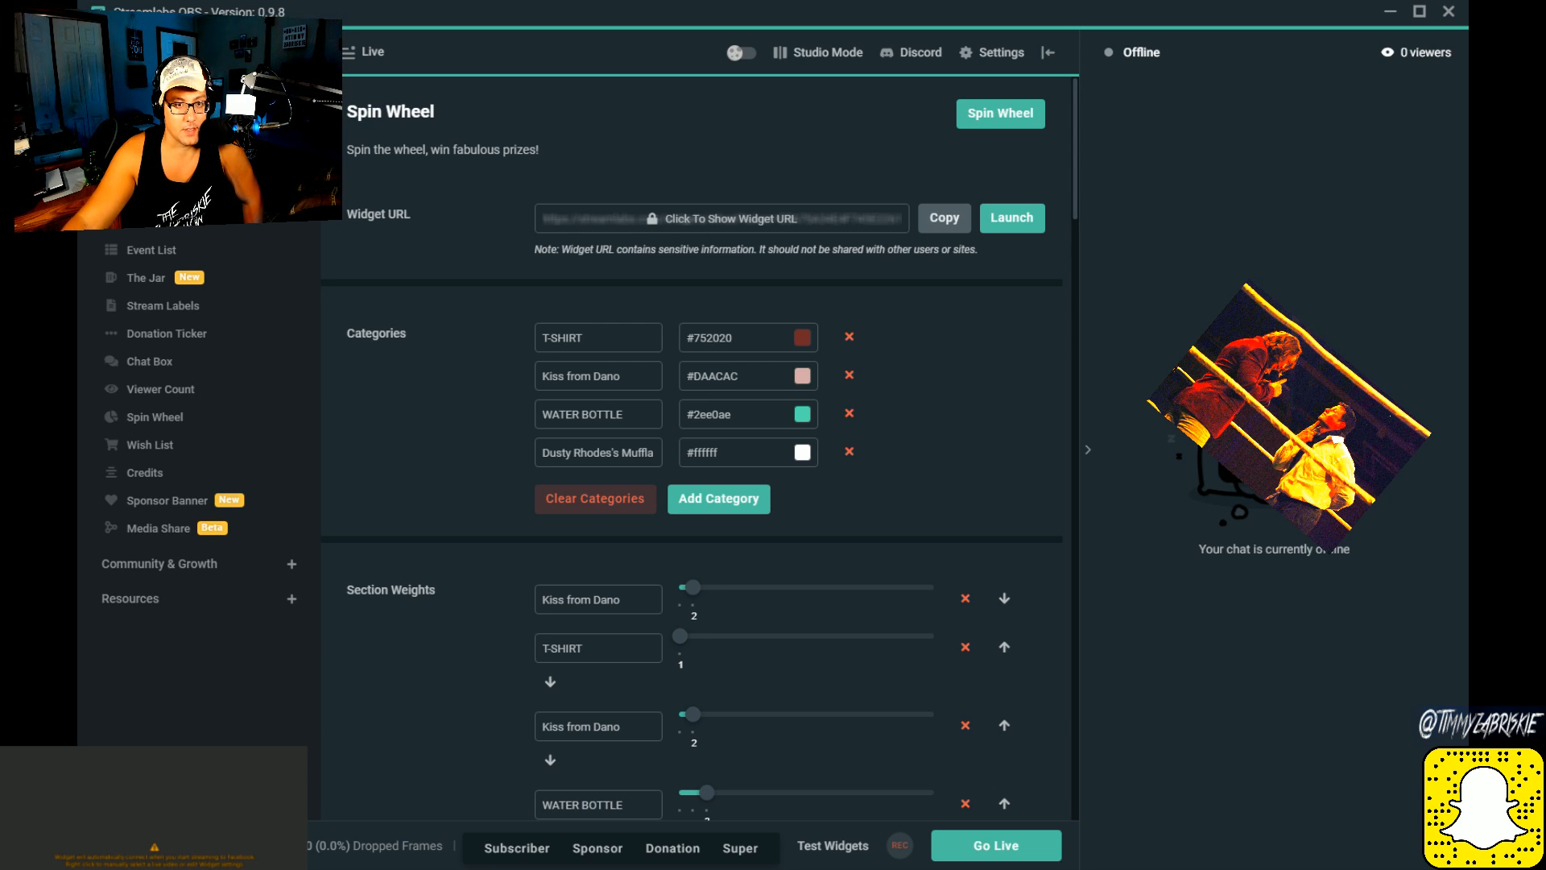
Step: Look over the Live dashboard, return to the scene editor and browse the Future UX scene list
click(358, 55)
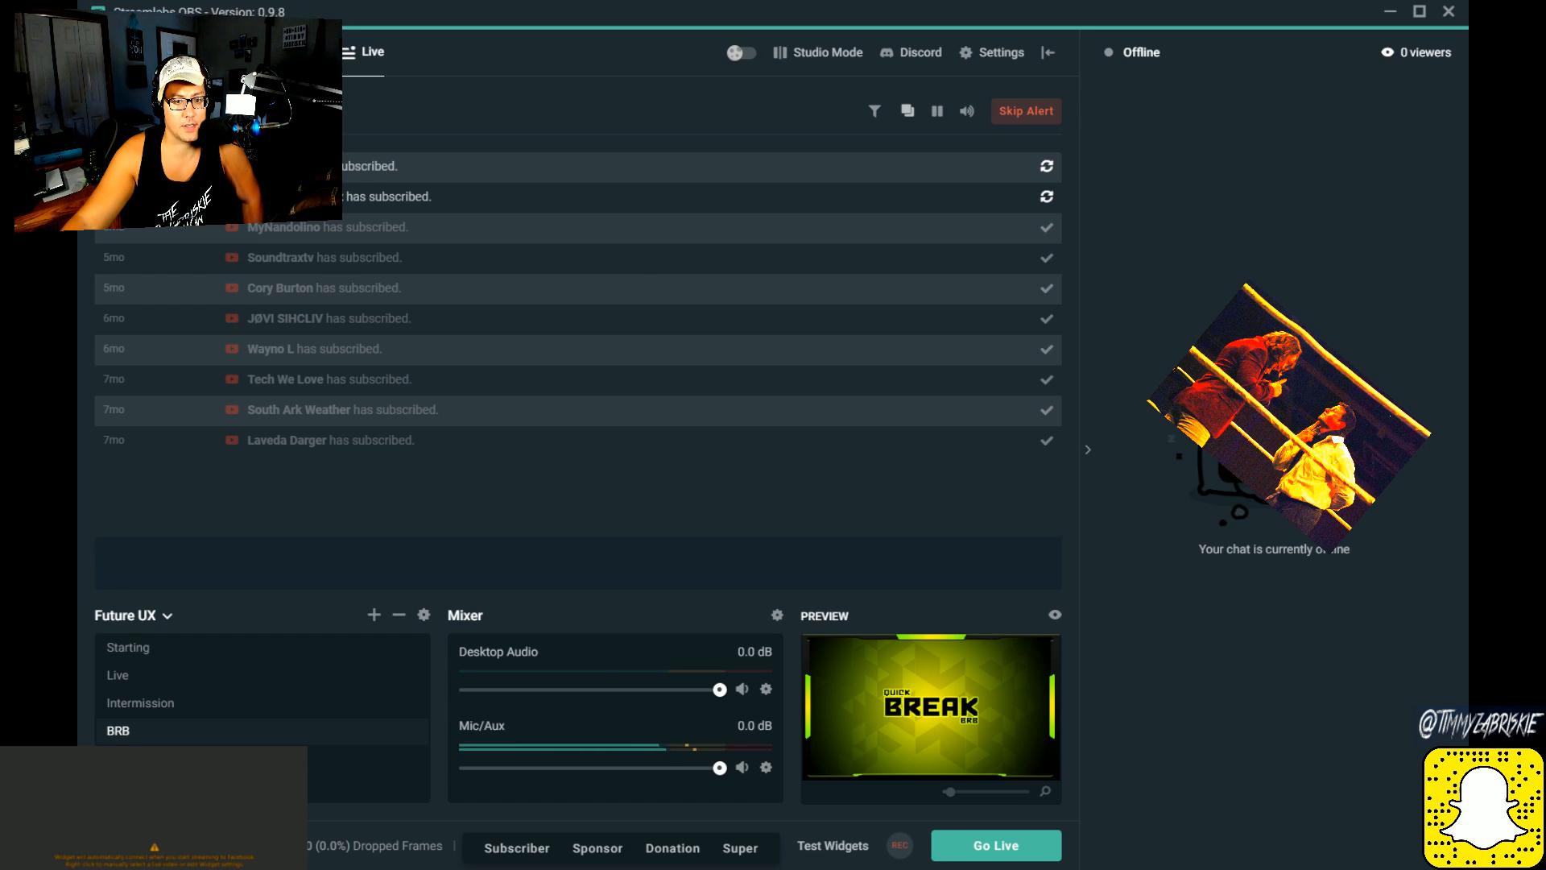
click(123, 52)
click(371, 54)
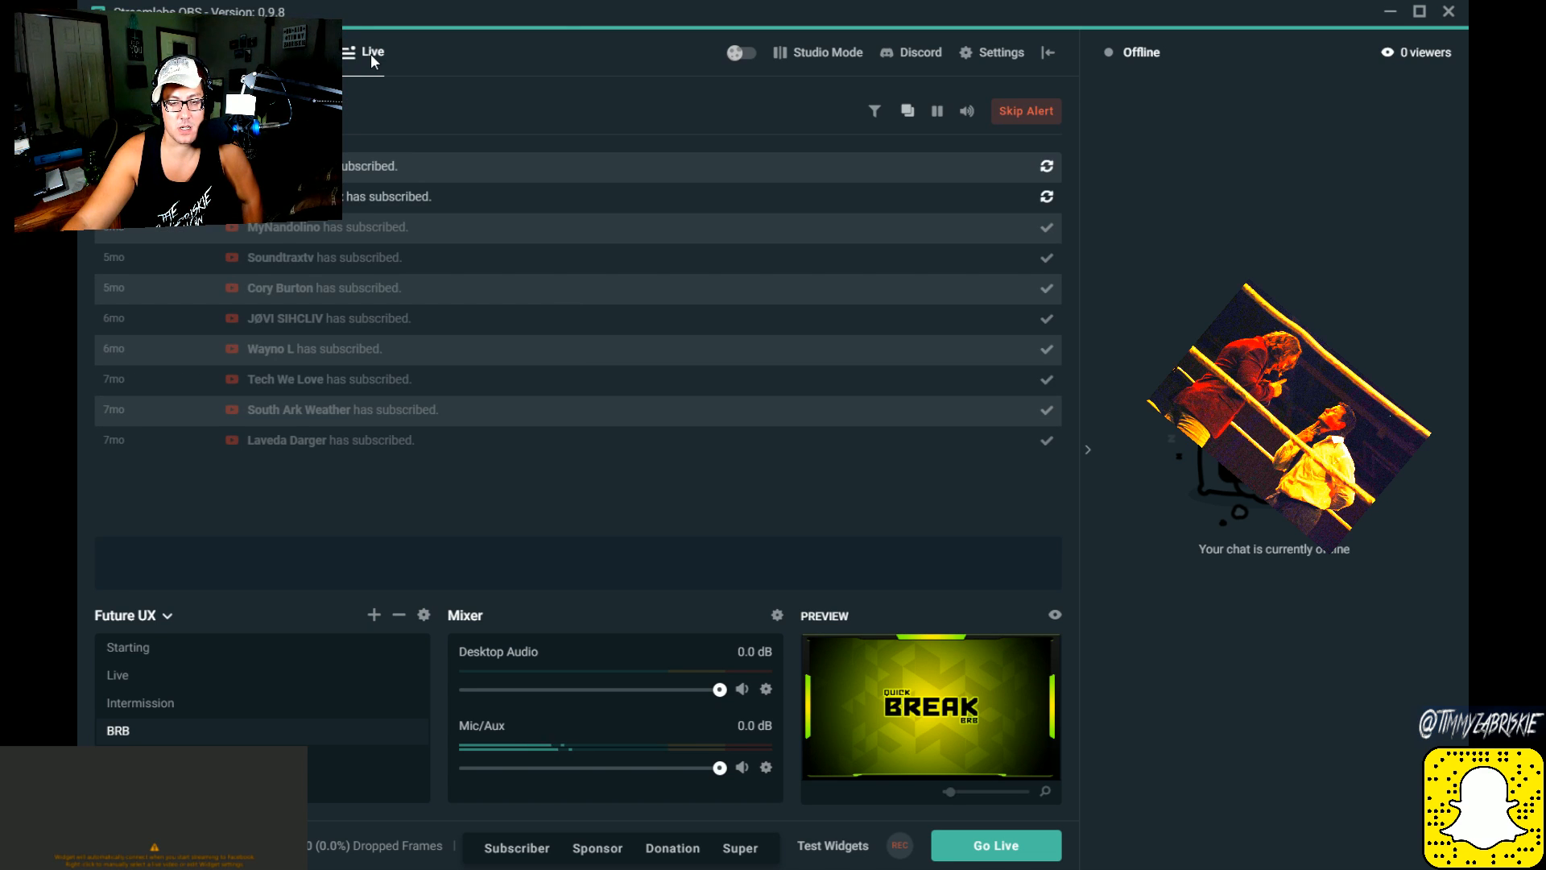
click(123, 52)
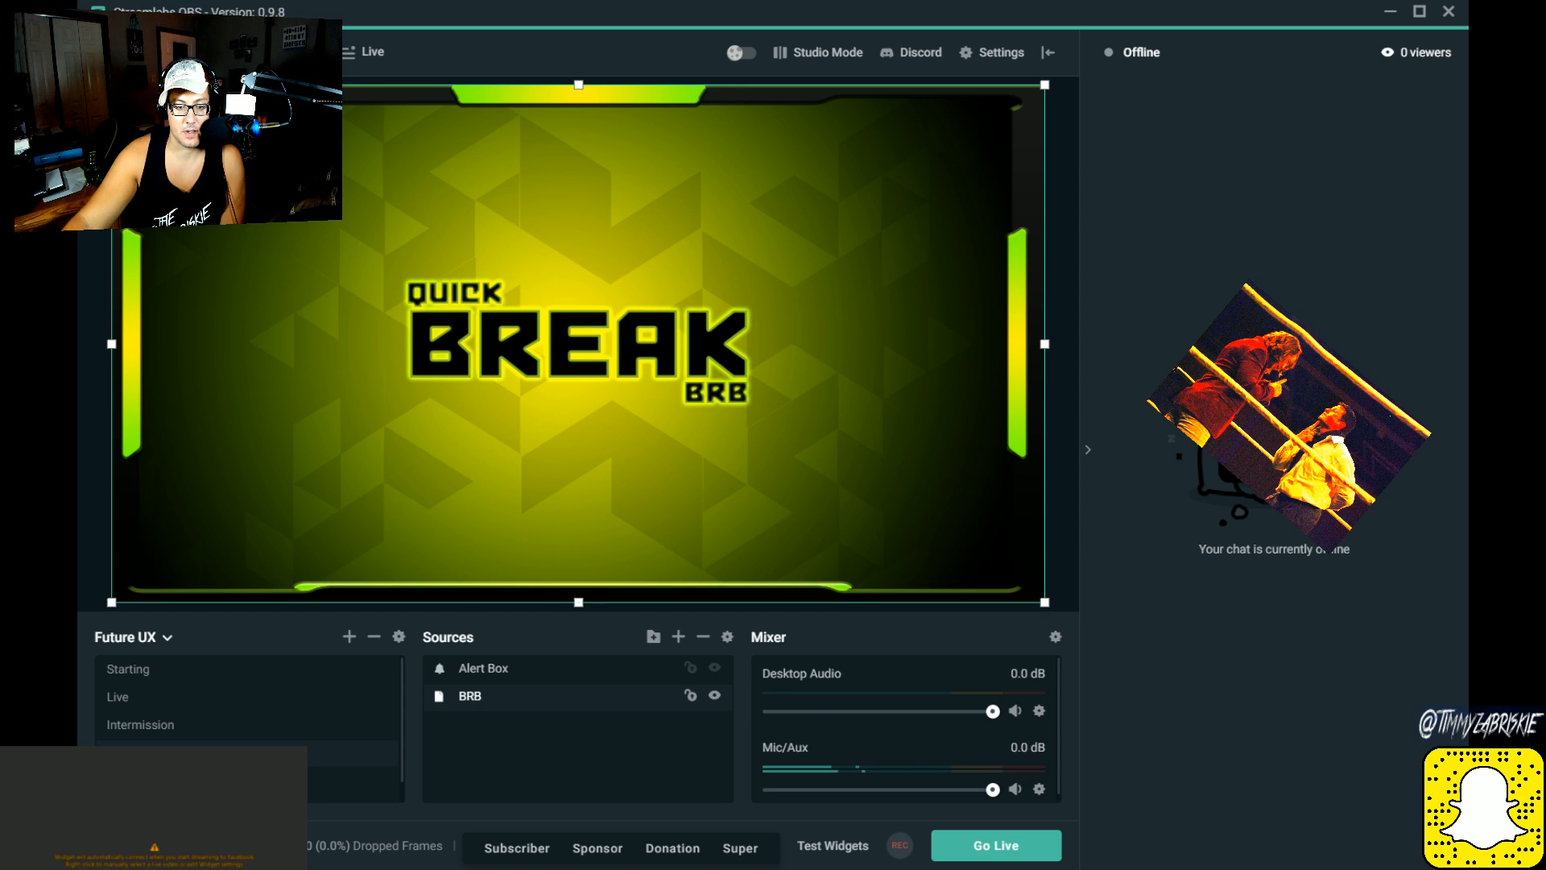
scroll(216, 737, down, 1)
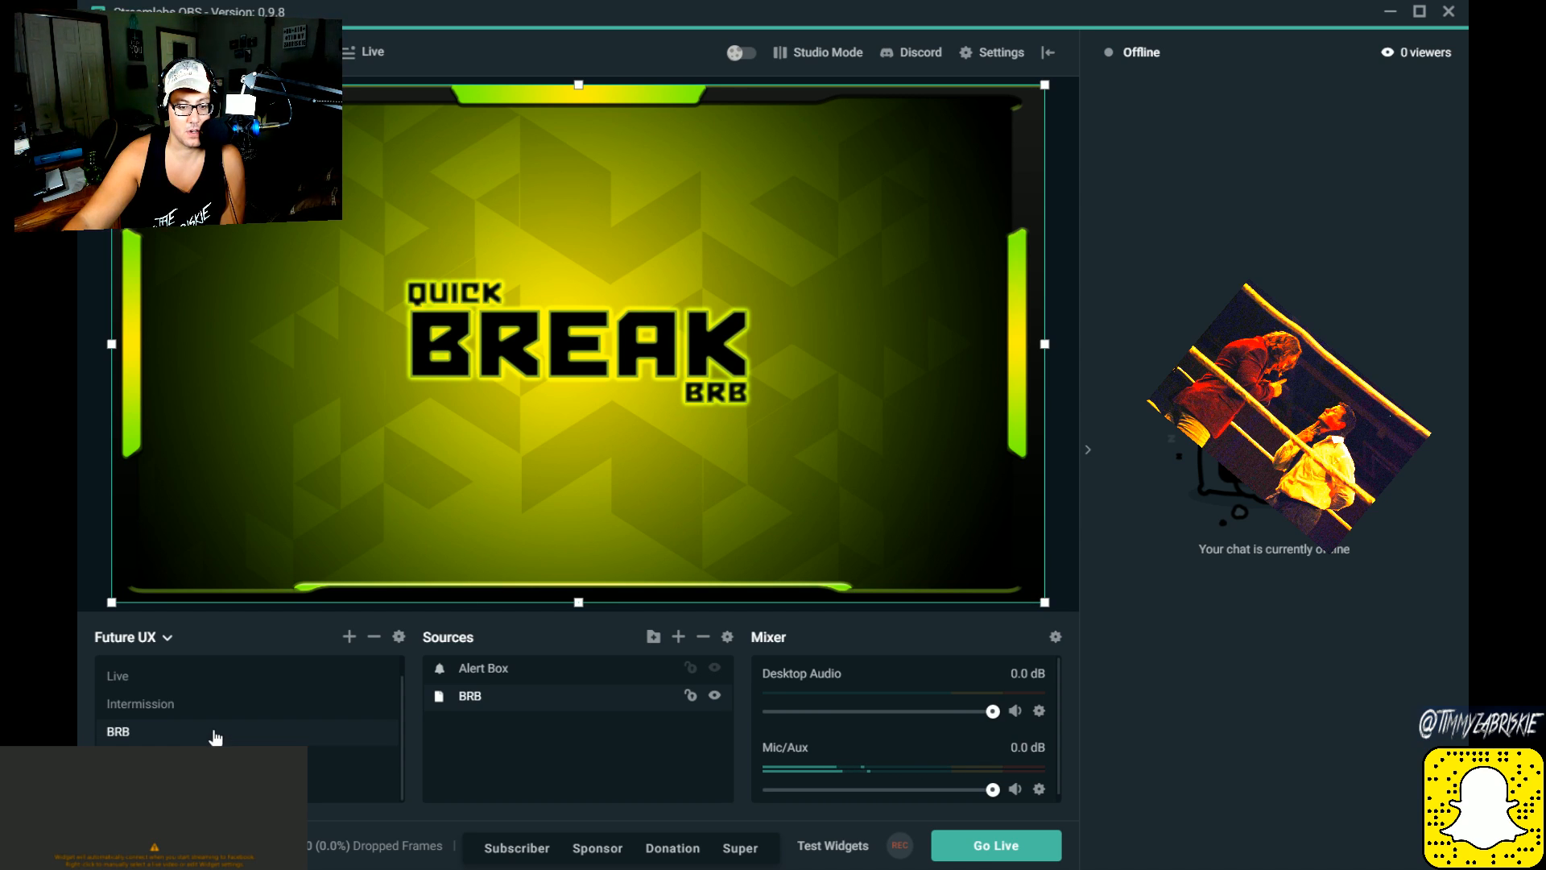
scroll(216, 737, up, 1)
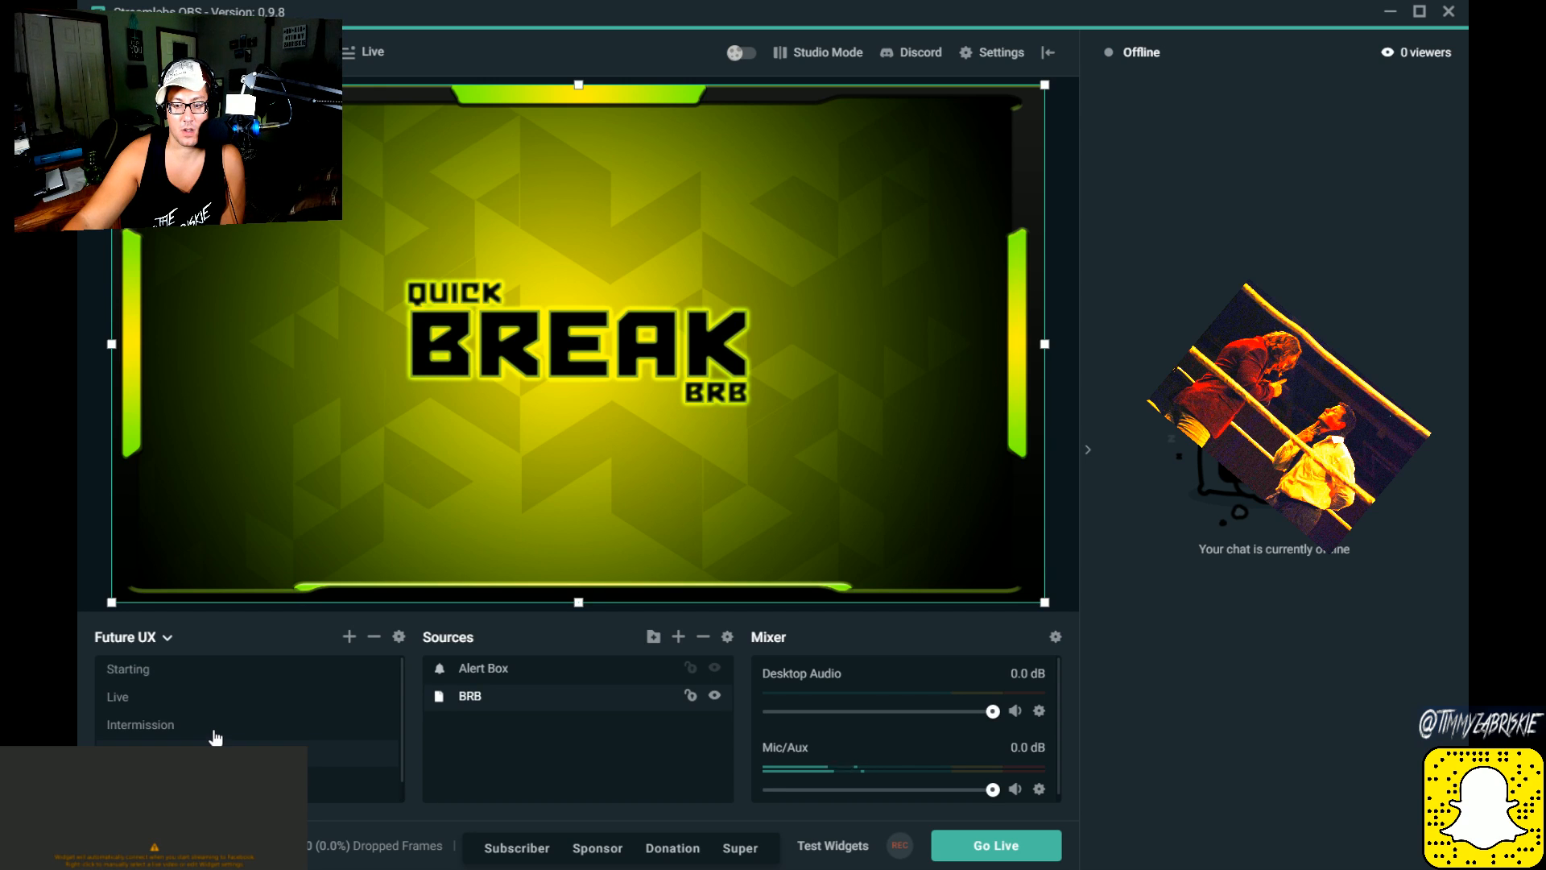
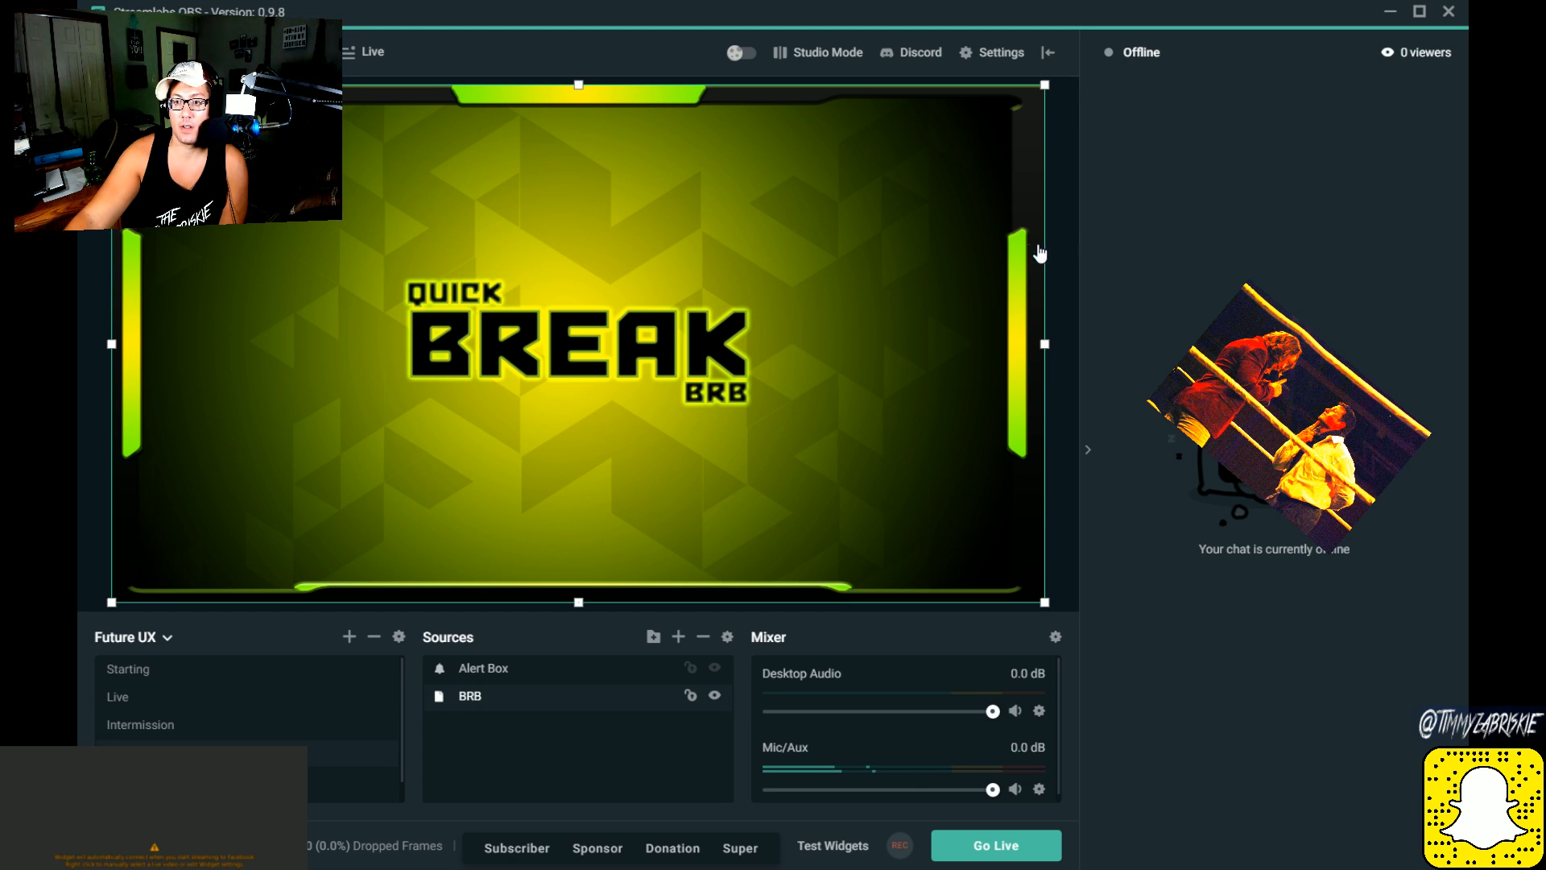
Step: Scale down the oversized BRB overlay source and reposition it against the canvas's upper edge
click(708, 241)
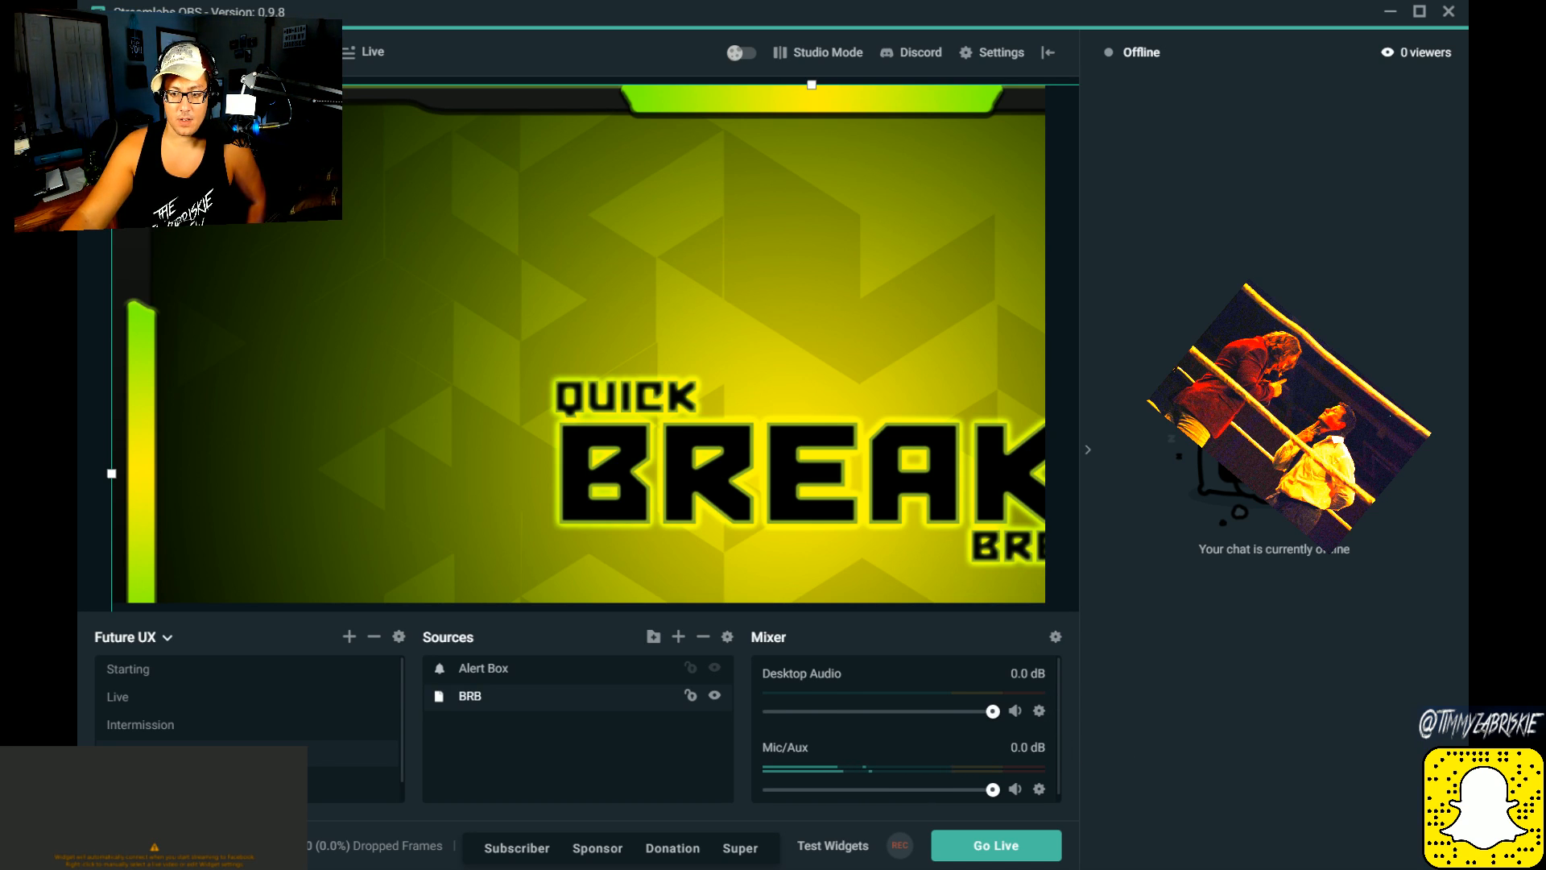
click(483, 668)
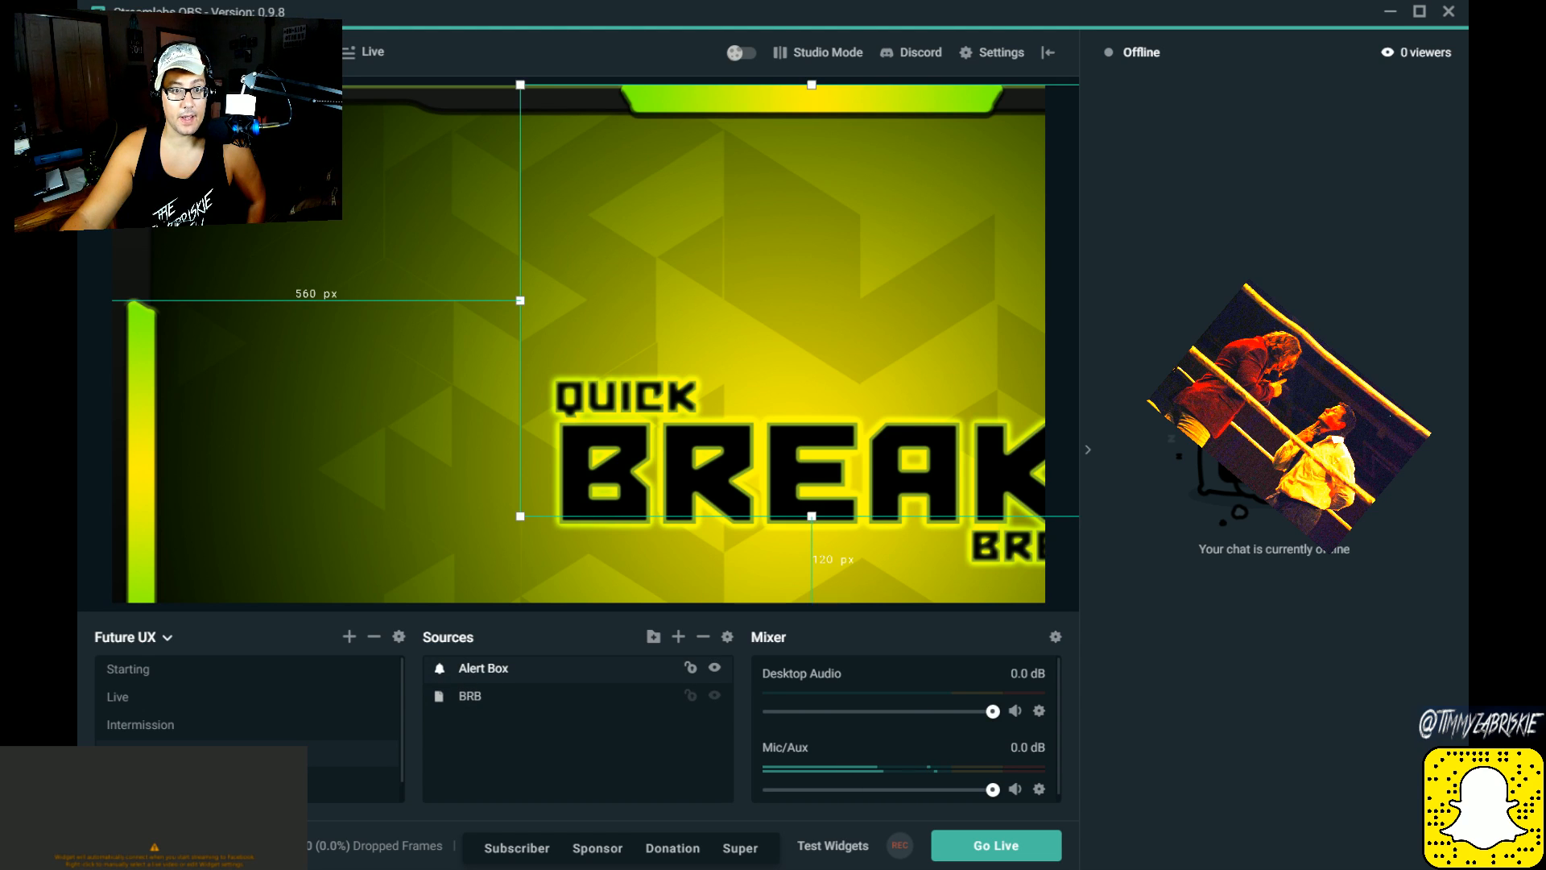
click(470, 696)
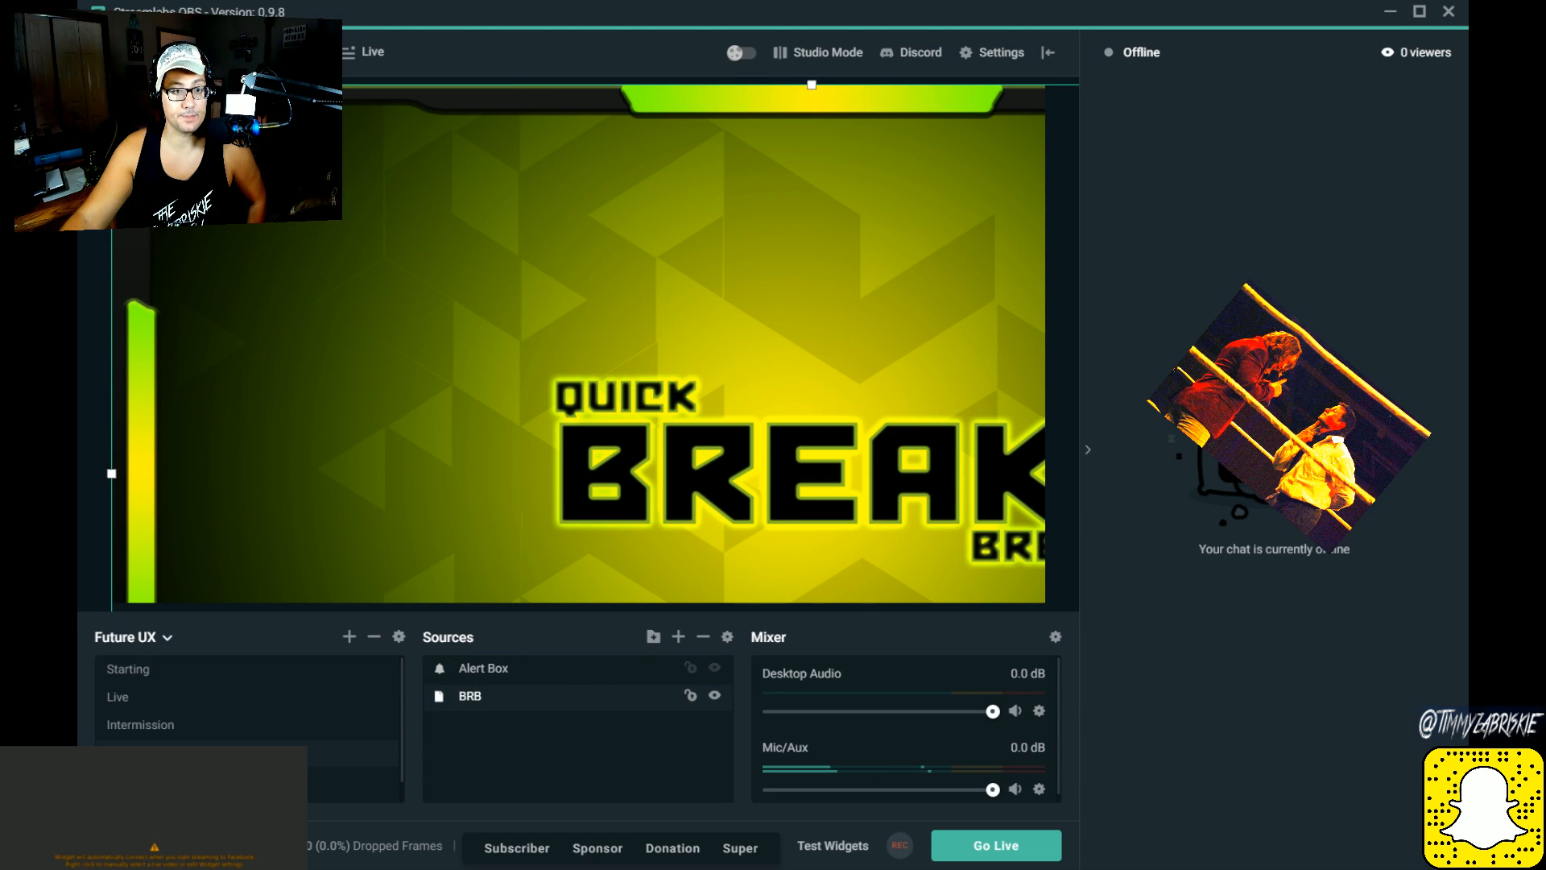
drag(111, 85, 525, 491)
drag(551, 379, 100, 153)
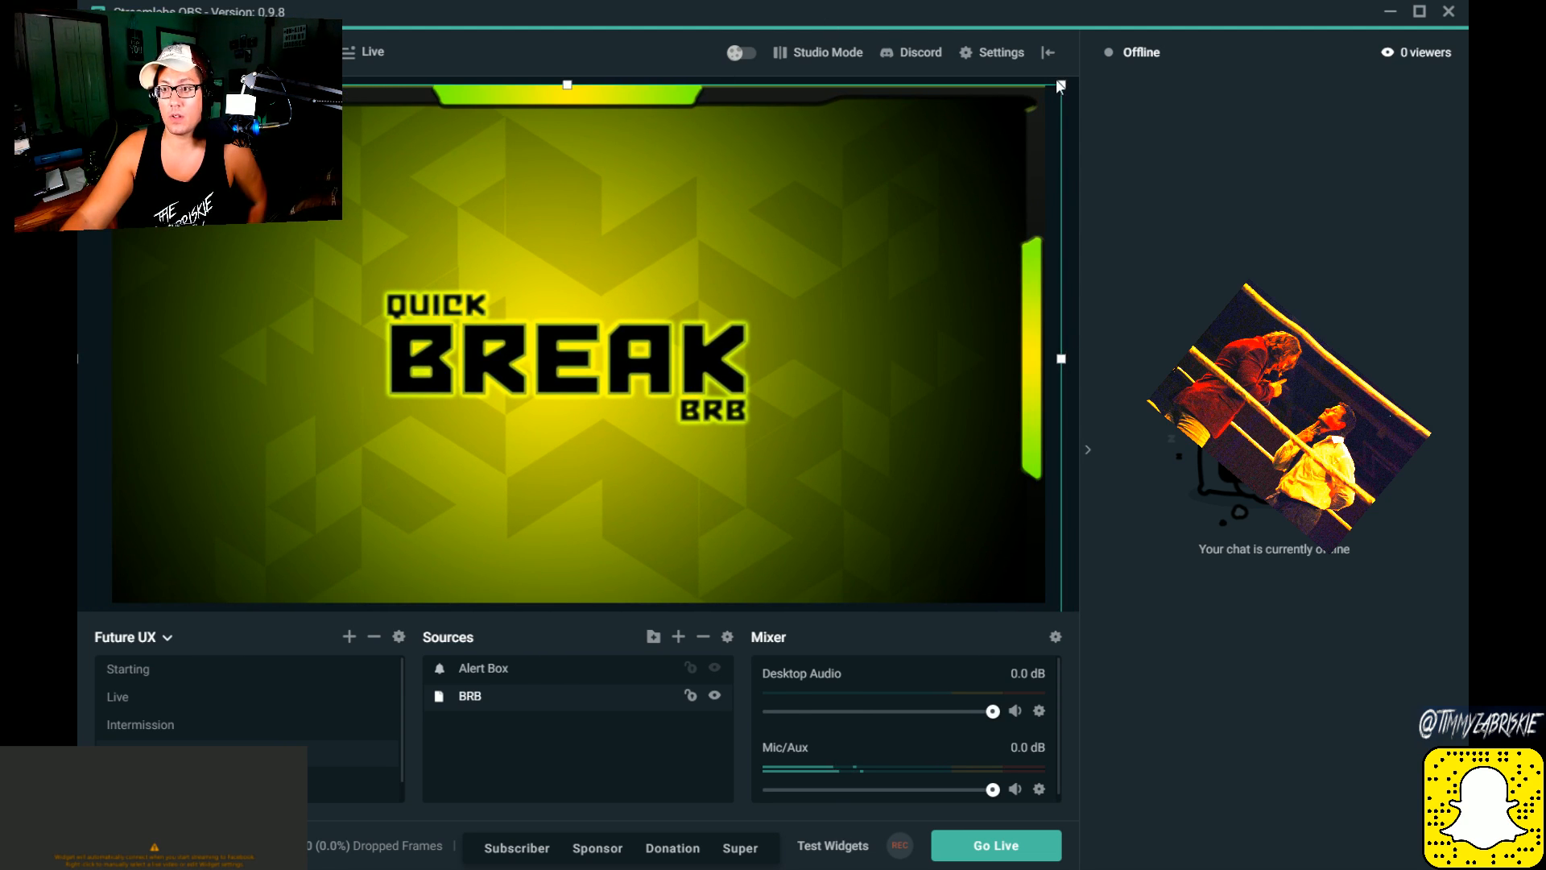
drag(1060, 83, 863, 196)
drag(692, 330, 698, 219)
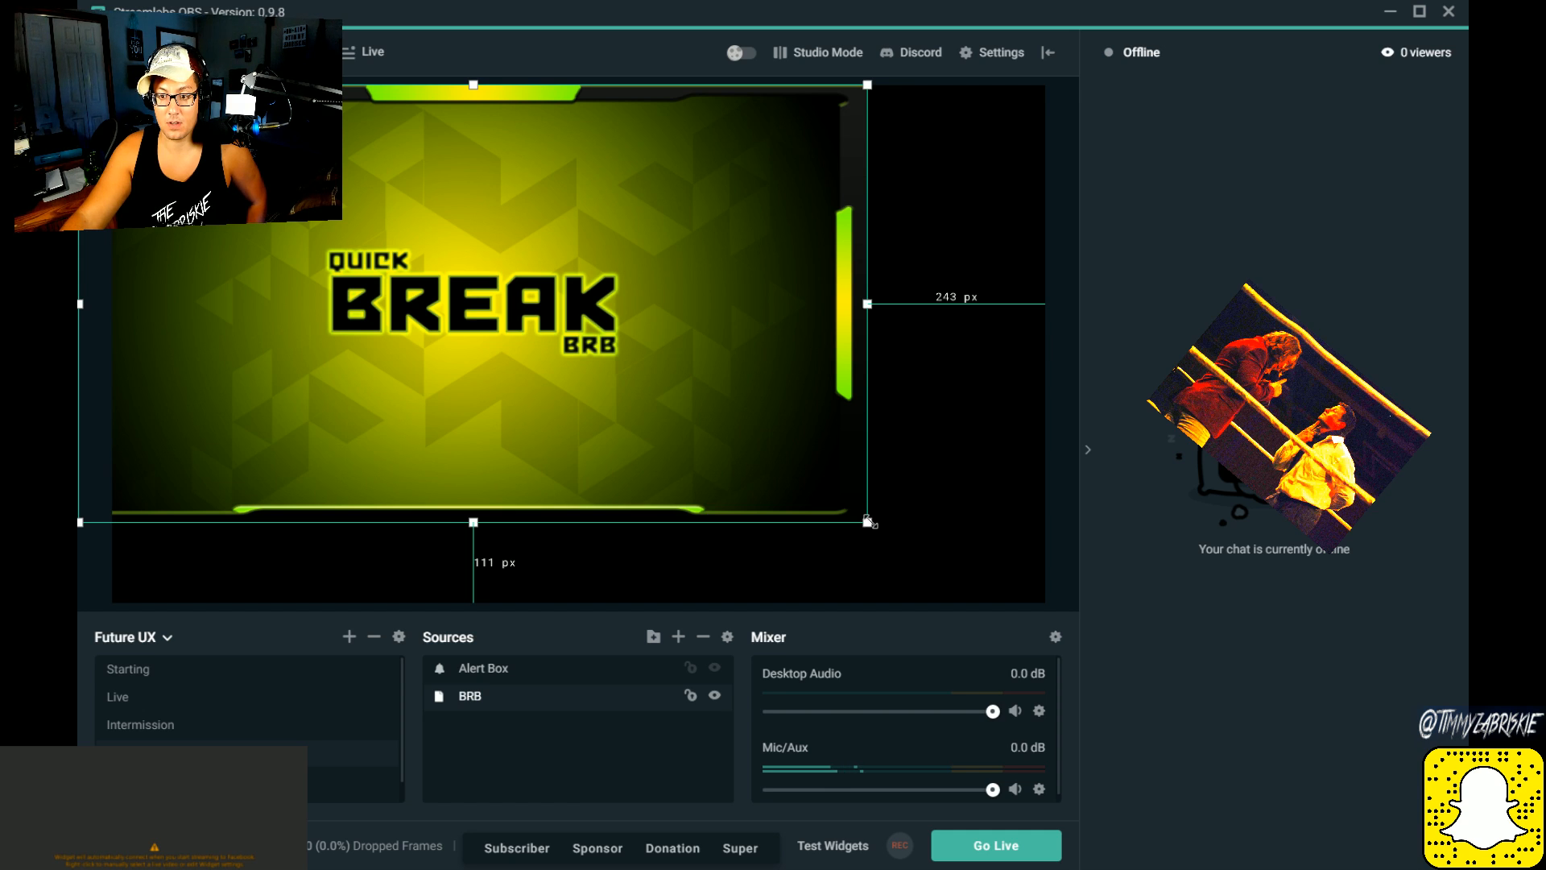
Step: Enlarge the BRB overlay and adjust its width and position so it covers the whole canvas
drag(869, 522, 1094, 602)
mouse_move(576, 362)
mouse_down()
mouse_move(577, 326)
mouse_move(575, 360)
mouse_move(578, 346)
mouse_up()
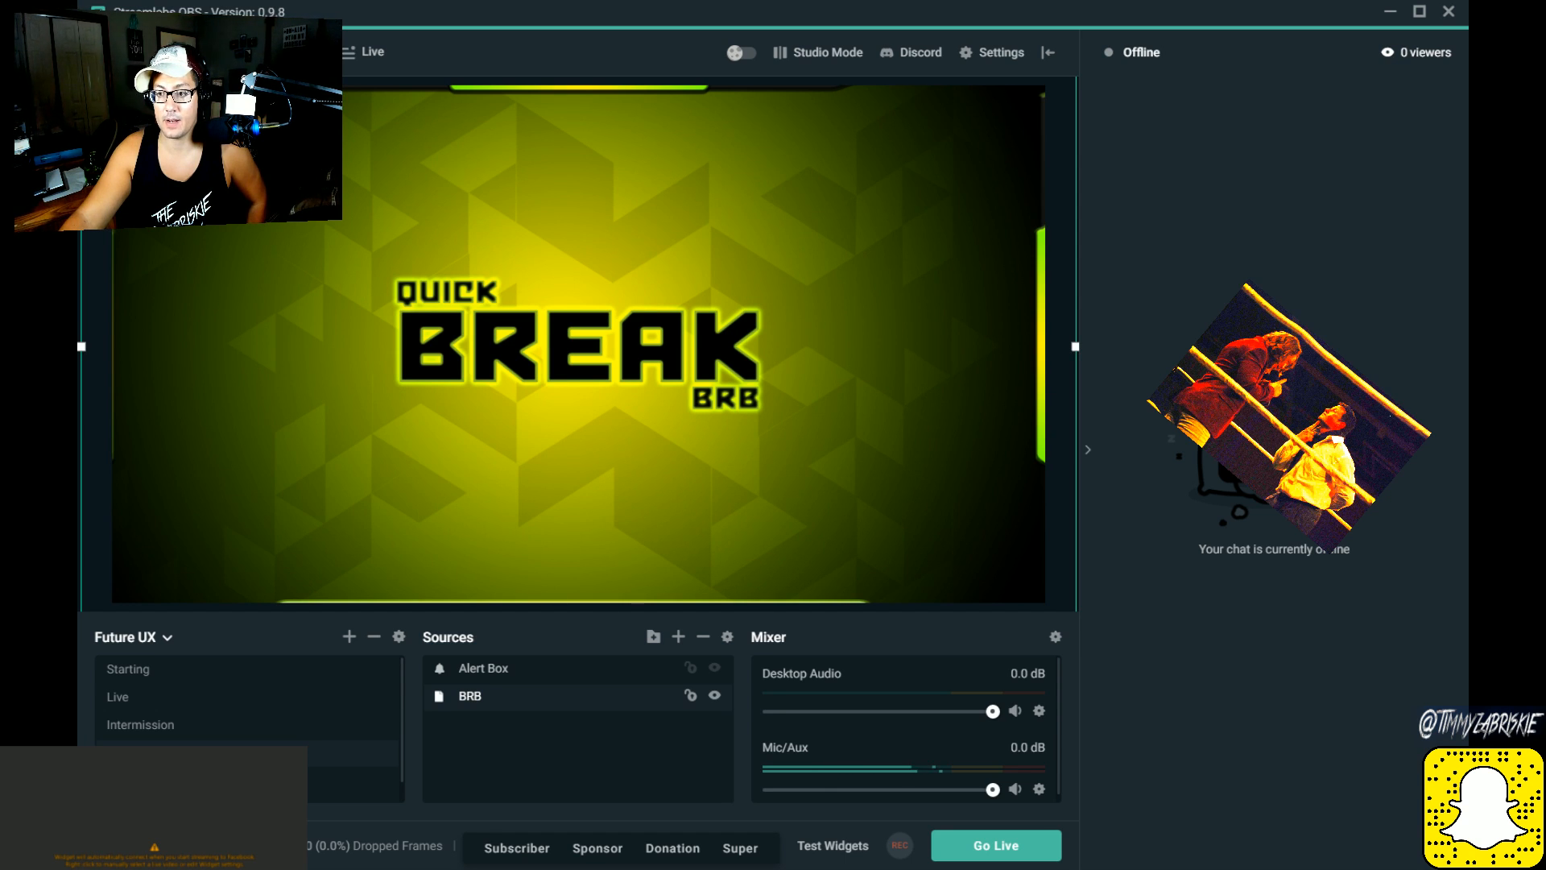
drag(1075, 347, 1043, 355)
drag(790, 370, 818, 377)
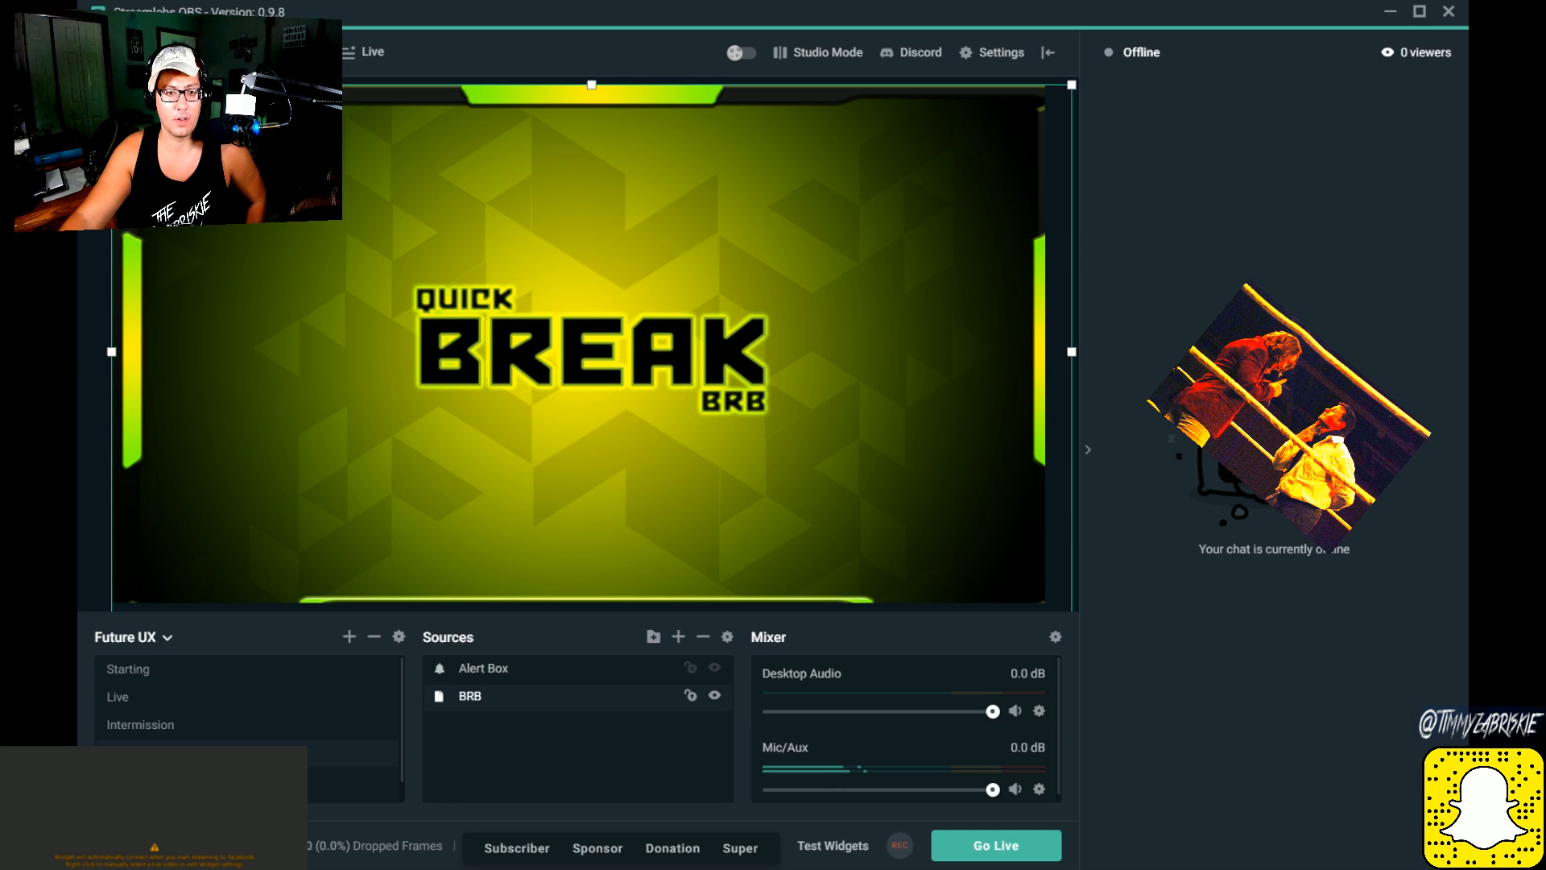
drag(111, 84, 84, 70)
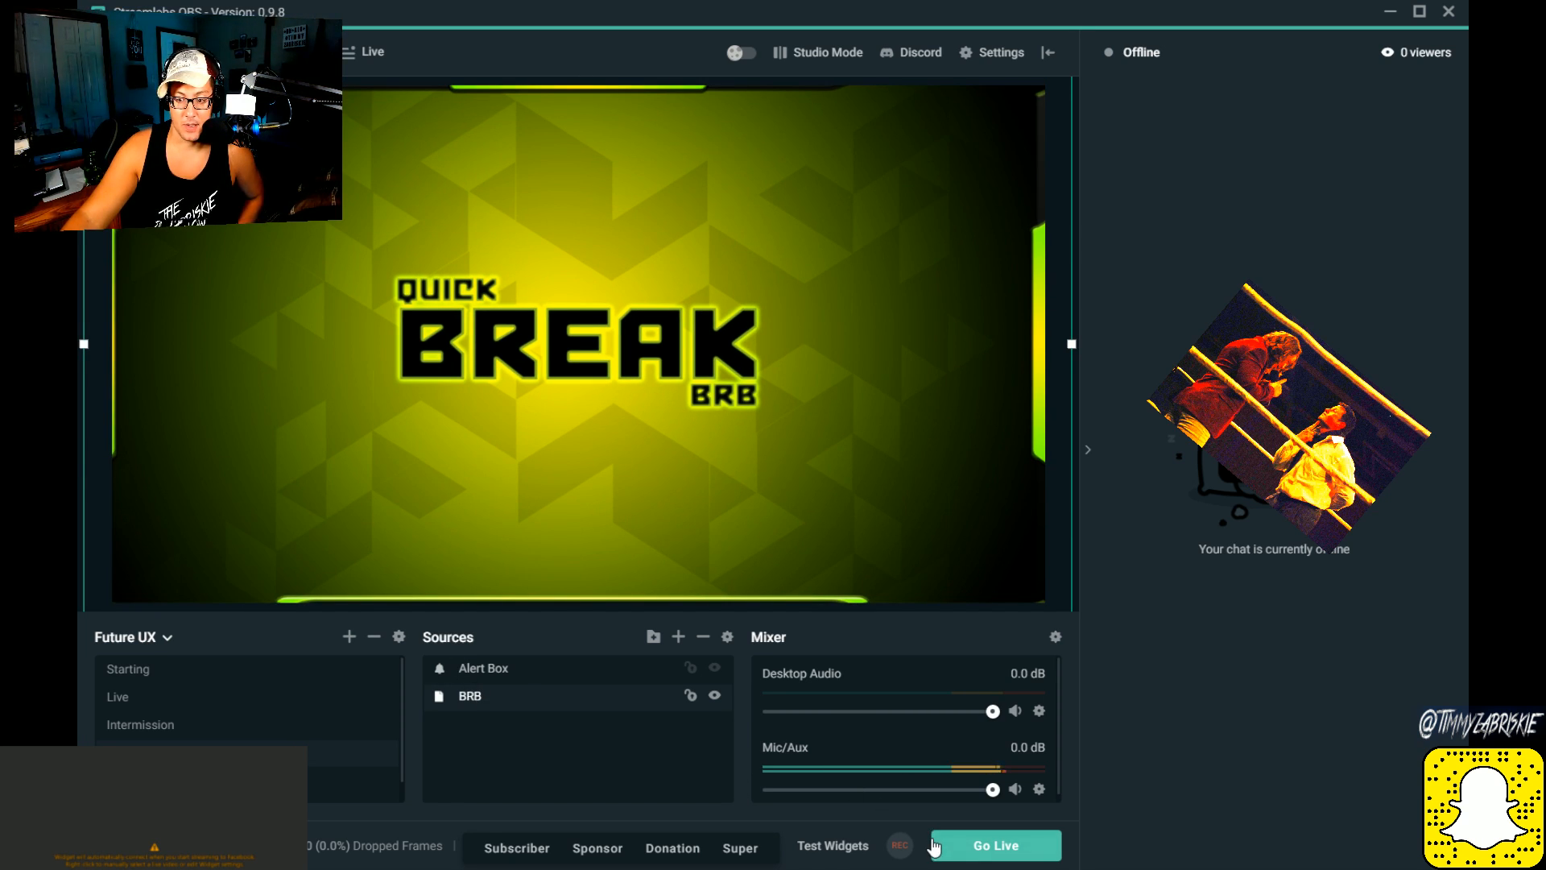
Step: Start the live stream with the BRB scene active
click(975, 846)
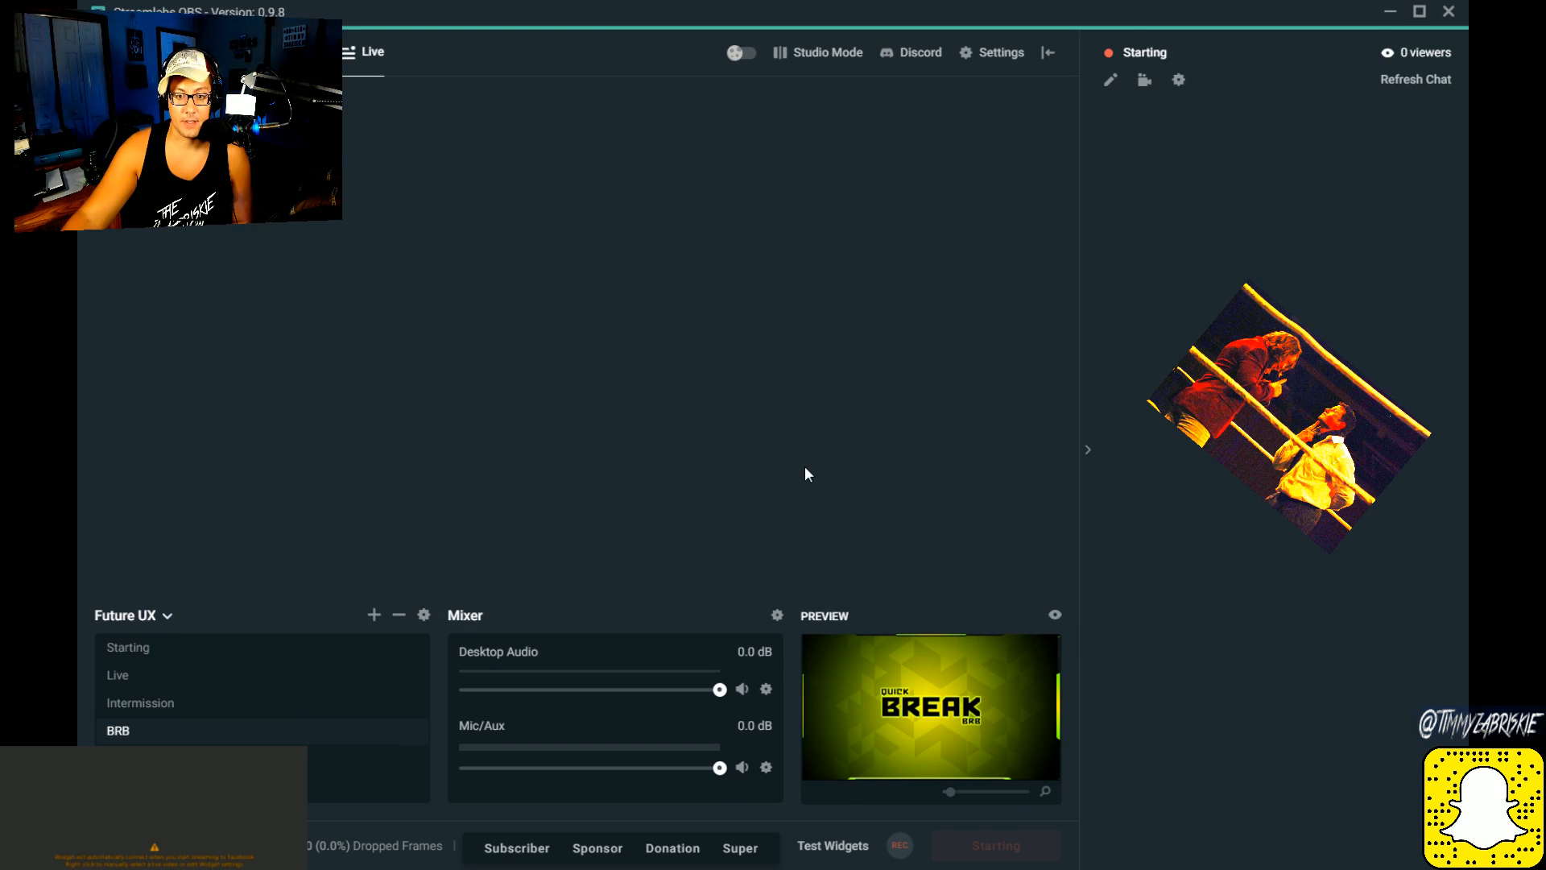